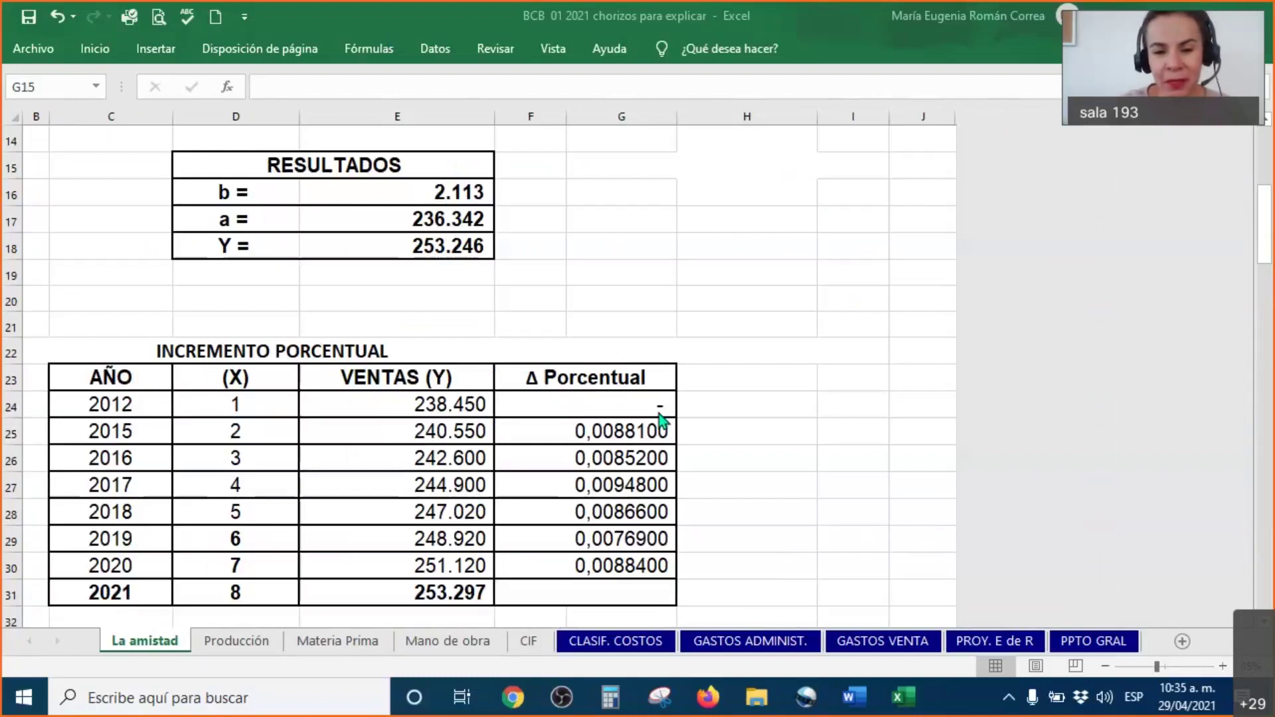
{"action": "right_click", "coordinate": [584, 591]}
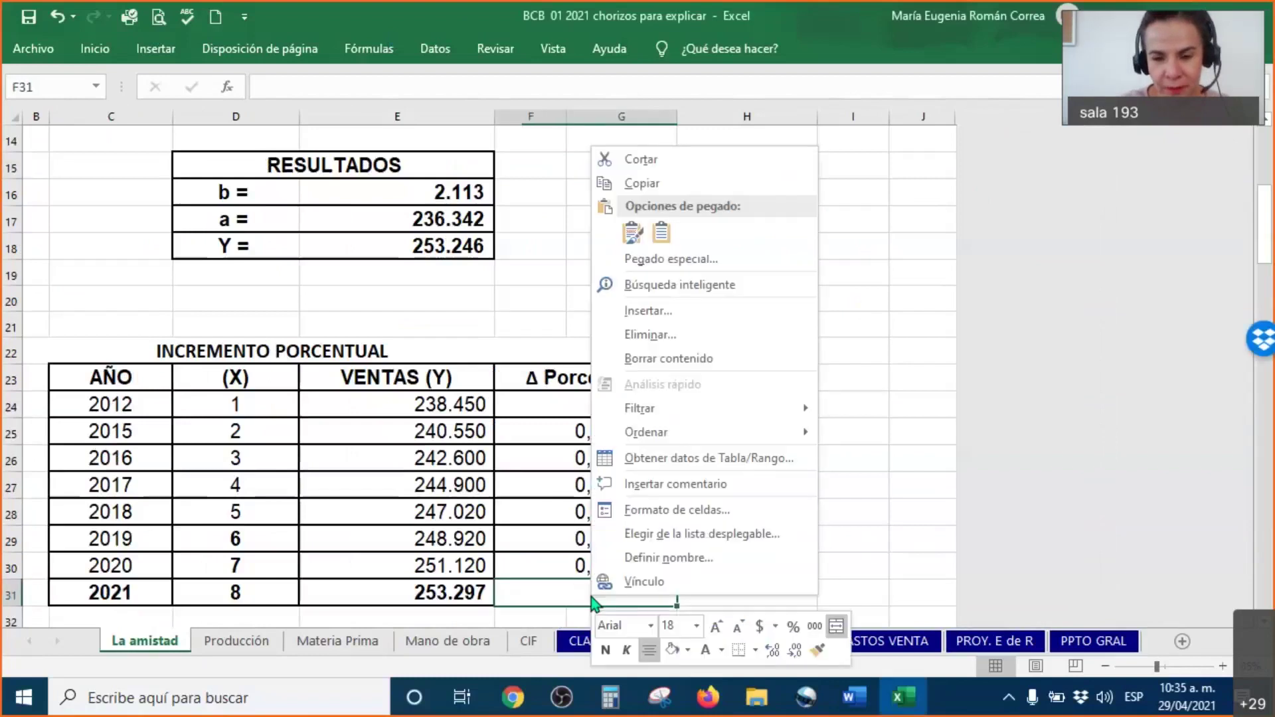
{"action": "left_click", "coordinate": [723, 651]}
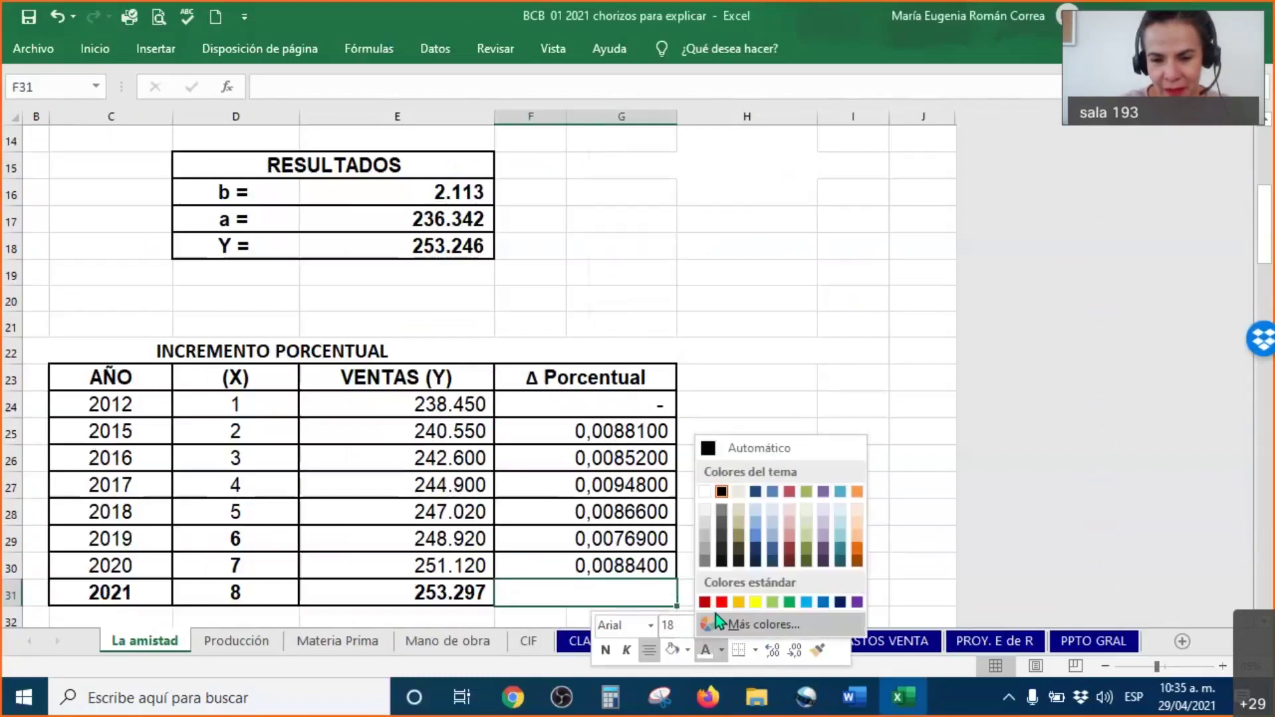
{"action": "left_click", "coordinate": [706, 445]}
{"action": "left_click", "coordinate": [842, 492]}
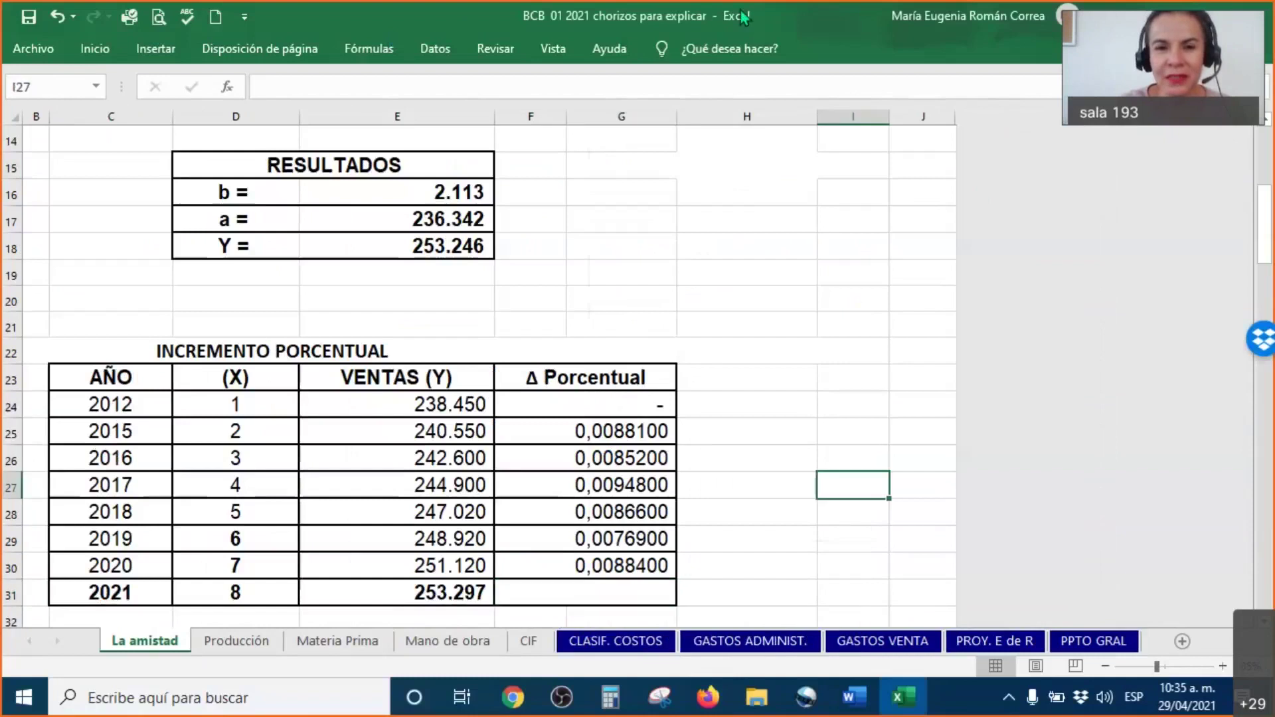
{"action": "left_click", "coordinate": [380, 18]}
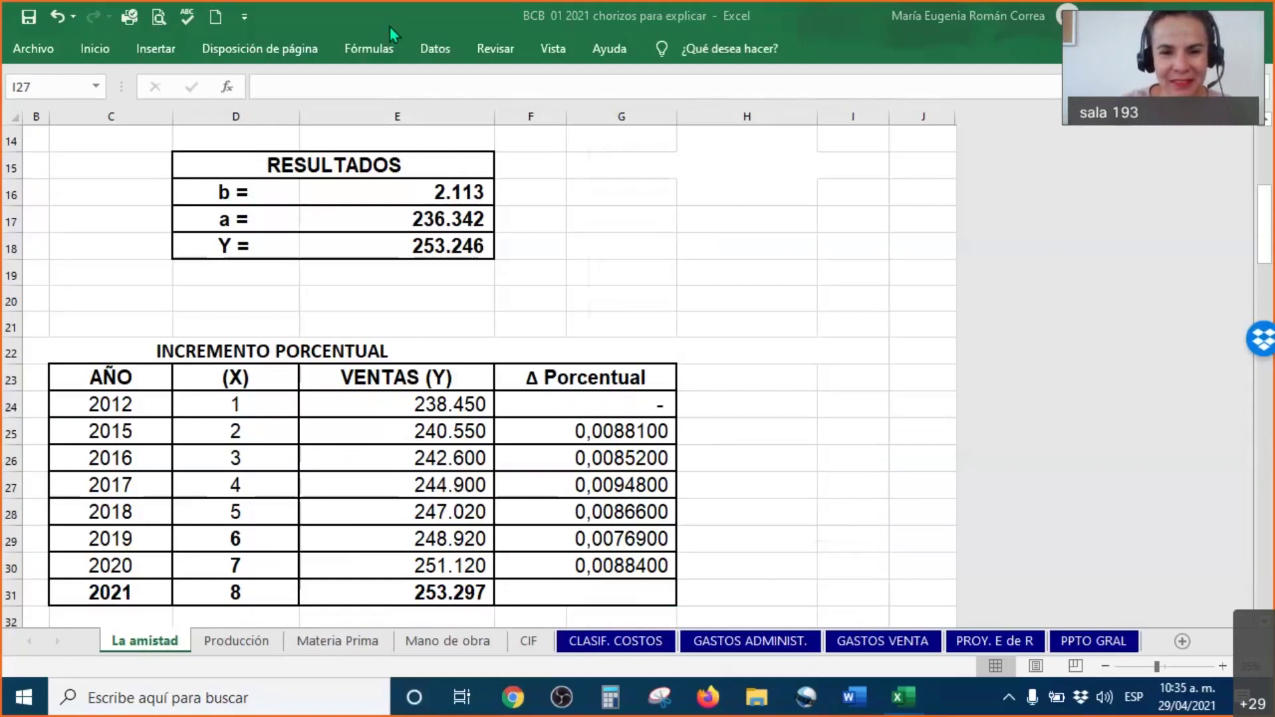
Examine the chorizos percentage and absolute increment tables, the forecast summary and the Butifarras least-squares table.
{"action": "scroll", "coordinate": [786, 333], "scroll_direction": "down", "scroll_amount": 5}
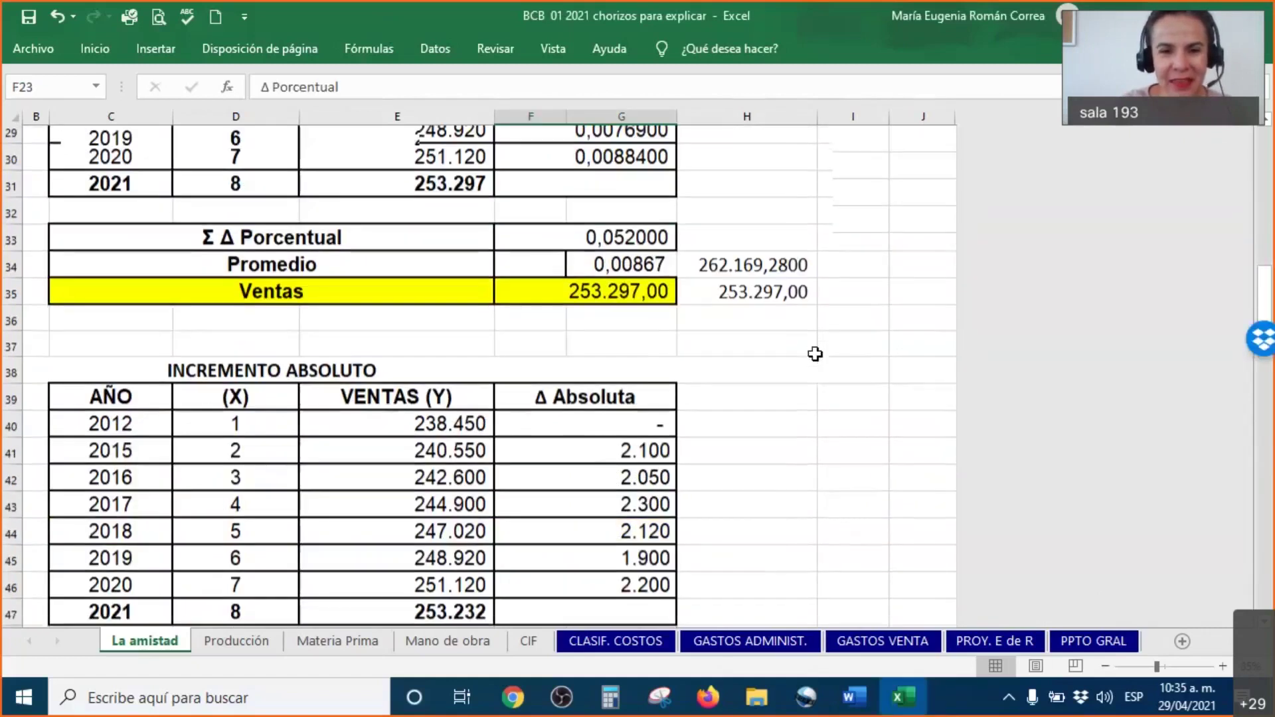
{"action": "scroll", "coordinate": [815, 354], "scroll_direction": "down", "scroll_amount": 1}
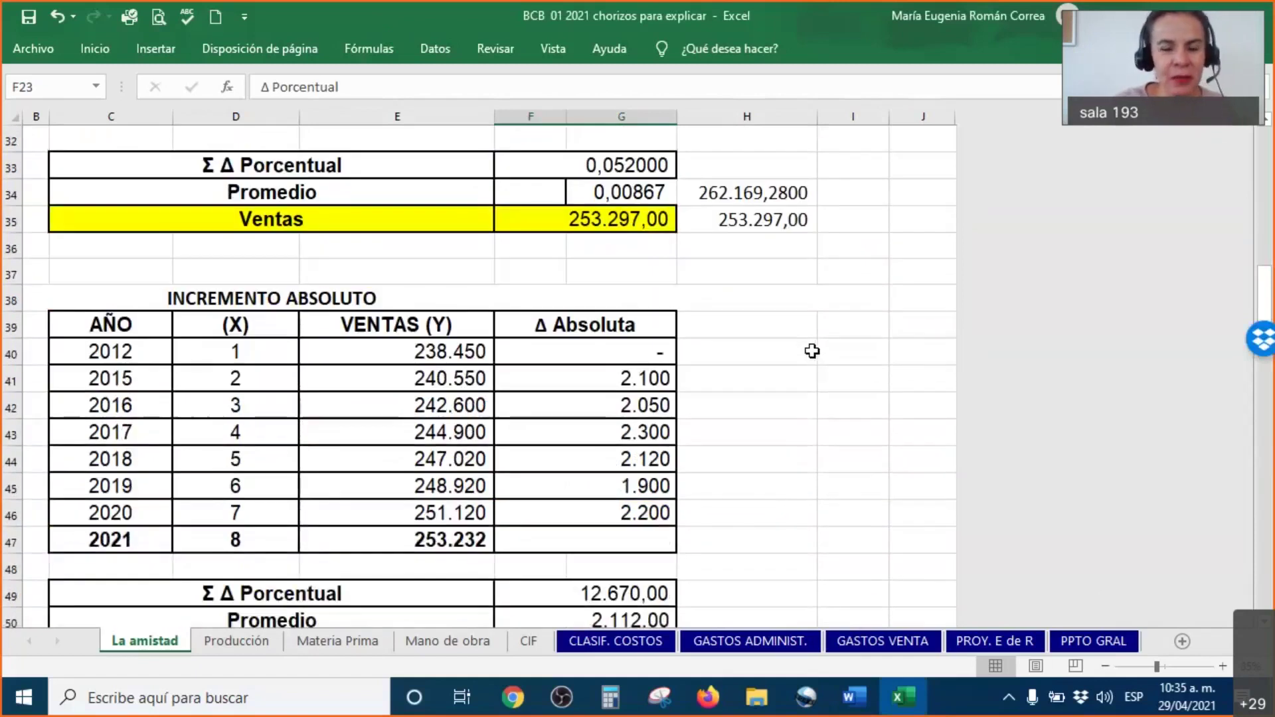
{"action": "scroll", "coordinate": [812, 351], "scroll_direction": "down", "scroll_amount": 1, "text": "ctrl"}
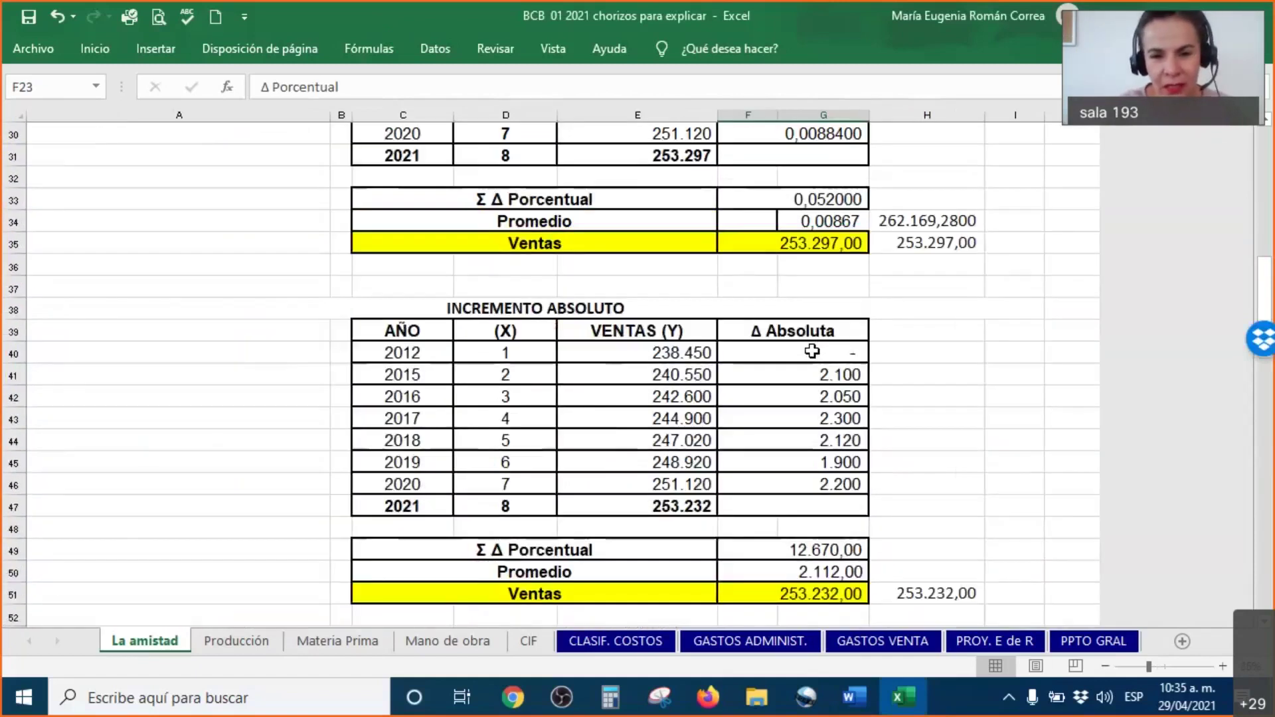
{"action": "scroll", "coordinate": [811, 351], "scroll_direction": "up", "scroll_amount": 1}
{"action": "scroll", "coordinate": [811, 350], "scroll_direction": "down", "scroll_amount": 2}
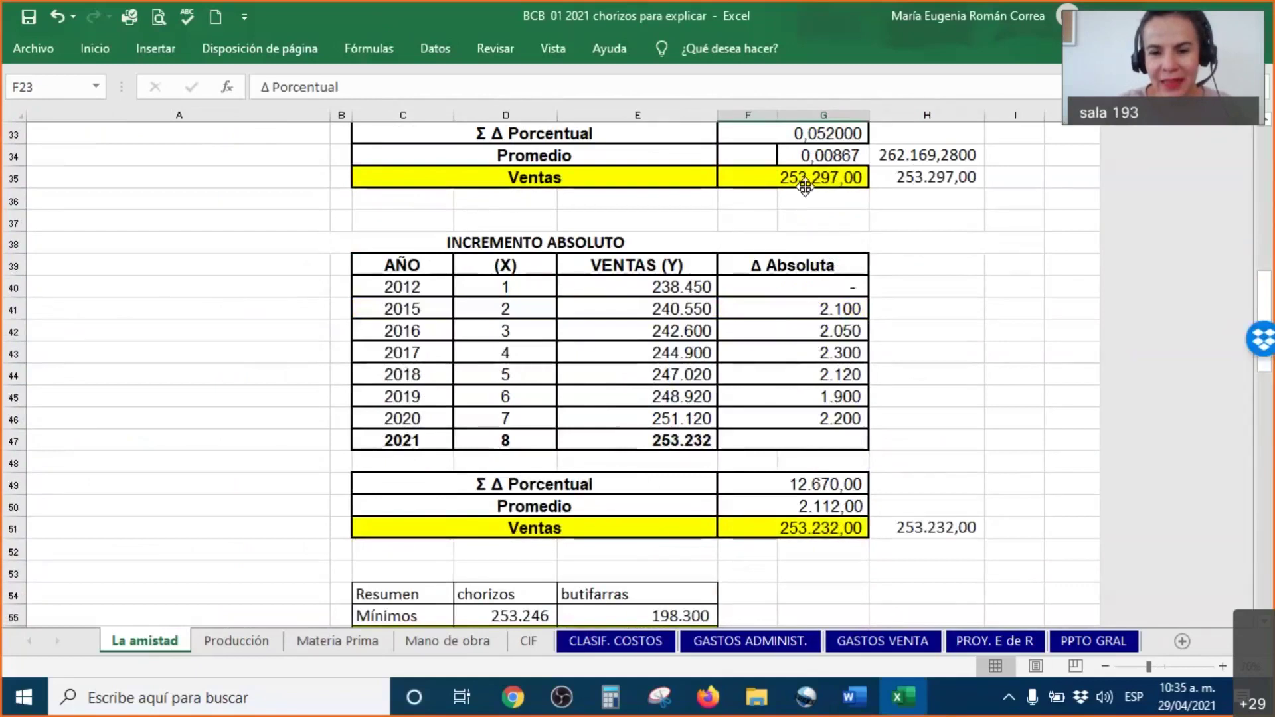
{"action": "scroll", "coordinate": [427, 236], "scroll_direction": "up", "scroll_amount": 1}
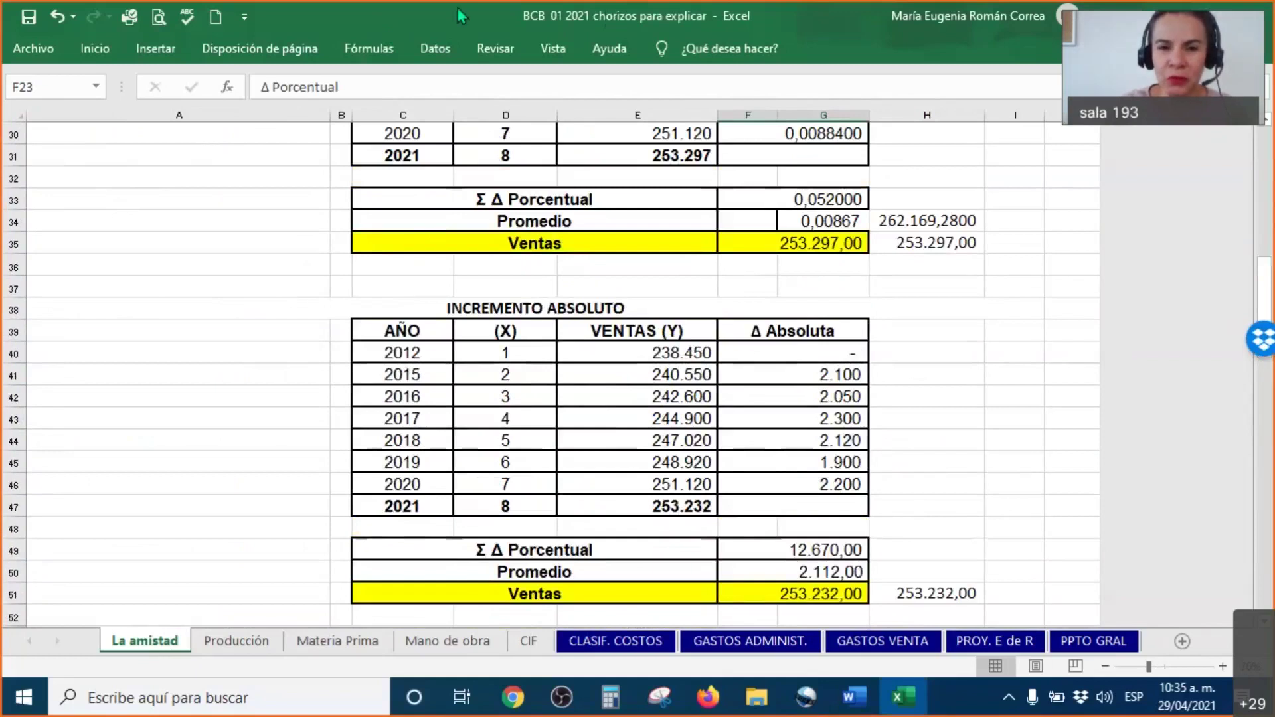
{"action": "left_click", "coordinate": [393, 26]}
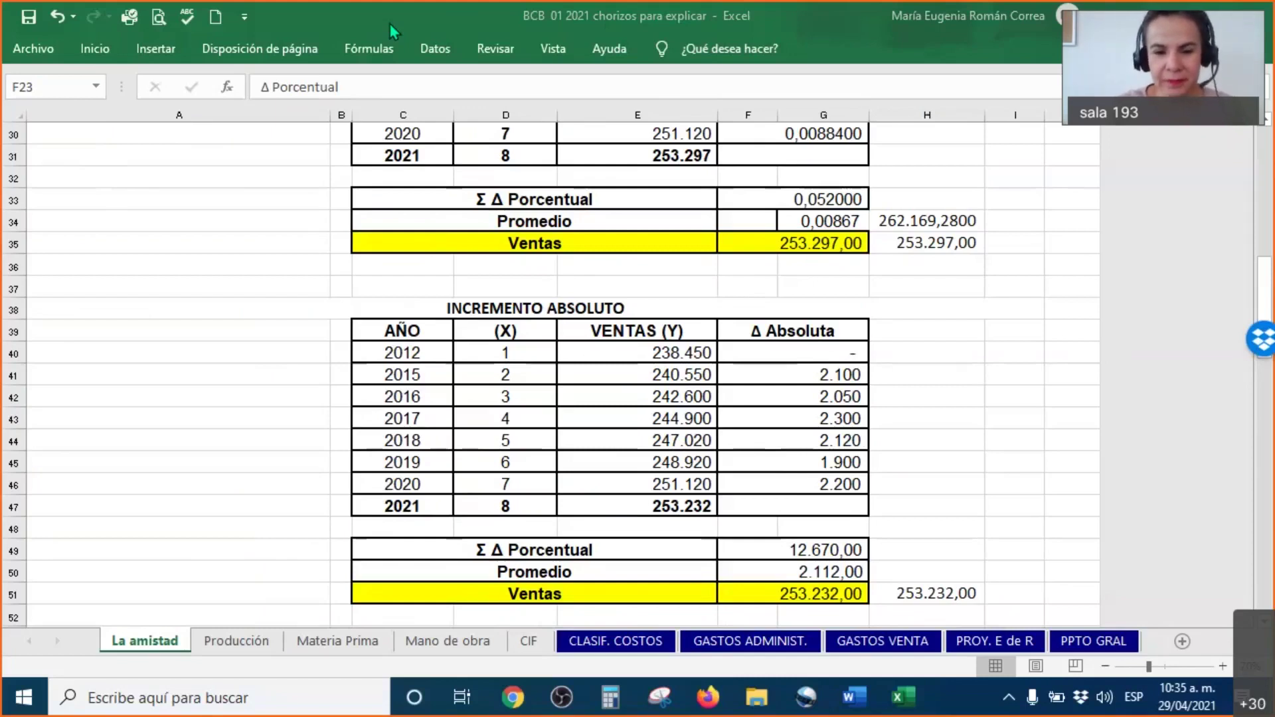
{"action": "scroll", "coordinate": [1003, 354], "scroll_direction": "down", "scroll_amount": 5}
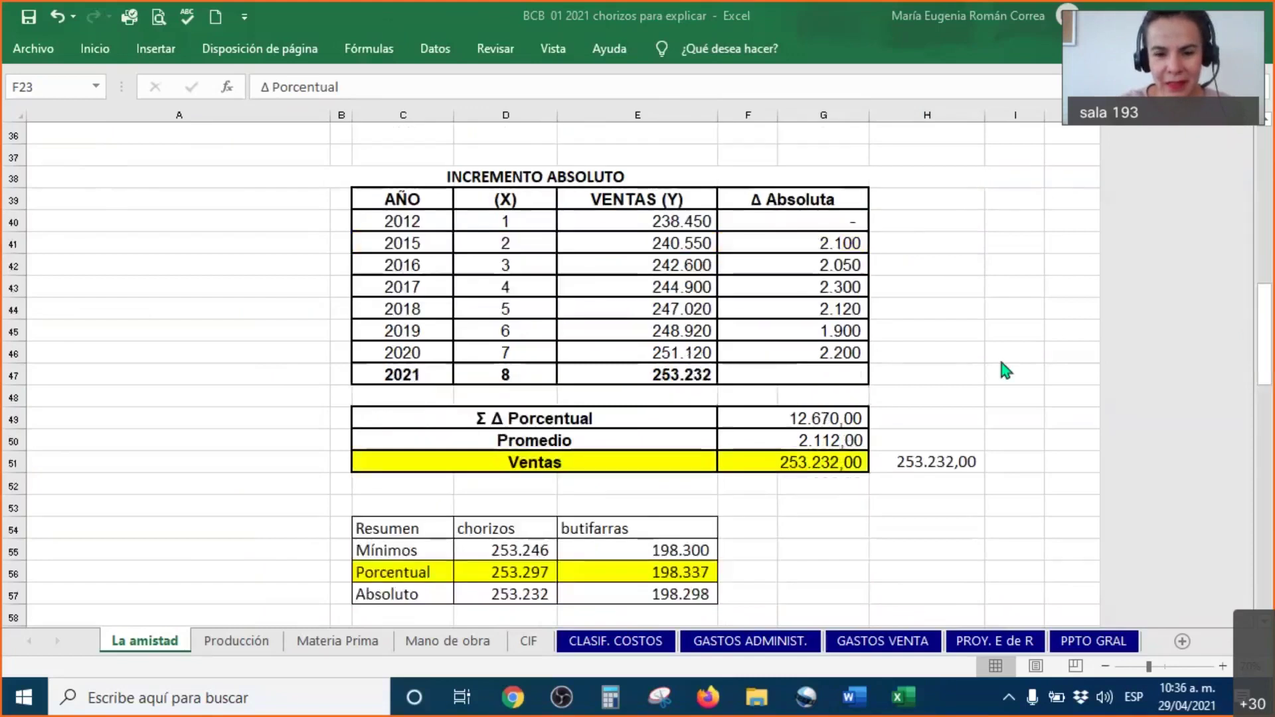
{"action": "scroll", "coordinate": [1024, 358], "scroll_direction": "down", "scroll_amount": 5}
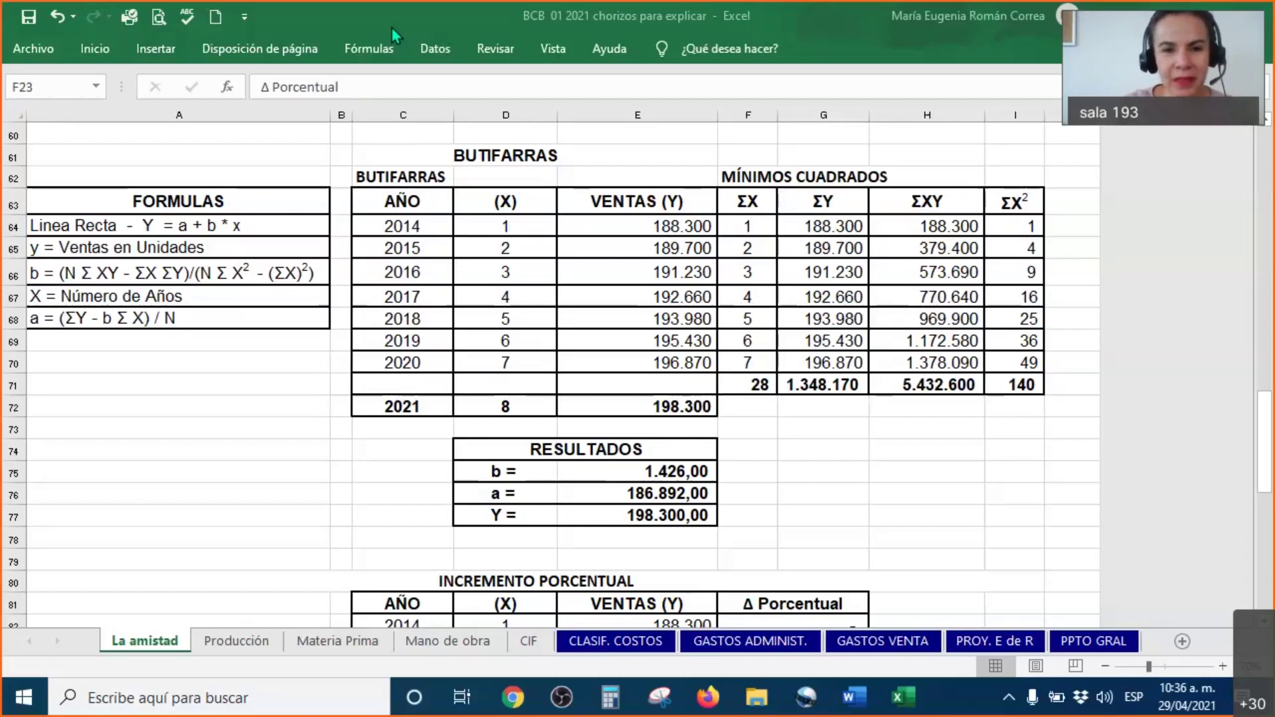
Review the Δ Porcentual values for 2015 to 2020 in the chorizos percentage increment table.
{"action": "key", "text": "Down"}
{"action": "key", "text": "Down"}
{"action": "key", "text": "shift+Down"}
{"action": "key", "text": "shift+Down"}
{"action": "key", "text": "shift+Down"}
{"action": "left_click_drag", "start_coordinate": [830, 327], "coordinate": [821, 433]}
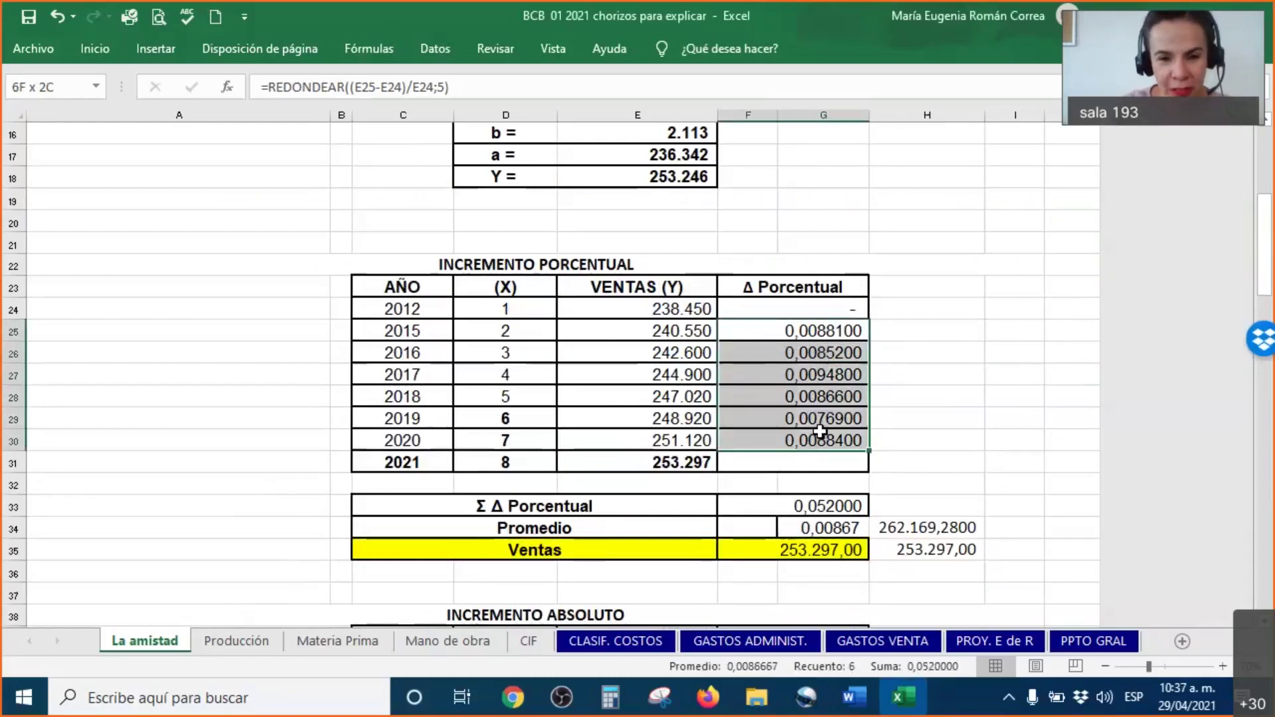
{"action": "scroll", "coordinate": [818, 425], "scroll_direction": "up", "scroll_amount": 6}
{"action": "scroll", "coordinate": [817, 422], "scroll_direction": "down", "scroll_amount": 6}
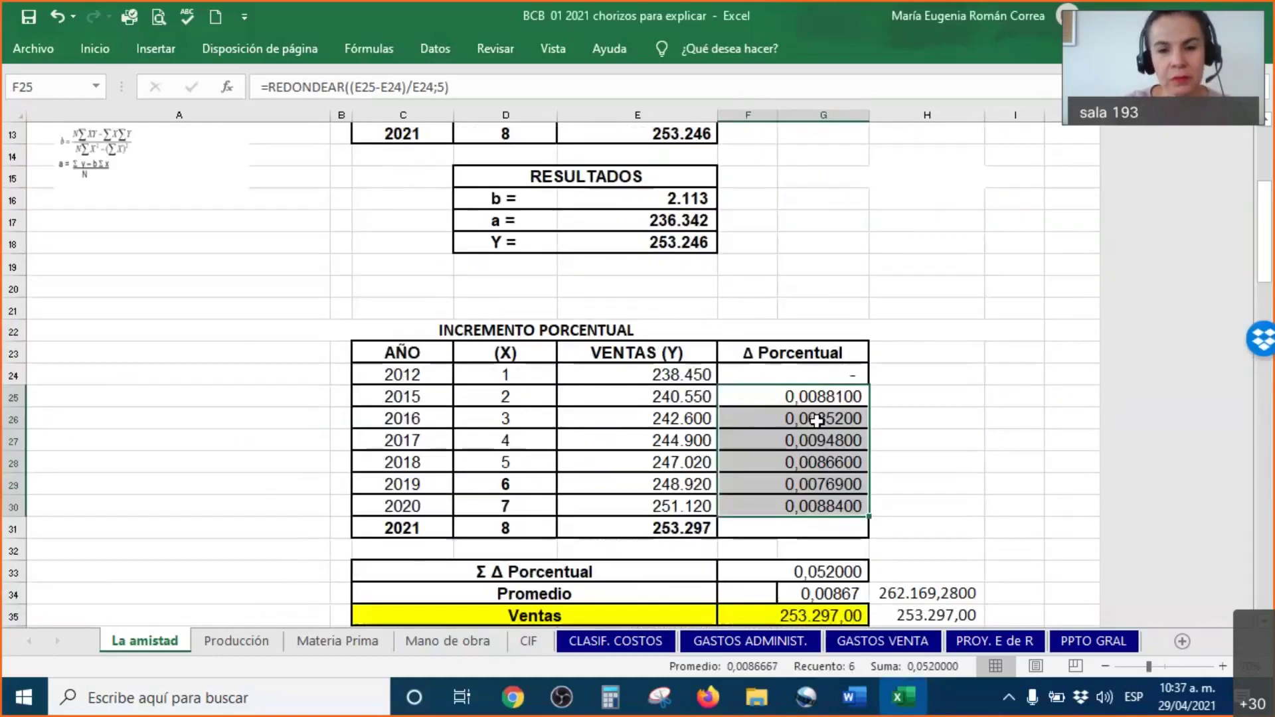
{"action": "left_click", "coordinate": [812, 262]}
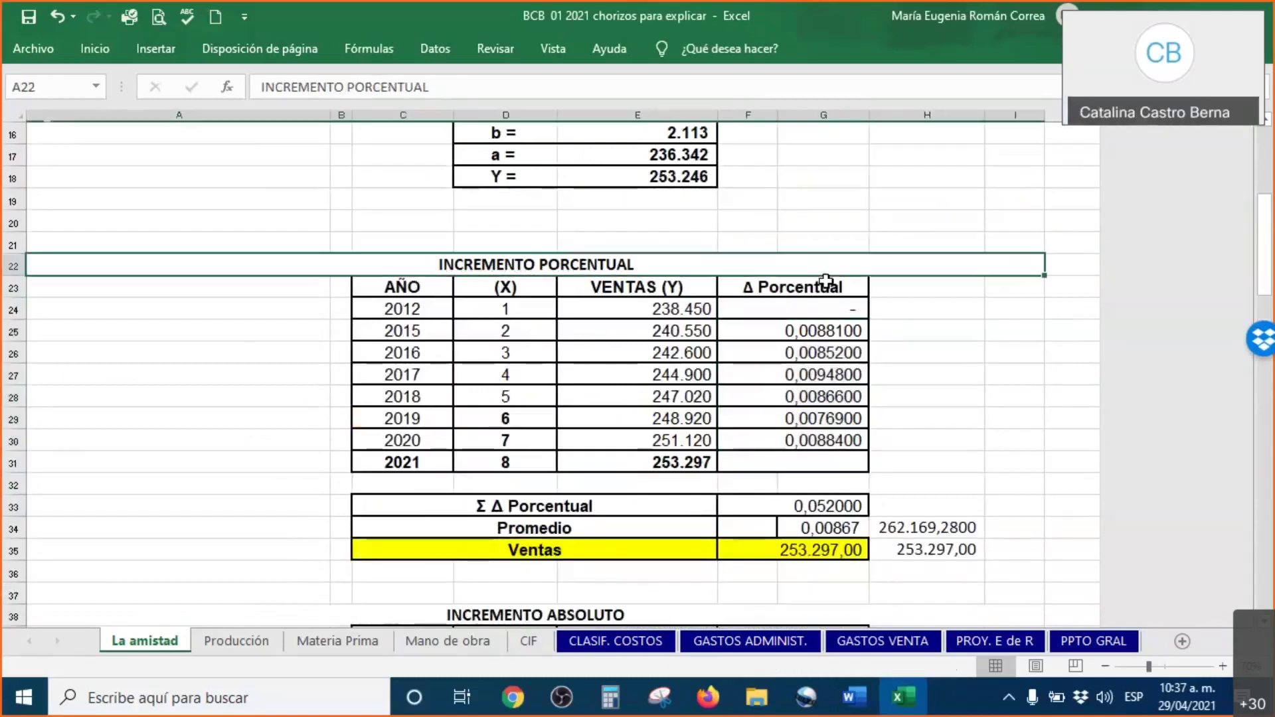
{"action": "left_click_drag", "start_coordinate": [841, 330], "coordinate": [843, 452]}
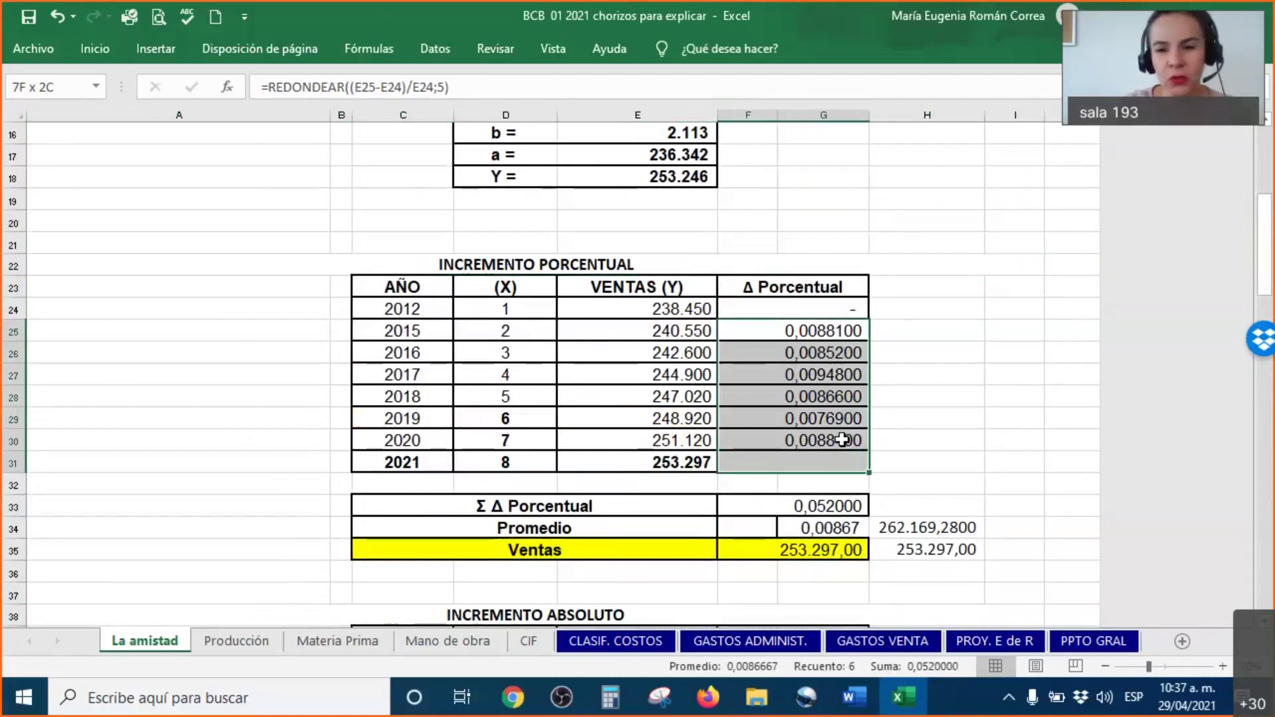
{"action": "left_click", "coordinate": [827, 264]}
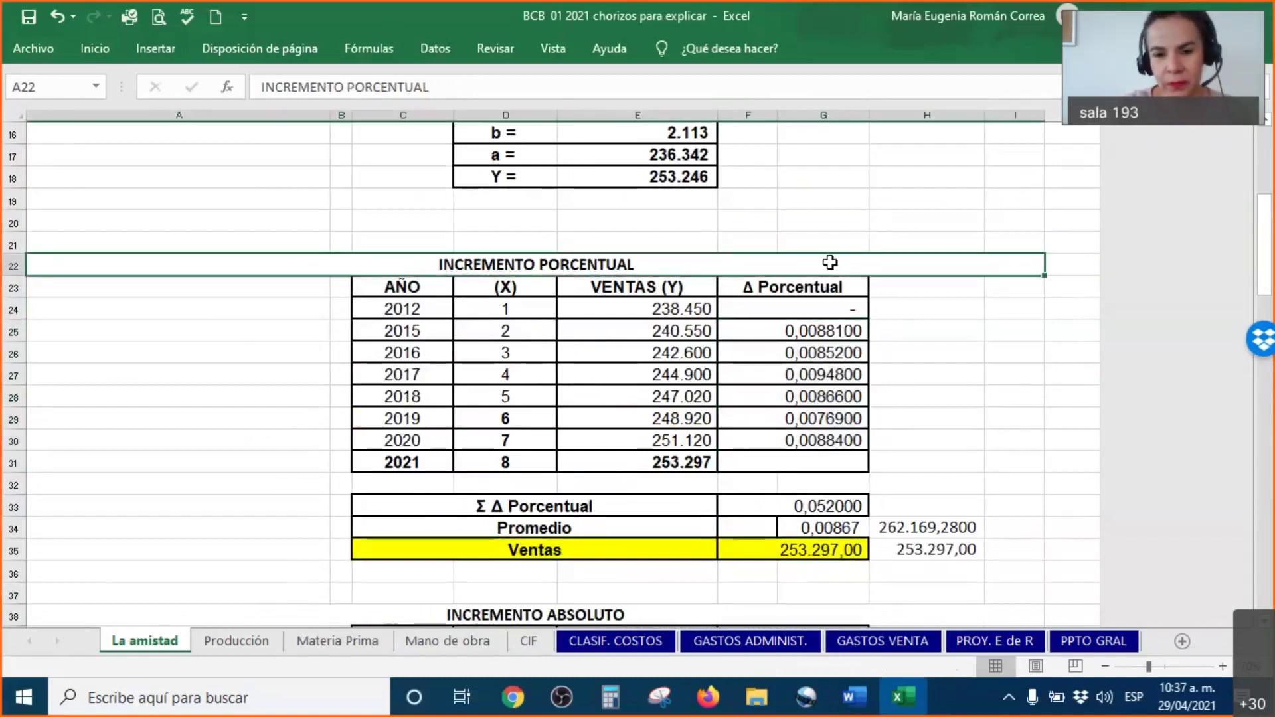
Label the percentage increment table by linking cell F21 to the CHORIZOS title in E2.
{"action": "left_click", "coordinate": [769, 240]}
{"action": "type", "text": "+"}
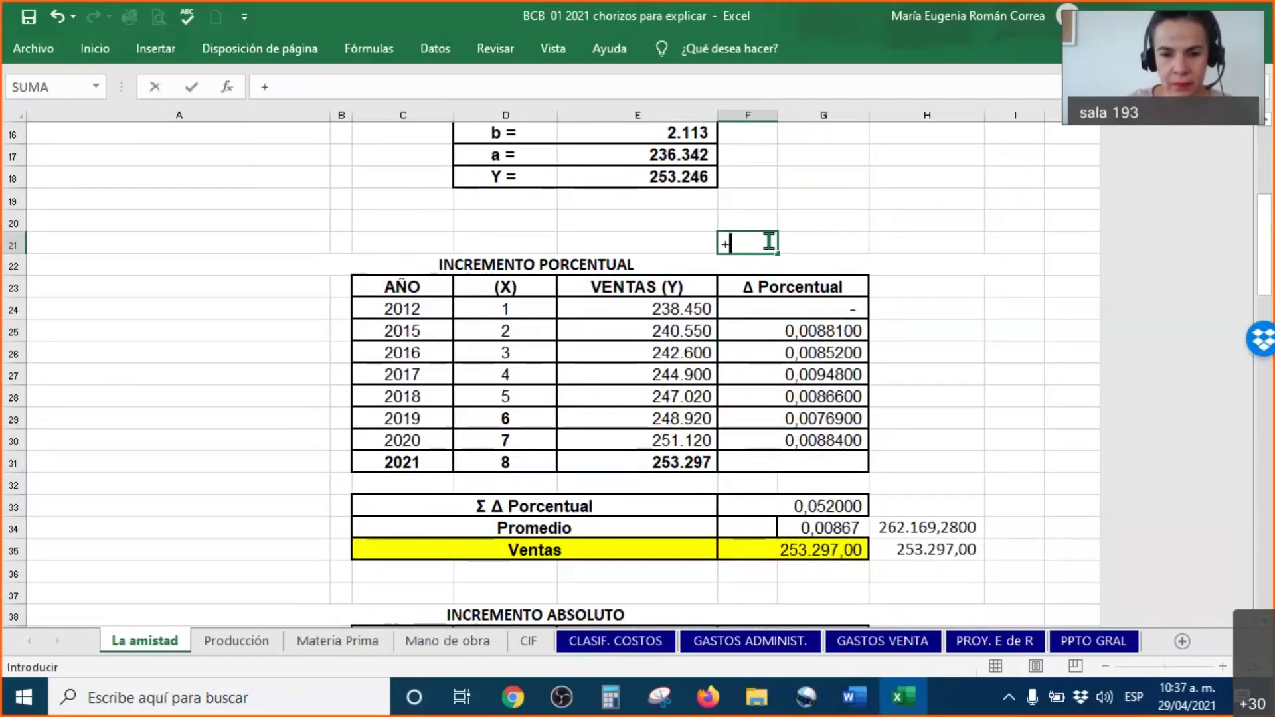
{"action": "scroll", "coordinate": [768, 240], "scroll_direction": "up", "scroll_amount": 5}
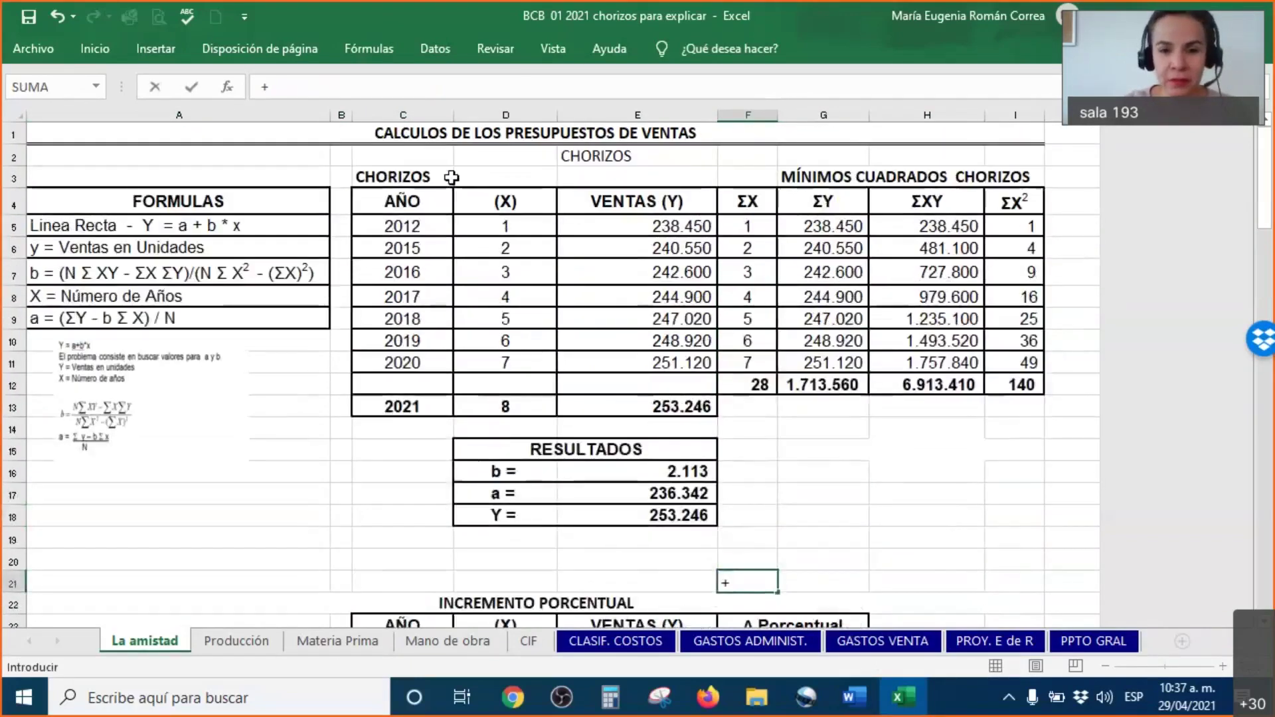
{"action": "left_click", "coordinate": [575, 159]}
{"action": "key", "text": "Return"}
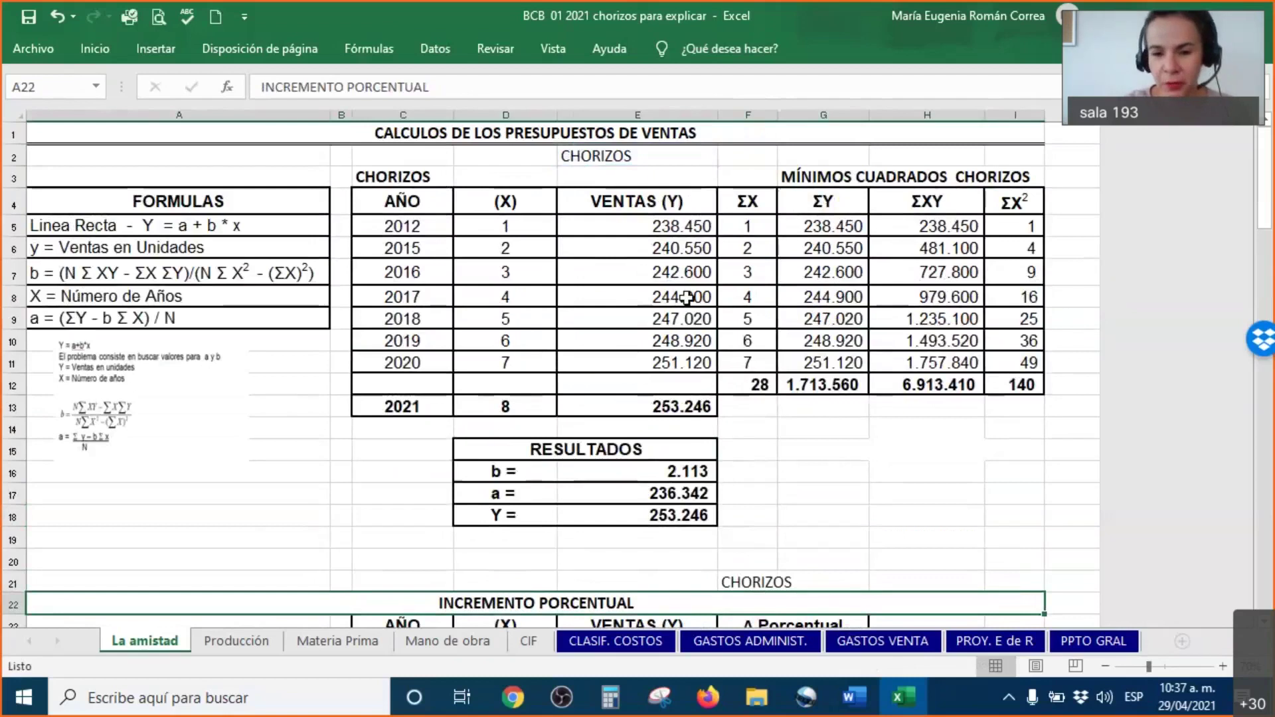
Label the absolute increment table by linking cell F37 to the CHORIZOS label with the formula +F21.
{"action": "scroll", "coordinate": [797, 345], "scroll_direction": "down", "scroll_amount": 5}
{"action": "left_click_drag", "start_coordinate": [797, 332], "coordinate": [796, 458]}
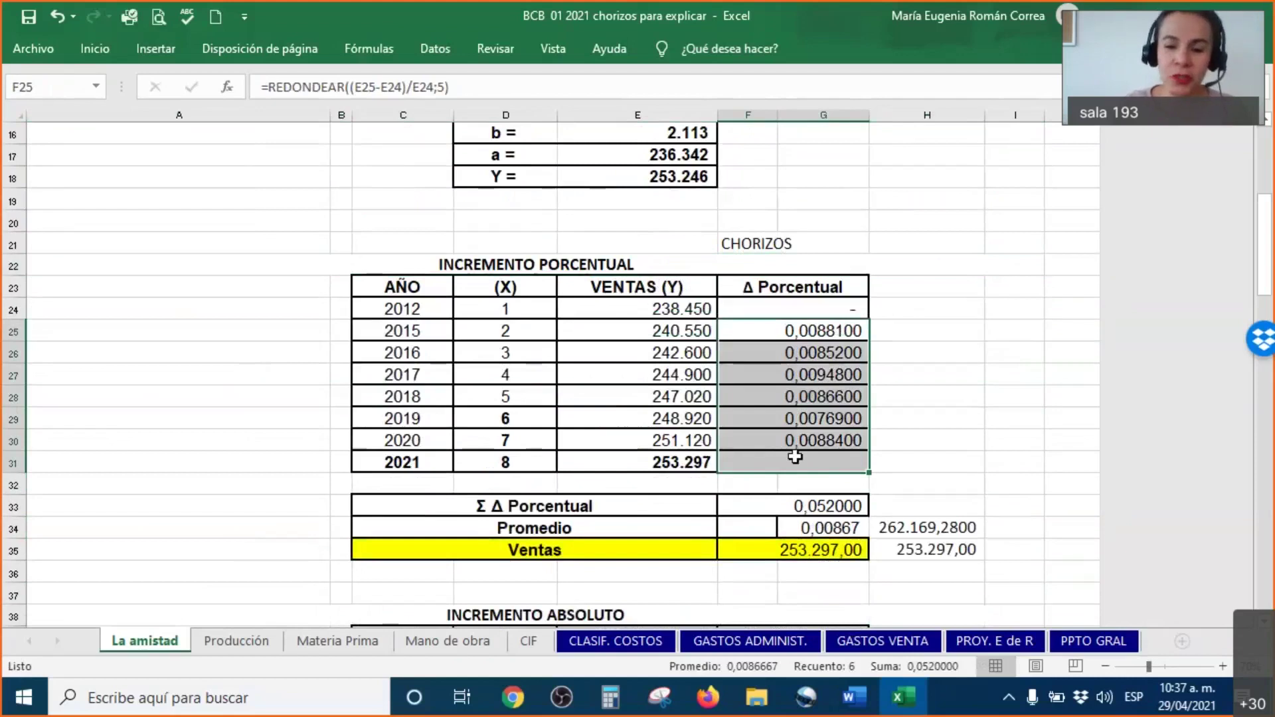
{"action": "left_click", "coordinate": [760, 588]}
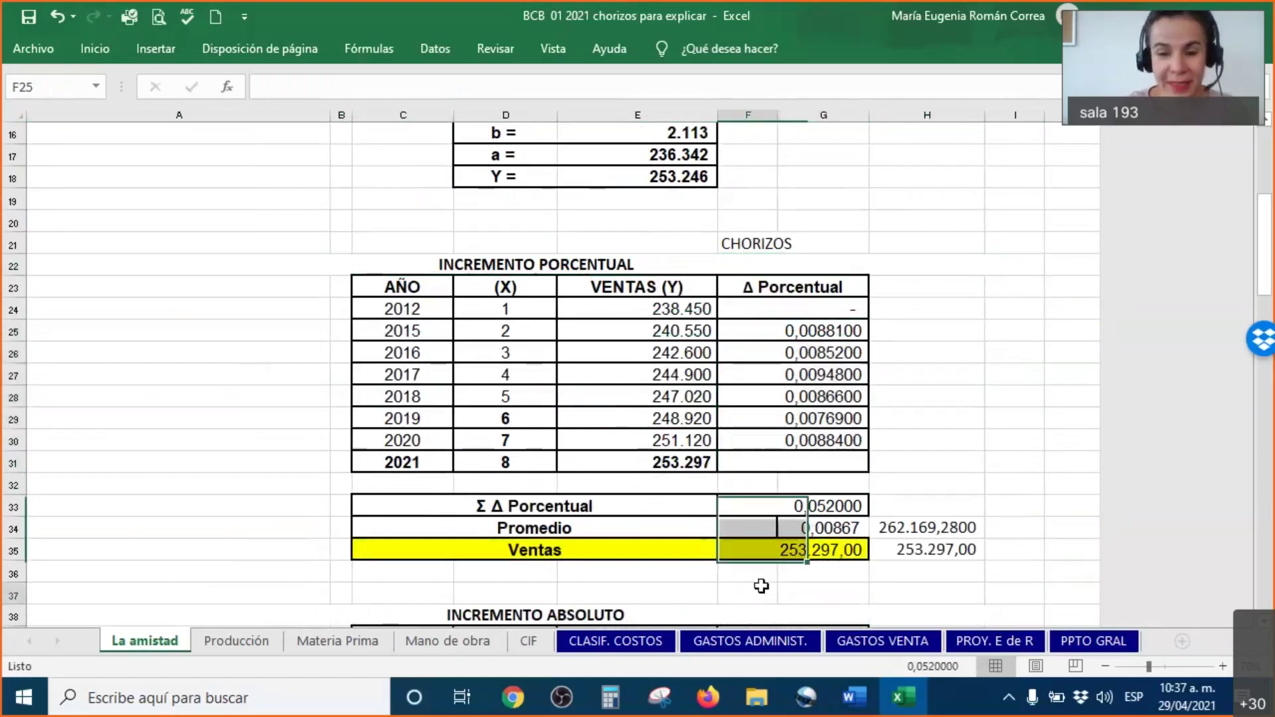
{"action": "type", "text": "+"}
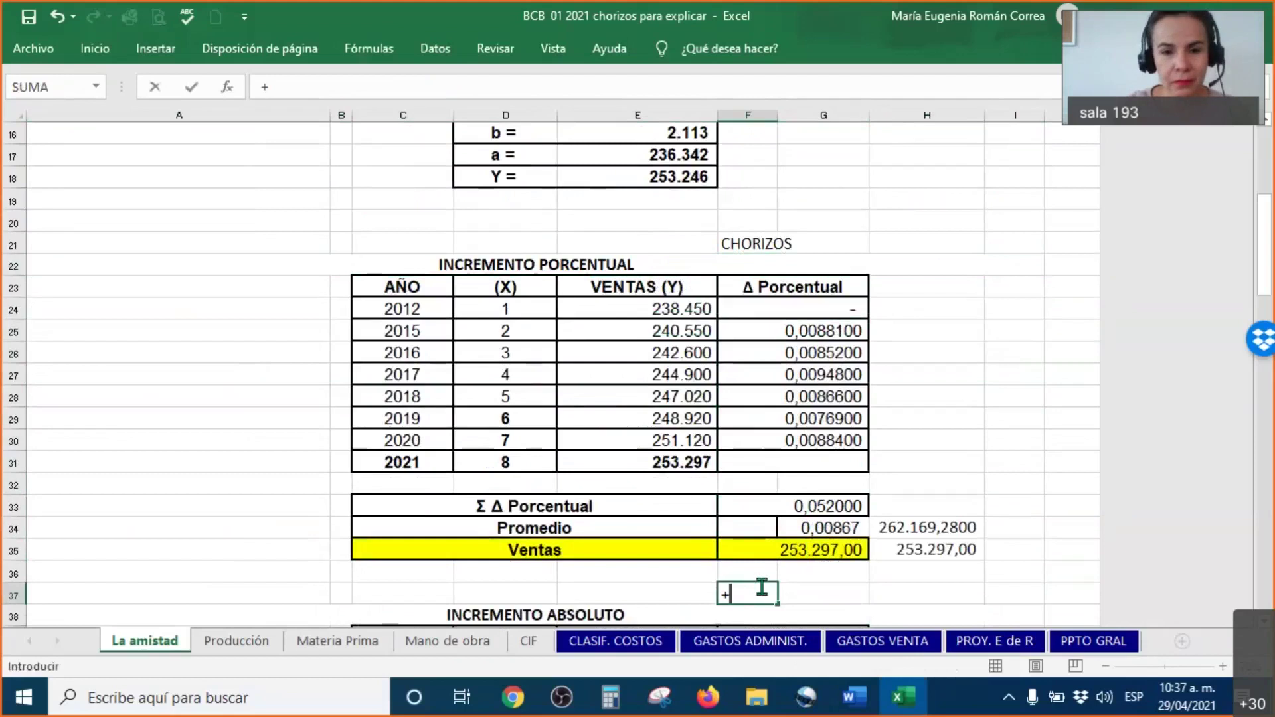
{"action": "left_click", "coordinate": [764, 246]}
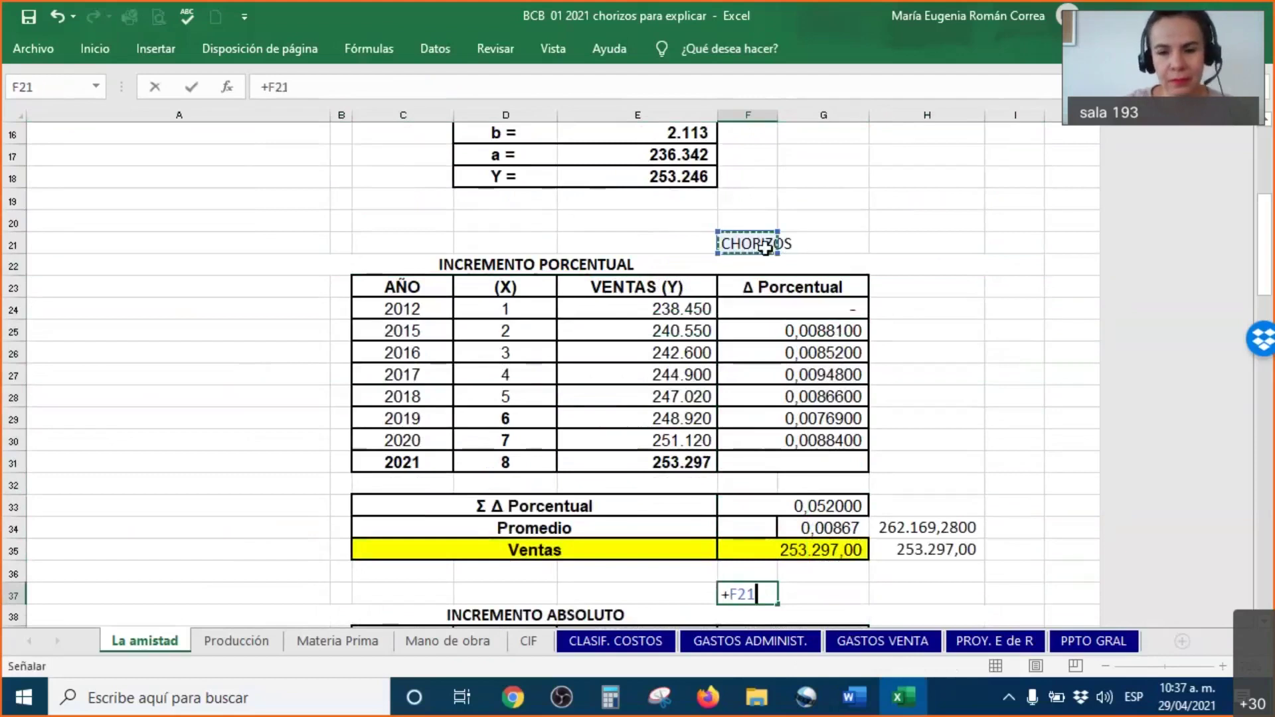
{"action": "key", "text": "Return"}
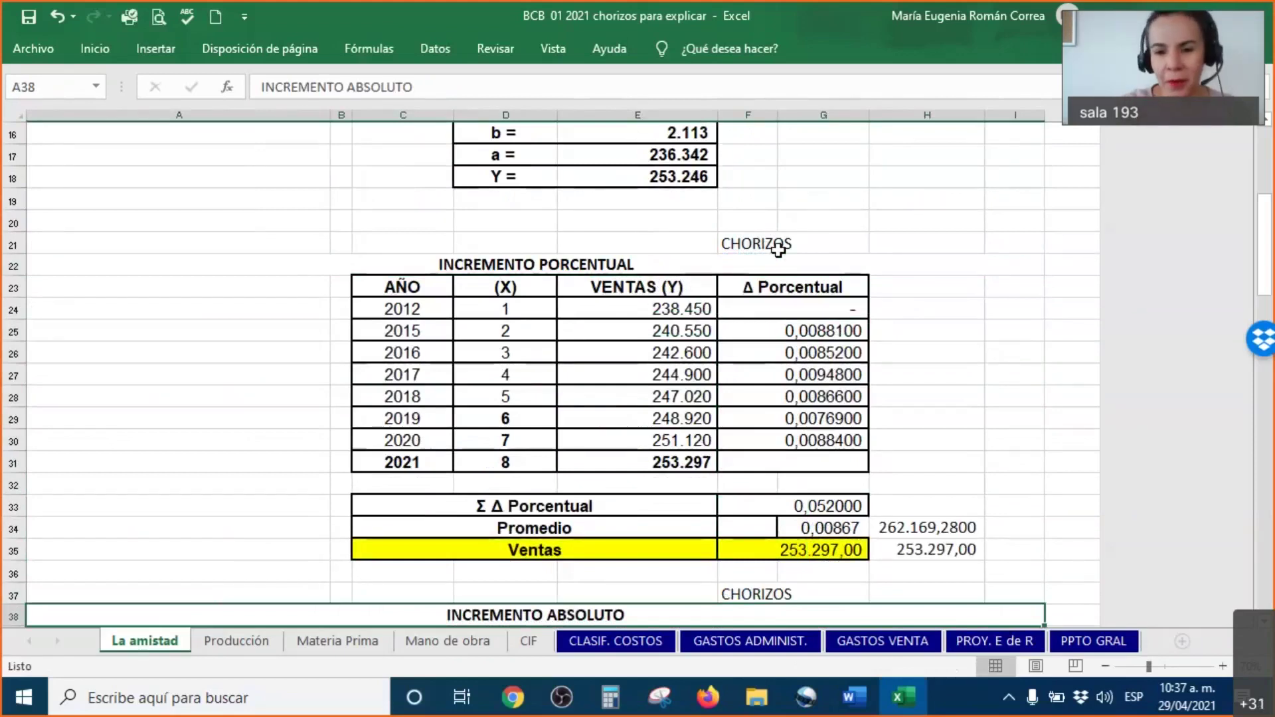
Show the Δ Porcentual values for 2015 to 2020 with six decimal places.
{"action": "left_click", "coordinate": [852, 329]}
{"action": "left_click_drag", "start_coordinate": [835, 410], "coordinate": [830, 440]}
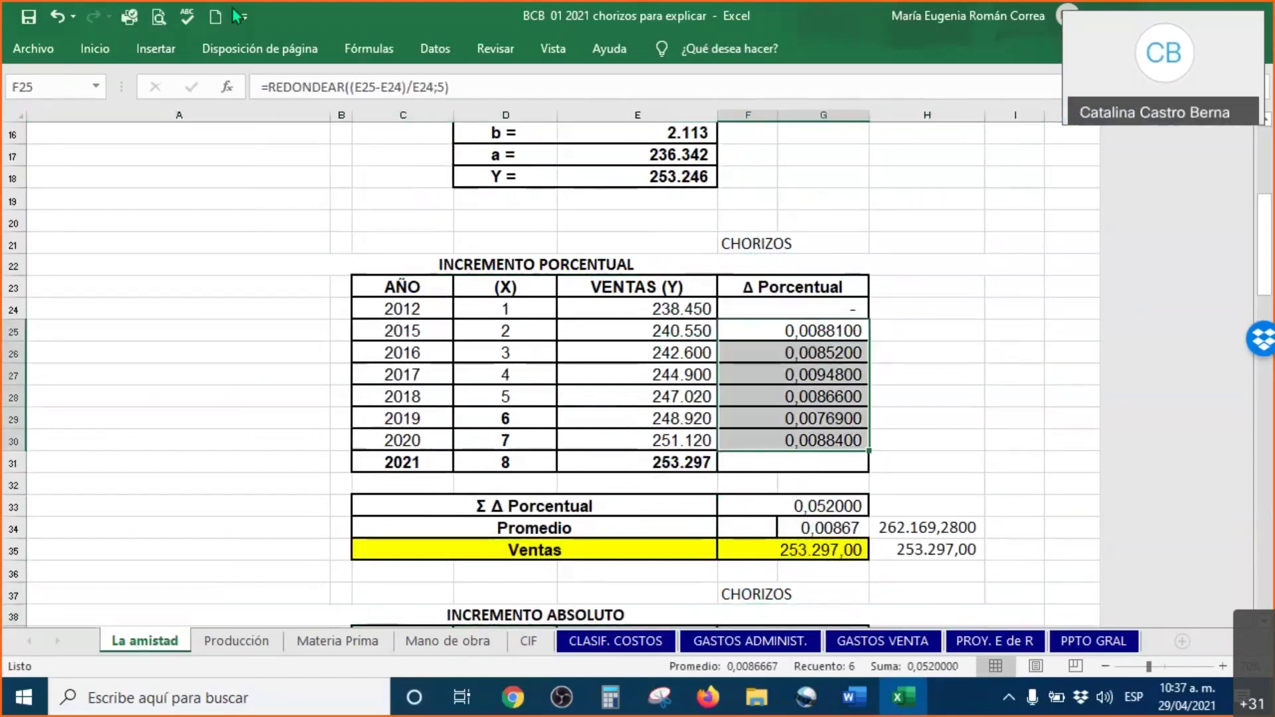
{"action": "right_click", "coordinate": [861, 367]}
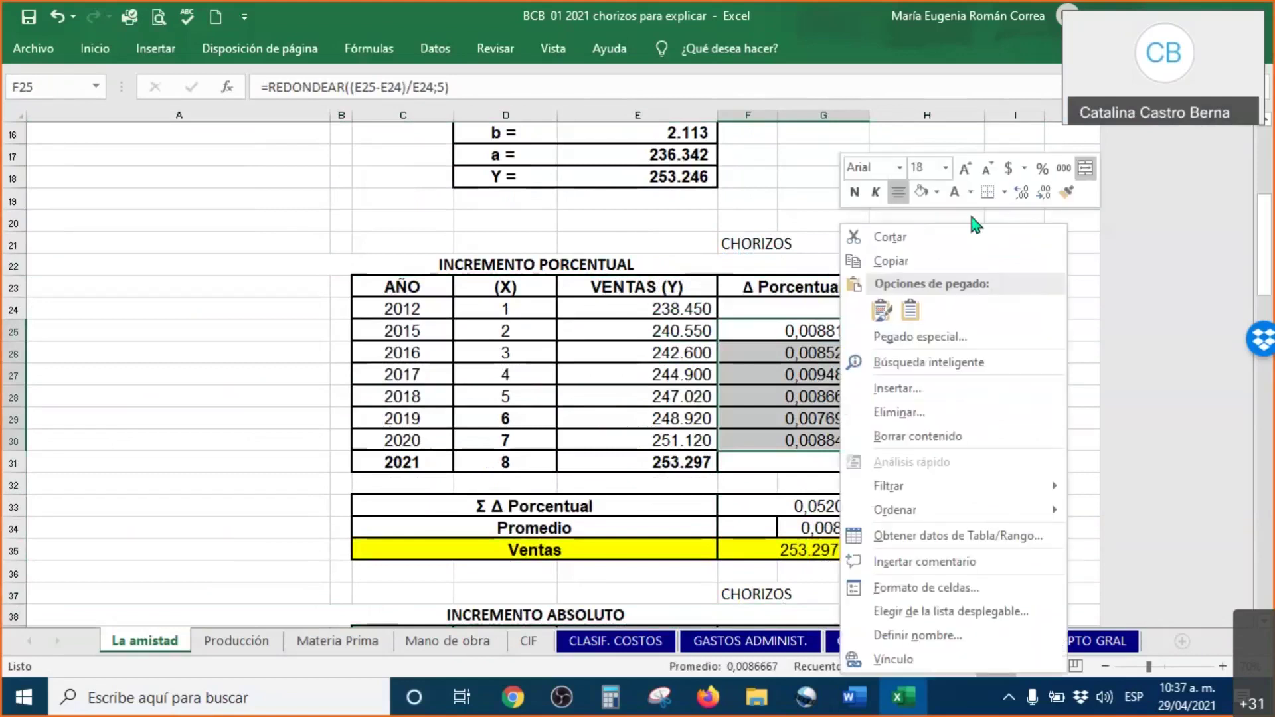
{"action": "left_click", "coordinate": [1045, 190]}
{"action": "left_click", "coordinate": [1045, 190]}
{"action": "left_click", "coordinate": [1045, 190]}
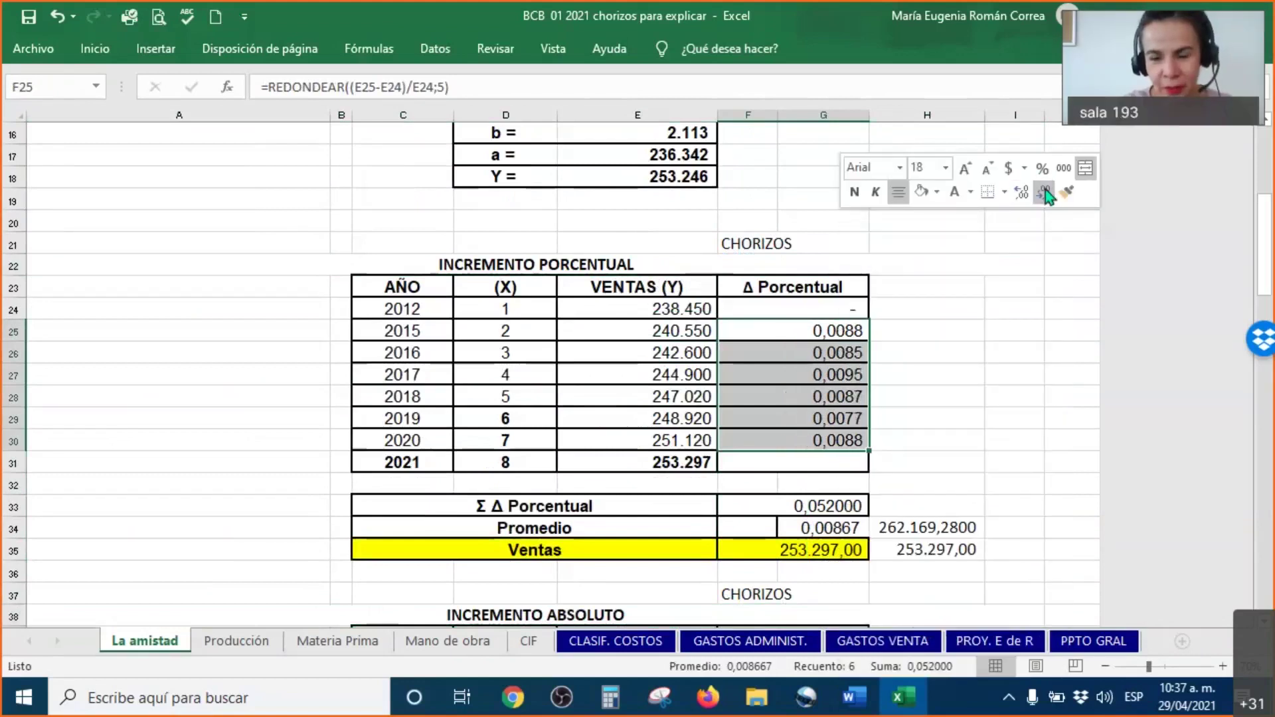
{"action": "left_click", "coordinate": [1021, 192]}
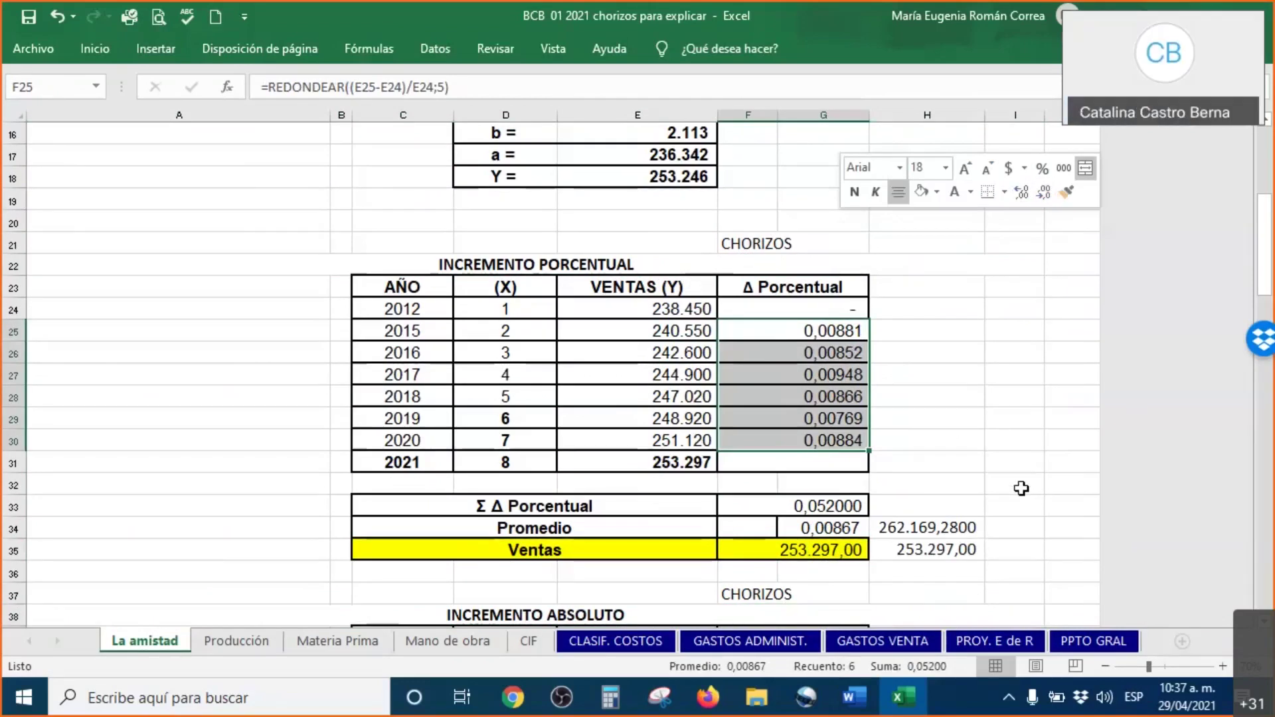
{"action": "left_click", "coordinate": [1023, 194]}
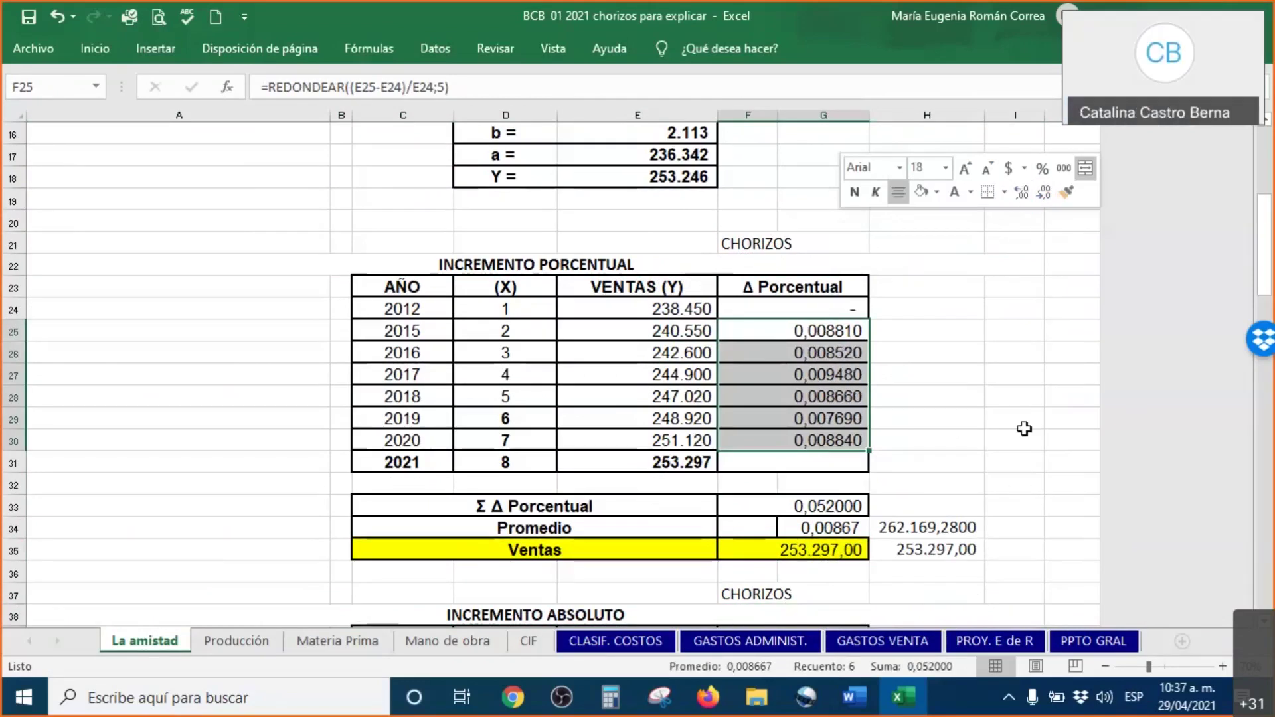
Inspect the REDONDEAR formula behind the 2020 percentage increment and review the 2015 to 2020 increments.
{"action": "left_click", "coordinate": [848, 444]}
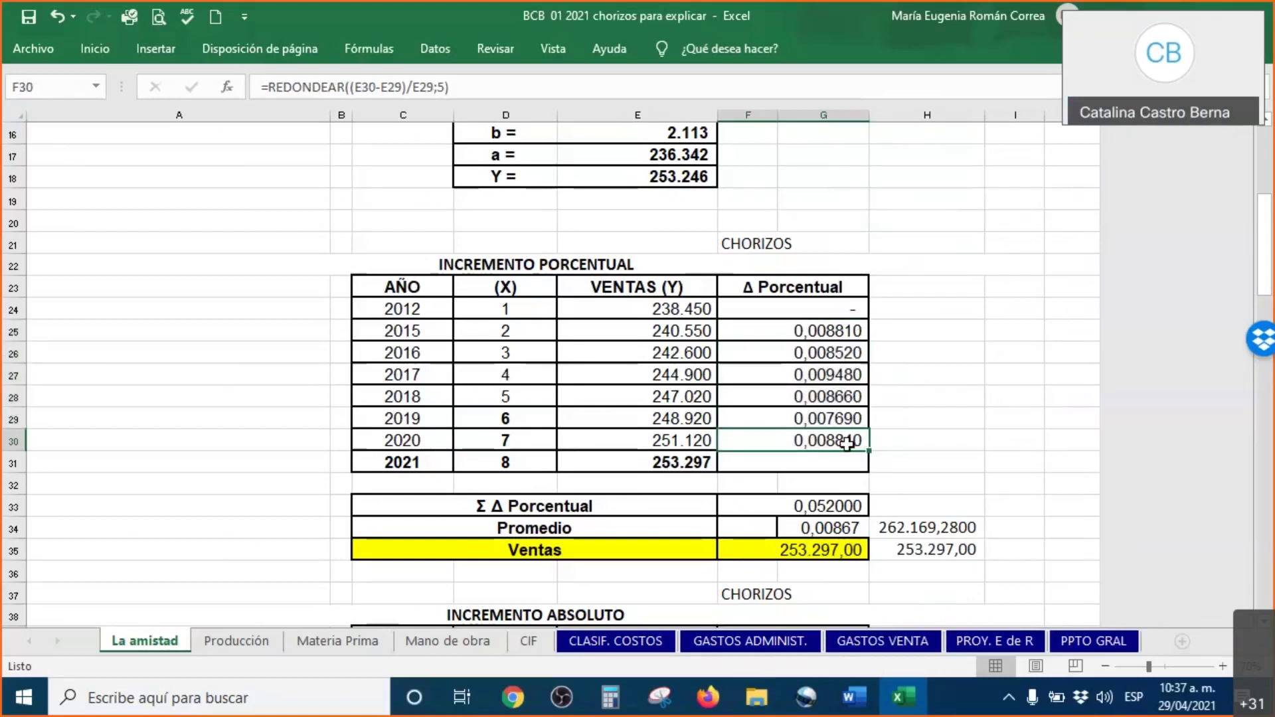
{"action": "double_click", "coordinate": [844, 445]}
{"action": "left_click", "coordinate": [836, 463]}
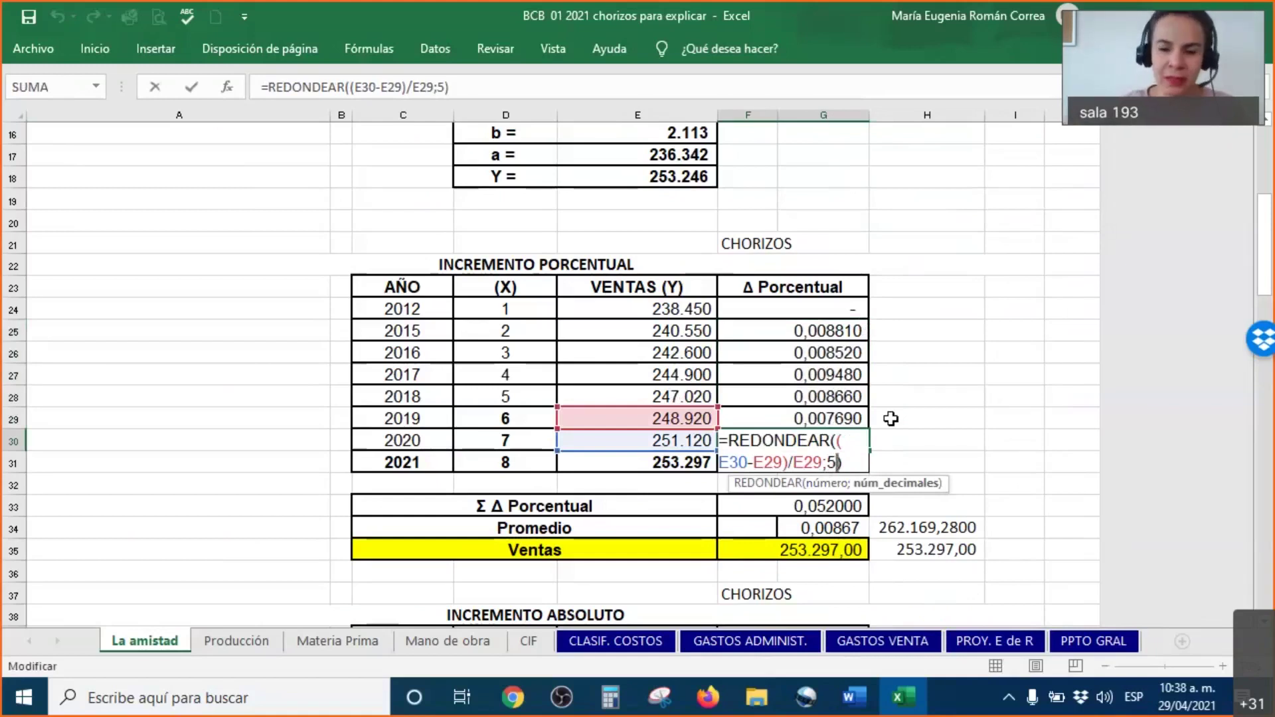
{"action": "key", "text": "Return"}
{"action": "left_click_drag", "start_coordinate": [823, 331], "coordinate": [843, 436]}
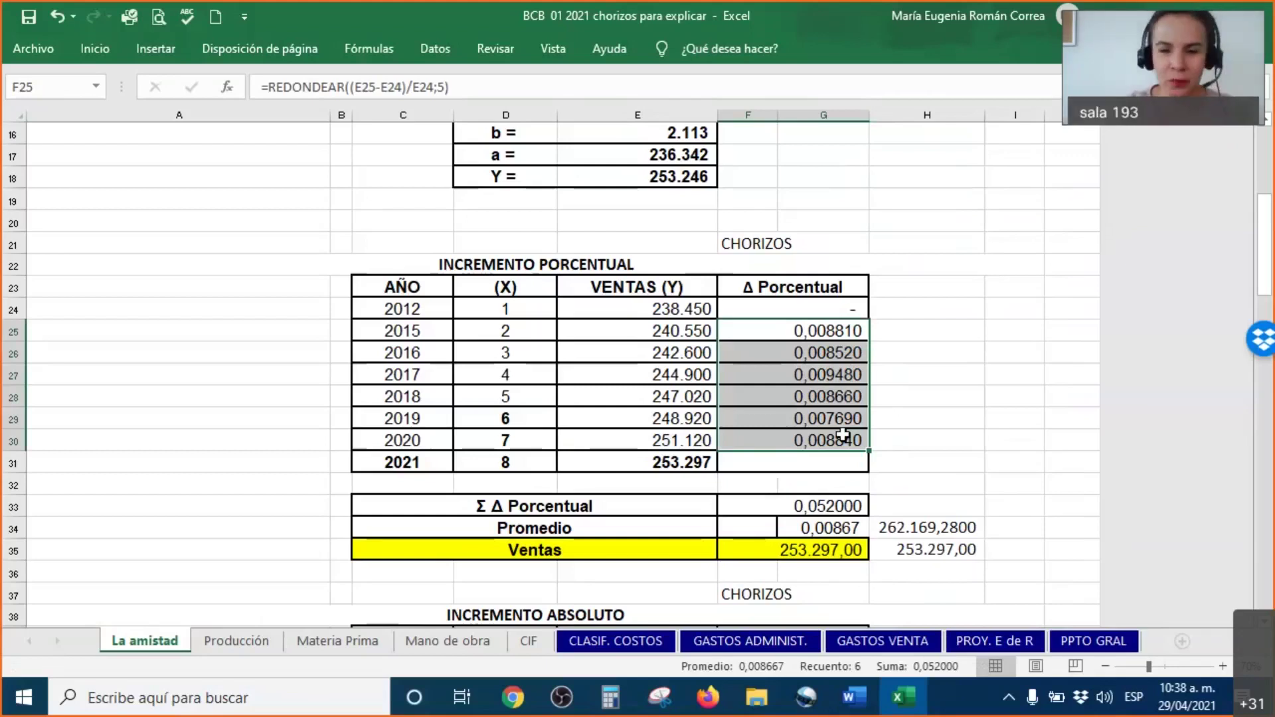
{"action": "left_click", "coordinate": [506, 353]}
Bring the Butifarras sales, least-squares and results tables into view.
{"action": "scroll", "coordinate": [309, 392], "scroll_direction": "down", "scroll_amount": 3}
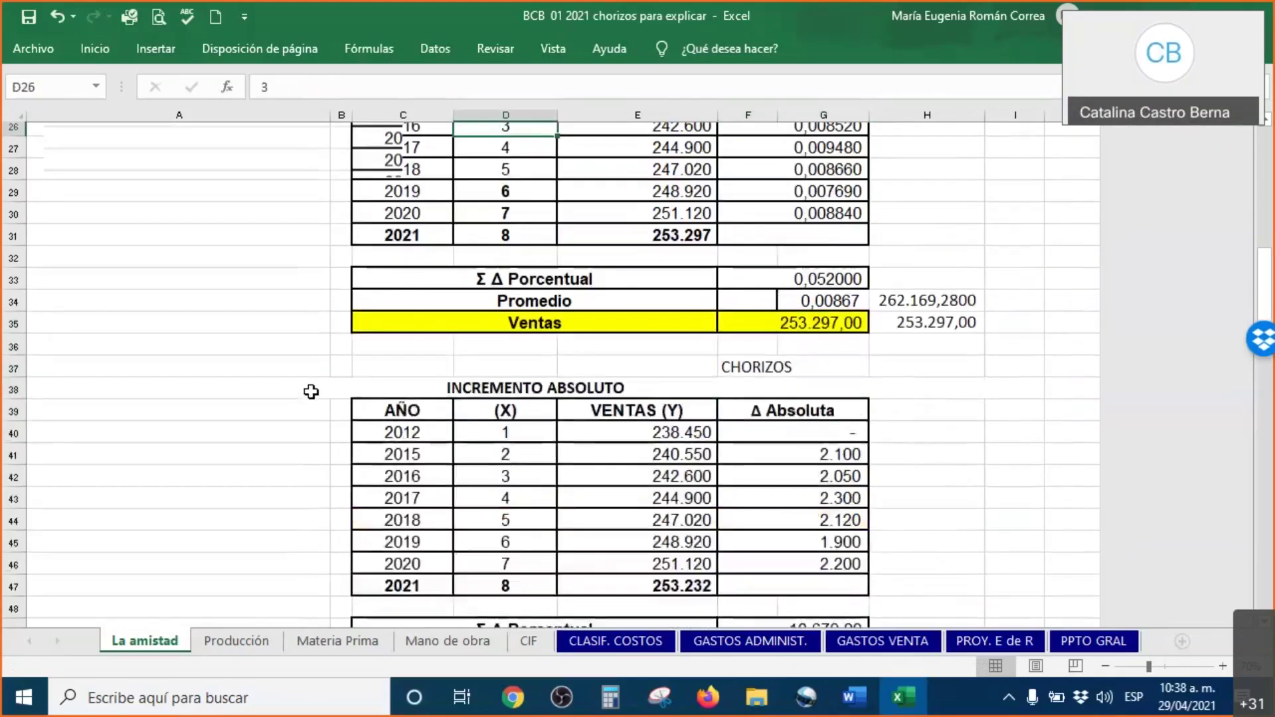
{"action": "scroll", "coordinate": [310, 392], "scroll_direction": "down", "scroll_amount": 6}
{"action": "scroll", "coordinate": [311, 392], "scroll_direction": "down", "scroll_amount": 5}
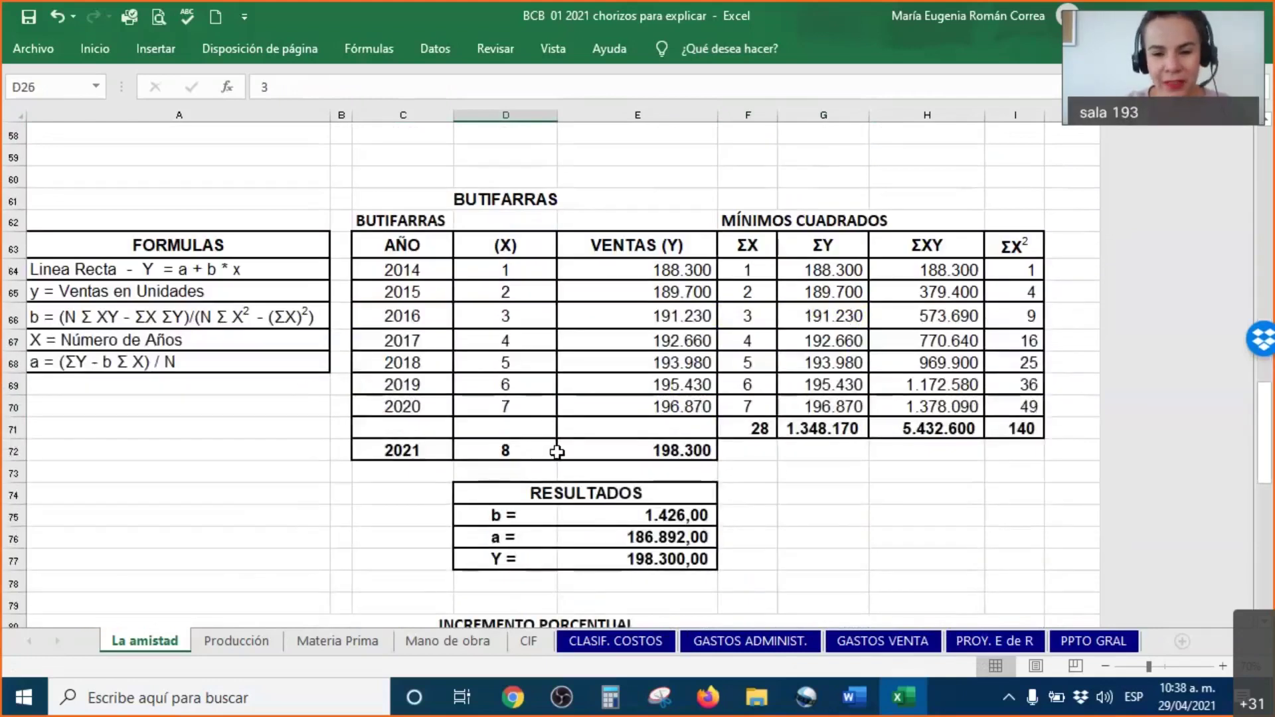
Review the Butifarras percentage and absolute increment tables, including their average and projected sales rows.
{"action": "scroll", "coordinate": [871, 496], "scroll_direction": "down", "scroll_amount": 1}
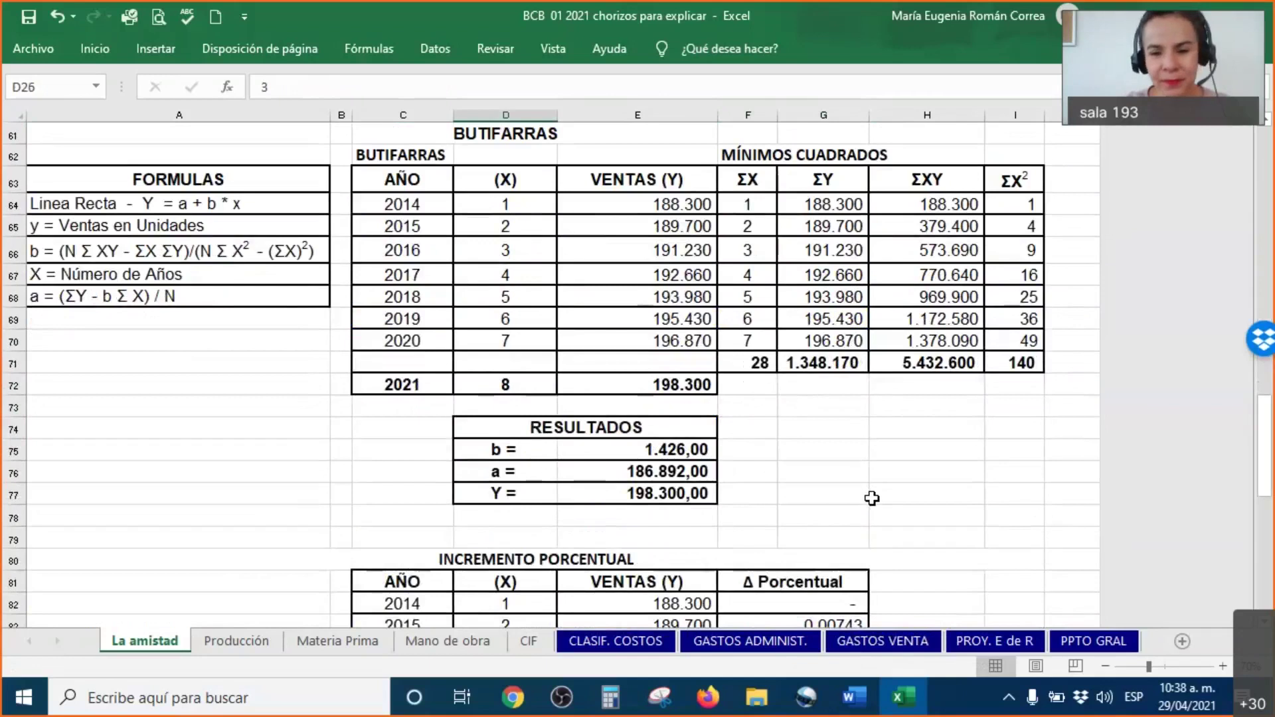
{"action": "scroll", "coordinate": [871, 498], "scroll_direction": "down", "scroll_amount": 5}
{"action": "scroll", "coordinate": [876, 500], "scroll_direction": "down", "scroll_amount": 1}
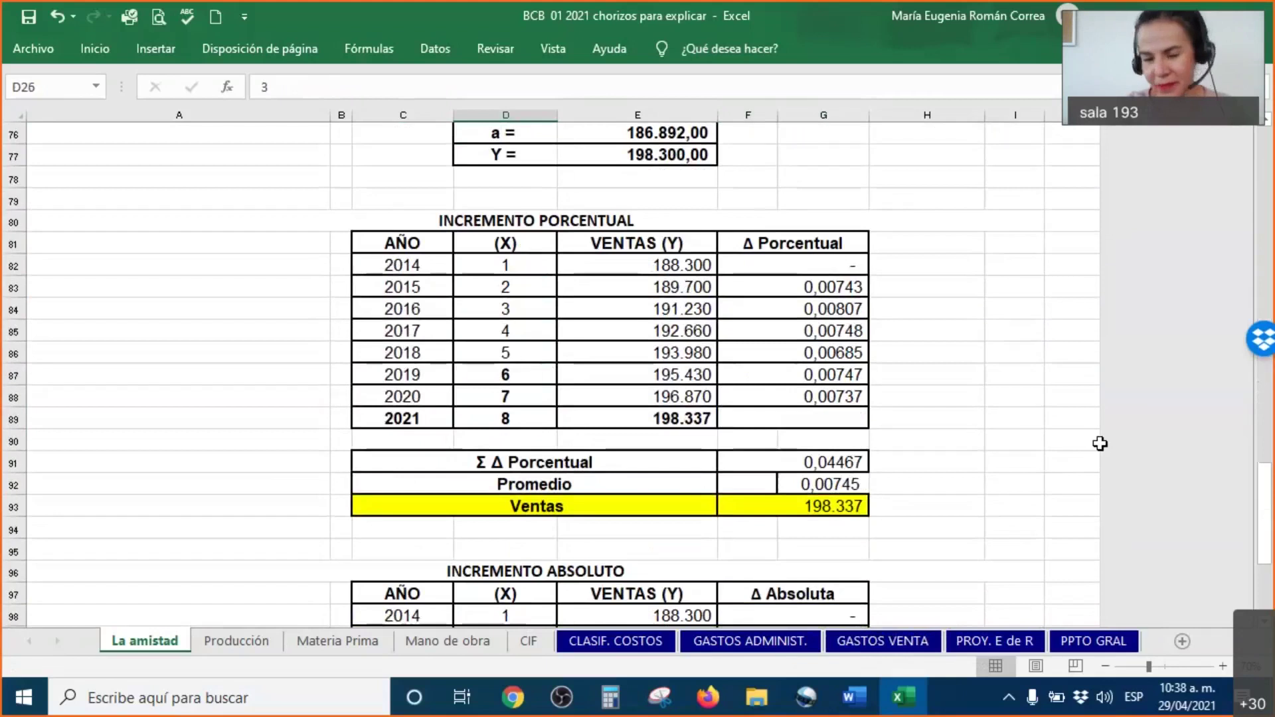
{"action": "scroll", "coordinate": [1100, 443], "scroll_direction": "down", "scroll_amount": 5}
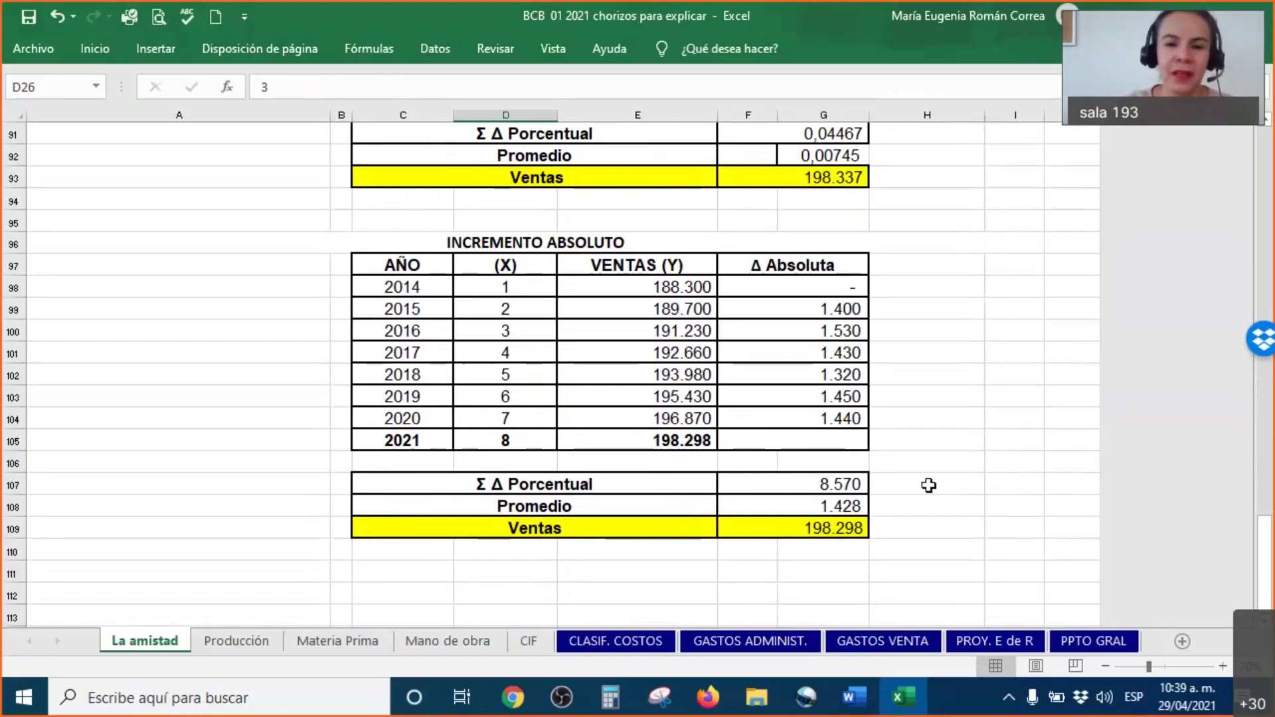
Remove the yellow fill from the Porcentual row (C56:E56) of the Resumen table.
{"action": "scroll", "coordinate": [931, 497], "scroll_direction": "up", "scroll_amount": 4}
{"action": "scroll", "coordinate": [930, 497], "scroll_direction": "up", "scroll_amount": 12}
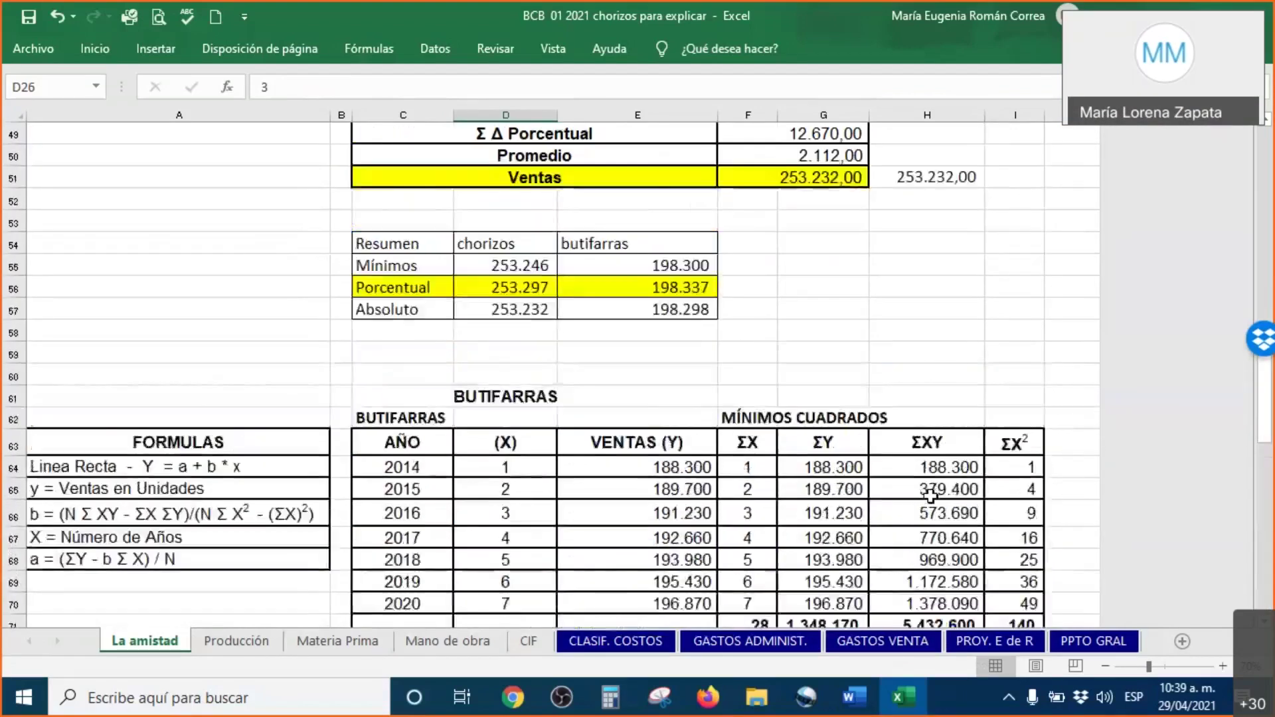
{"action": "scroll", "coordinate": [845, 480], "scroll_direction": "up", "scroll_amount": 2, "text": "ctrl"}
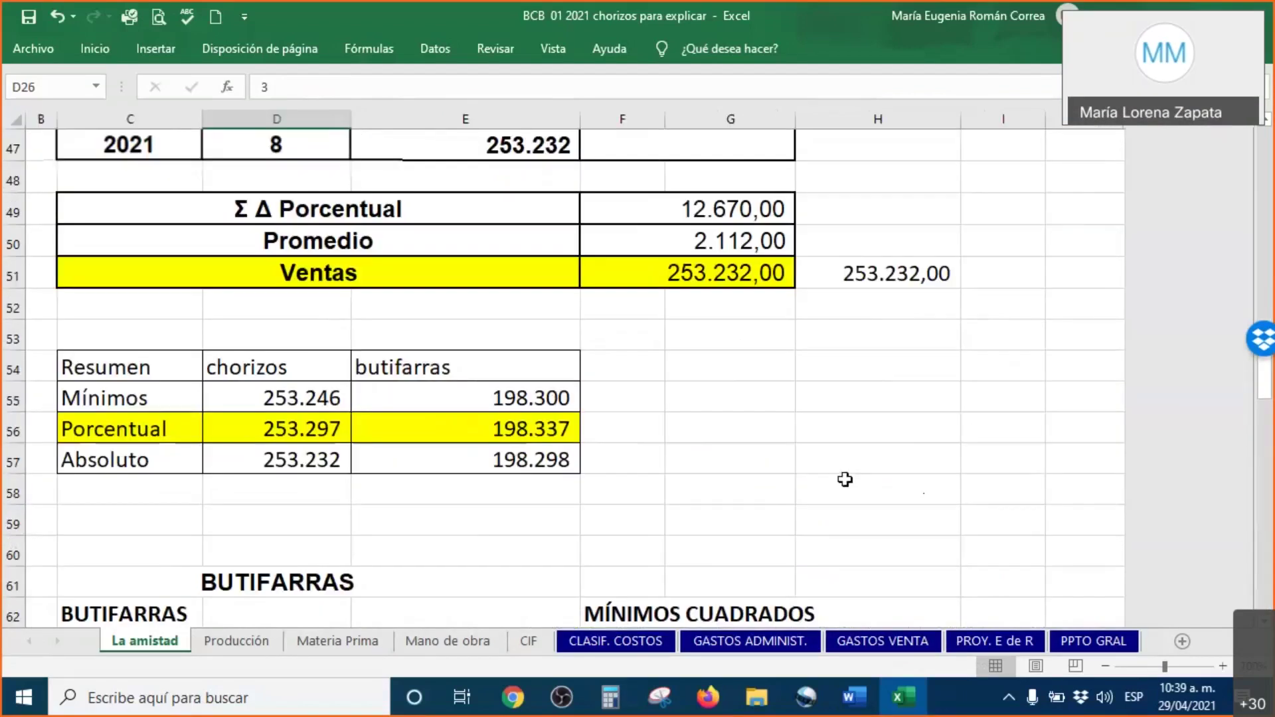
{"action": "left_click", "coordinate": [811, 568]}
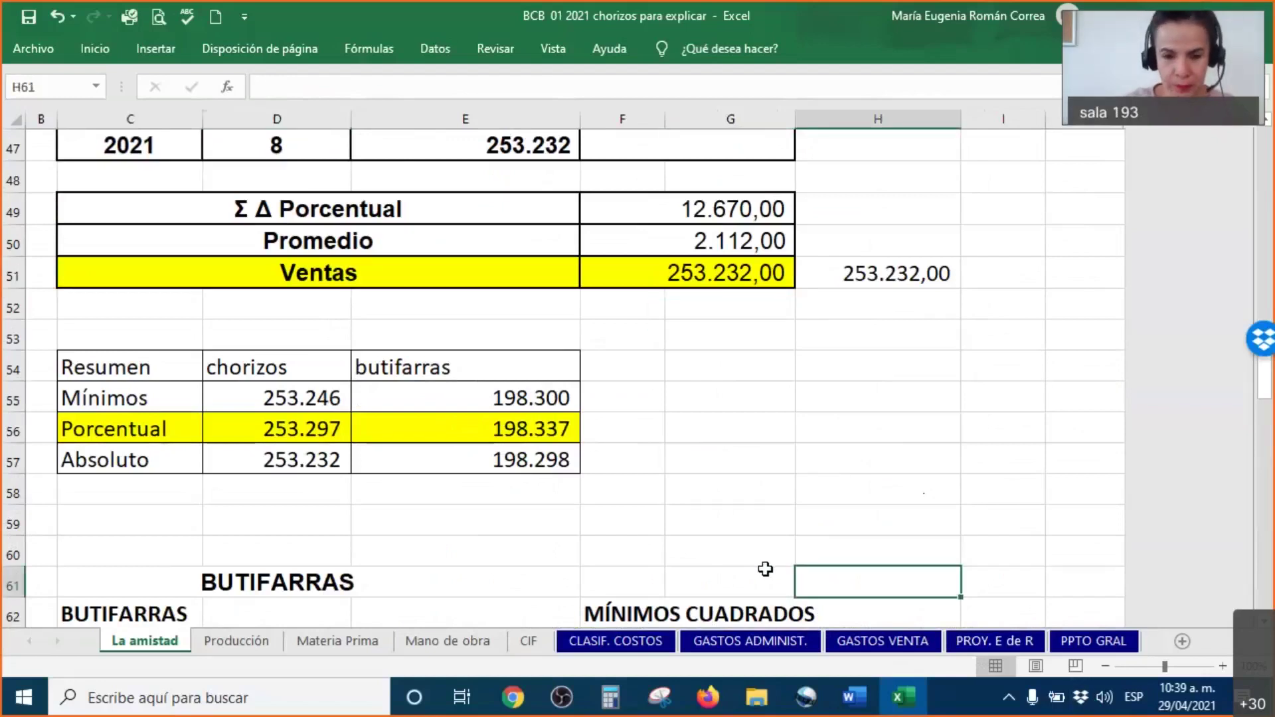
{"action": "key", "text": "Left"}
{"action": "key", "text": "Left"}
{"action": "key", "text": "Left"}
{"action": "key", "text": "Left"}
{"action": "key", "text": "Left"}
{"action": "key", "text": "Left"}
{"action": "key", "text": "Left"}
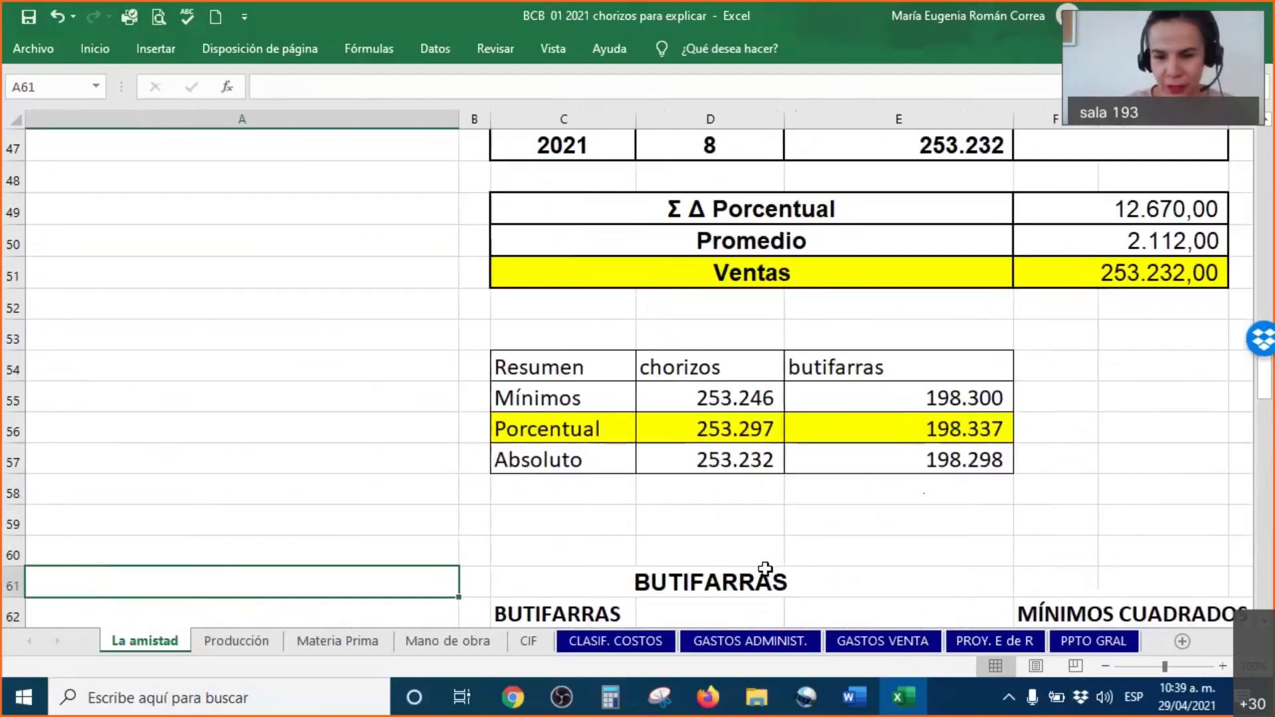
{"action": "left_click_drag", "start_coordinate": [555, 428], "coordinate": [888, 428]}
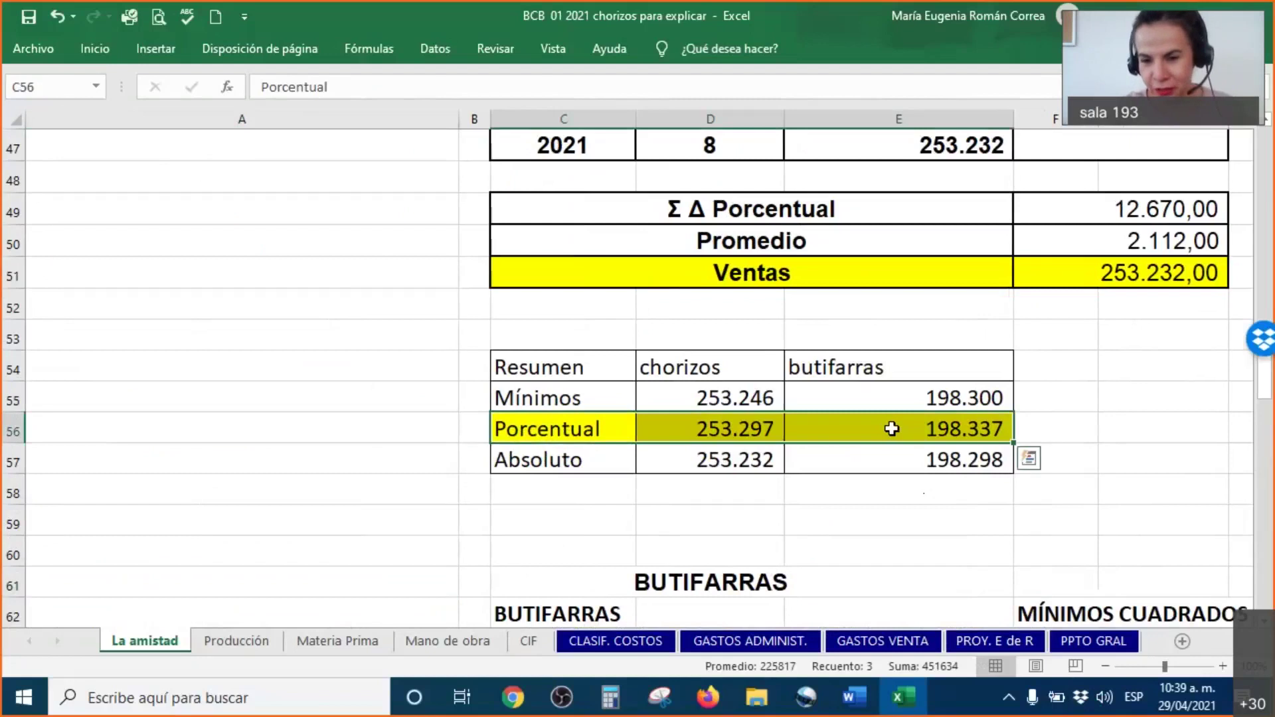
{"action": "right_click", "coordinate": [888, 428]}
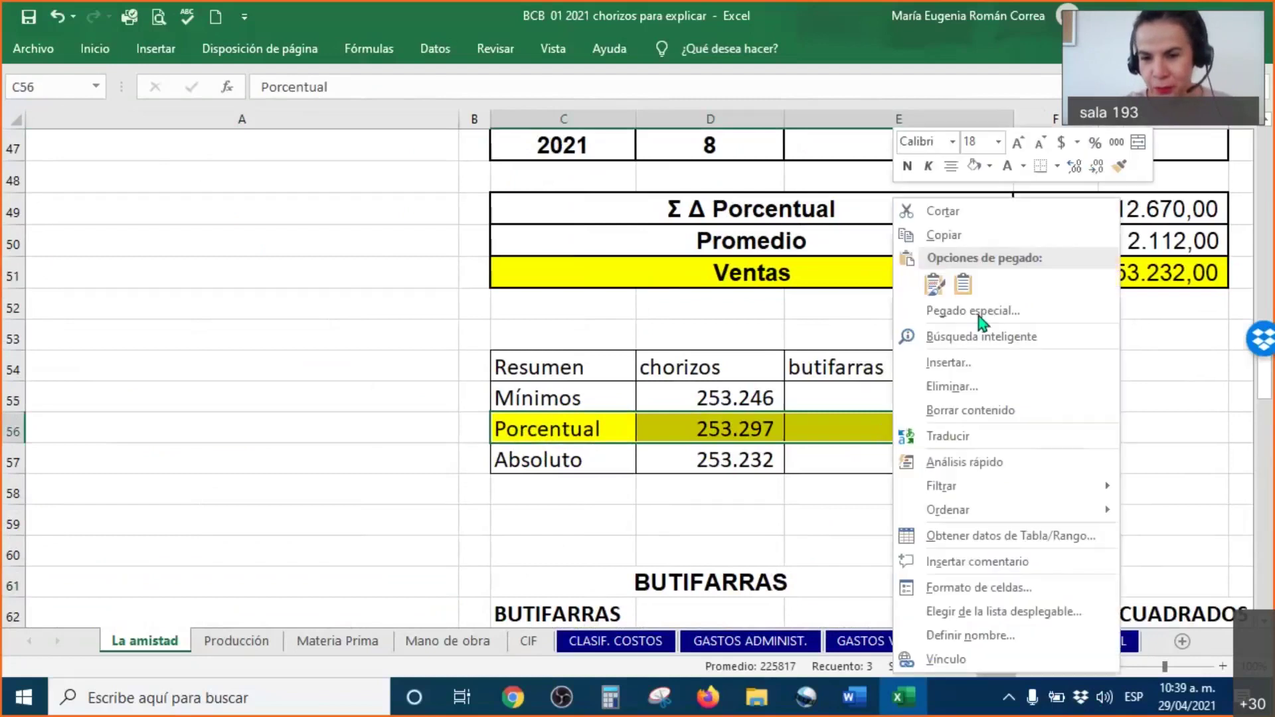
{"action": "left_click", "coordinate": [990, 166]}
{"action": "left_click", "coordinate": [996, 339]}
{"action": "left_click", "coordinate": [1103, 417]}
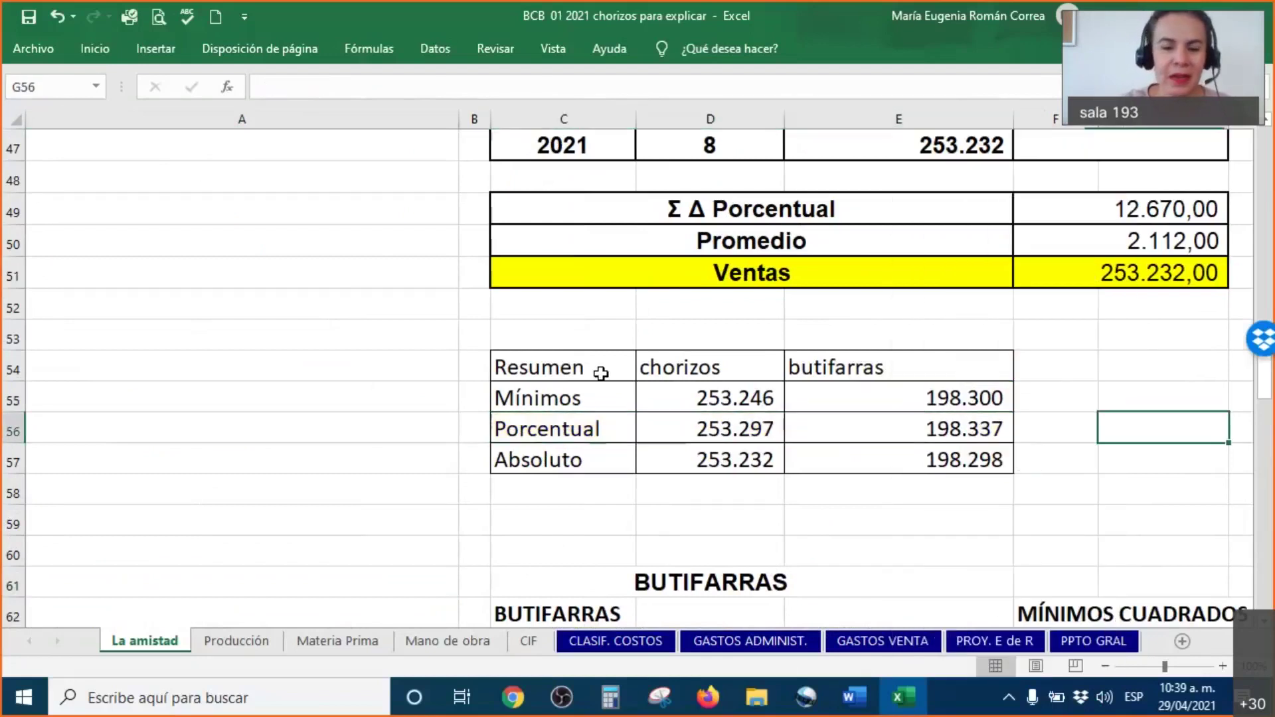
Inspect the formulas behind the chorizos values and the butifarras Mínimos value in the Resumen table.
{"action": "left_click", "coordinate": [596, 369]}
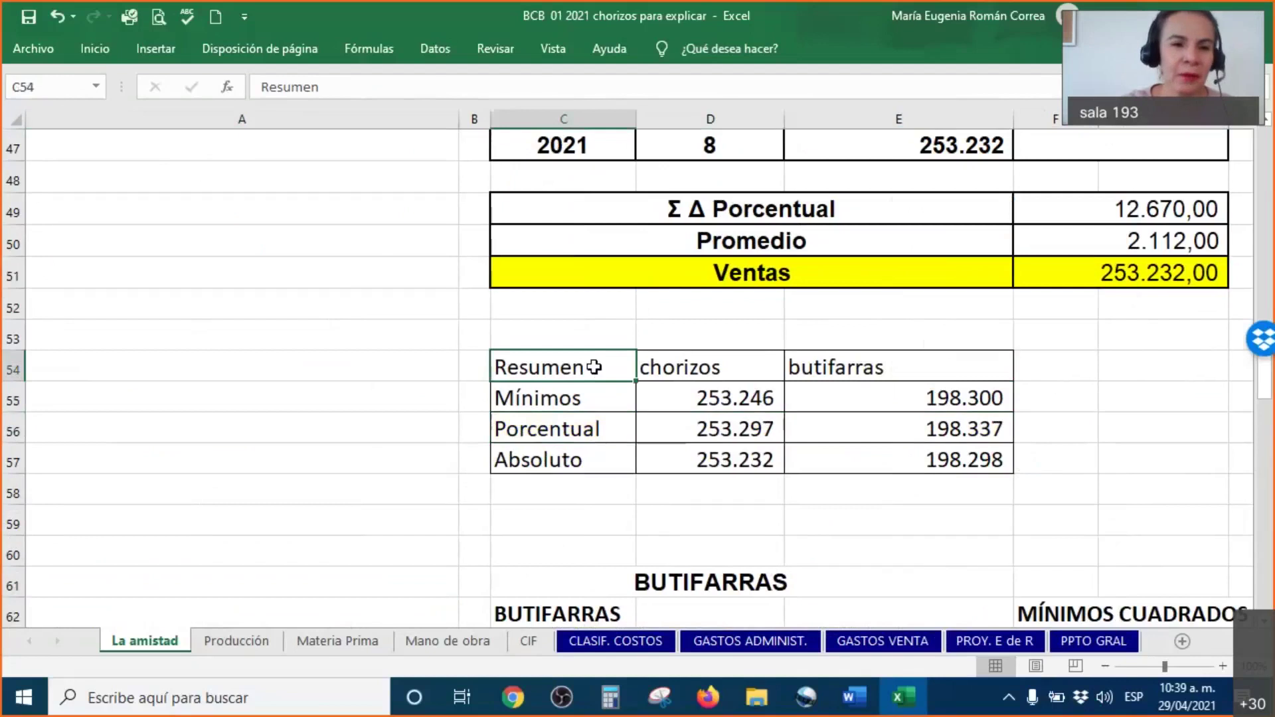
{"action": "left_click", "coordinate": [593, 403]}
{"action": "left_click", "coordinate": [671, 394]}
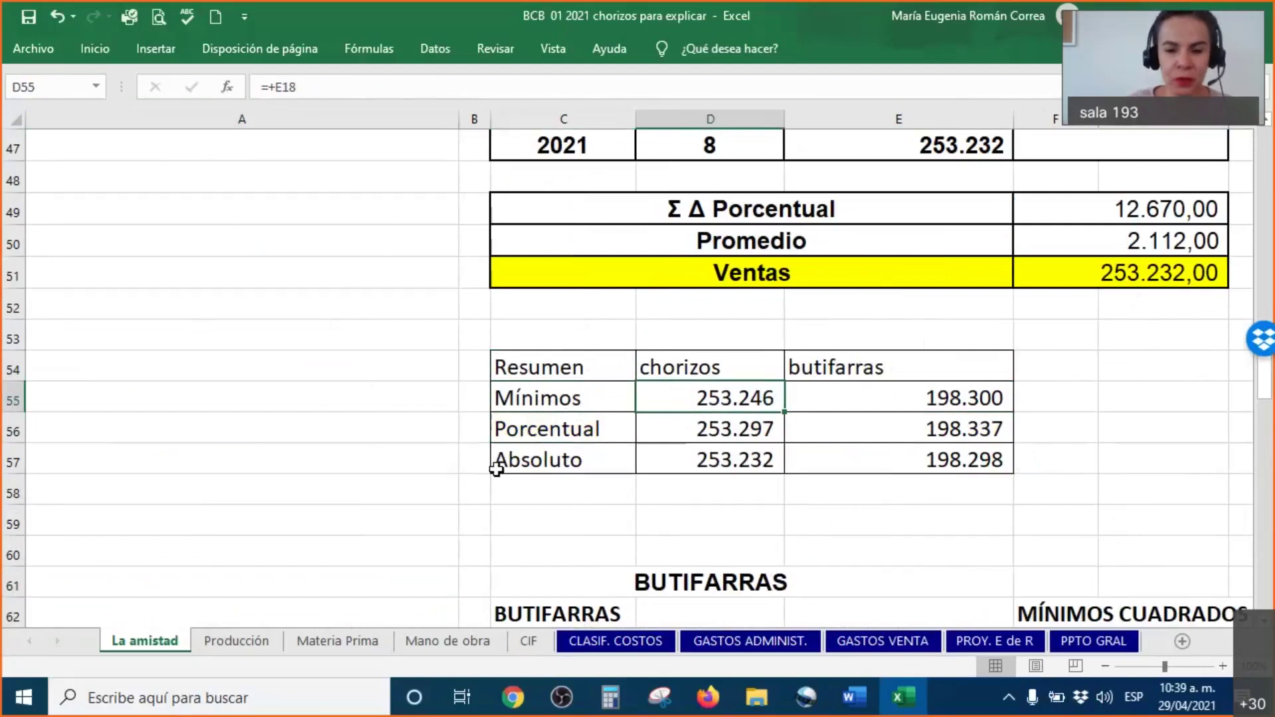
{"action": "key", "text": "Down"}
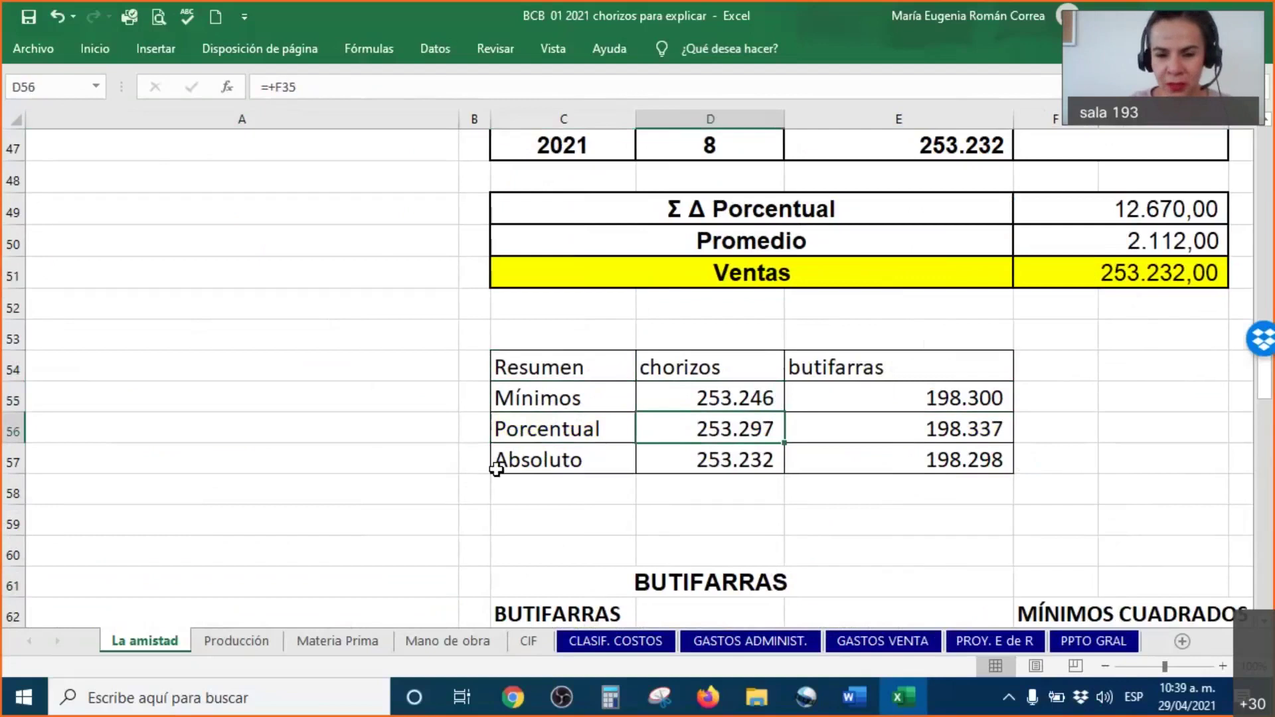
{"action": "key", "text": "Down"}
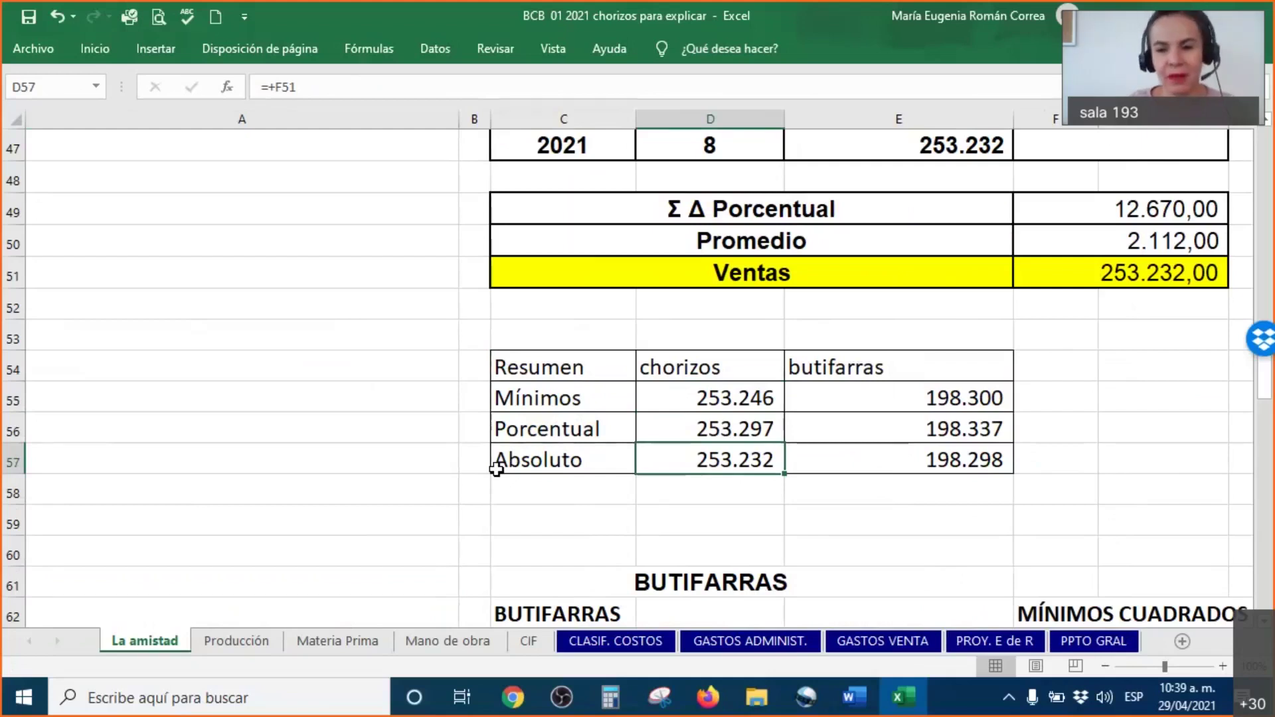
{"action": "key", "text": "Right"}
{"action": "key", "text": "Up"}
{"action": "key", "text": "Up"}
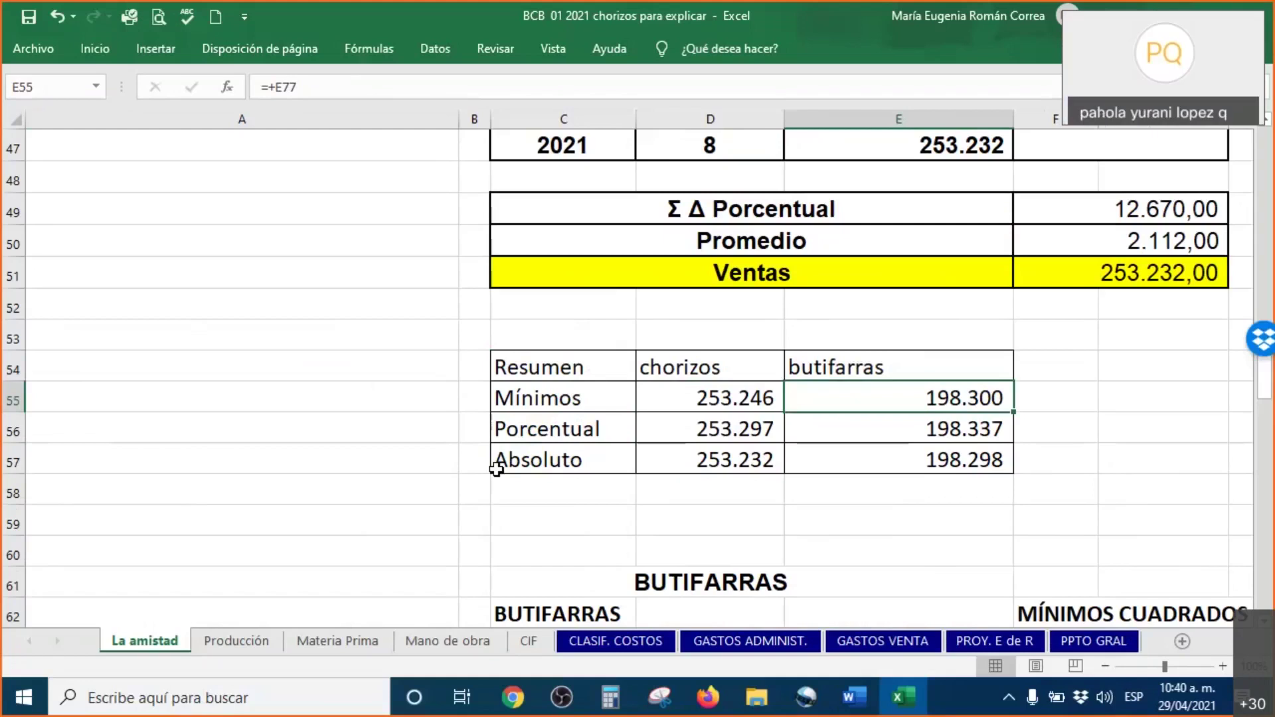
Highlight the Porcentual row (C56:E56) of the Resumen table with a yellow fill.
{"action": "left_click_drag", "start_coordinate": [531, 428], "coordinate": [957, 431]}
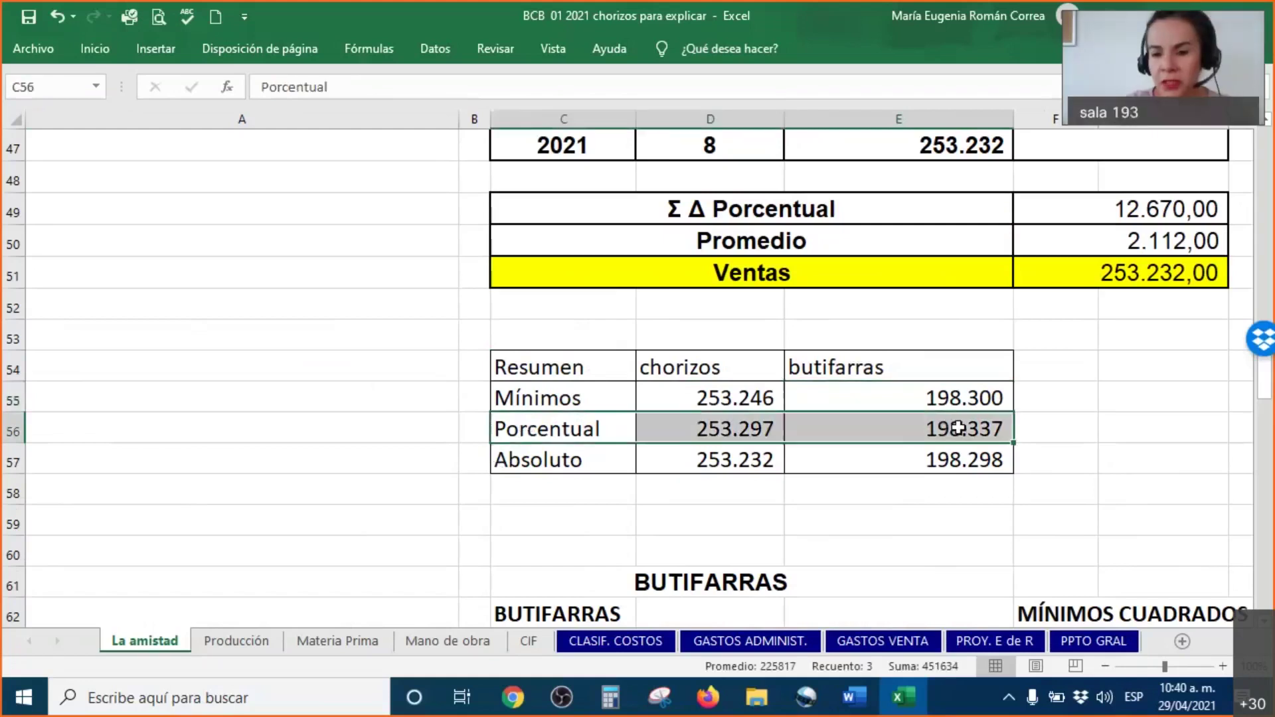
{"action": "right_click", "coordinate": [964, 434]}
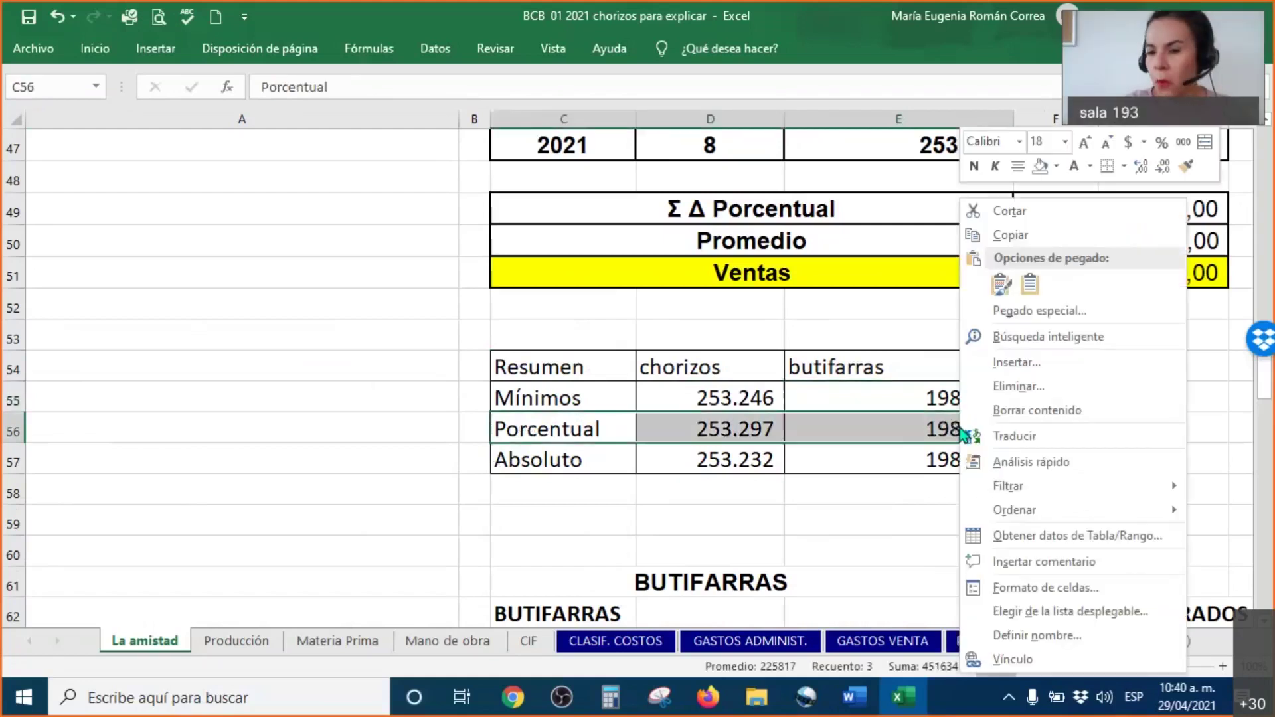
{"action": "left_click", "coordinate": [1056, 169]}
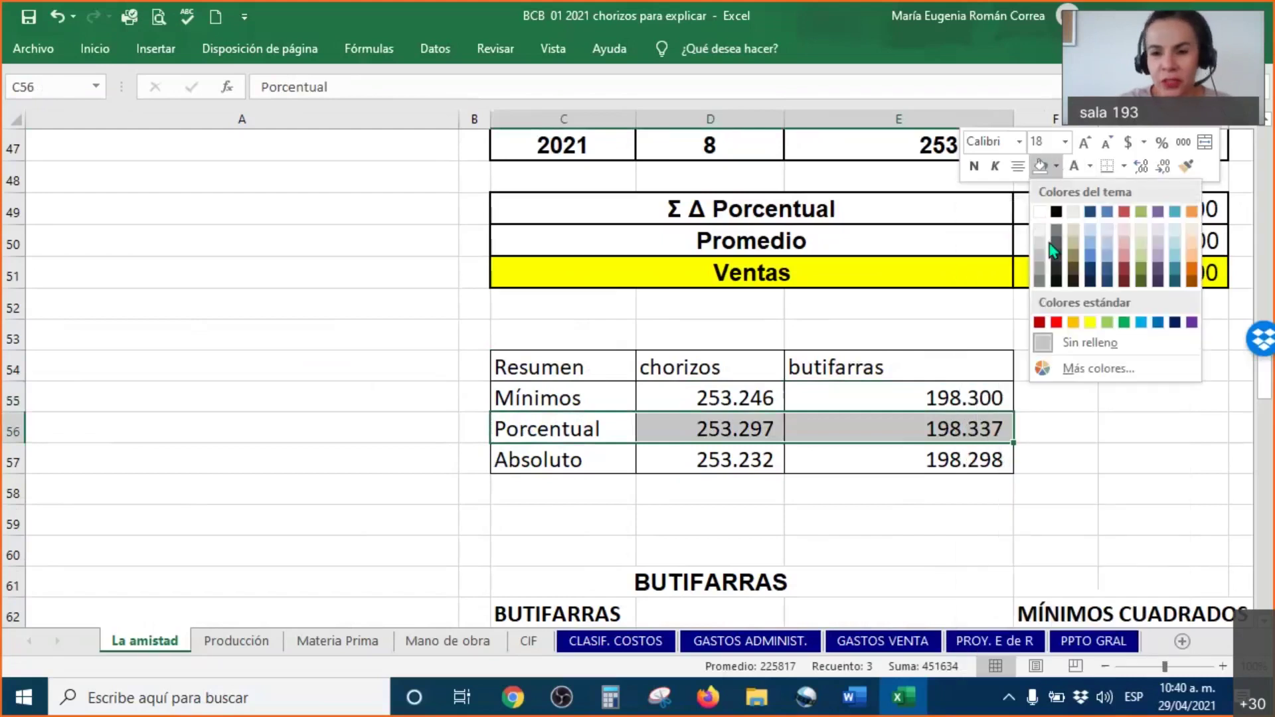
{"action": "left_click", "coordinate": [1082, 324]}
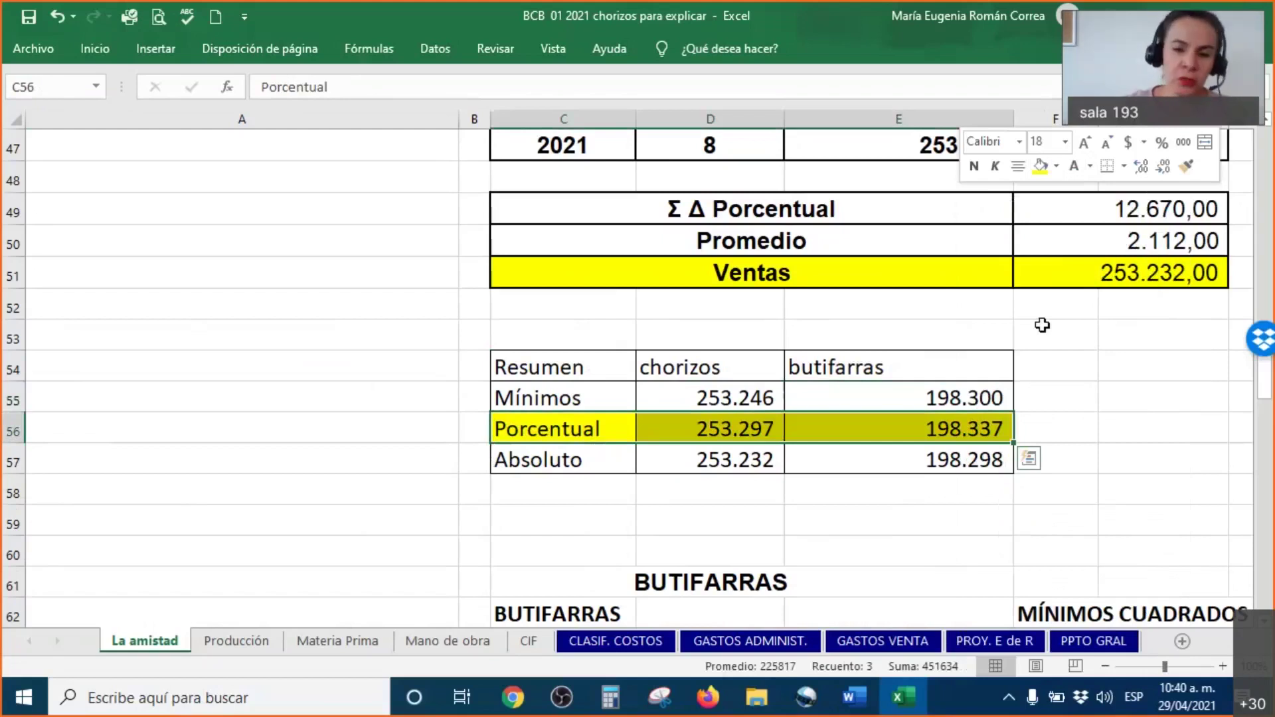
Compare the chorizos and butifarras values in the Mínimos and Absoluto rows of the Resumen table.
{"action": "left_click_drag", "start_coordinate": [698, 398], "coordinate": [913, 400]}
{"action": "left_click", "coordinate": [688, 470]}
{"action": "left_click_drag", "start_coordinate": [688, 470], "coordinate": [904, 460]}
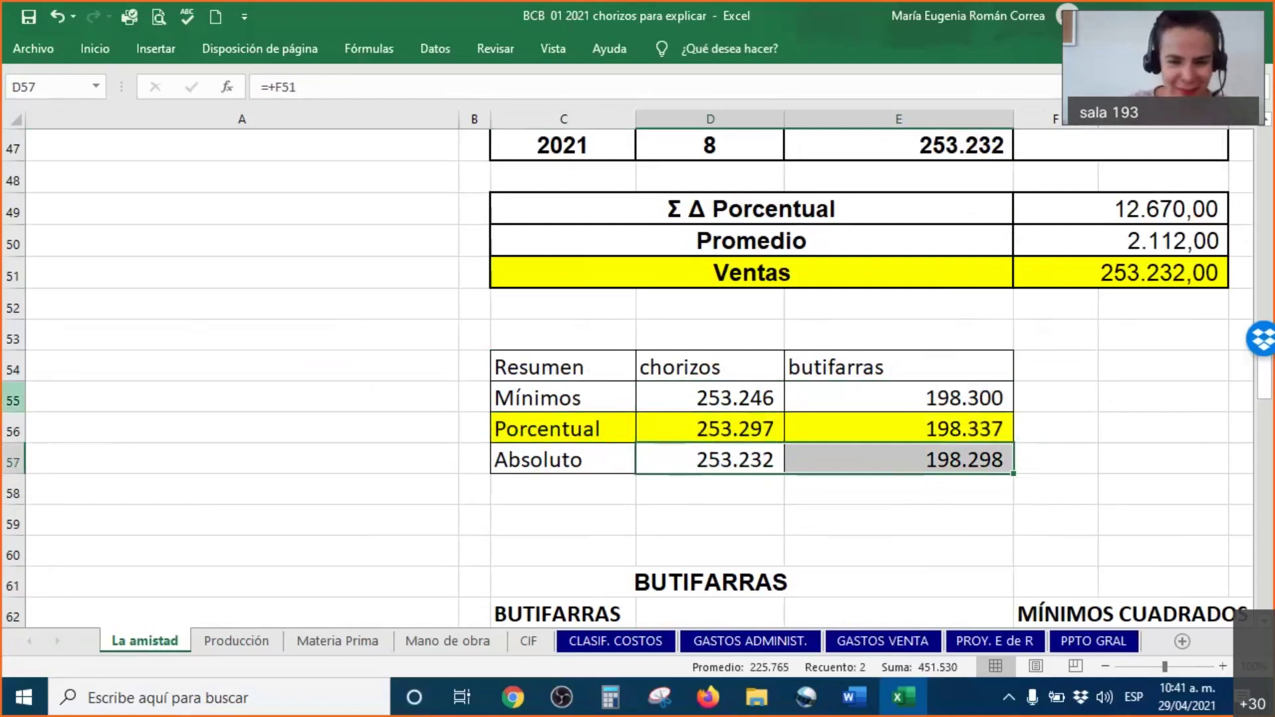
Open the Producción sheet and inspect the formula behind the CHORIZOS sales units in B4.
{"action": "left_click", "coordinate": [226, 641]}
{"action": "scroll", "coordinate": [465, 498], "scroll_direction": "up", "scroll_amount": 6}
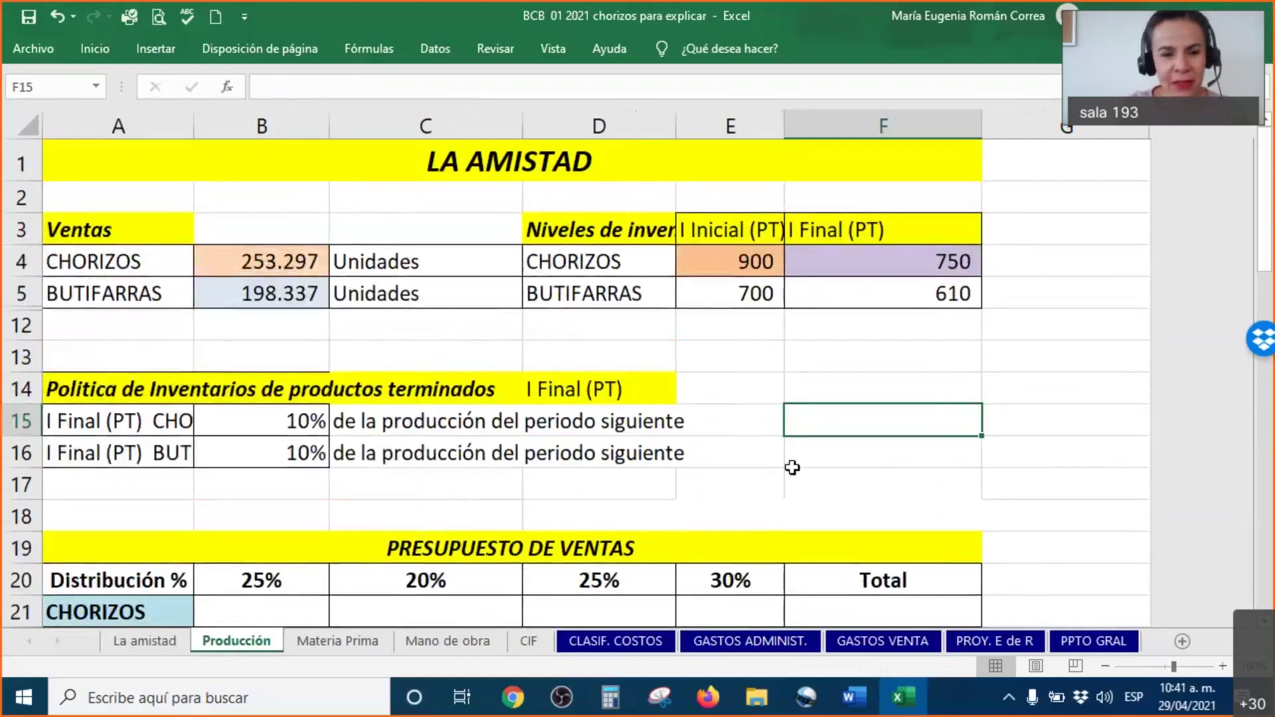
{"action": "left_click", "coordinate": [289, 269]}
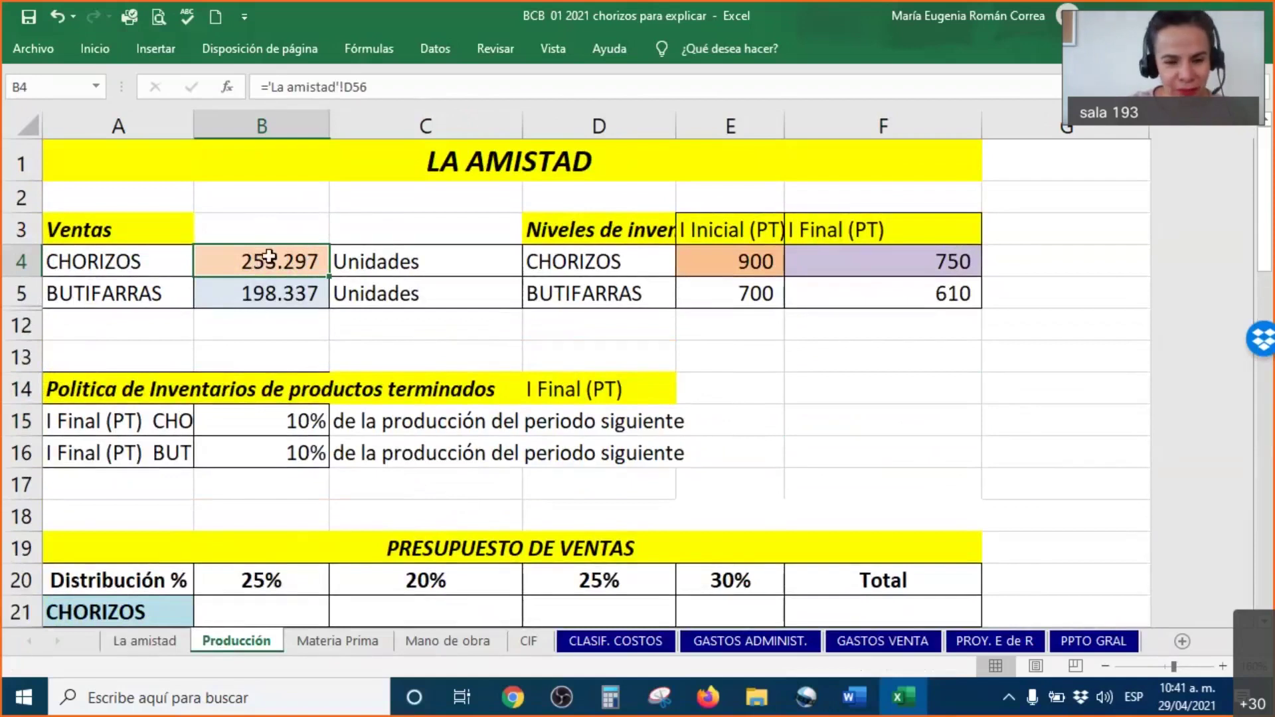
On the La amistad sheet, fill the empty cells D58:E58 below the Resumen table with yellow.
{"action": "left_click", "coordinate": [158, 642]}
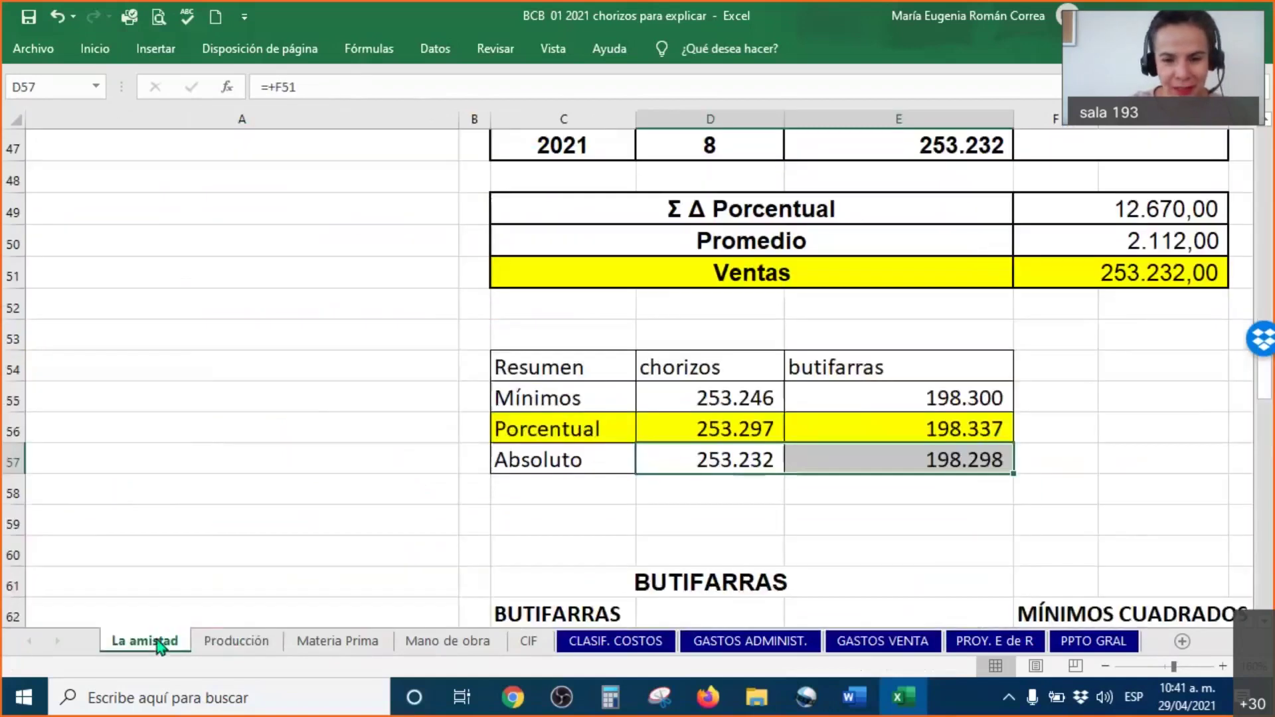
{"action": "left_click_drag", "start_coordinate": [700, 492], "coordinate": [946, 488]}
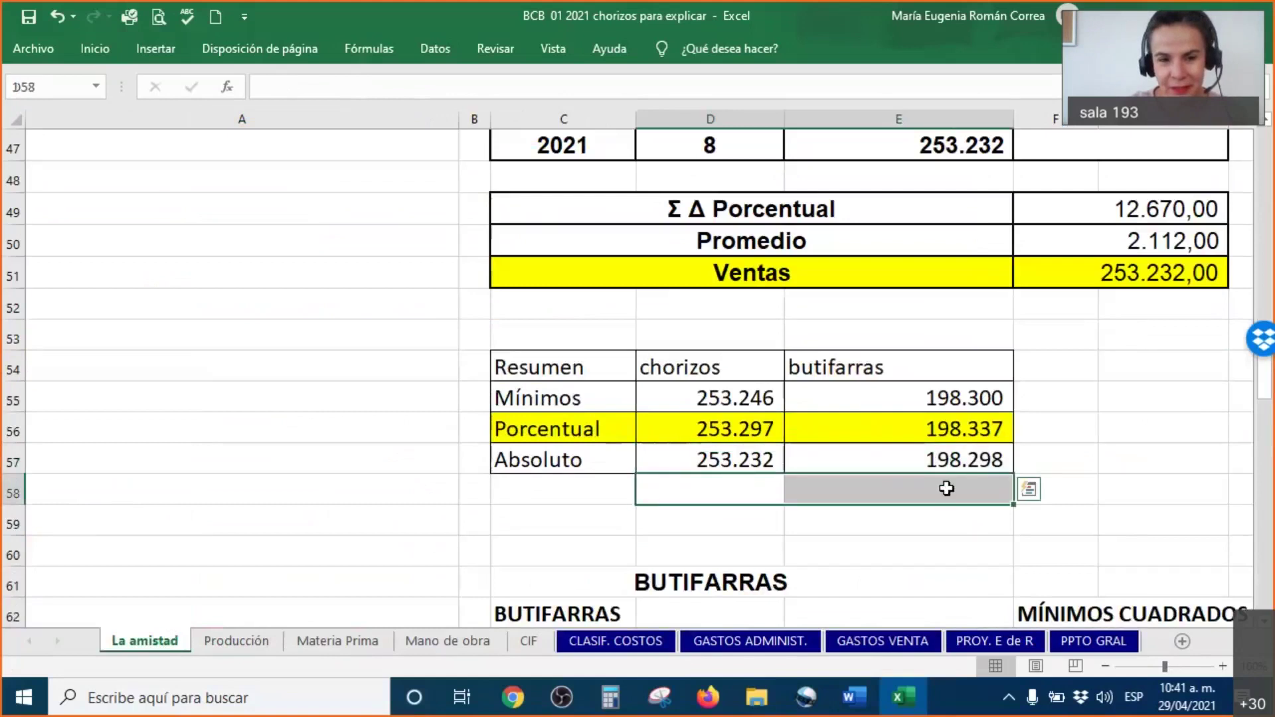
{"action": "right_click", "coordinate": [946, 488]}
{"action": "left_click", "coordinate": [1028, 544]}
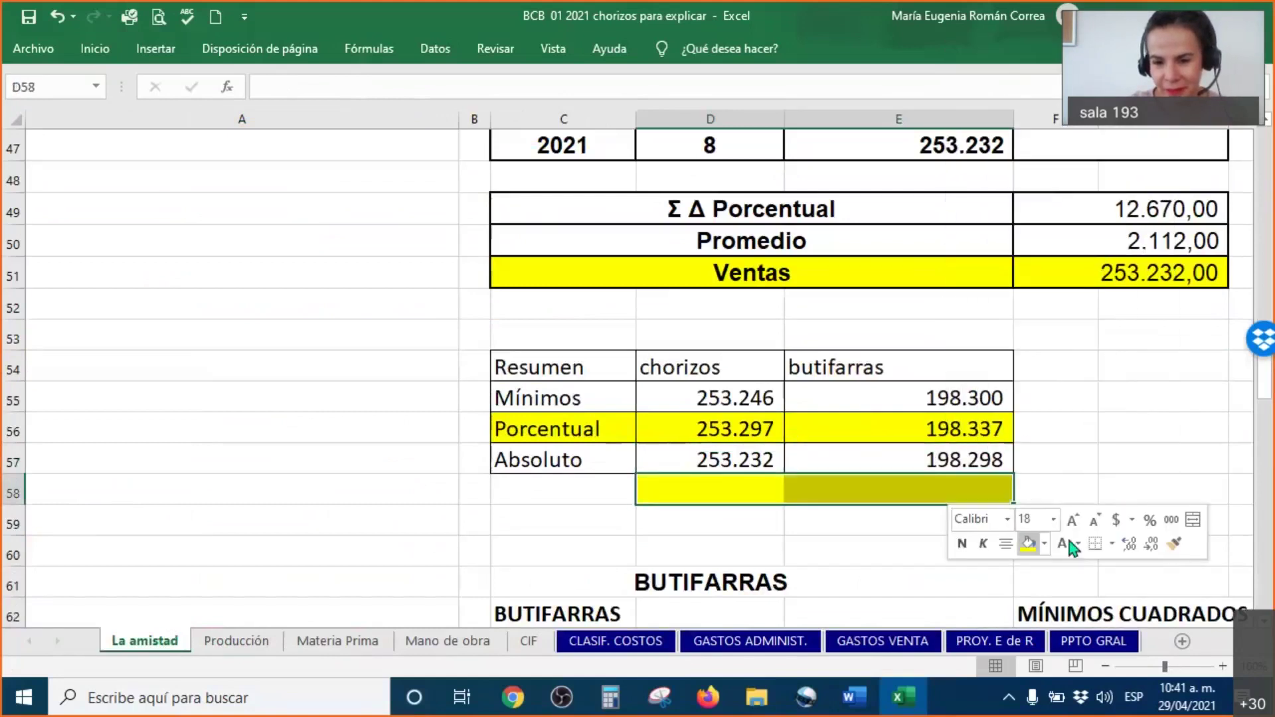
Return to the Producción sheet and inspect the formula behind the BUTIFARRAS sales units in B5.
{"action": "left_click", "coordinate": [236, 647]}
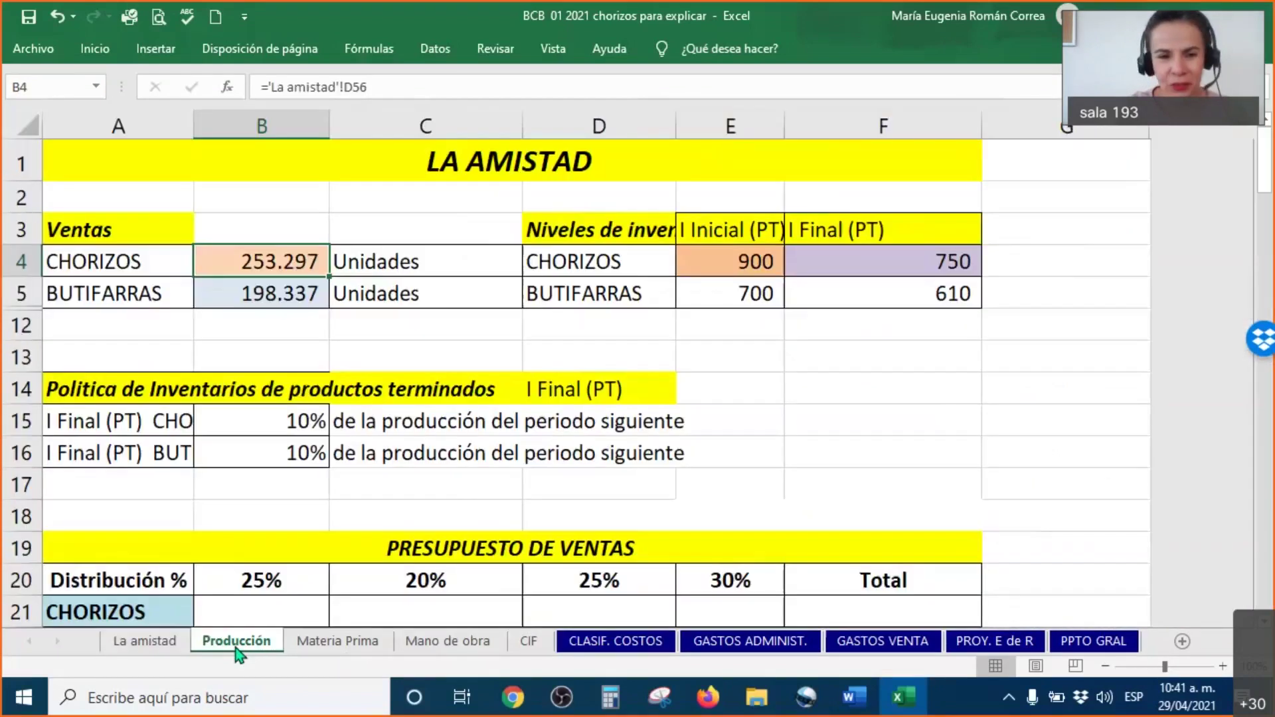
{"action": "left_click", "coordinate": [280, 307]}
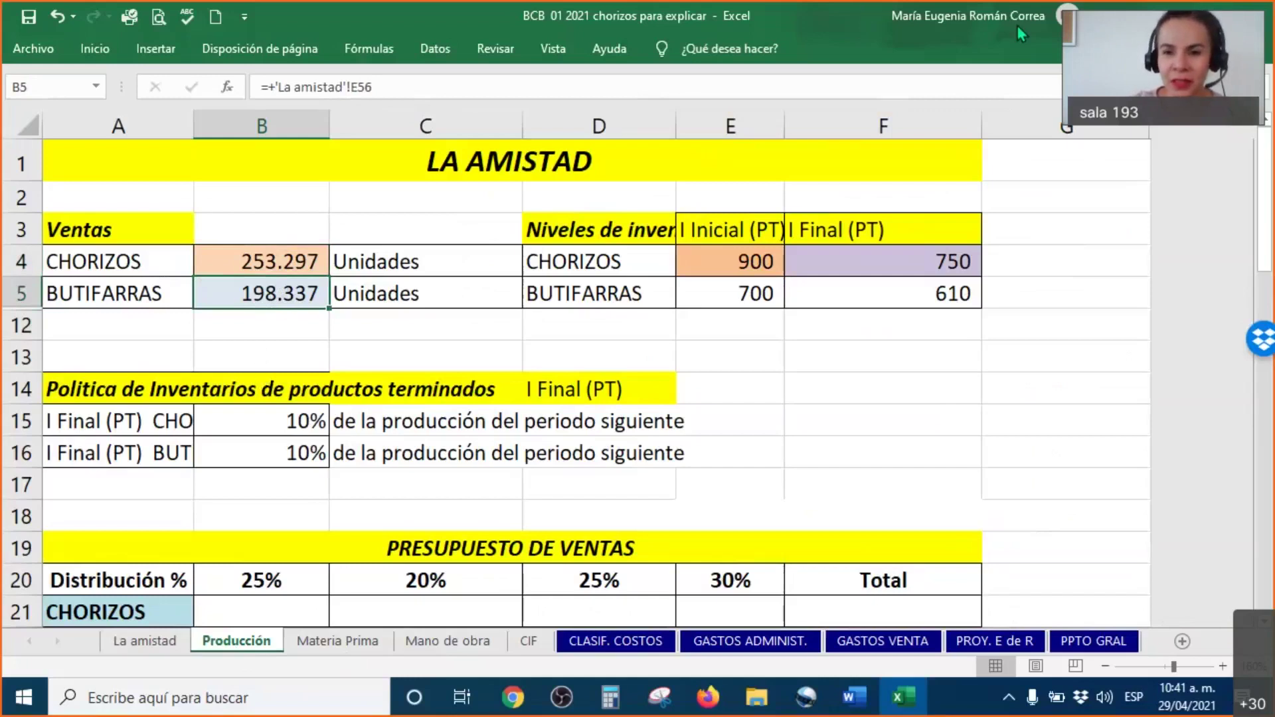
Annotate the sales data with a freehand arrow above the unit figures and check marks beside CHORIZOS and BUTIFARRAS.
{"action": "mouse_move", "coordinate": [274, 177]}
{"action": "left_mouse_down"}
{"action": "mouse_move", "coordinate": [287, 201]}
{"action": "mouse_move", "coordinate": [266, 211]}
{"action": "mouse_move", "coordinate": [304, 188]}
{"action": "mouse_move", "coordinate": [247, 194]}
{"action": "left_mouse_up"}
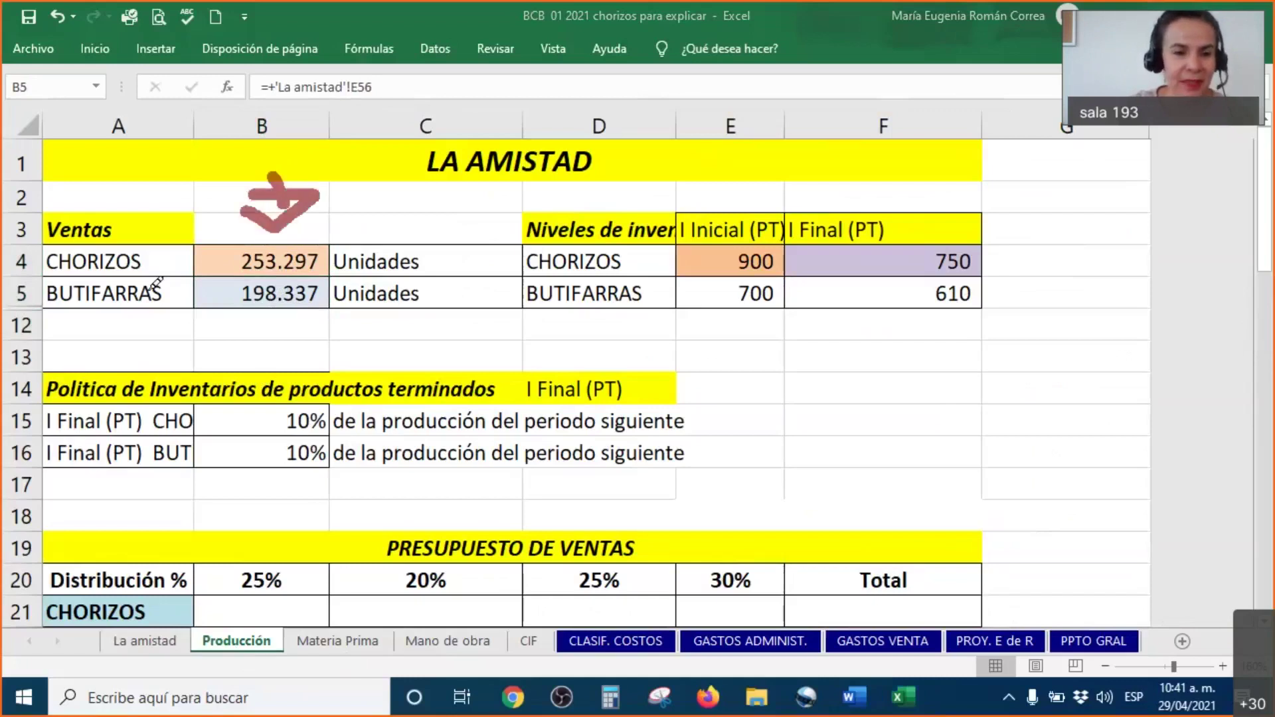
{"action": "mouse_move", "coordinate": [154, 249]}
{"action": "left_mouse_down"}
{"action": "mouse_move", "coordinate": [170, 259]}
{"action": "mouse_move", "coordinate": [203, 204]}
{"action": "left_mouse_up"}
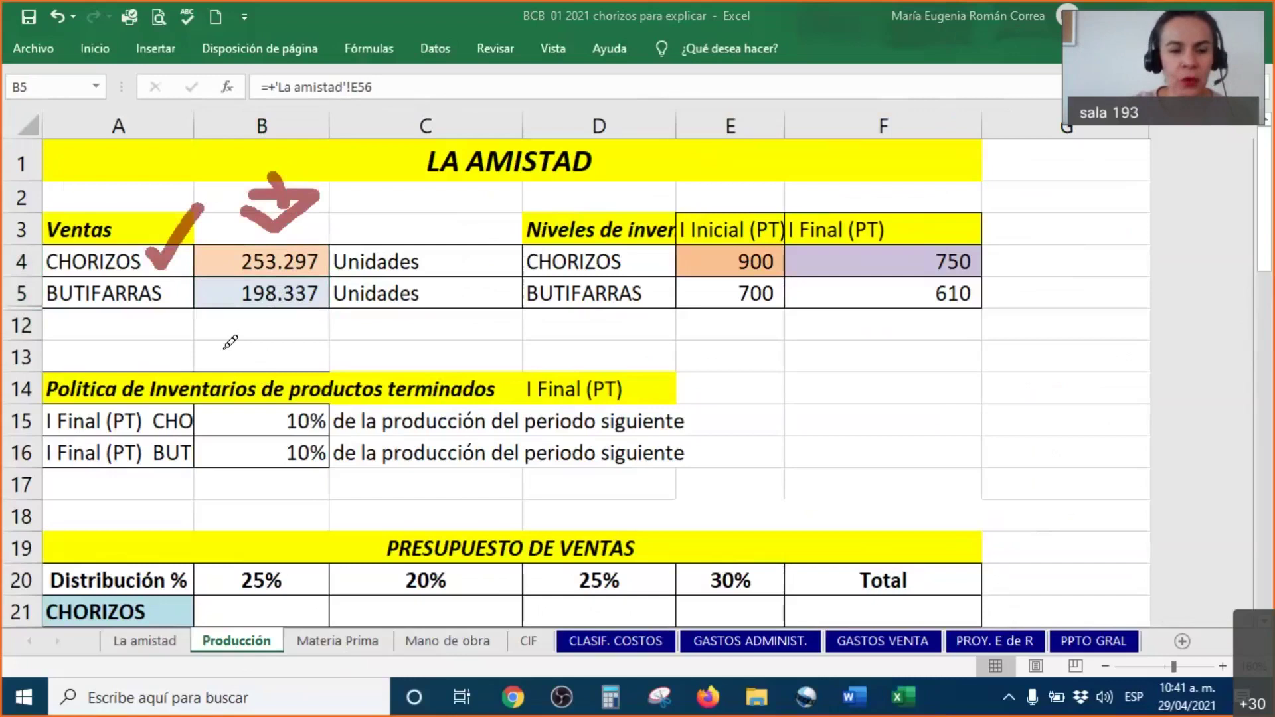
{"action": "mouse_move", "coordinate": [171, 279]}
{"action": "left_mouse_down"}
{"action": "mouse_move", "coordinate": [181, 297]}
{"action": "mouse_move", "coordinate": [207, 249]}
{"action": "left_mouse_up"}
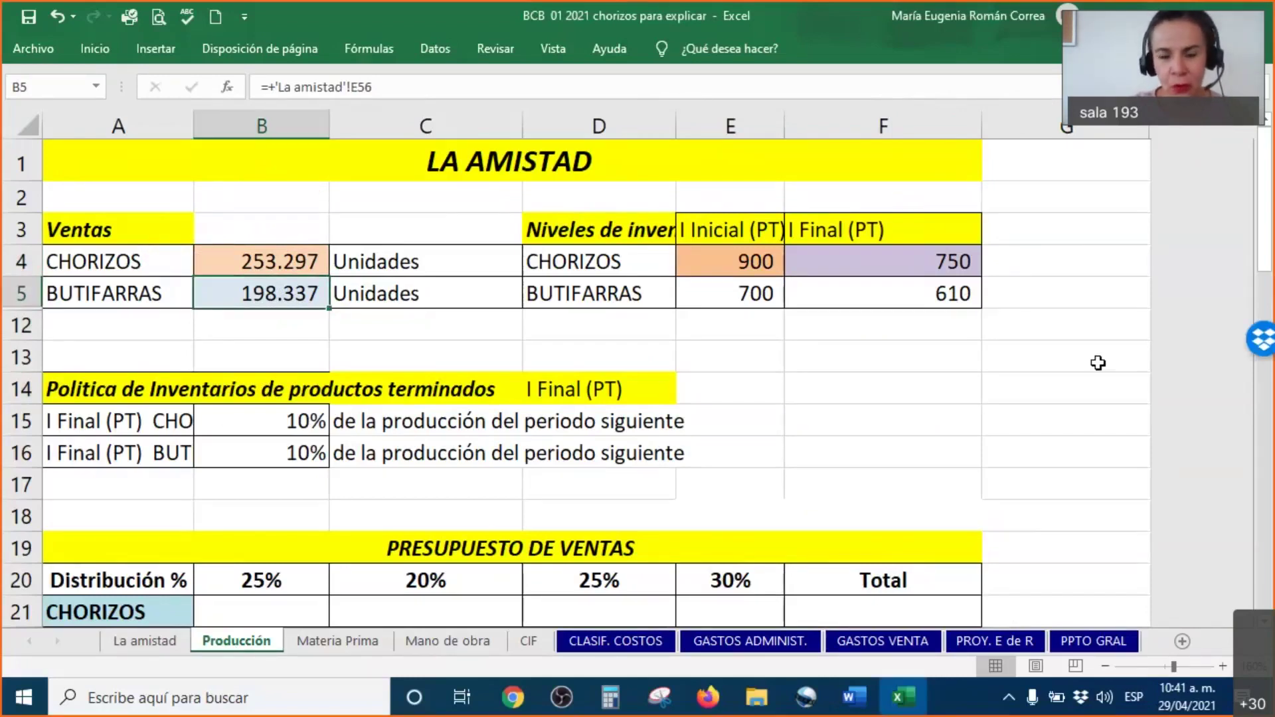
Widen columns D and E so the Niveles de inventarios and I Inicial (PT) headings fit fully.
{"action": "left_click_drag", "start_coordinate": [677, 114], "coordinate": [826, 115]}
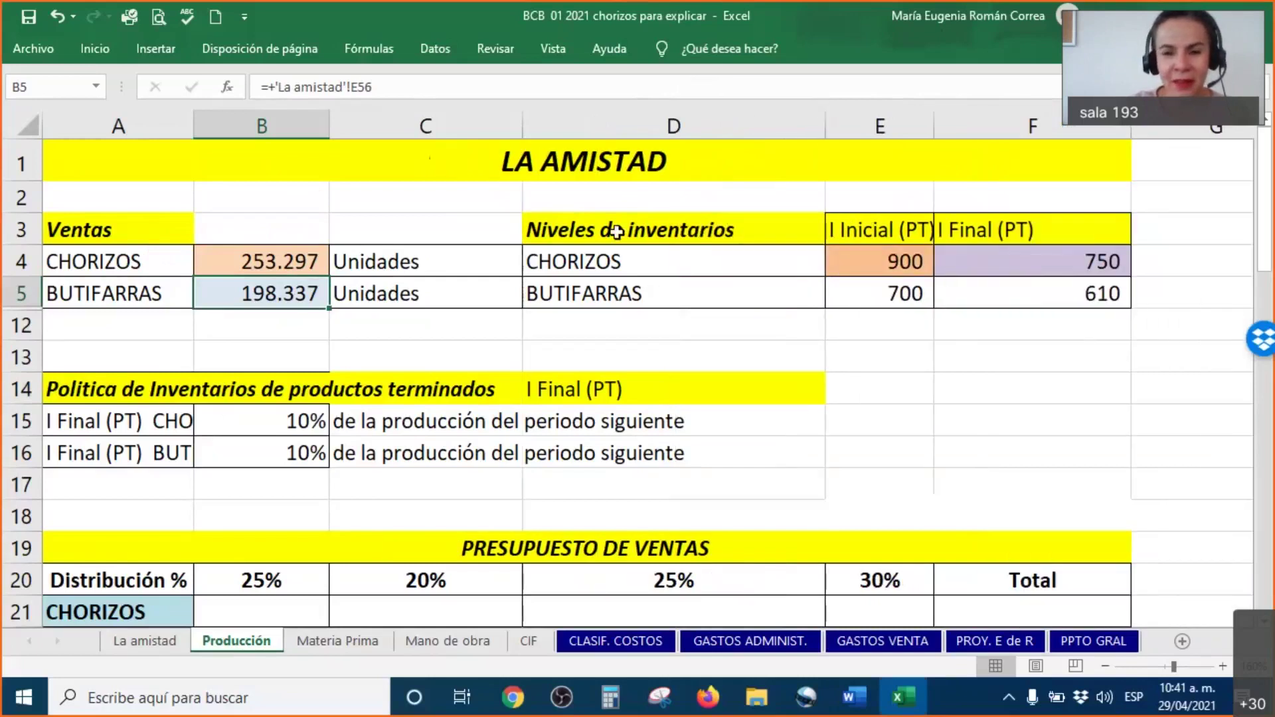
{"action": "left_click", "coordinate": [725, 232]}
{"action": "left_click", "coordinate": [831, 229]}
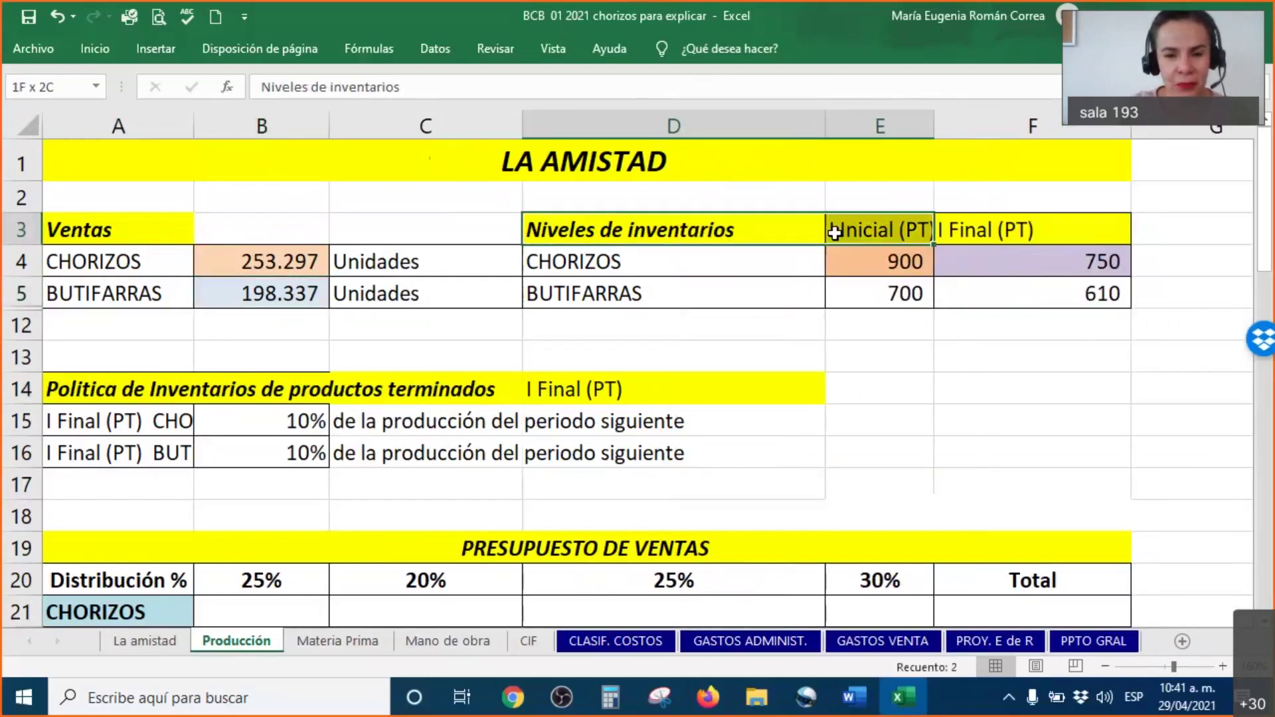
{"action": "left_click", "coordinate": [685, 265]}
{"action": "left_click", "coordinate": [917, 228]}
{"action": "left_click_drag", "start_coordinate": [942, 120], "coordinate": [956, 121]}
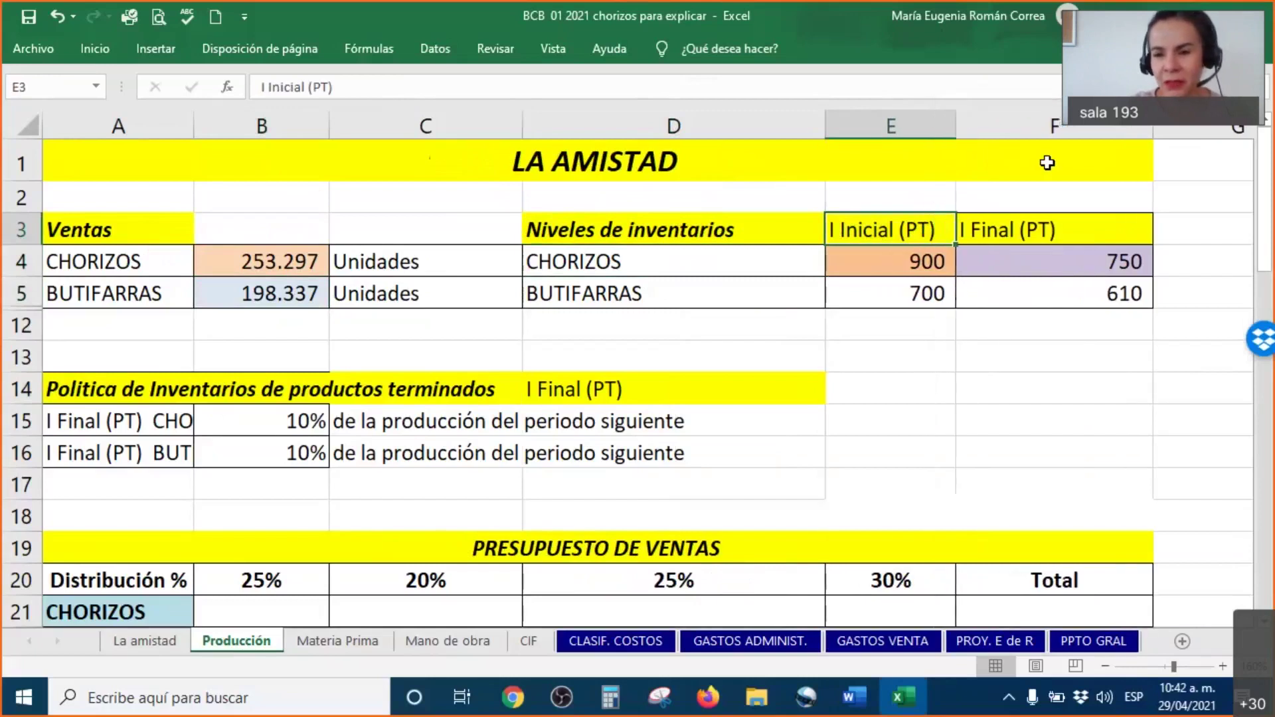
Inspect the contents of the CHORIZOS final and initial inventory cells, F4 and E4.
{"action": "left_click", "coordinate": [1100, 261]}
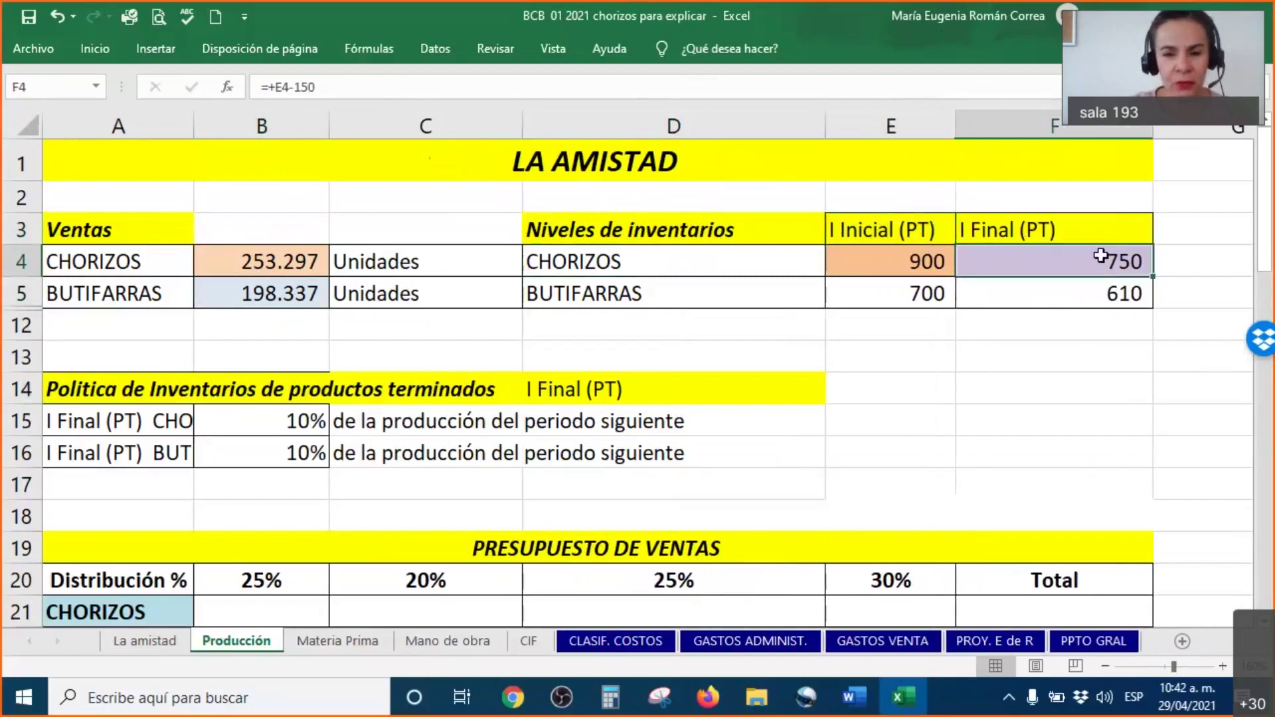
{"action": "left_click", "coordinate": [801, 257]}
{"action": "key", "text": "Right"}
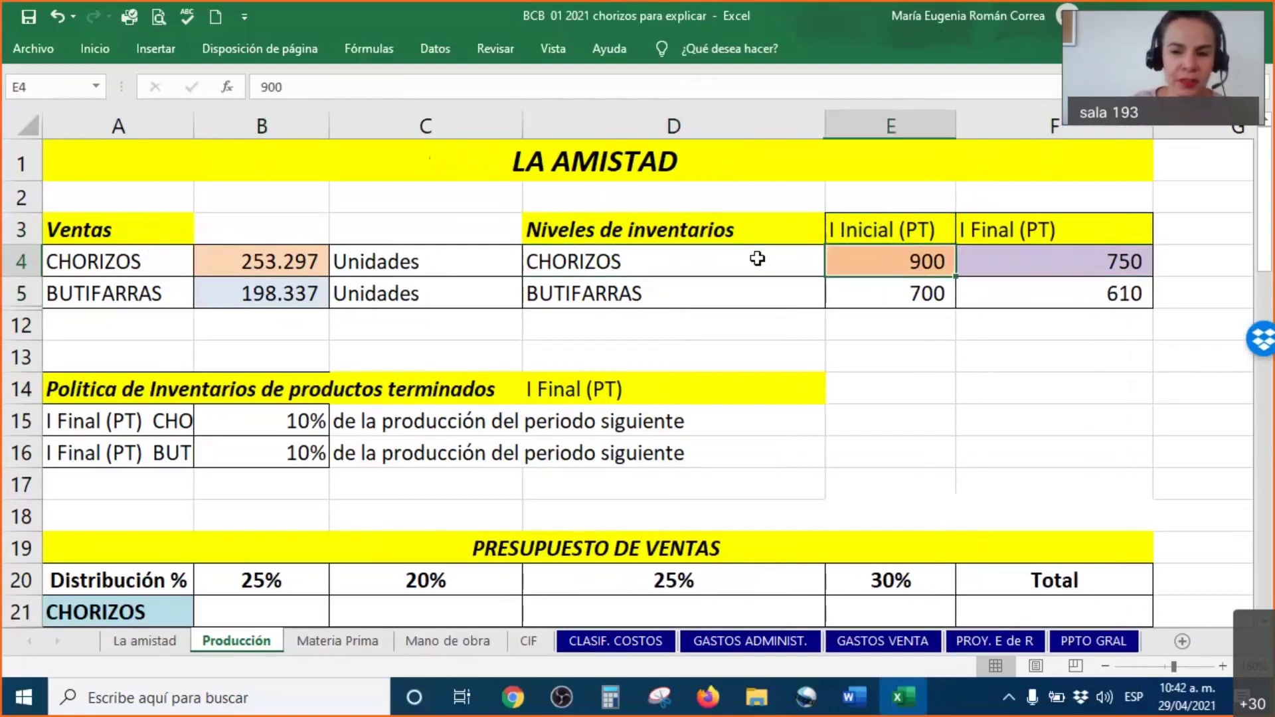
Inspect the CHORIZOS final inventory formula in F4 and the BUTIFARRAS initial and final inventory cells, E5 and F5.
{"action": "key", "text": "Right"}
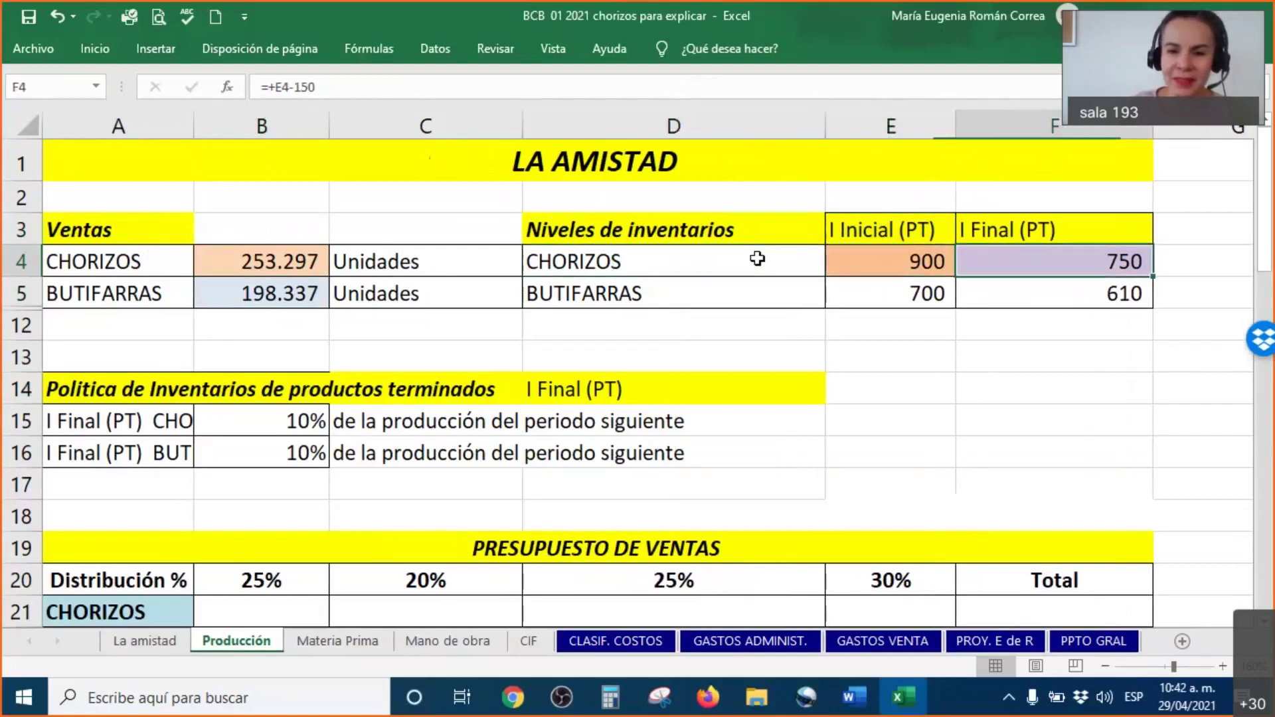
{"action": "key", "text": "Down"}
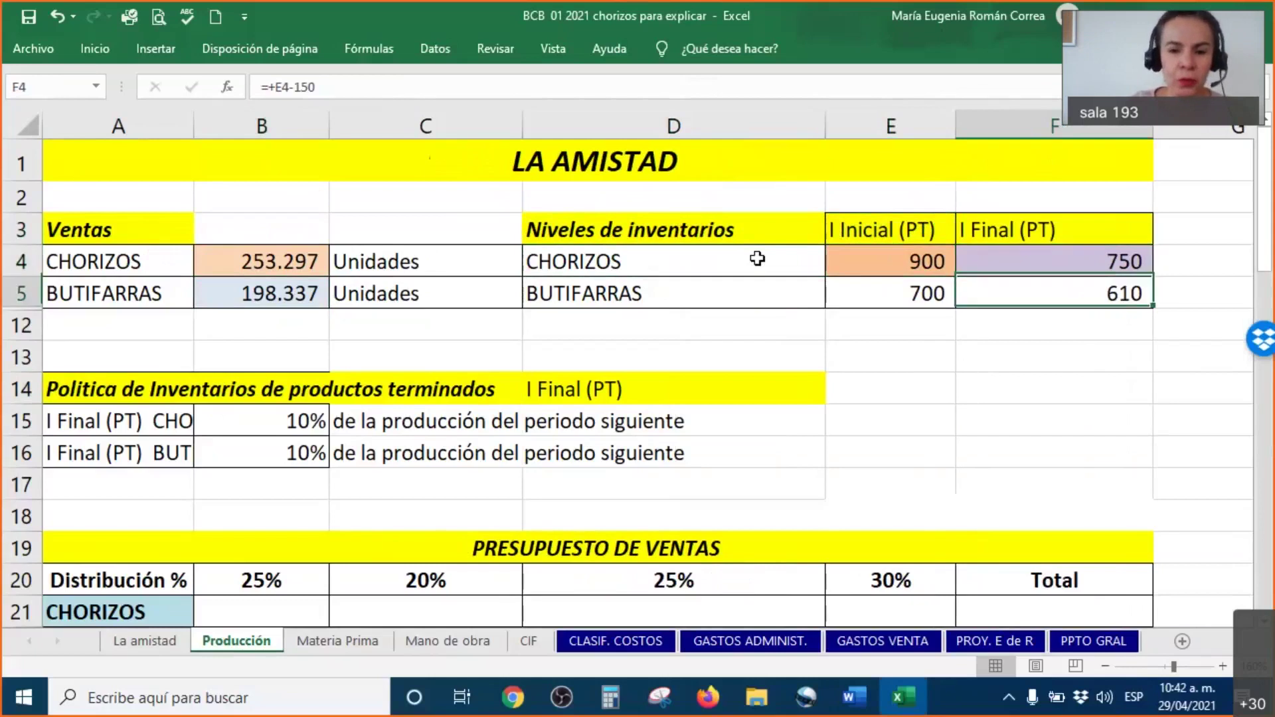
{"action": "key", "text": "Left"}
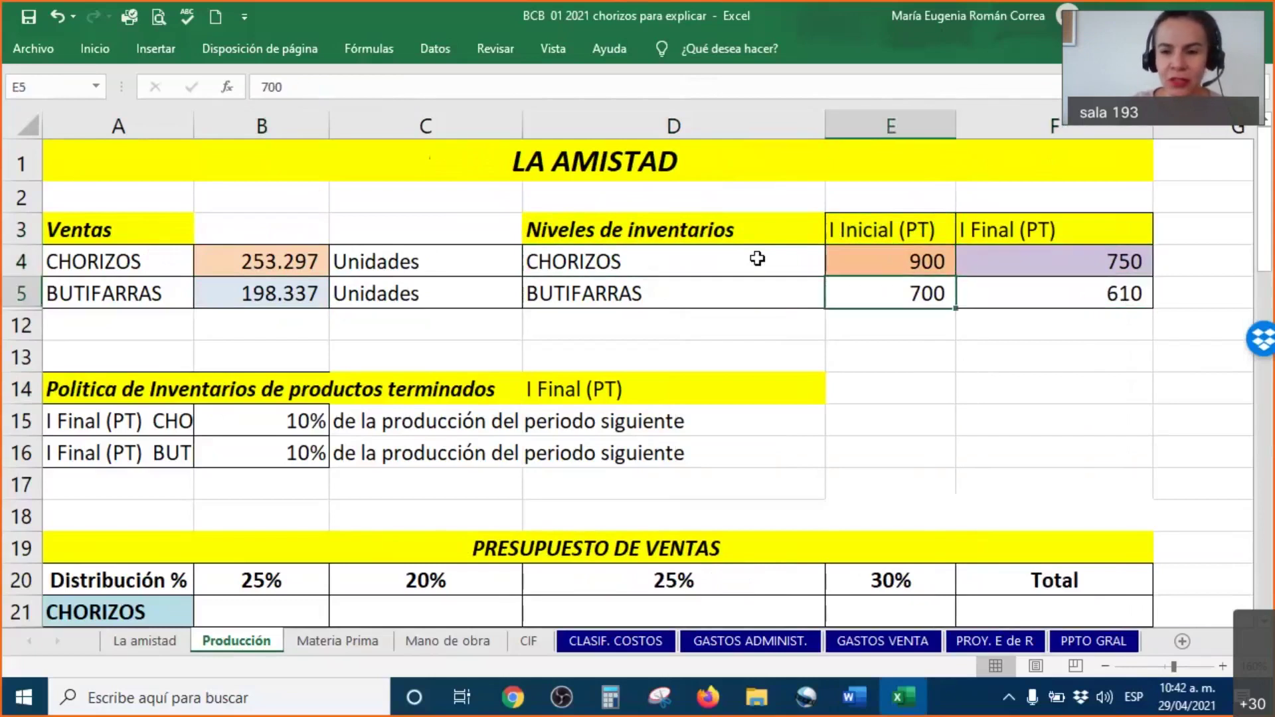
{"action": "key", "text": "Right"}
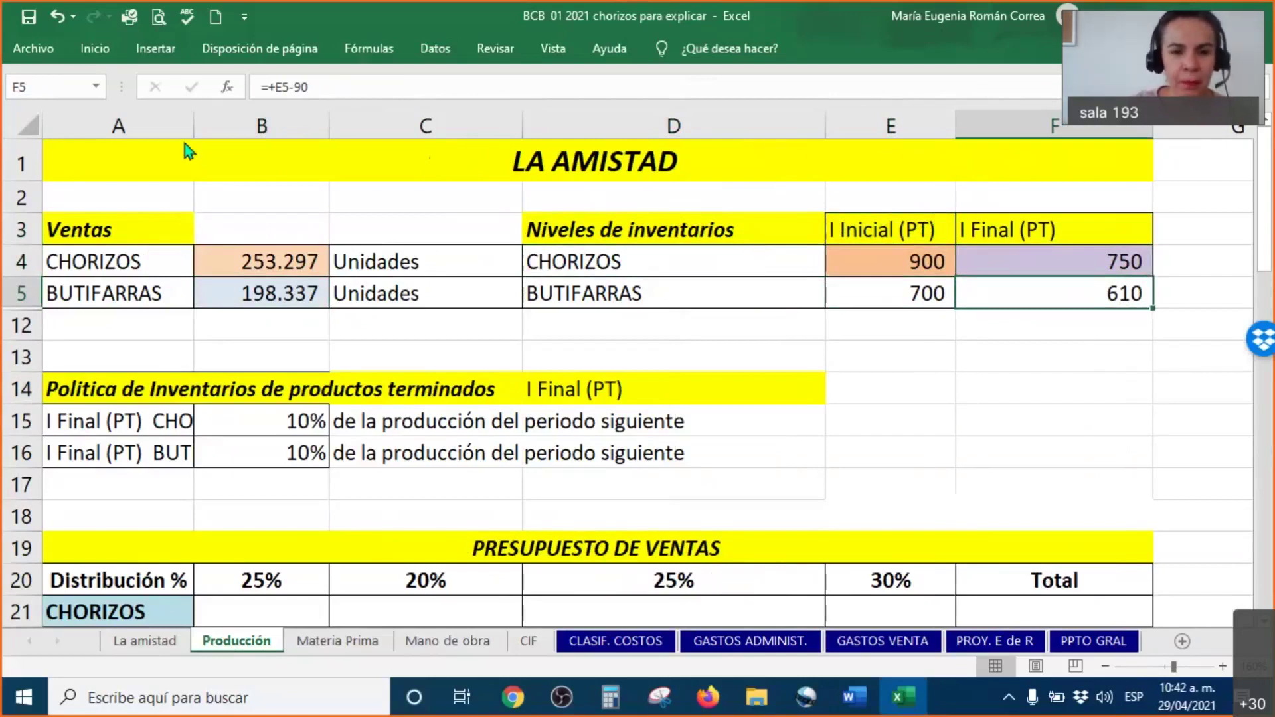
Widen column A until the I Final (PT) product labels fit fully, and narrow column C.
{"action": "left_click_drag", "start_coordinate": [193, 125], "coordinate": [329, 127]}
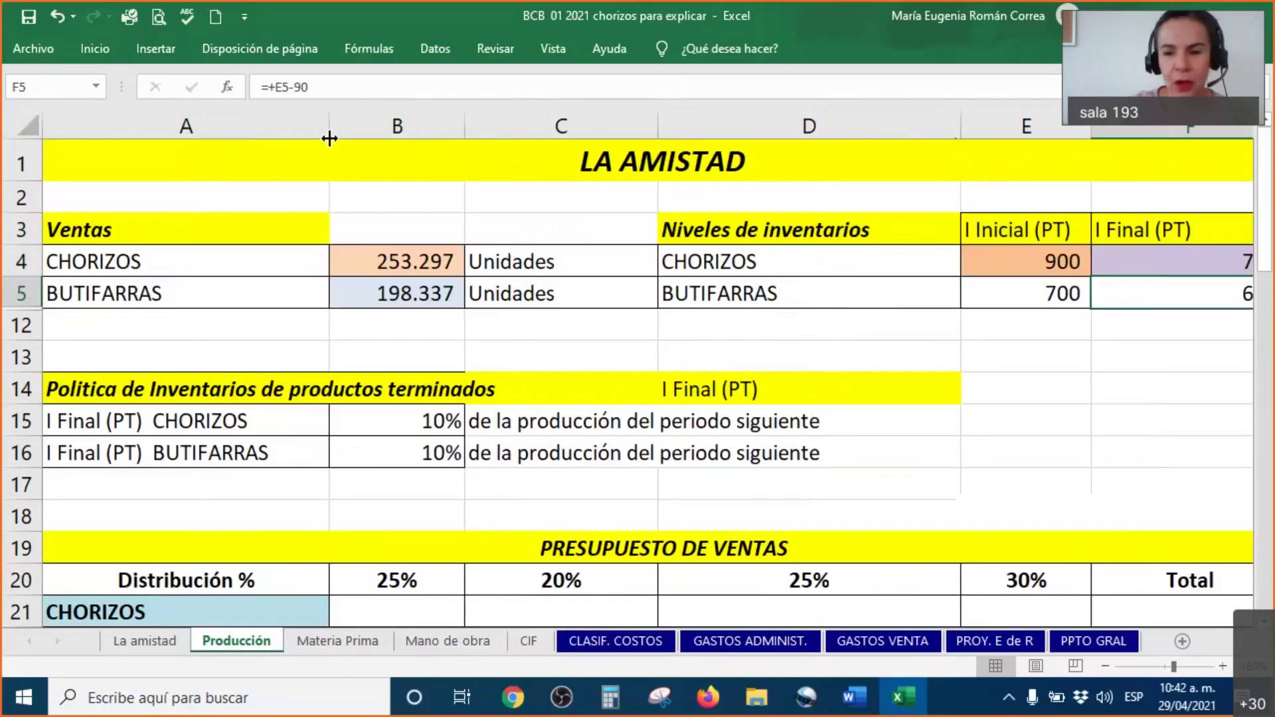
{"action": "left_click_drag", "start_coordinate": [657, 119], "coordinate": [582, 120]}
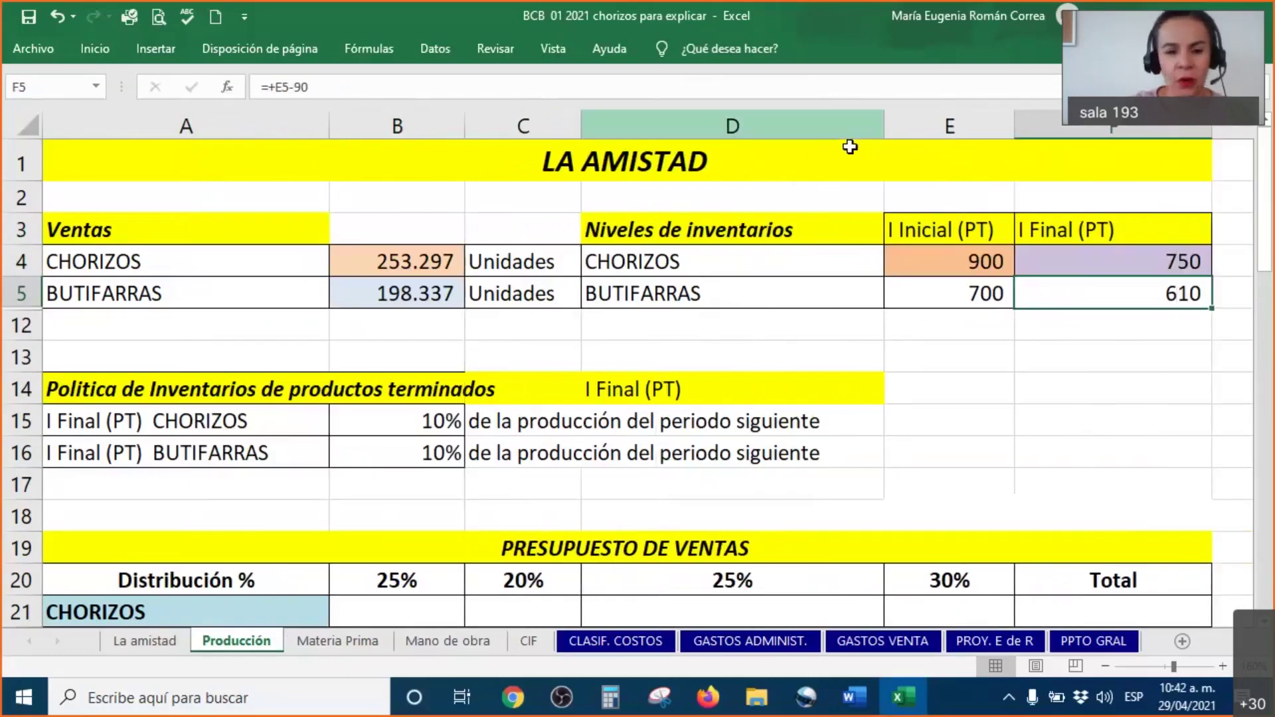
Check the CHORIZOS inventory policy cells C15 and A15, and temporarily underline the policy text and circle "periodo siguiente" with freehand annotations.
{"action": "left_click", "coordinate": [555, 421]}
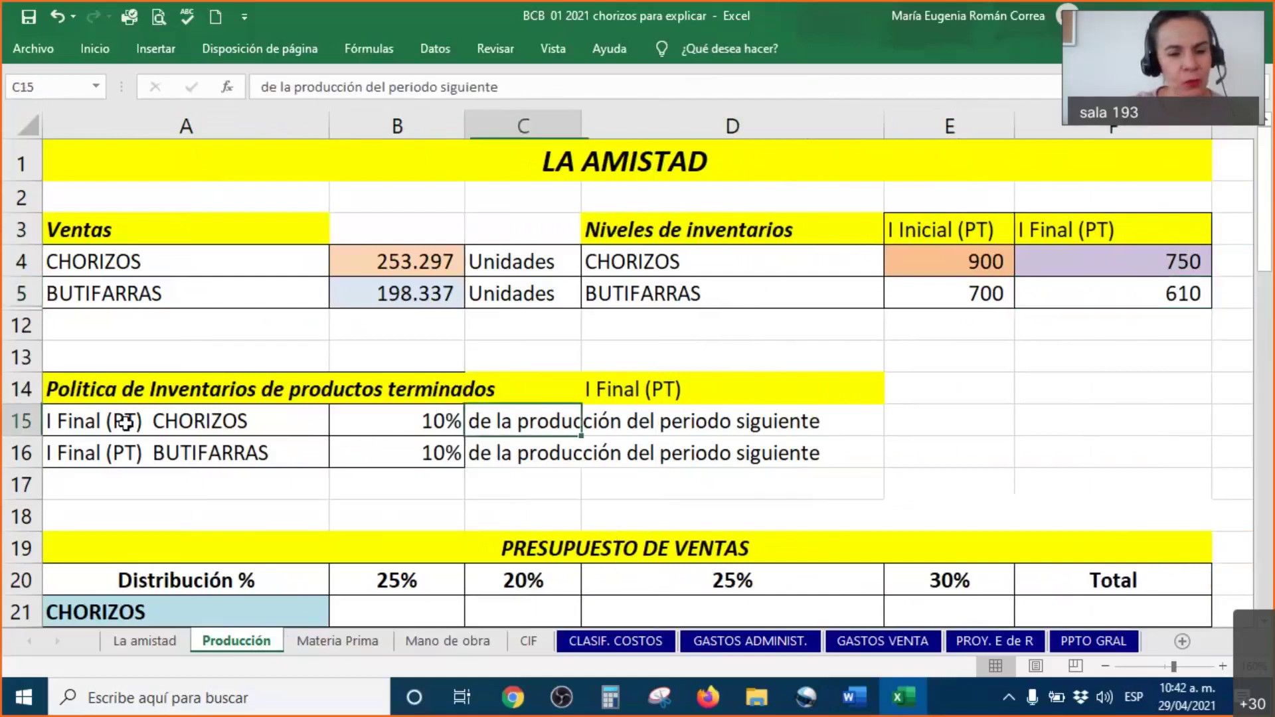
{"action": "left_click", "coordinate": [103, 422]}
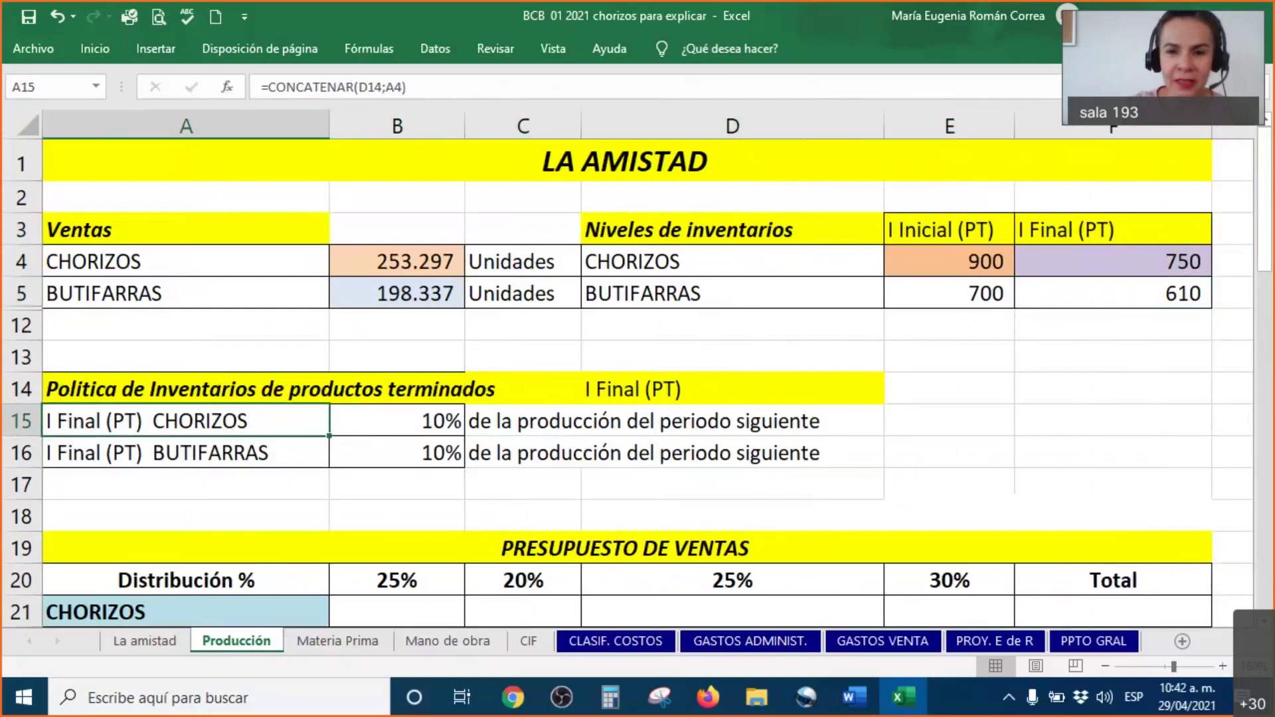
{"action": "left_click", "coordinate": [955, 32]}
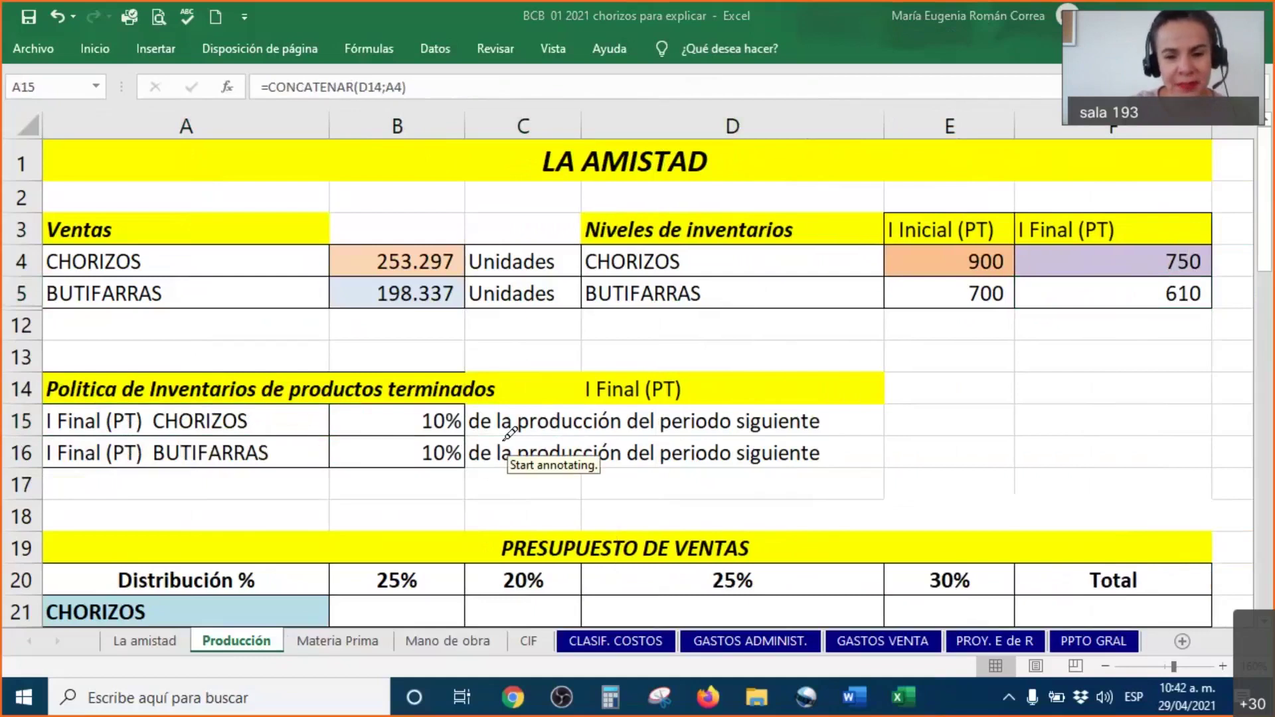
{"action": "mouse_move", "coordinate": [481, 439]}
{"action": "left_mouse_down"}
{"action": "mouse_move", "coordinate": [820, 430]}
{"action": "mouse_move", "coordinate": [837, 392]}
{"action": "mouse_move", "coordinate": [755, 373]}
{"action": "mouse_move", "coordinate": [659, 385]}
{"action": "mouse_move", "coordinate": [661, 427]}
{"action": "left_mouse_up"}
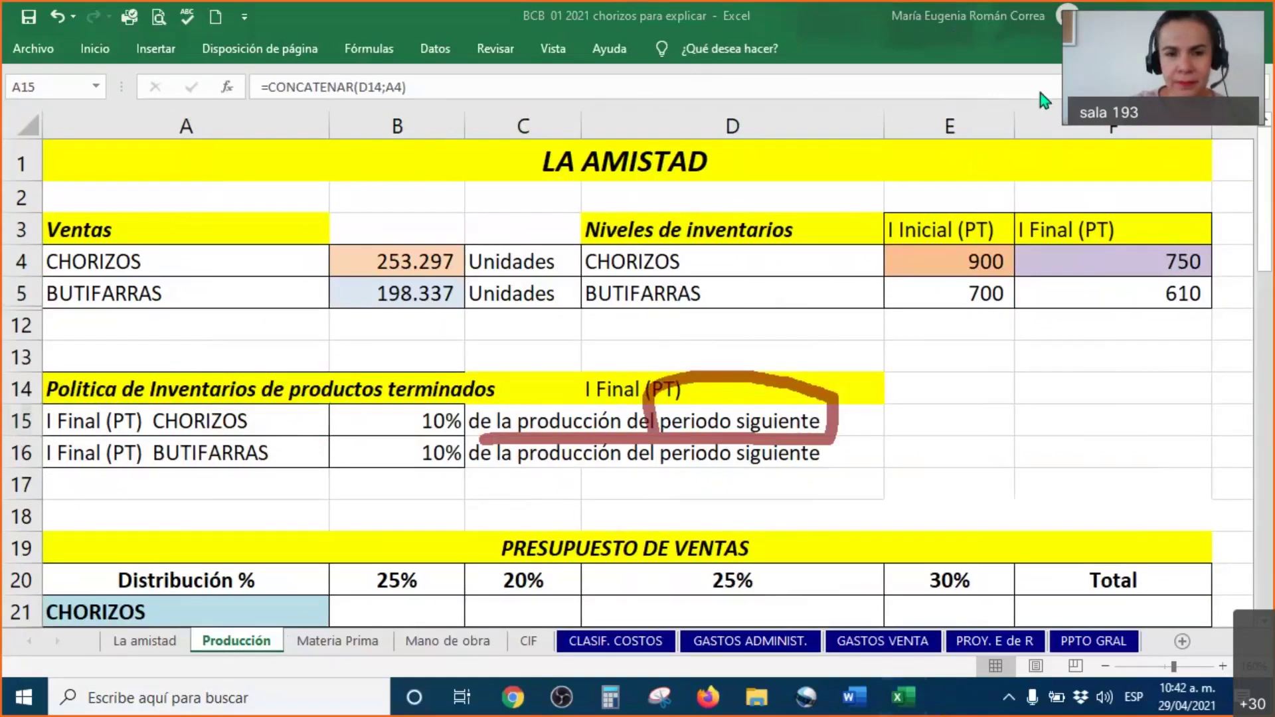
{"action": "key", "text": "Escape"}
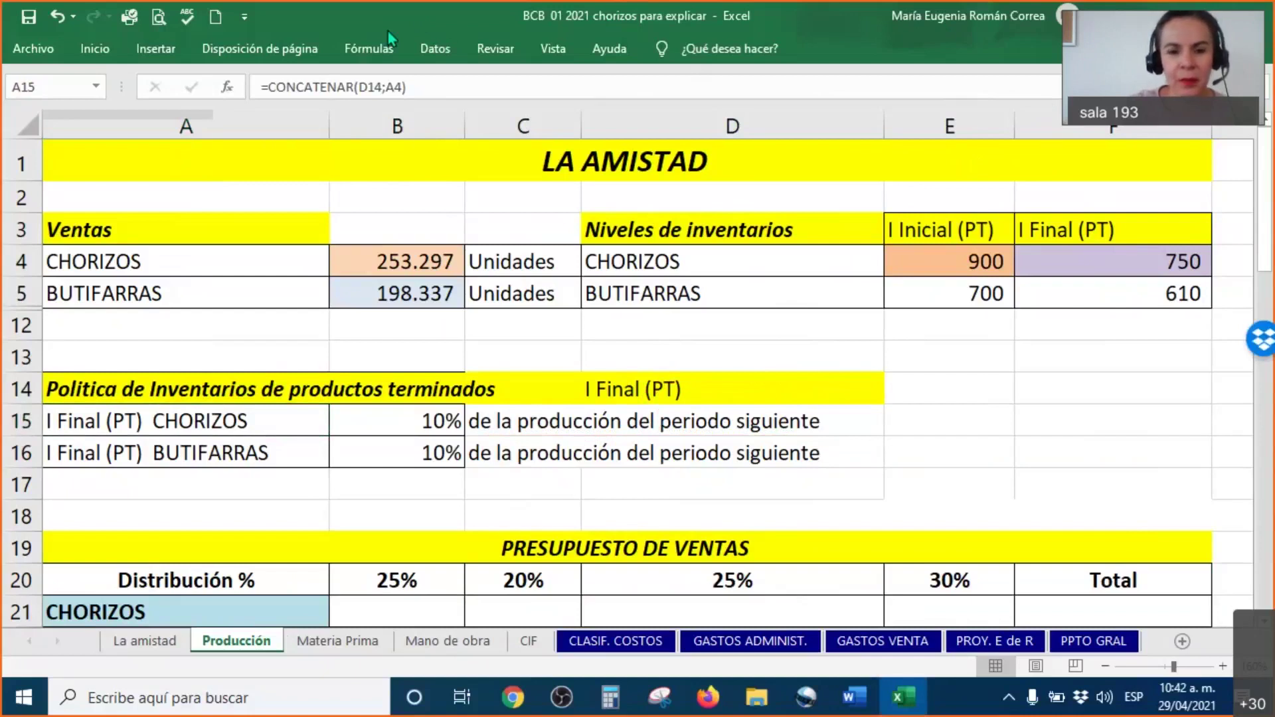
Reveal hidden rows 6 to 11 and go through the quarterly sales distribution percentages in B8 to B11.
{"action": "key", "text": "ctrl+z"}
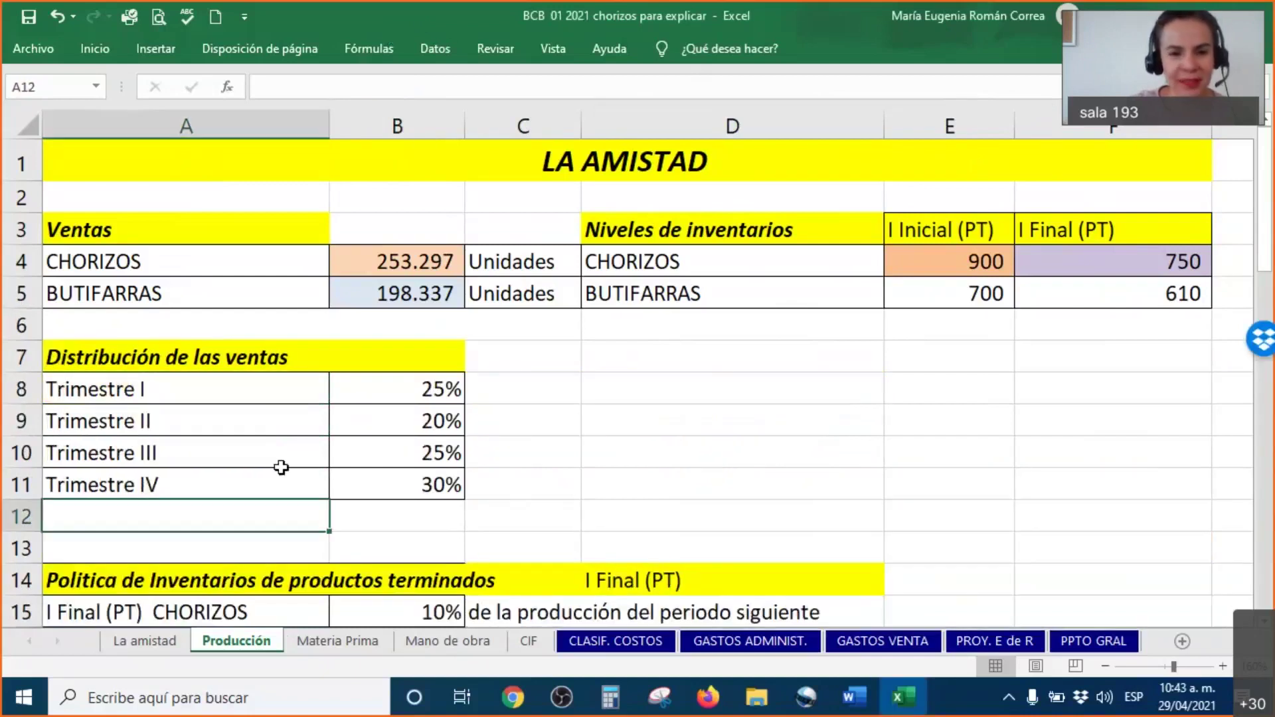
{"action": "left_click", "coordinate": [407, 387]}
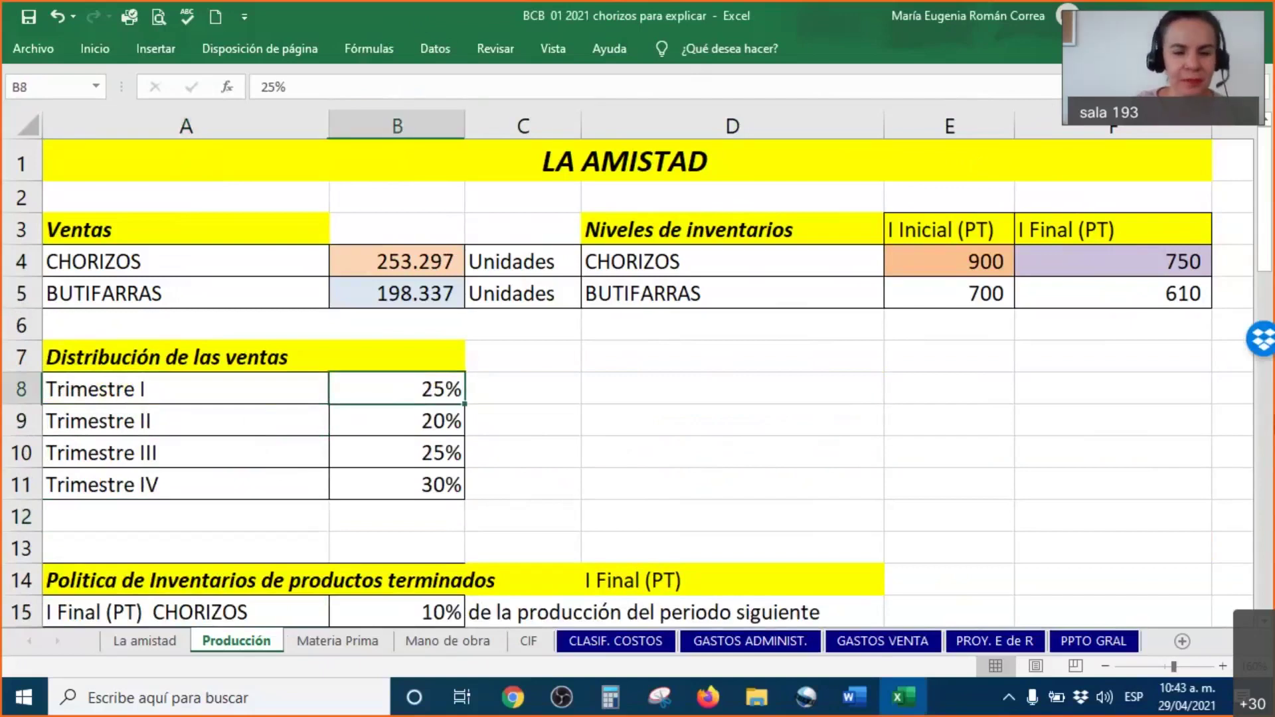
{"action": "left_click_drag", "start_coordinate": [186, 389], "coordinate": [398, 389]}
{"action": "left_click", "coordinate": [398, 390]}
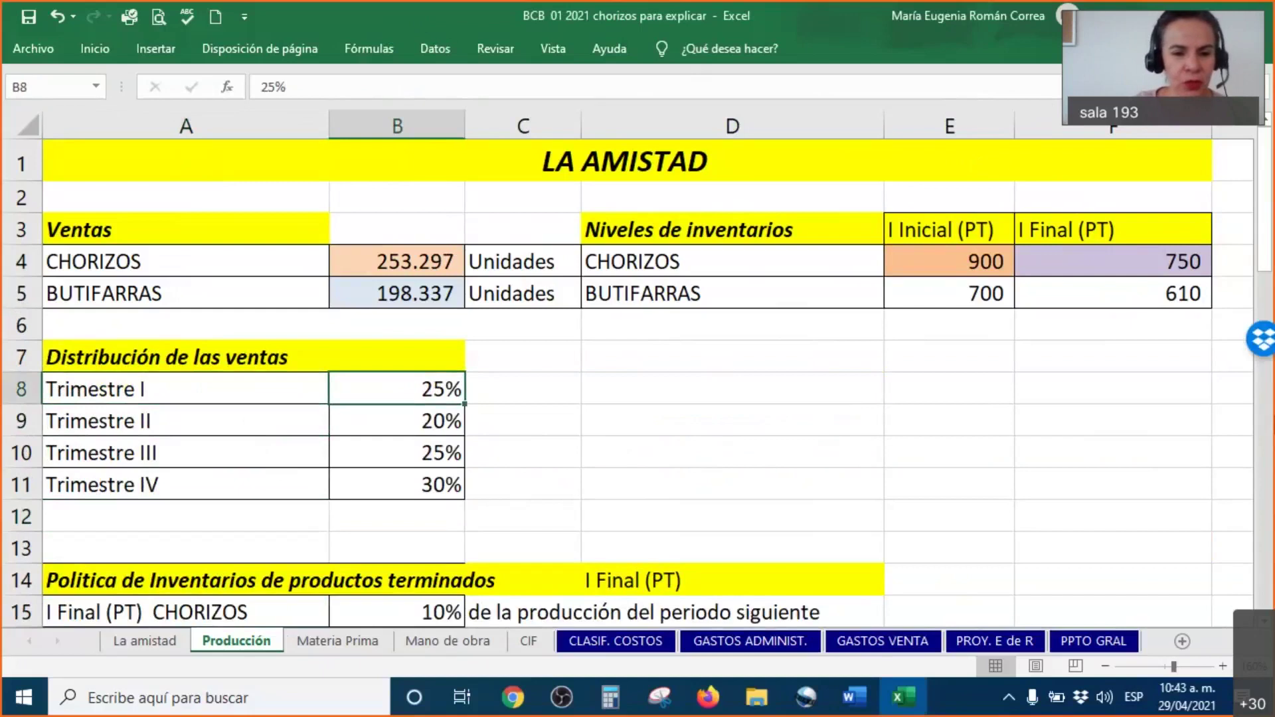
{"action": "left_click", "coordinate": [408, 420]}
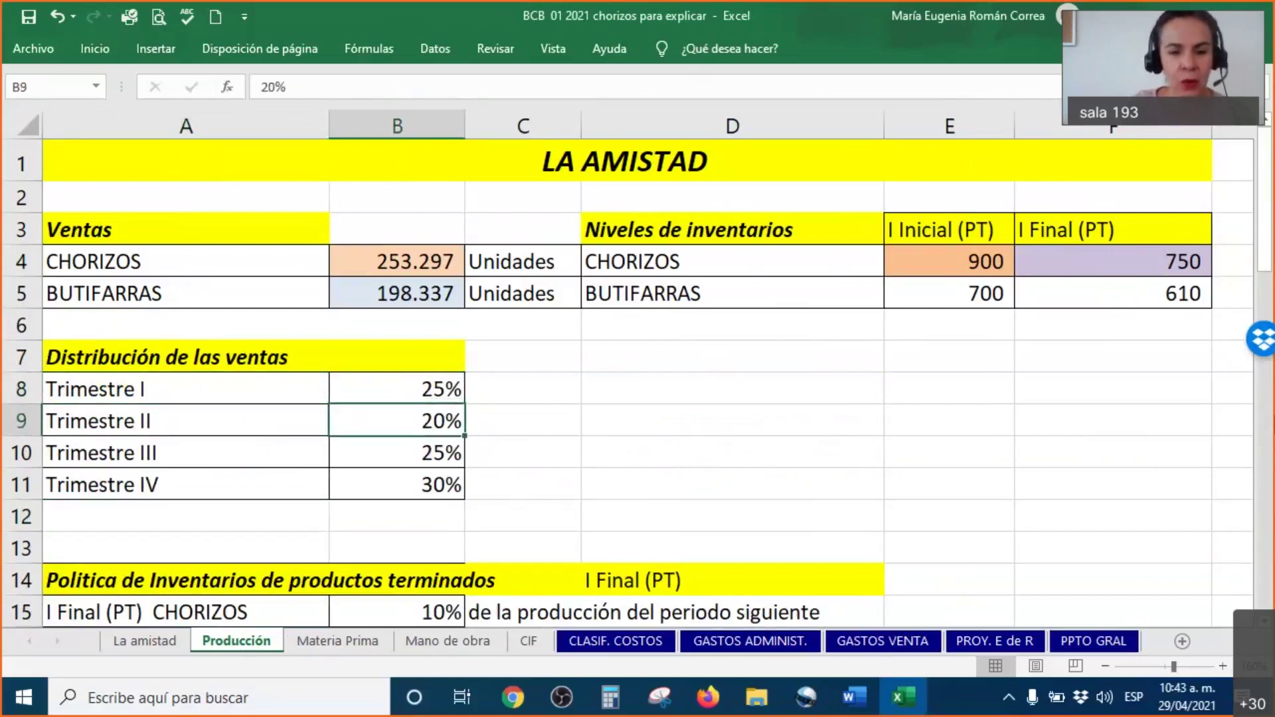
{"action": "left_click", "coordinate": [407, 453]}
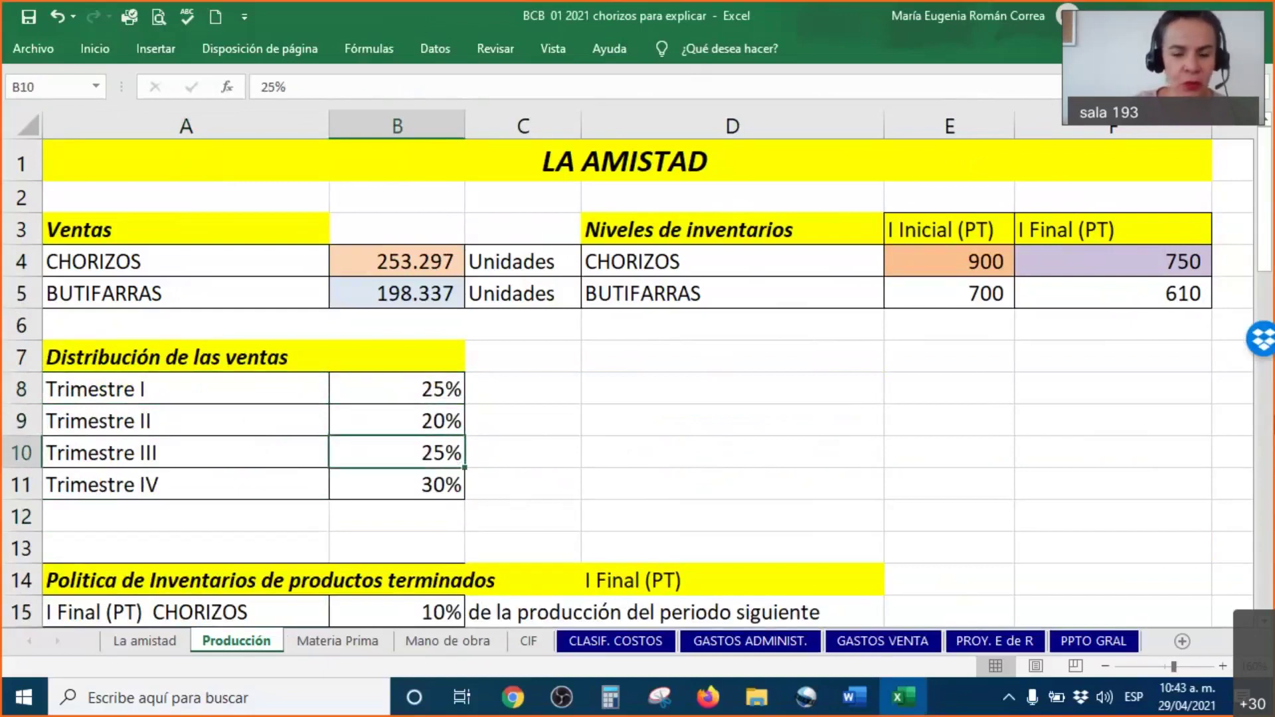
{"action": "left_click", "coordinate": [408, 484]}
Select the CHORIZOS and BUTIFARRAS sales units in B4:B5 for review alongside the inventory levels and sales distribution.
{"action": "scroll", "coordinate": [1235, 443], "scroll_direction": "down", "scroll_amount": 3}
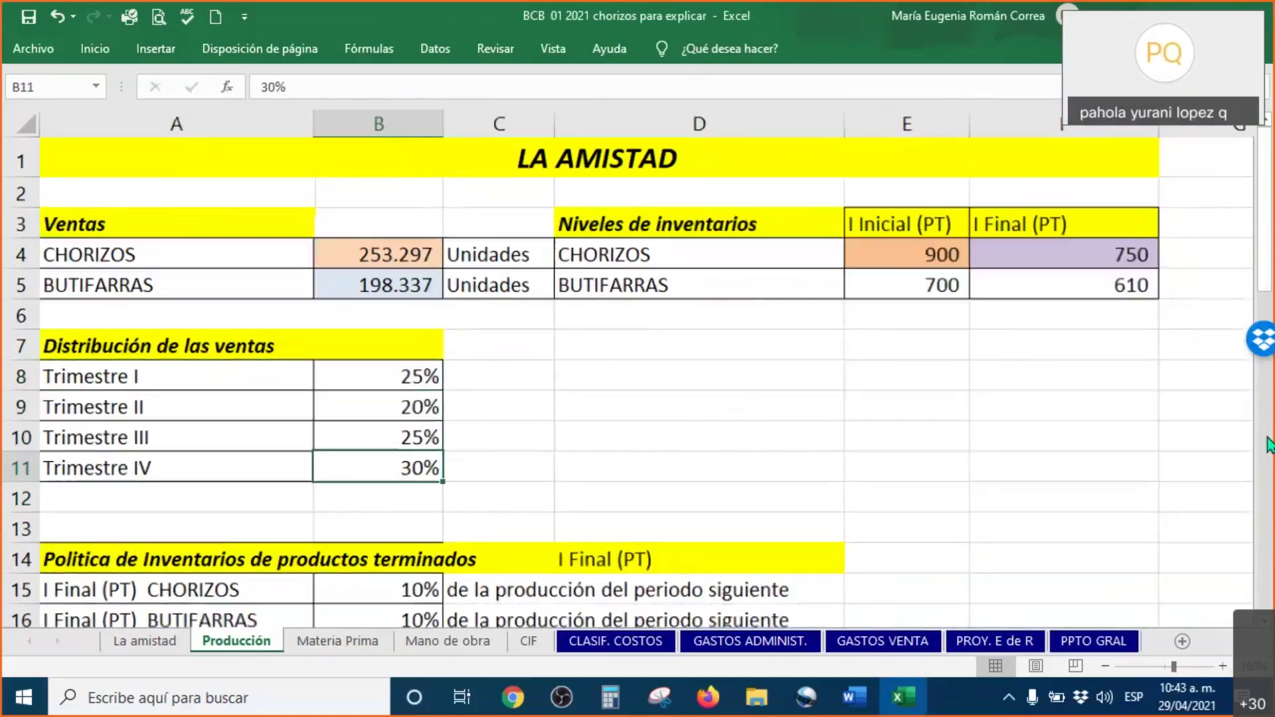
{"action": "scroll", "coordinate": [1239, 451], "scroll_direction": "down", "scroll_amount": 1}
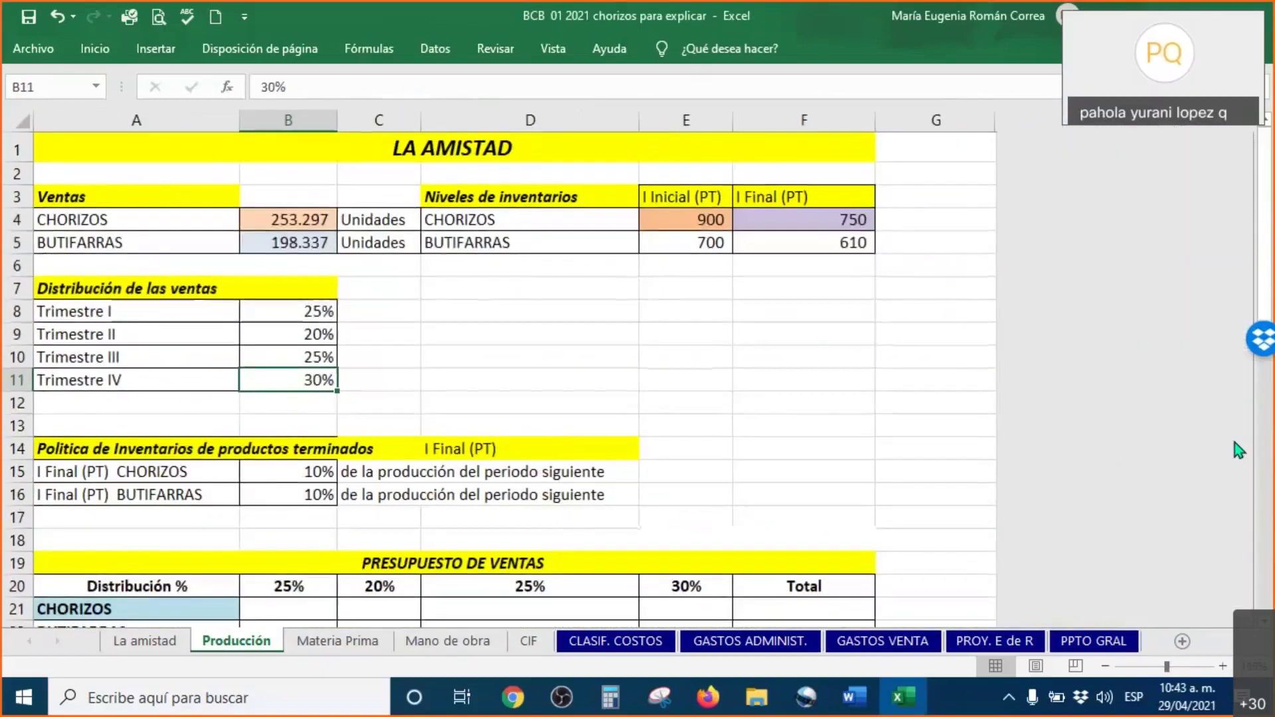
{"action": "left_click", "coordinate": [793, 427]}
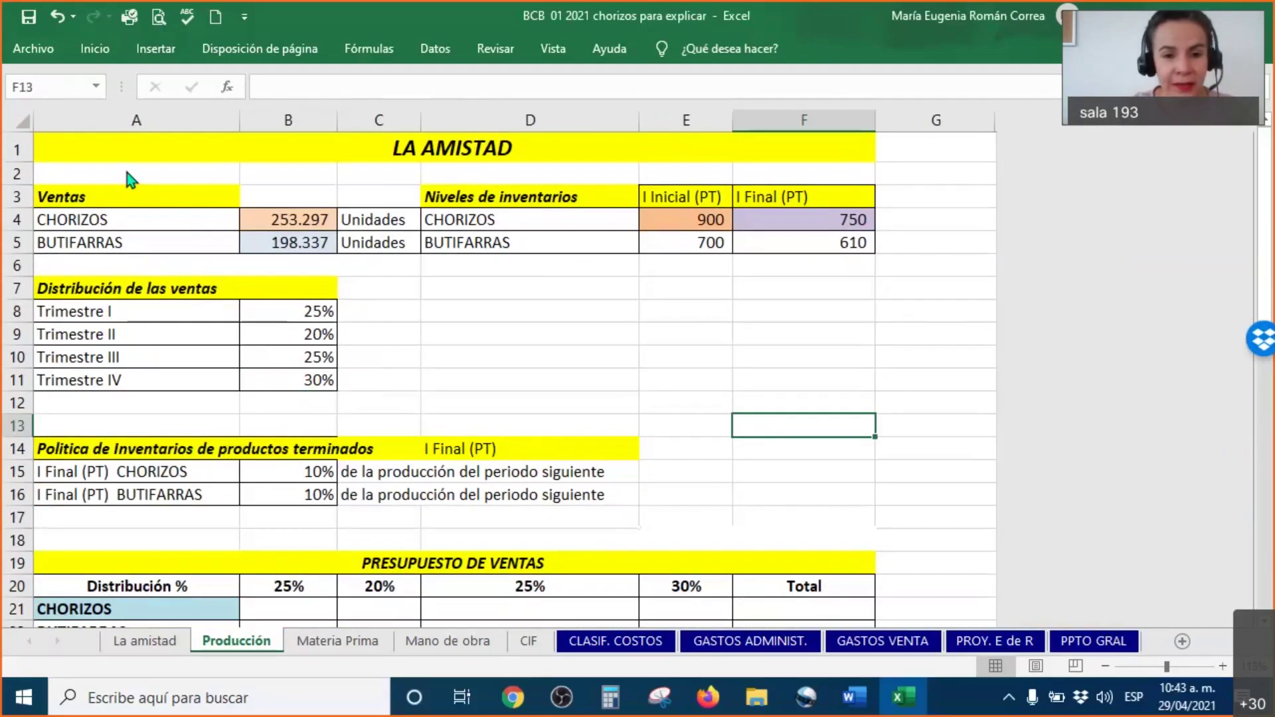
{"action": "left_click_drag", "start_coordinate": [289, 214], "coordinate": [292, 240]}
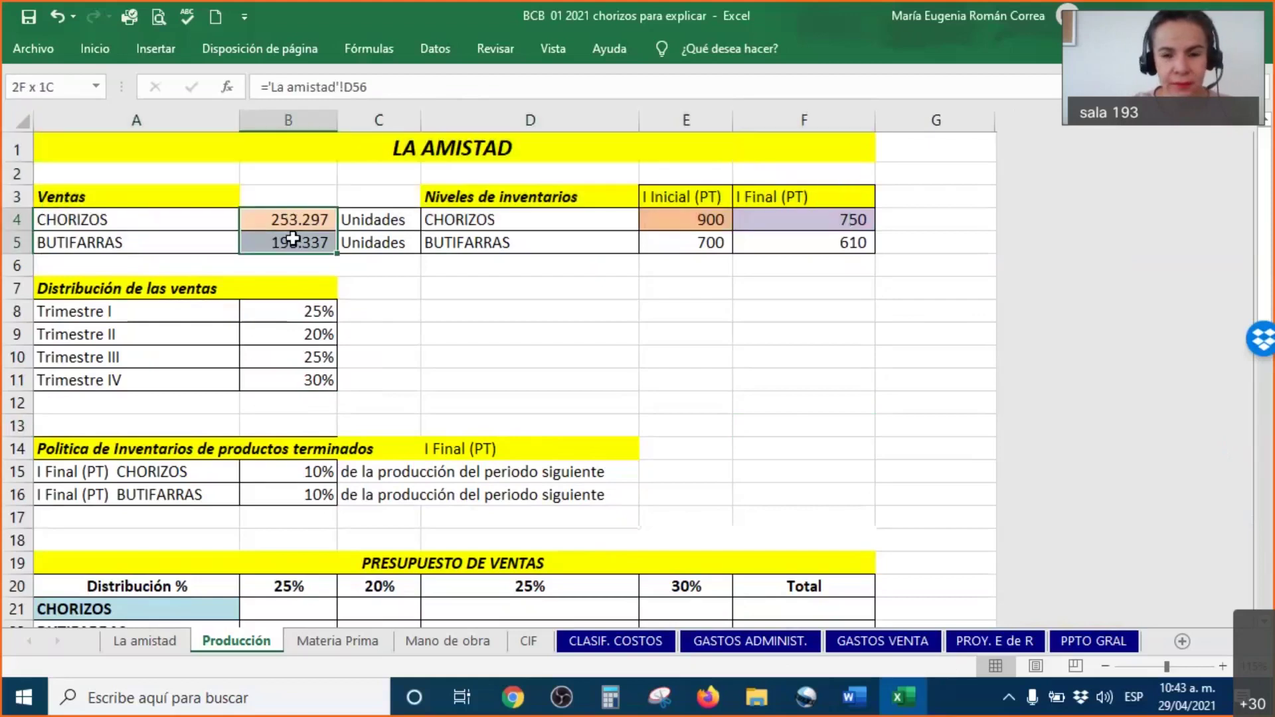
{"action": "left_click", "coordinate": [970, 33]}
{"action": "mouse_move", "coordinate": [222, 142]}
{"action": "left_mouse_down"}
{"action": "mouse_move", "coordinate": [277, 271]}
{"action": "mouse_move", "coordinate": [344, 270]}
{"action": "mouse_move", "coordinate": [324, 163]}
{"action": "mouse_move", "coordinate": [224, 142]}
{"action": "left_mouse_up"}
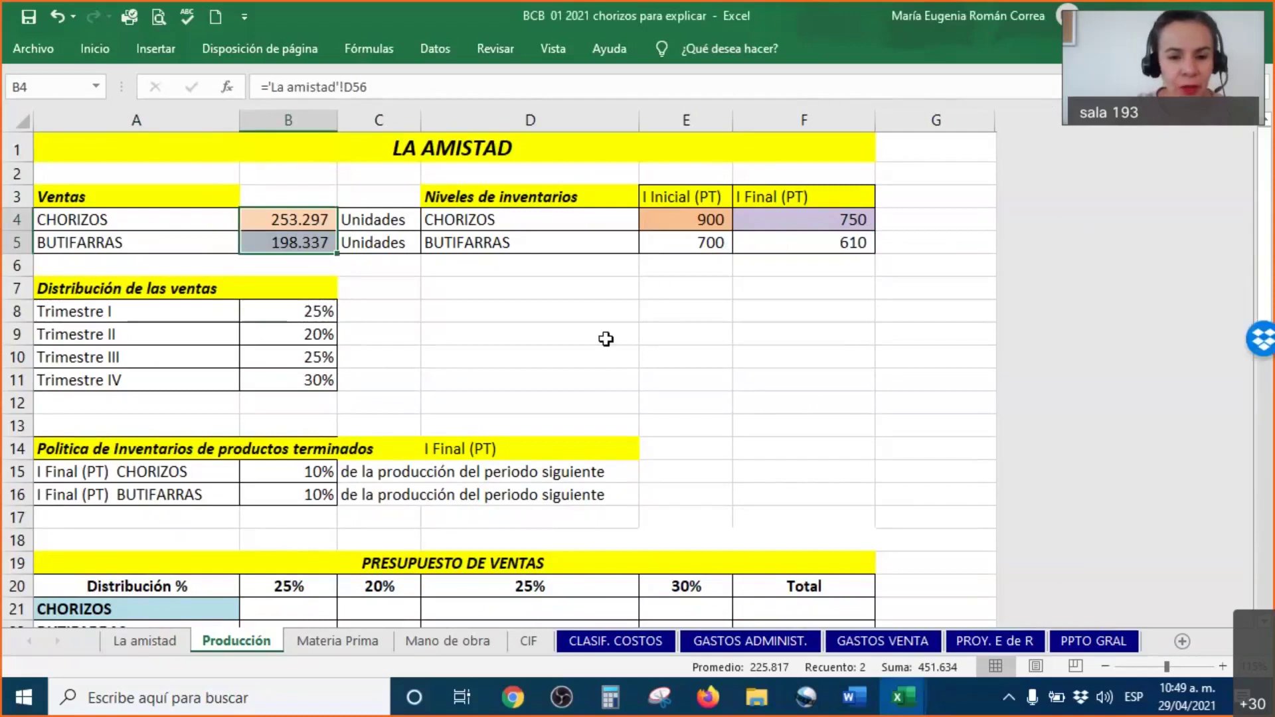
Examine the PRESUPUESTO DE VENTAS table in rows 19 to 22 and the formula behind its first percentage, B20.
{"action": "scroll", "coordinate": [607, 338], "scroll_direction": "down", "scroll_amount": 2}
{"action": "left_click", "coordinate": [268, 422]}
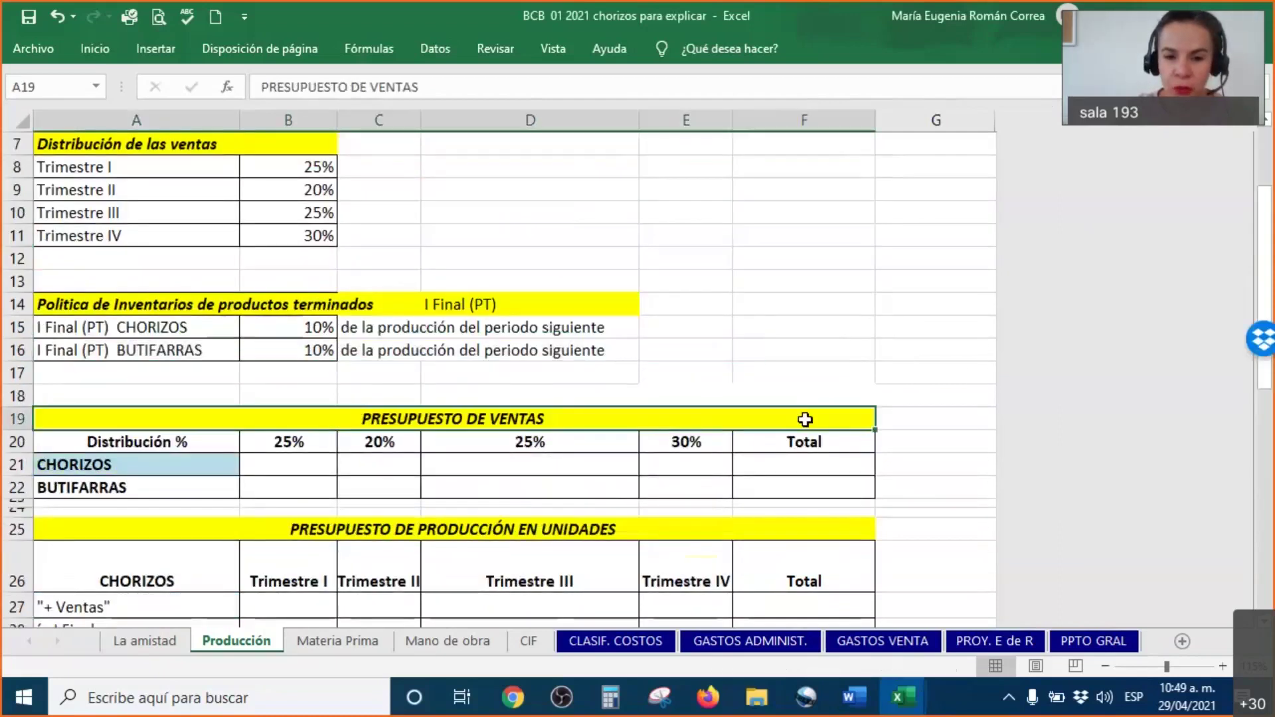
{"action": "left_click_drag", "start_coordinate": [763, 413], "coordinate": [301, 483]}
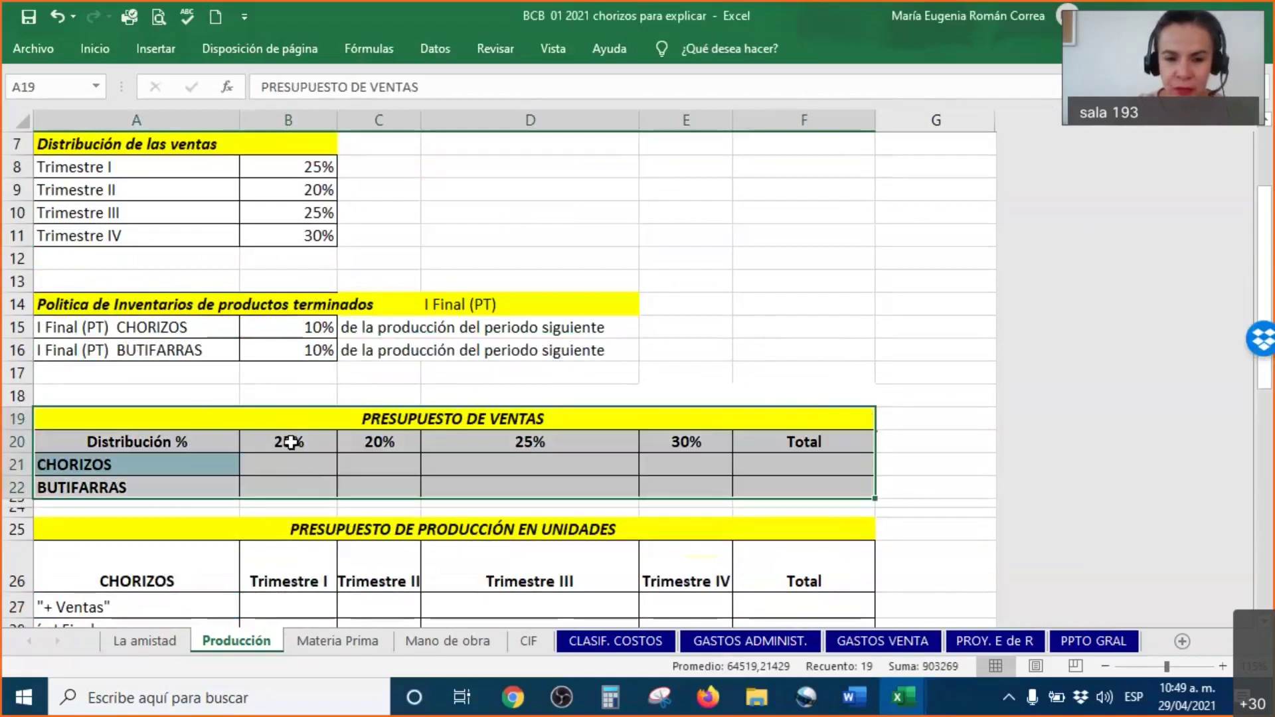
{"action": "left_click", "coordinate": [290, 442]}
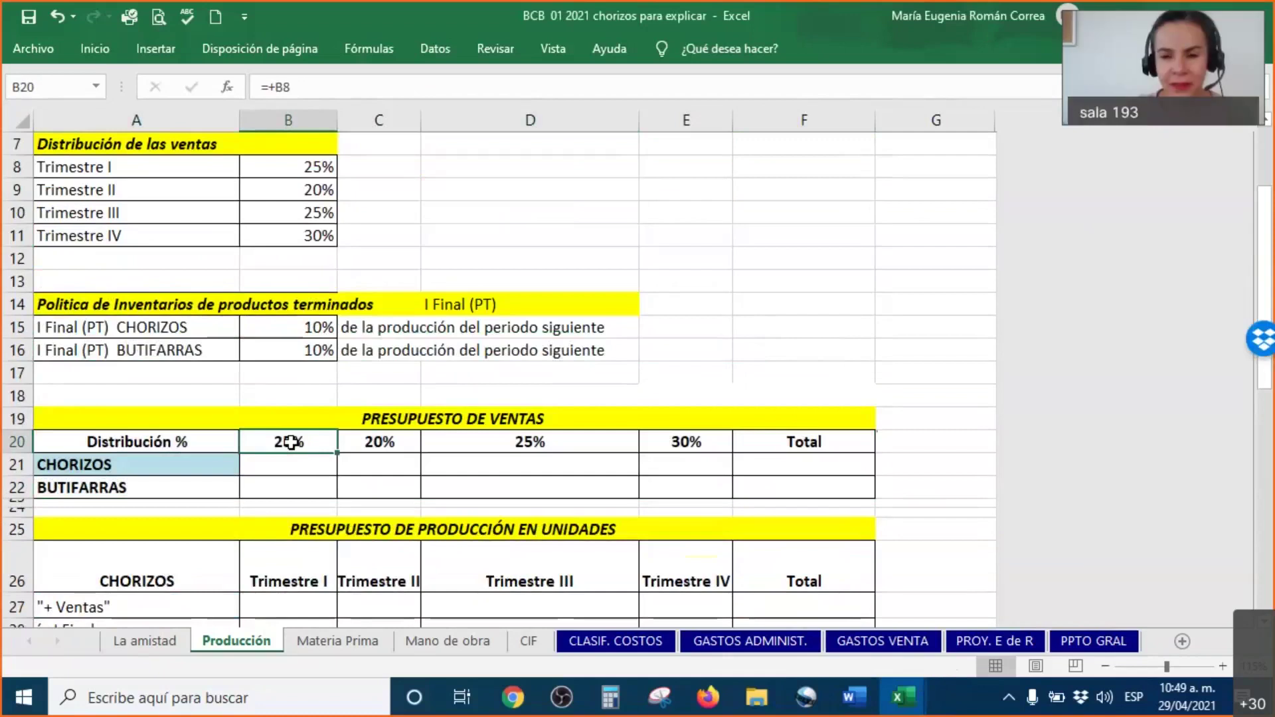
Return to the Distribución de las ventas table and select A7:C11 to review the quarterly percentages.
{"action": "scroll", "coordinate": [365, 412], "scroll_direction": "up", "scroll_amount": 2}
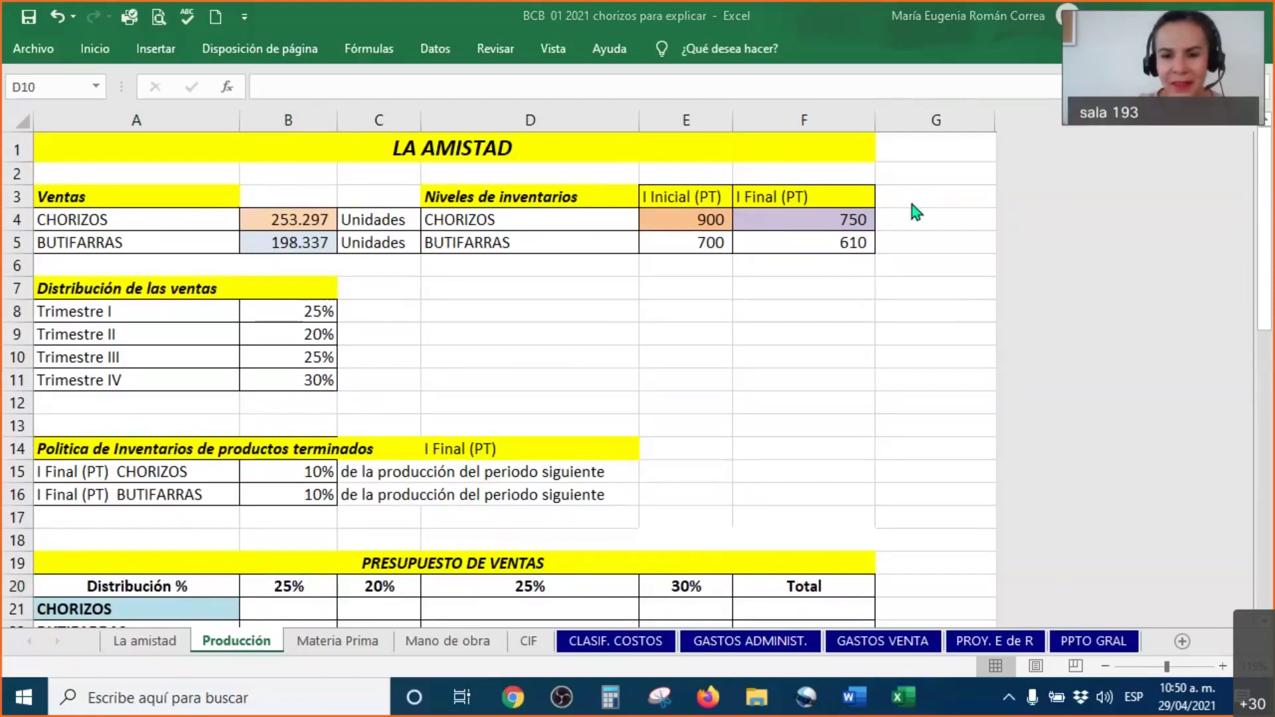
{"action": "left_click", "coordinate": [555, 362]}
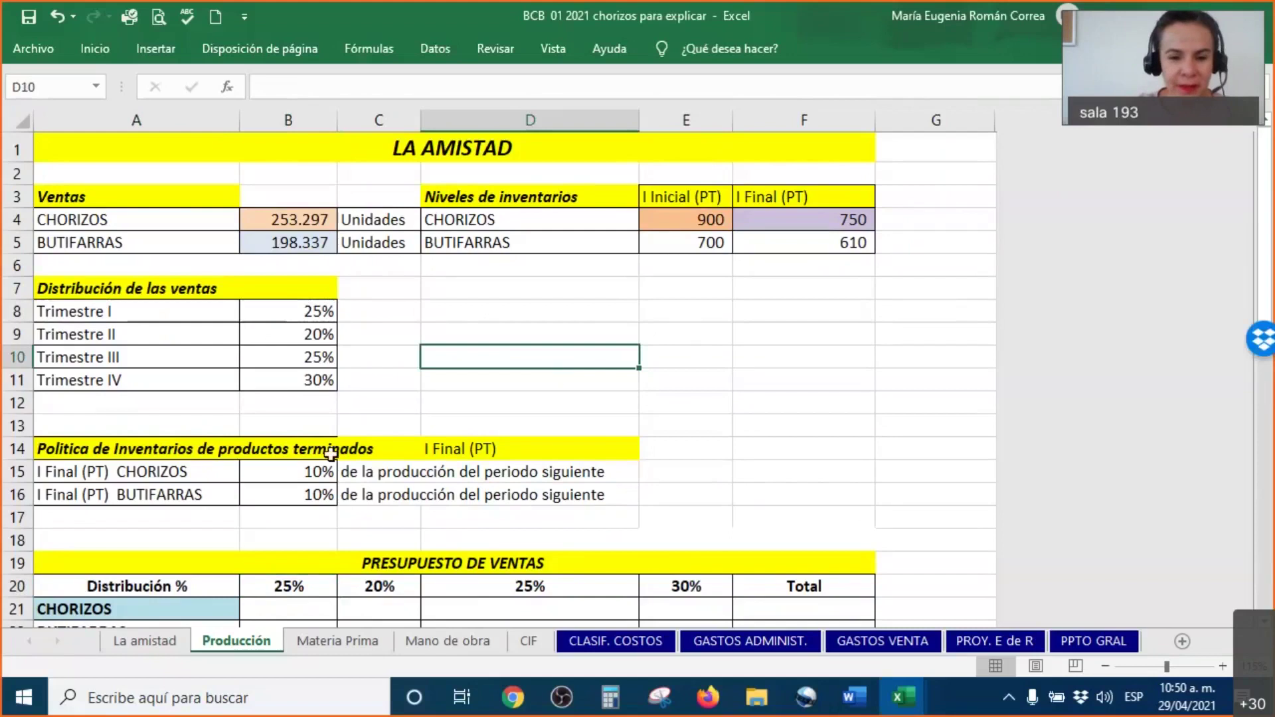
{"action": "left_click", "coordinate": [302, 564]}
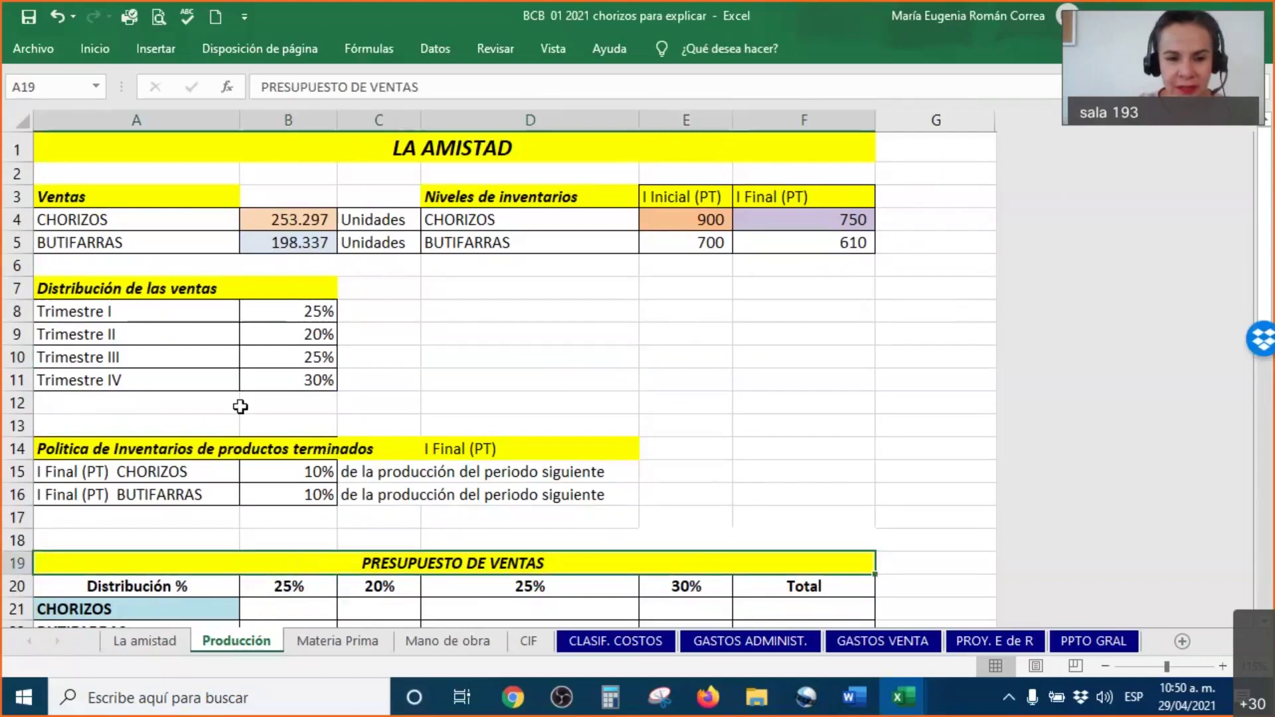
{"action": "mouse_move", "coordinate": [41, 300]}
{"action": "left_mouse_down"}
{"action": "mouse_move", "coordinate": [199, 295]}
{"action": "mouse_move", "coordinate": [352, 384]}
{"action": "left_mouse_up"}
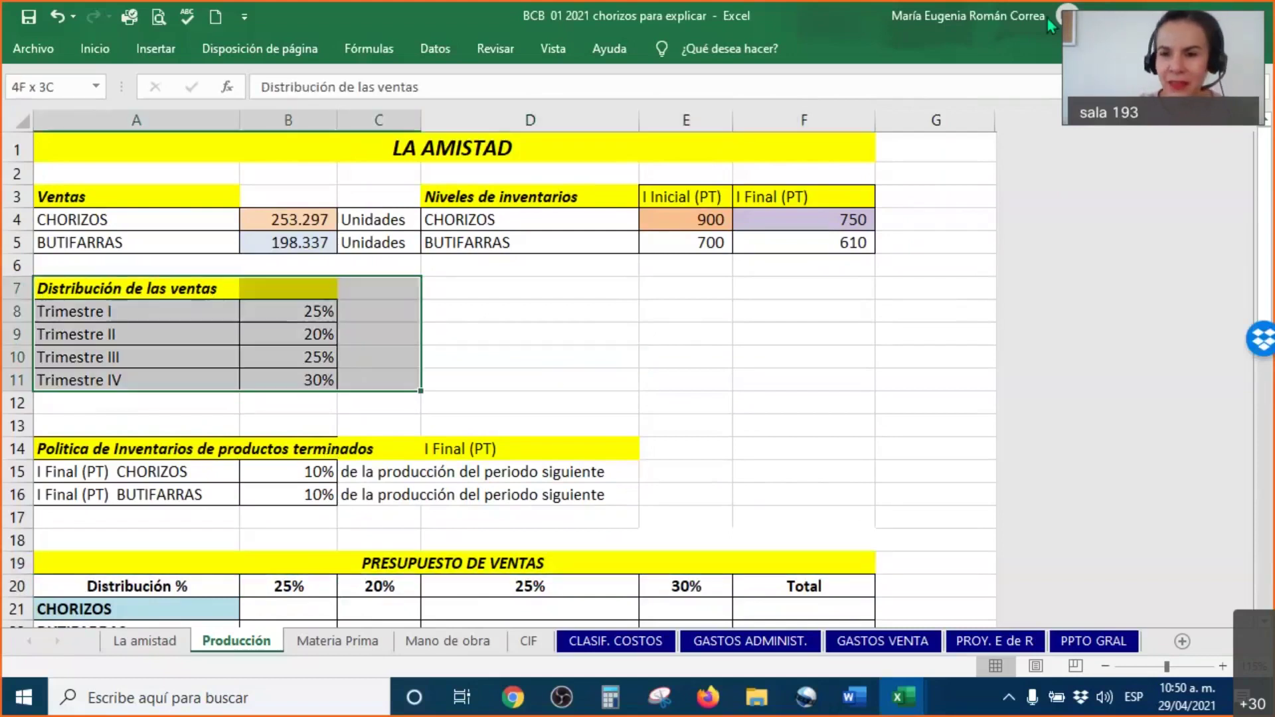
{"action": "mouse_move", "coordinate": [6, 269]}
{"action": "left_mouse_down"}
{"action": "mouse_move", "coordinate": [412, 273]}
{"action": "mouse_move", "coordinate": [368, 407]}
{"action": "mouse_move", "coordinate": [5, 407]}
{"action": "mouse_move", "coordinate": [8, 272]}
{"action": "mouse_move", "coordinate": [16, 279]}
{"action": "left_mouse_up"}
{"action": "mouse_move", "coordinate": [286, 301]}
{"action": "left_mouse_down"}
{"action": "mouse_move", "coordinate": [287, 399]}
{"action": "mouse_move", "coordinate": [360, 398]}
{"action": "mouse_move", "coordinate": [285, 267]}
{"action": "mouse_move", "coordinate": [296, 332]}
{"action": "left_mouse_up"}
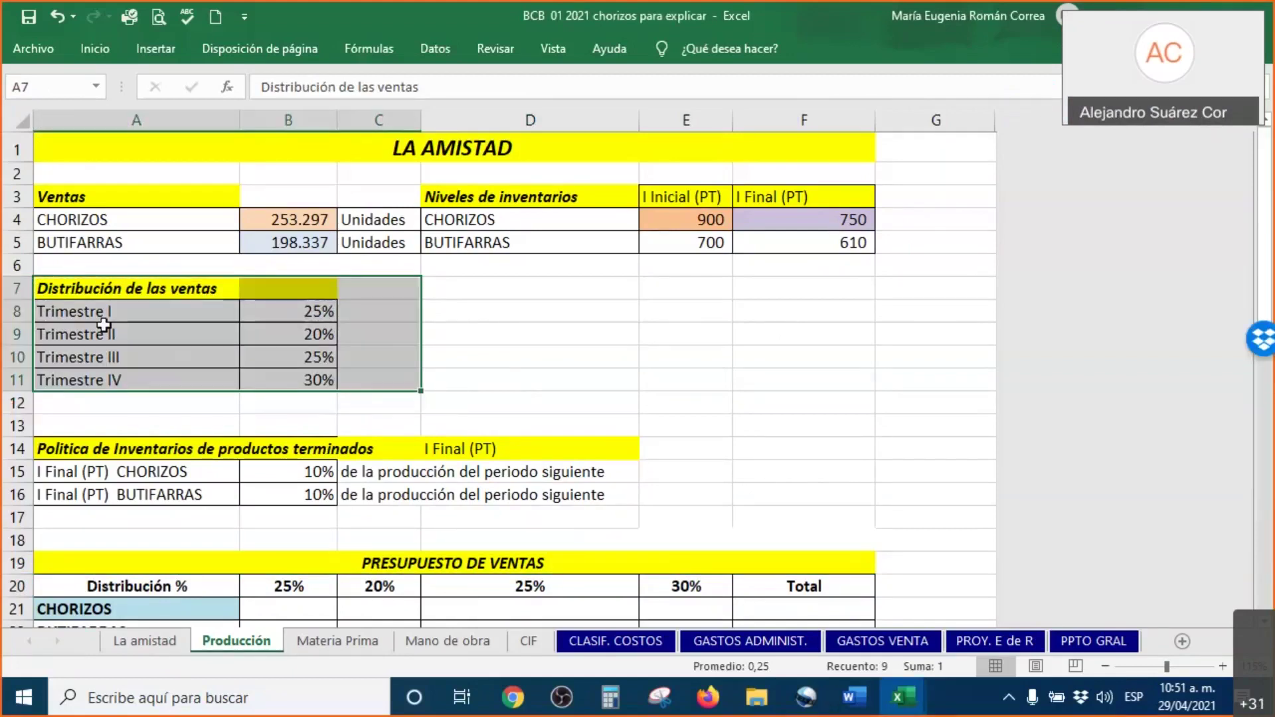
Inspect the formulas in B20 to E20 that link the sales budget's Distribución % row to the quarterly percentages.
{"action": "scroll", "coordinate": [321, 311], "scroll_direction": "down", "scroll_amount": 1}
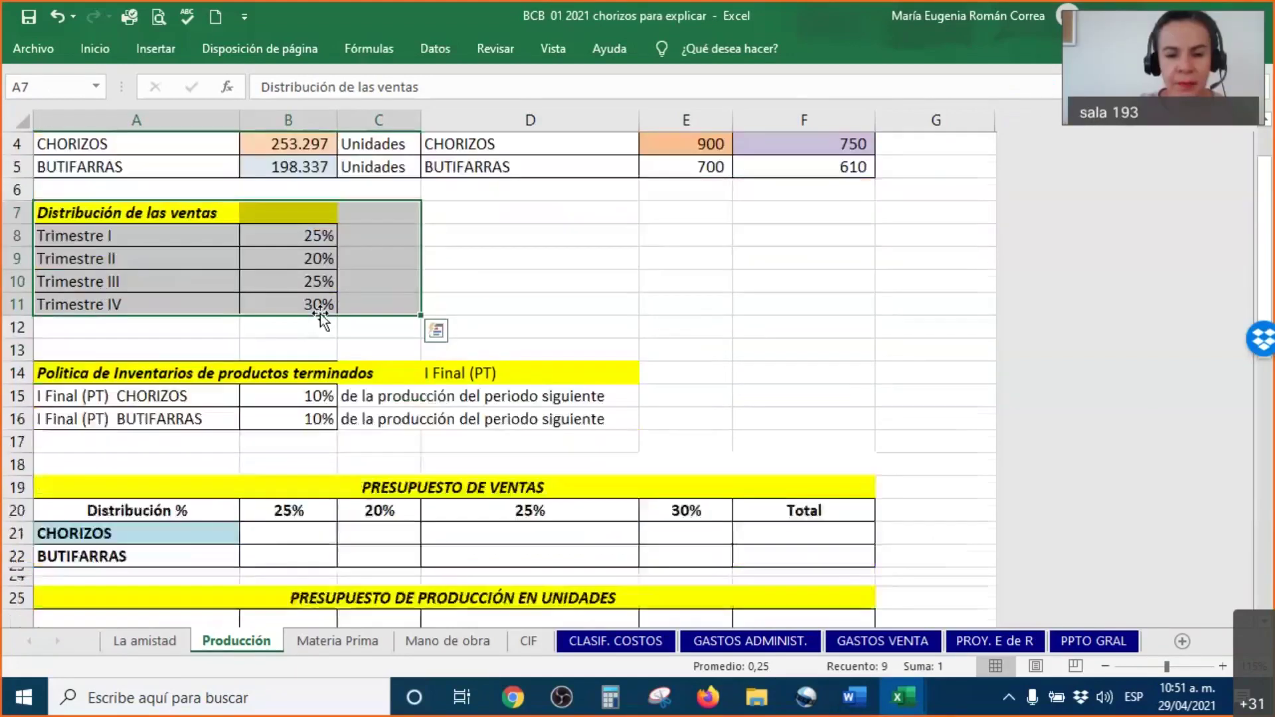
{"action": "left_click", "coordinate": [262, 508]}
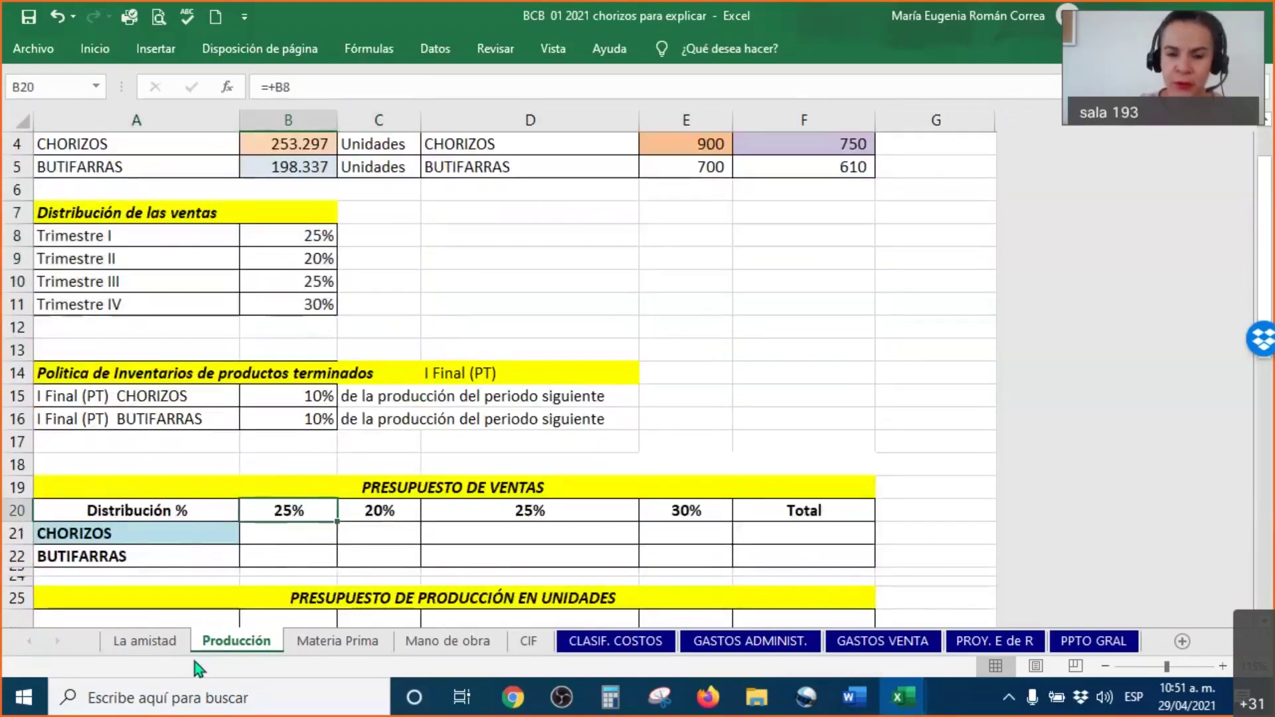
{"action": "left_click", "coordinate": [398, 515]}
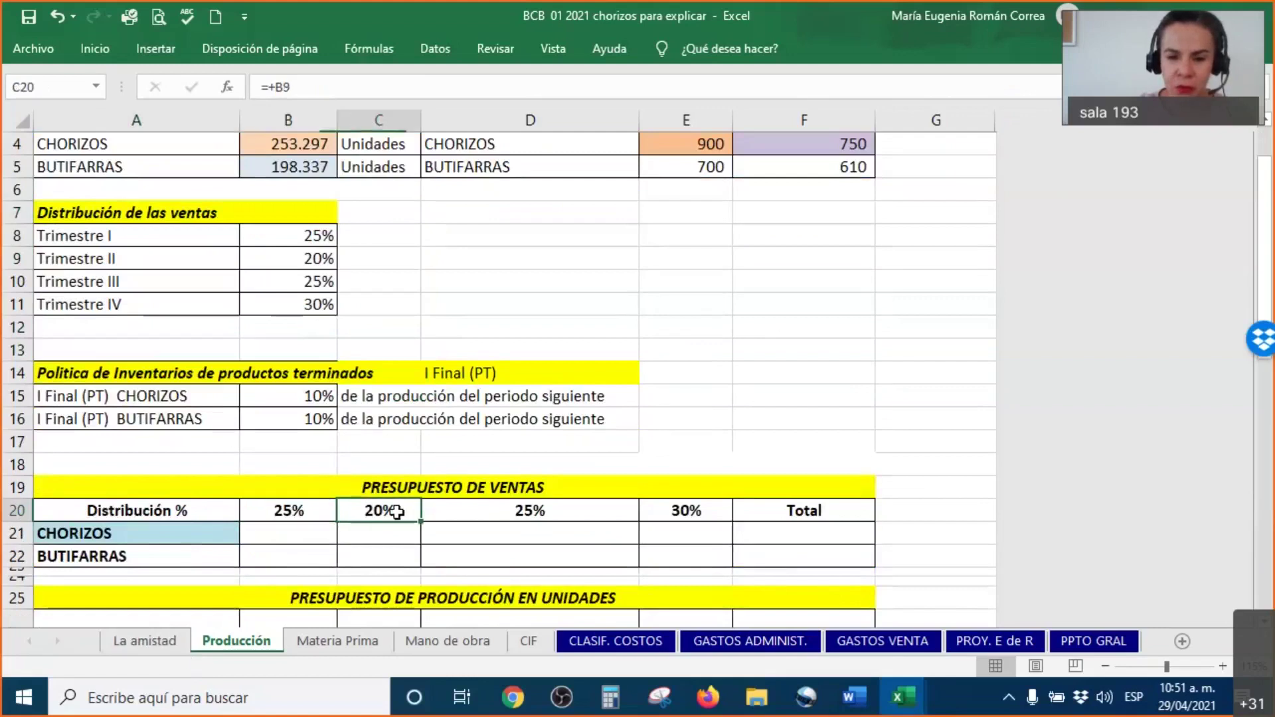
{"action": "left_click", "coordinate": [536, 513]}
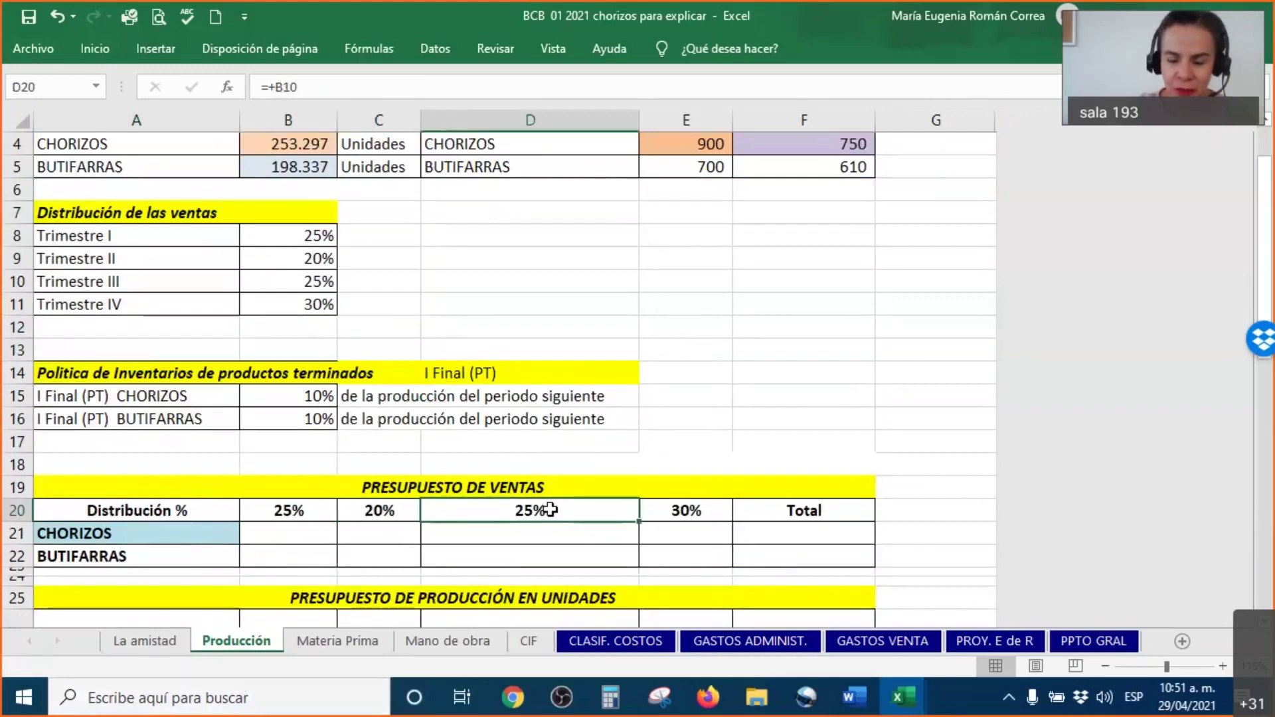
{"action": "left_click", "coordinate": [699, 510]}
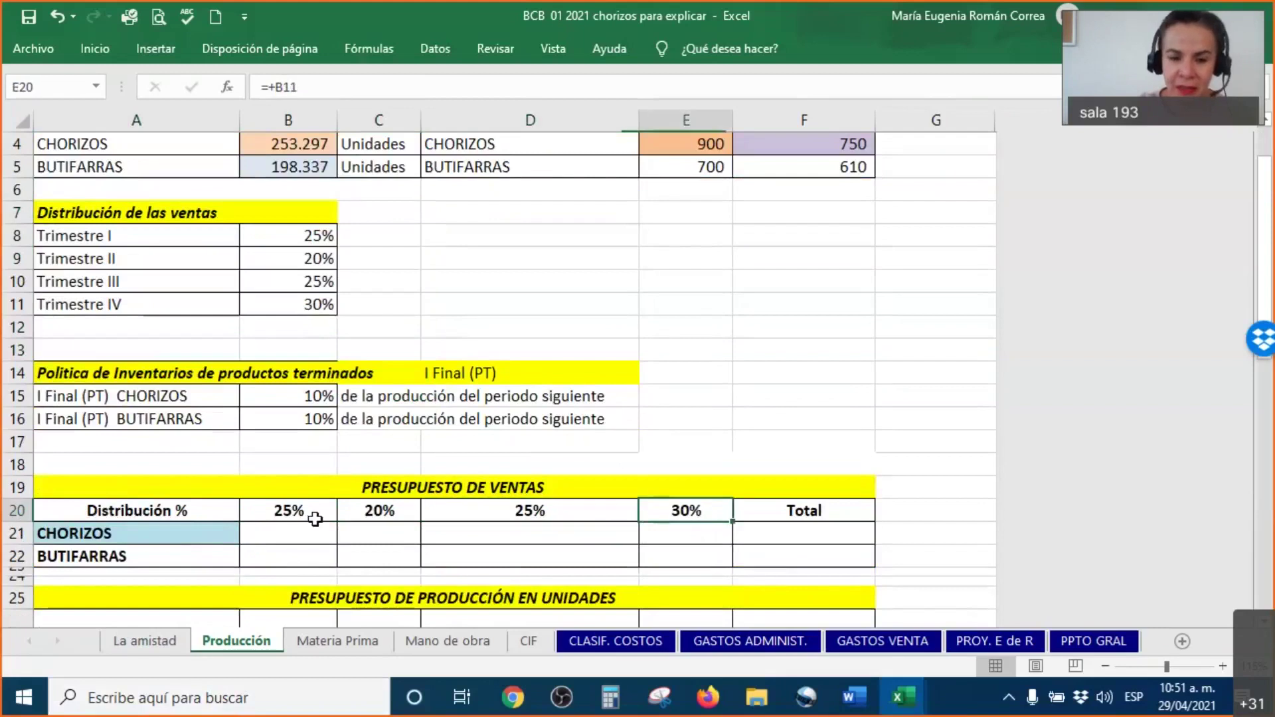
{"action": "left_click", "coordinate": [285, 513]}
{"action": "left_click_drag", "start_coordinate": [396, 513], "coordinate": [688, 509]}
{"action": "left_click", "coordinate": [530, 304]}
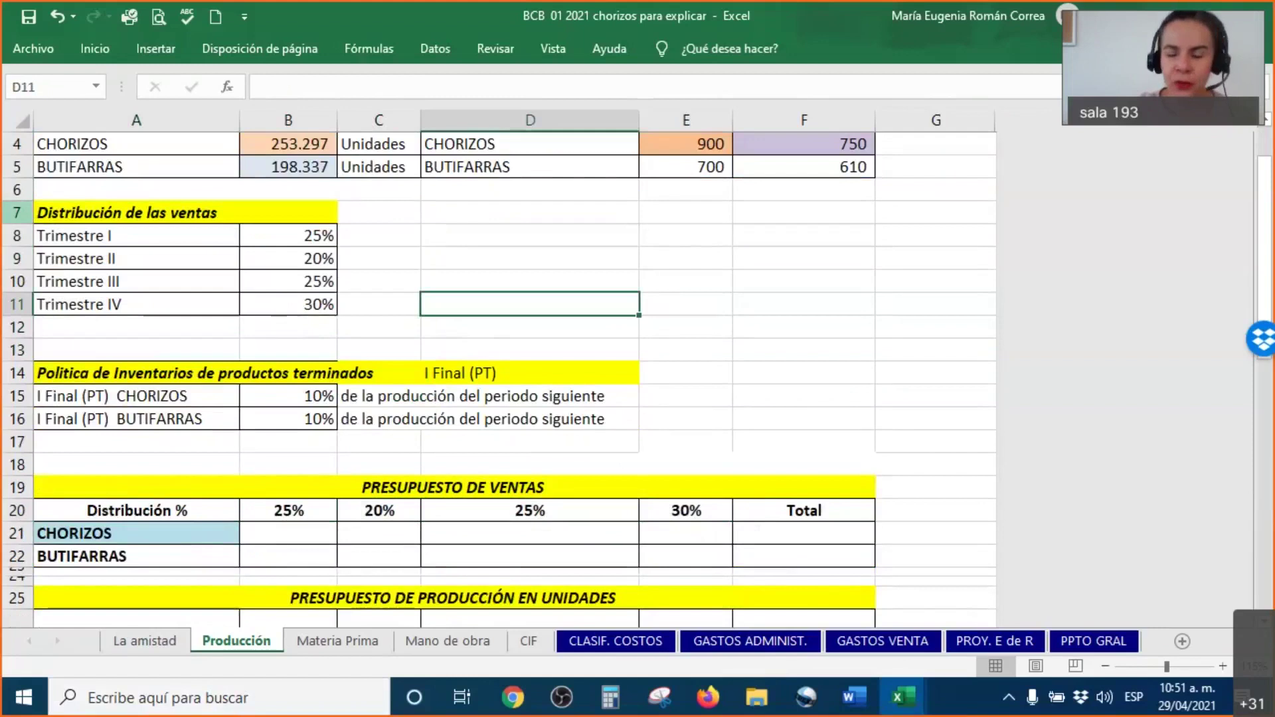
Hide rows 7 to 12 containing the Distribución de las ventas table on the Producción sheet.
{"action": "left_click_drag", "start_coordinate": [16, 213], "coordinate": [47, 332]}
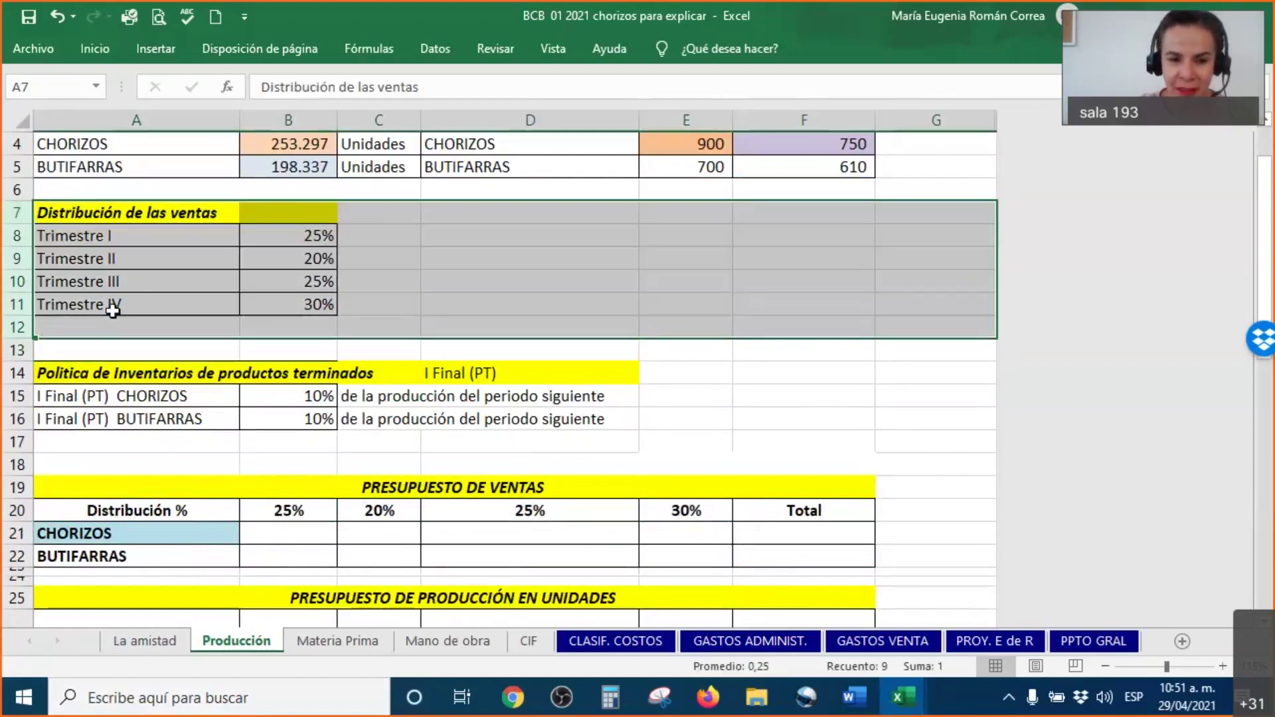
{"action": "right_click", "coordinate": [115, 311]}
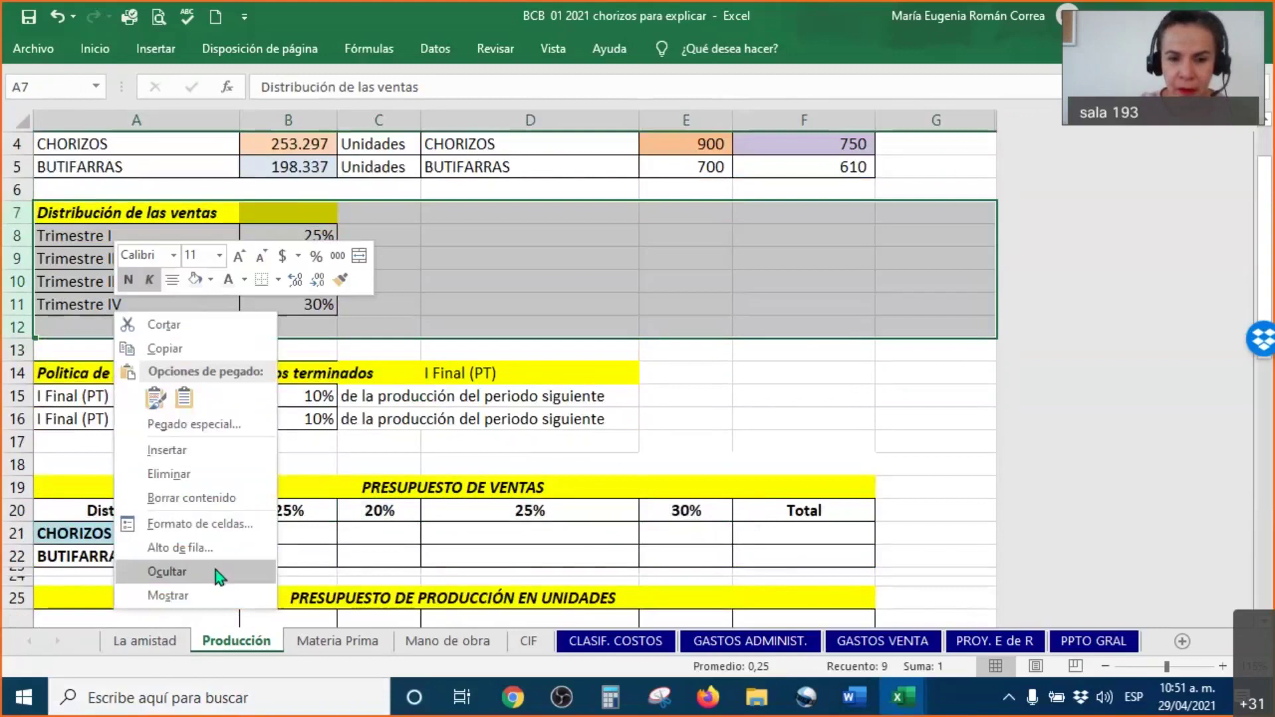
{"action": "left_click", "coordinate": [167, 571]}
{"action": "left_click", "coordinate": [962, 307]}
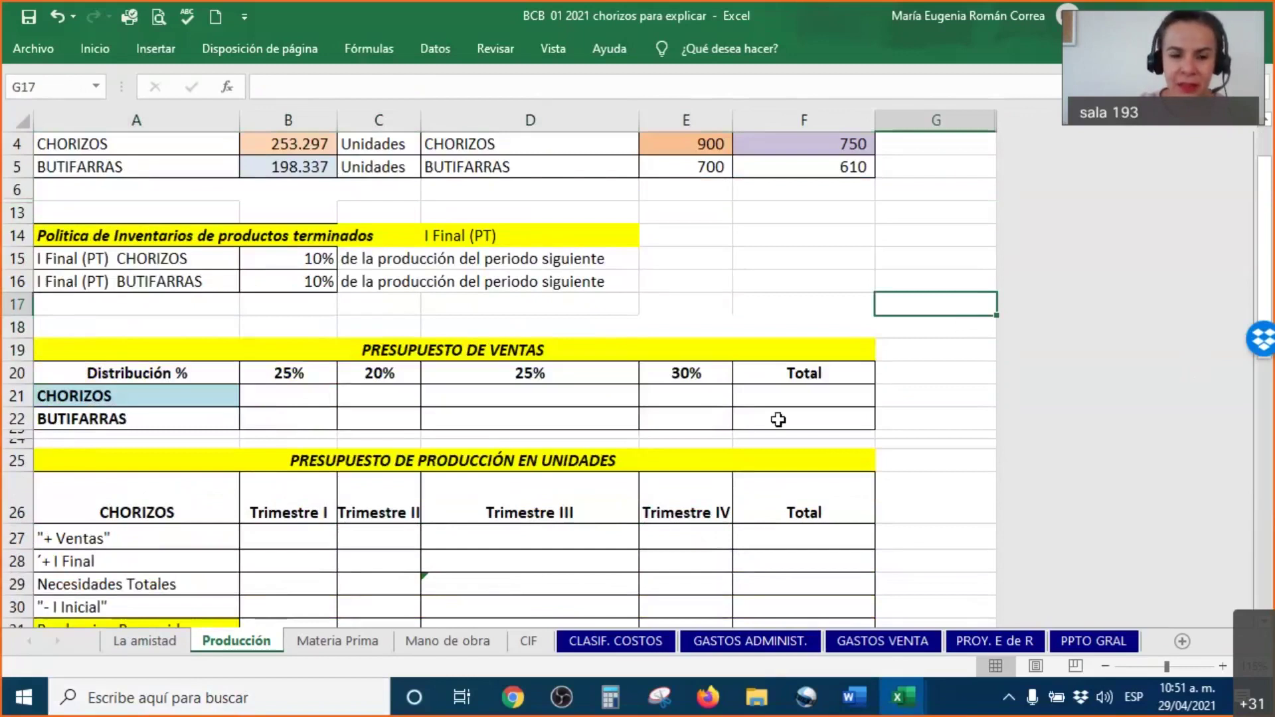
Inspect the rounding formula in B21 and temporarily mark its factors, the CHORIZOS sales in B4 and the 25% in B20.
{"action": "left_click", "coordinate": [303, 396]}
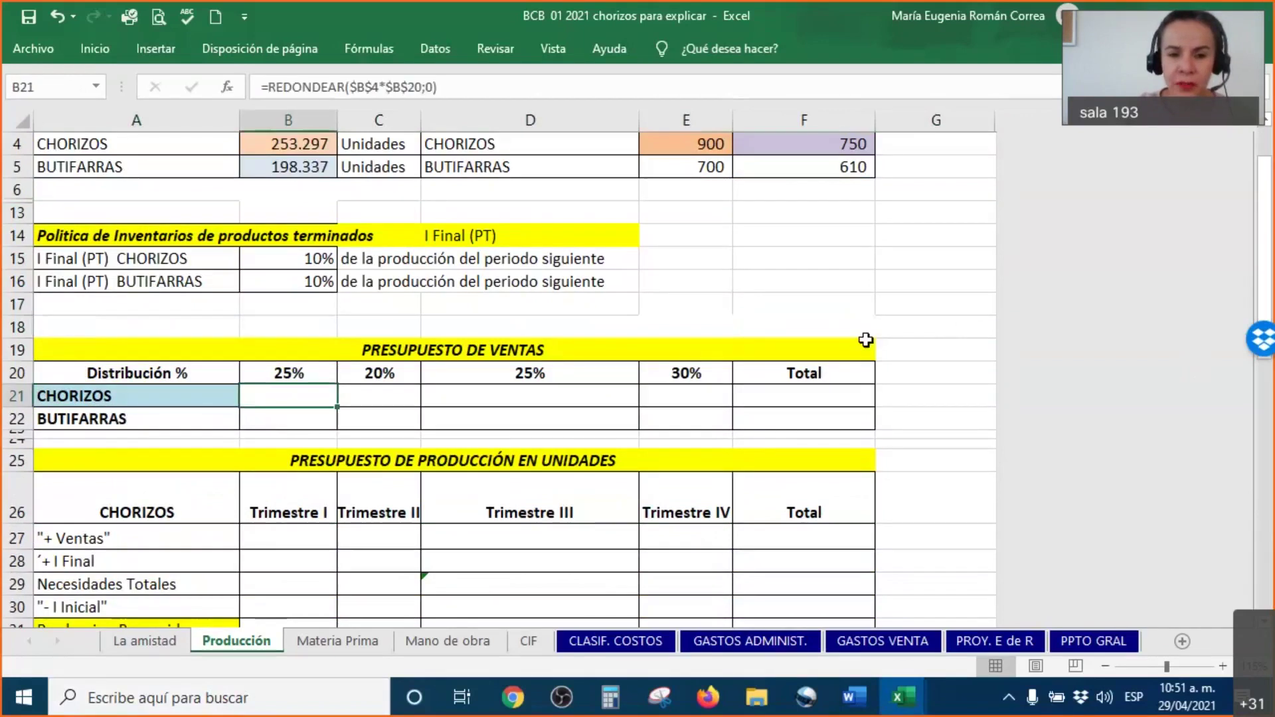
{"action": "scroll", "coordinate": [867, 339], "scroll_direction": "up", "scroll_amount": 1}
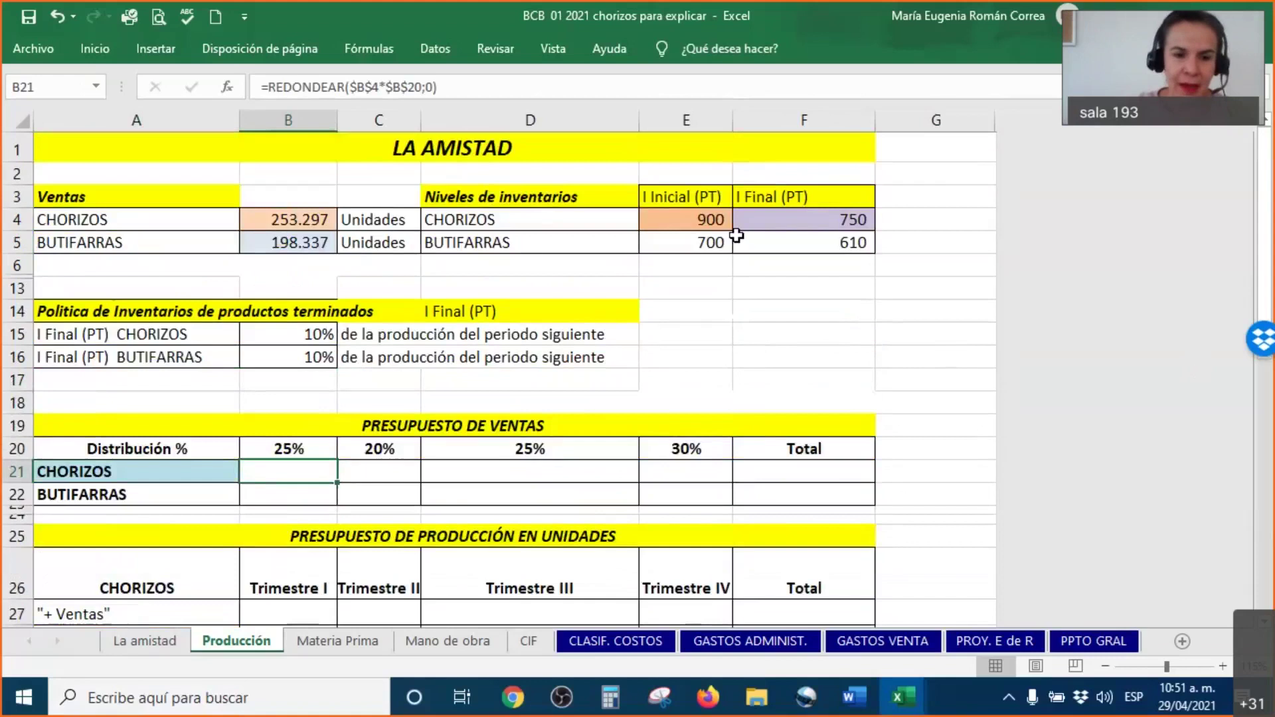
{"action": "left_click_drag", "start_coordinate": [57, 219], "coordinate": [300, 230]}
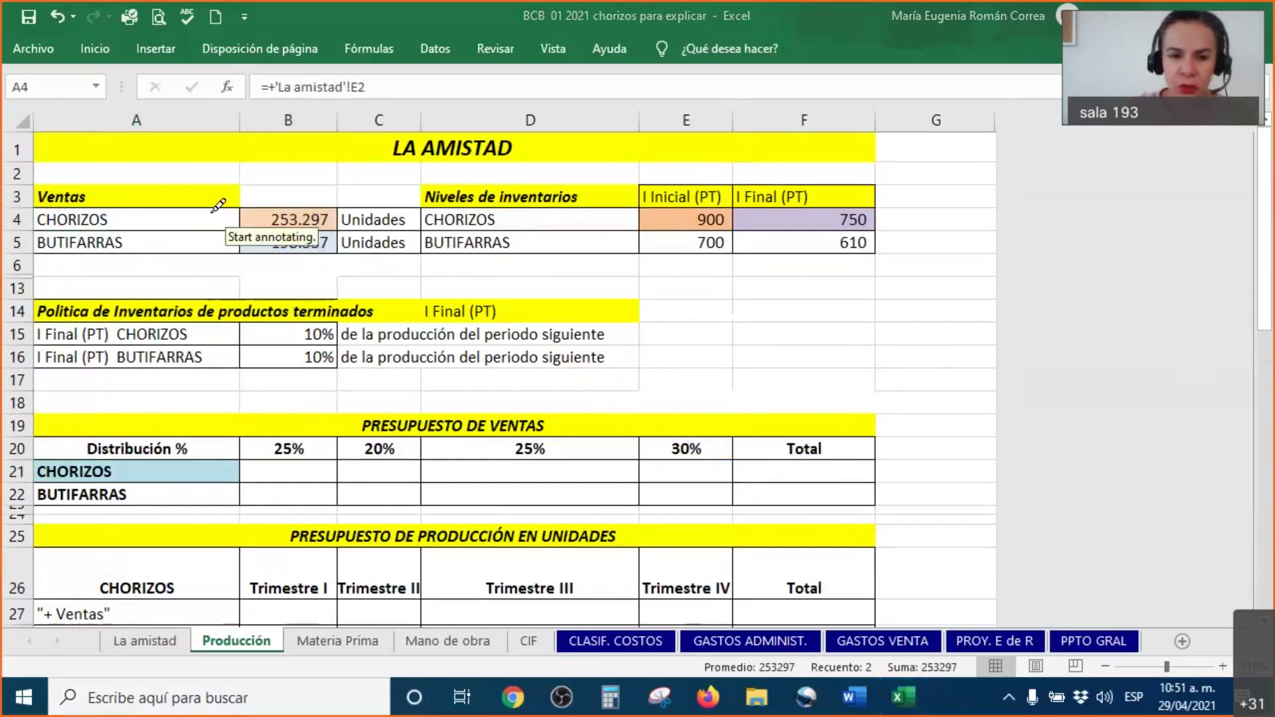
{"action": "left_click_drag", "start_coordinate": [253, 219], "coordinate": [229, 151]}
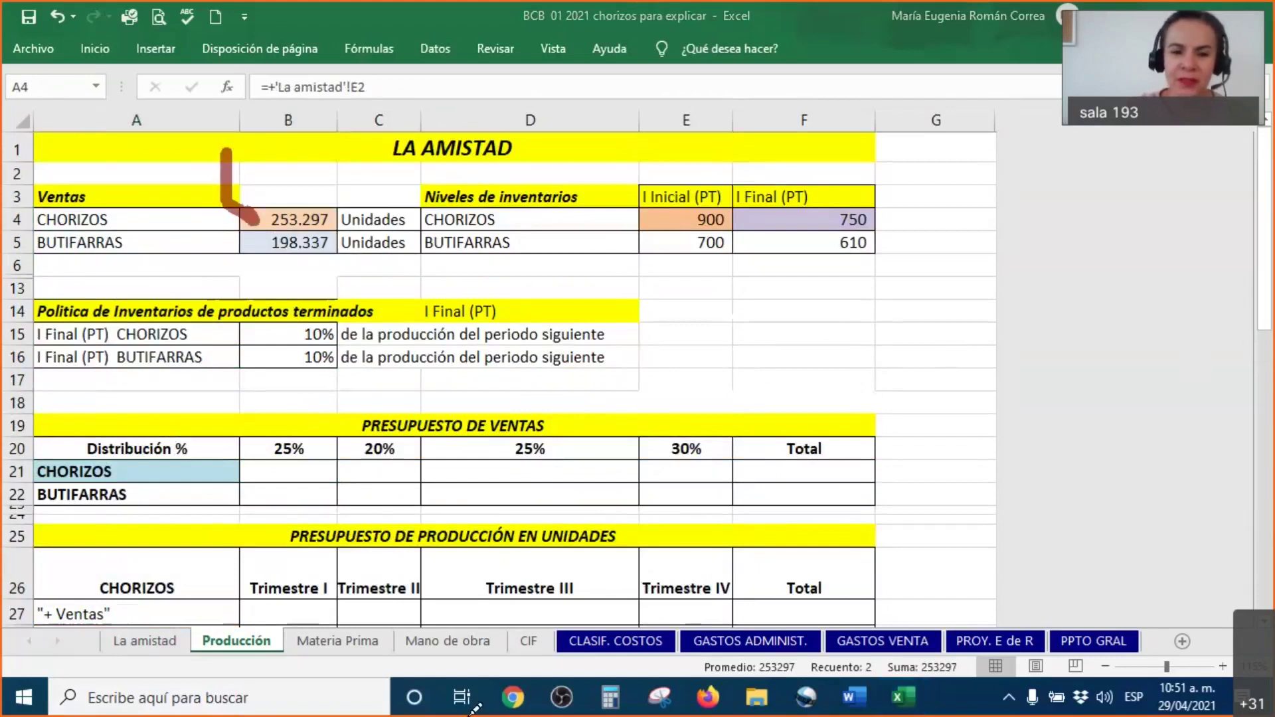
{"action": "left_click_drag", "start_coordinate": [265, 450], "coordinate": [287, 362]}
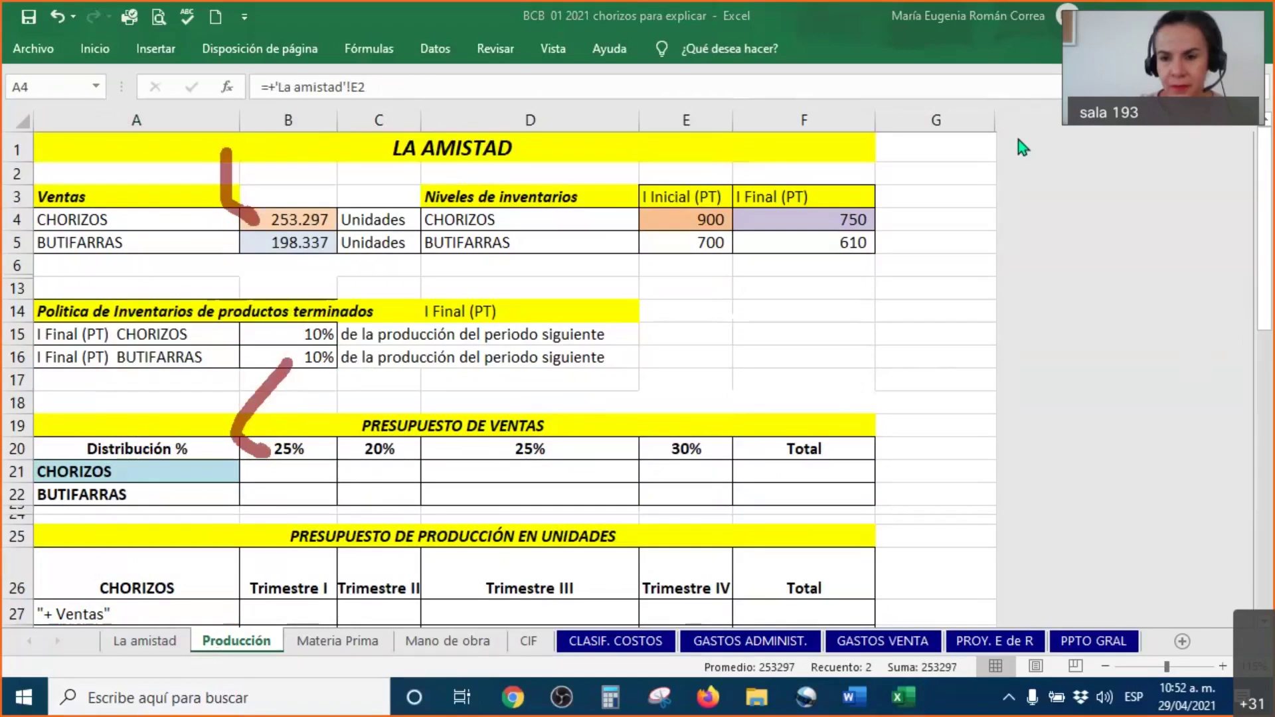
{"action": "key", "text": "Escape"}
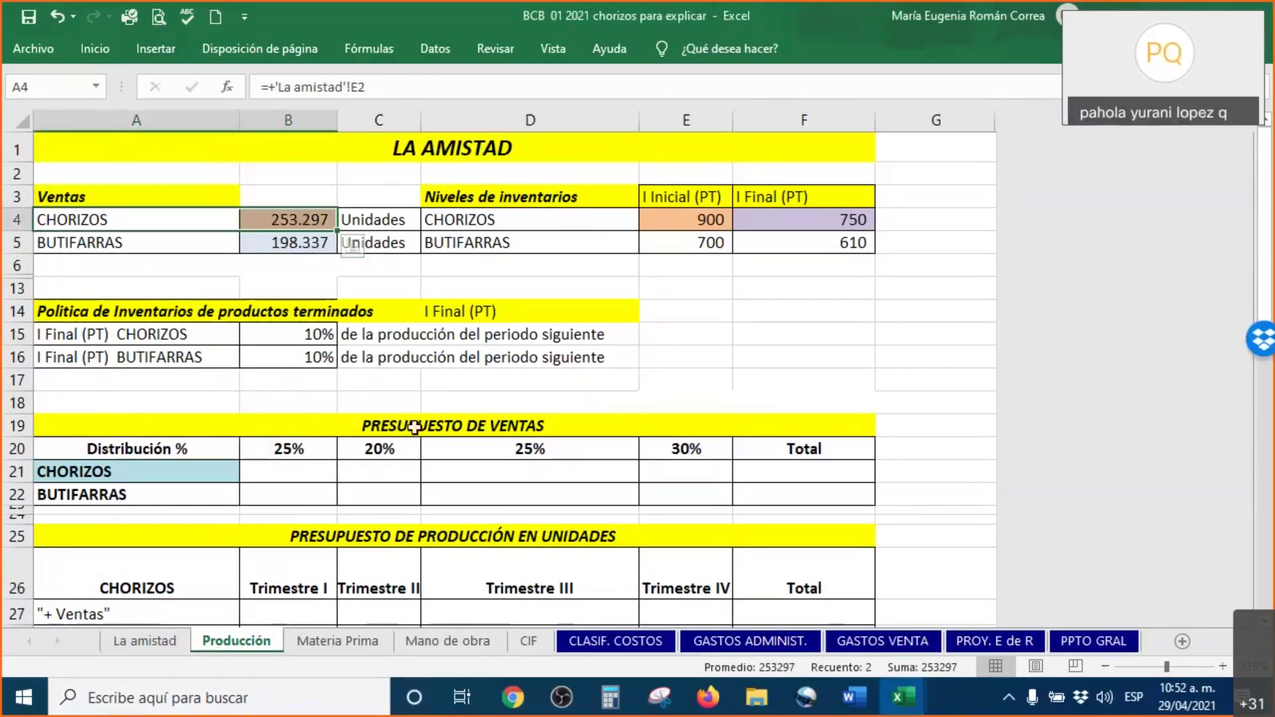
Change the font color of B21 to black to reveal the CHORIZOS sales for the first quarter.
{"action": "right_click", "coordinate": [307, 468]}
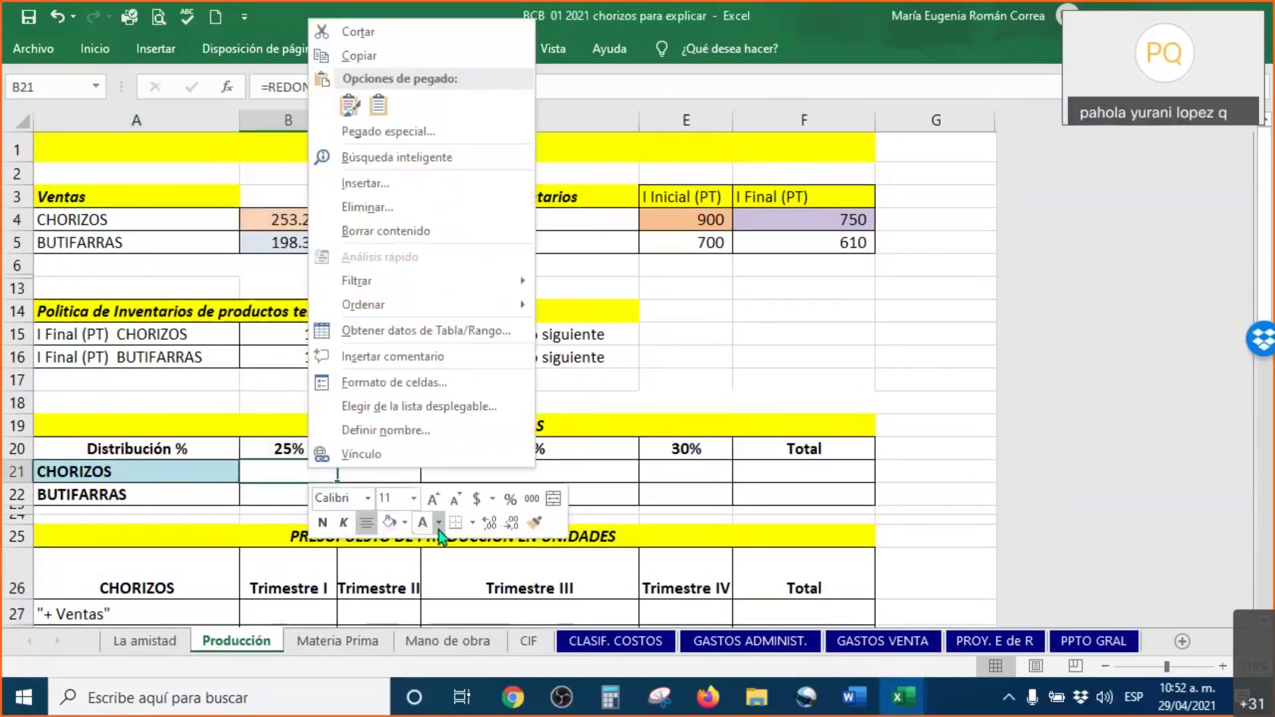
{"action": "left_click", "coordinate": [439, 524]}
{"action": "left_click", "coordinate": [431, 240]}
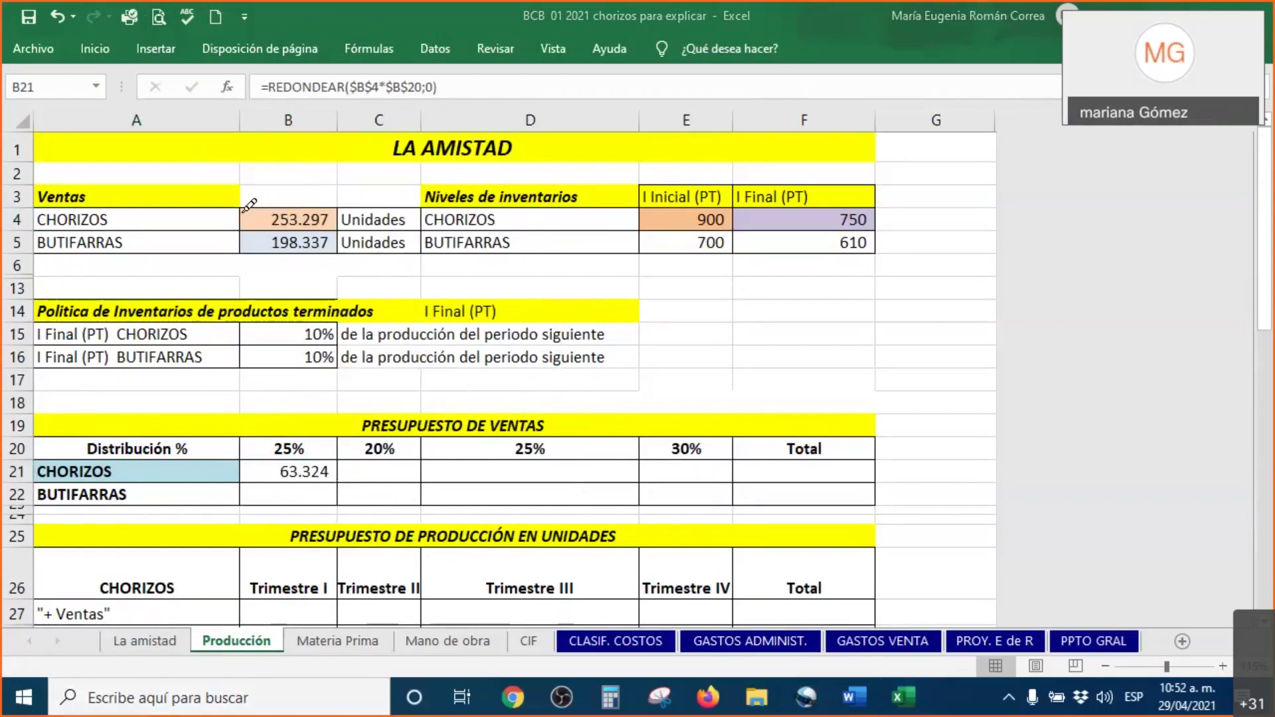
Temporarily mark the CHORIZOS sales in B4 and the percentages in B20, C20 and D20 used for the quarterly sales.
{"action": "left_click_drag", "start_coordinate": [263, 224], "coordinate": [263, 165]}
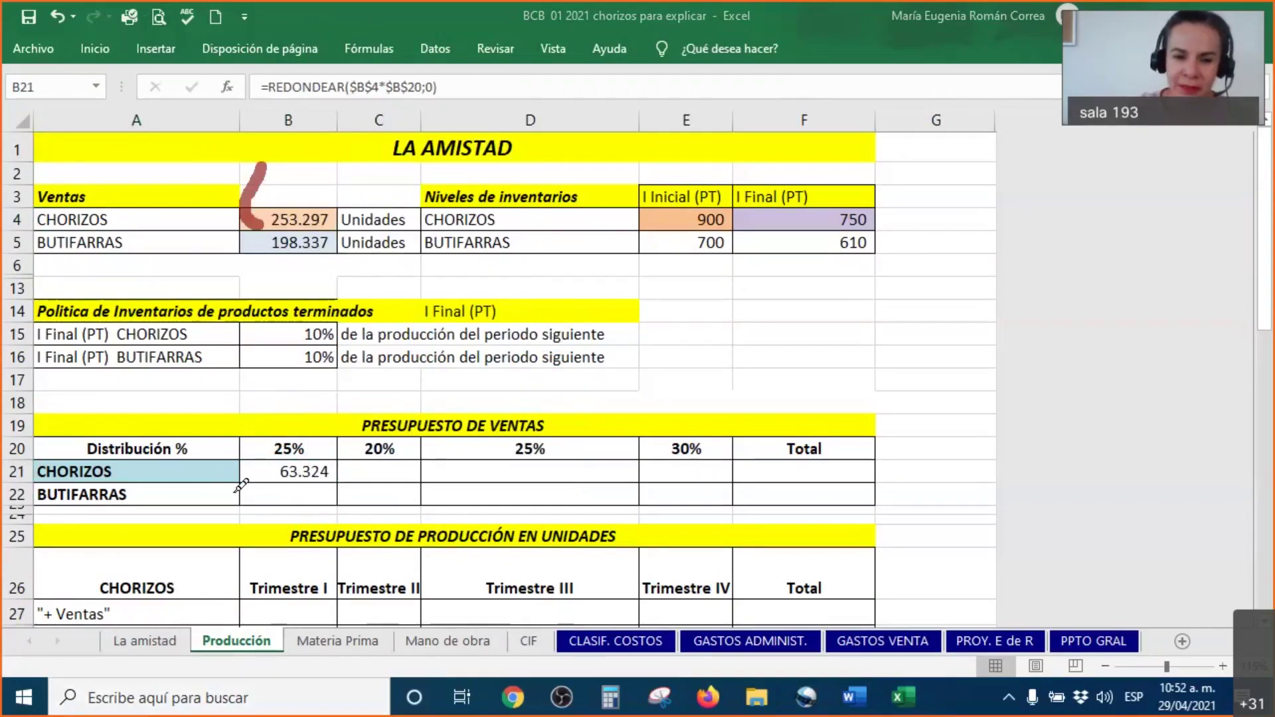
{"action": "left_click_drag", "start_coordinate": [261, 455], "coordinate": [257, 399]}
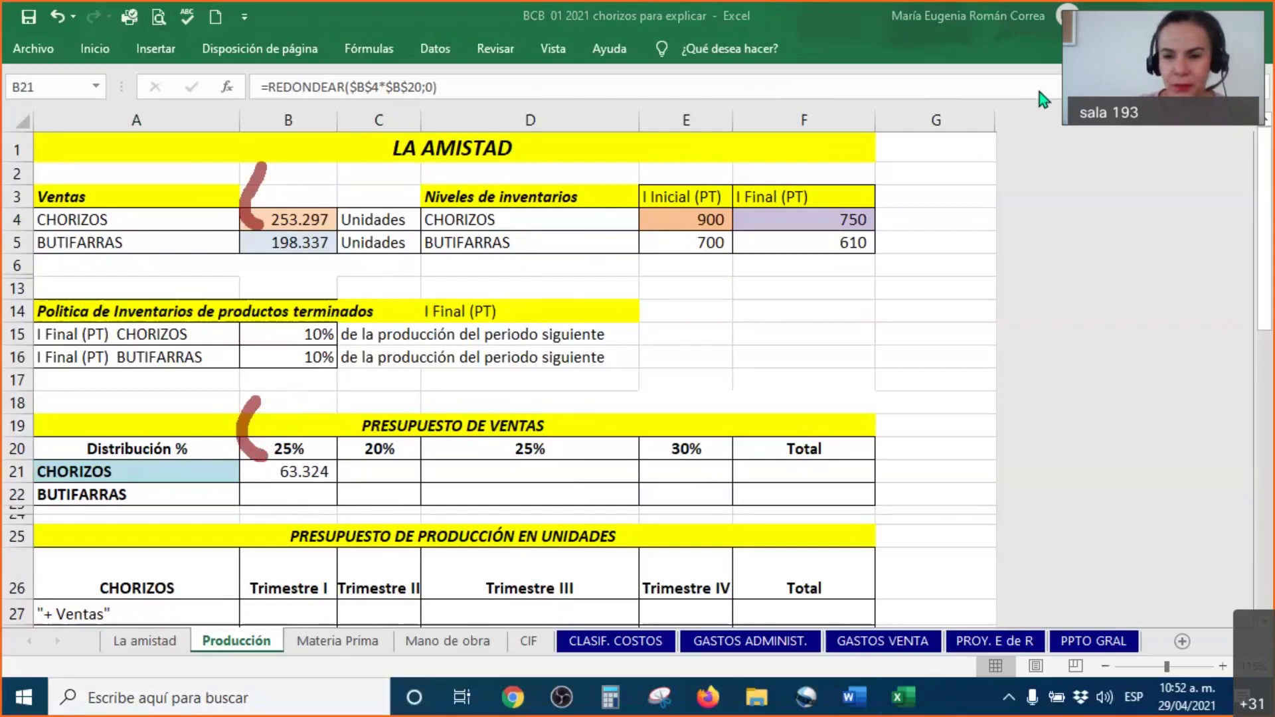
{"action": "key", "text": "Escape"}
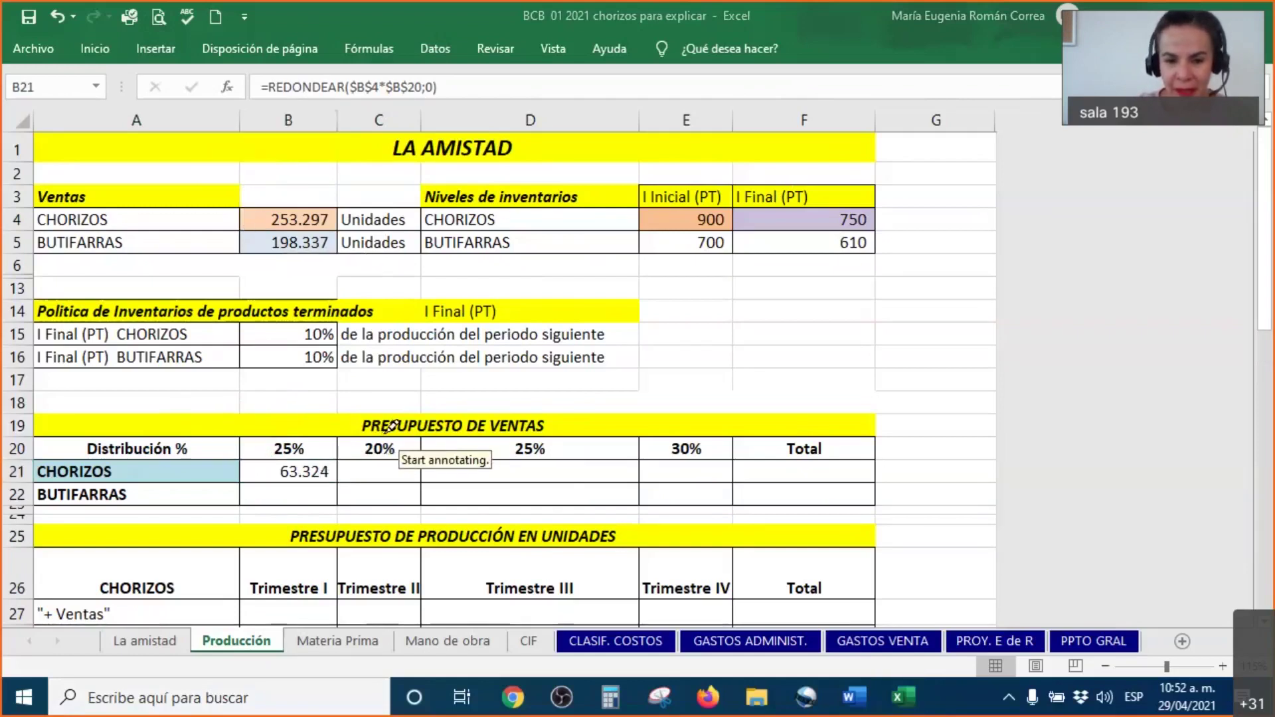
{"action": "left_click_drag", "start_coordinate": [382, 433], "coordinate": [398, 352]}
{"action": "left_click_drag", "start_coordinate": [550, 430], "coordinate": [576, 367]}
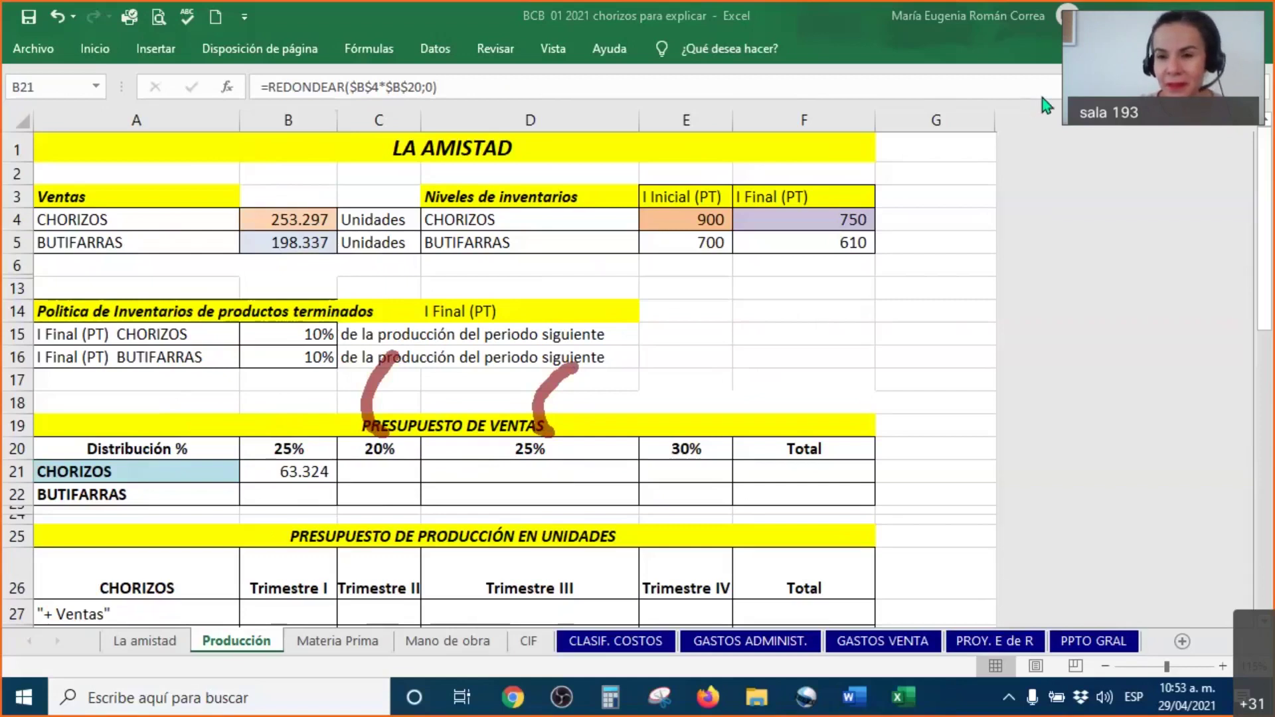
{"action": "left_click", "coordinate": [597, 30]}
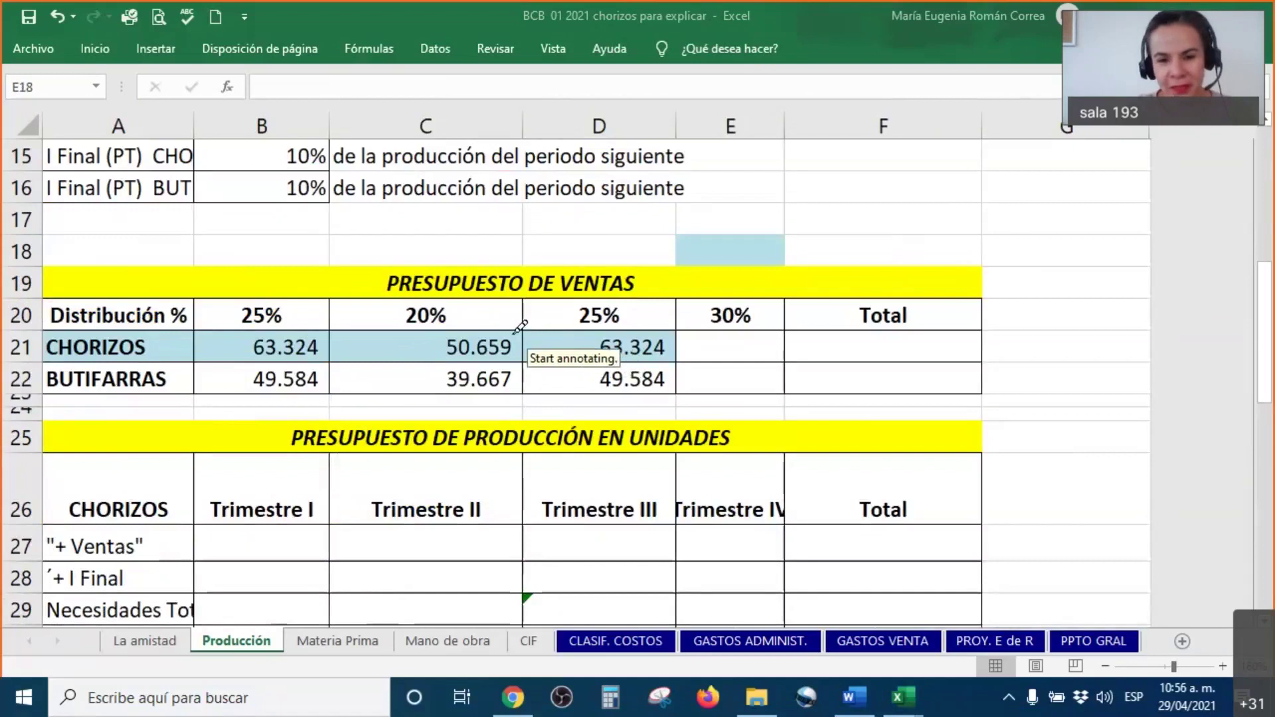
Tick off the budgeted sales in C21, D21 and B22:D22 with temporary annotations, then inspect the formula in E21.
{"action": "left_click_drag", "start_coordinate": [512, 332], "coordinate": [563, 302]}
{"action": "mouse_move", "coordinate": [648, 324]}
{"action": "left_mouse_down"}
{"action": "mouse_move", "coordinate": [662, 330]}
{"action": "mouse_move", "coordinate": [710, 274]}
{"action": "left_mouse_up"}
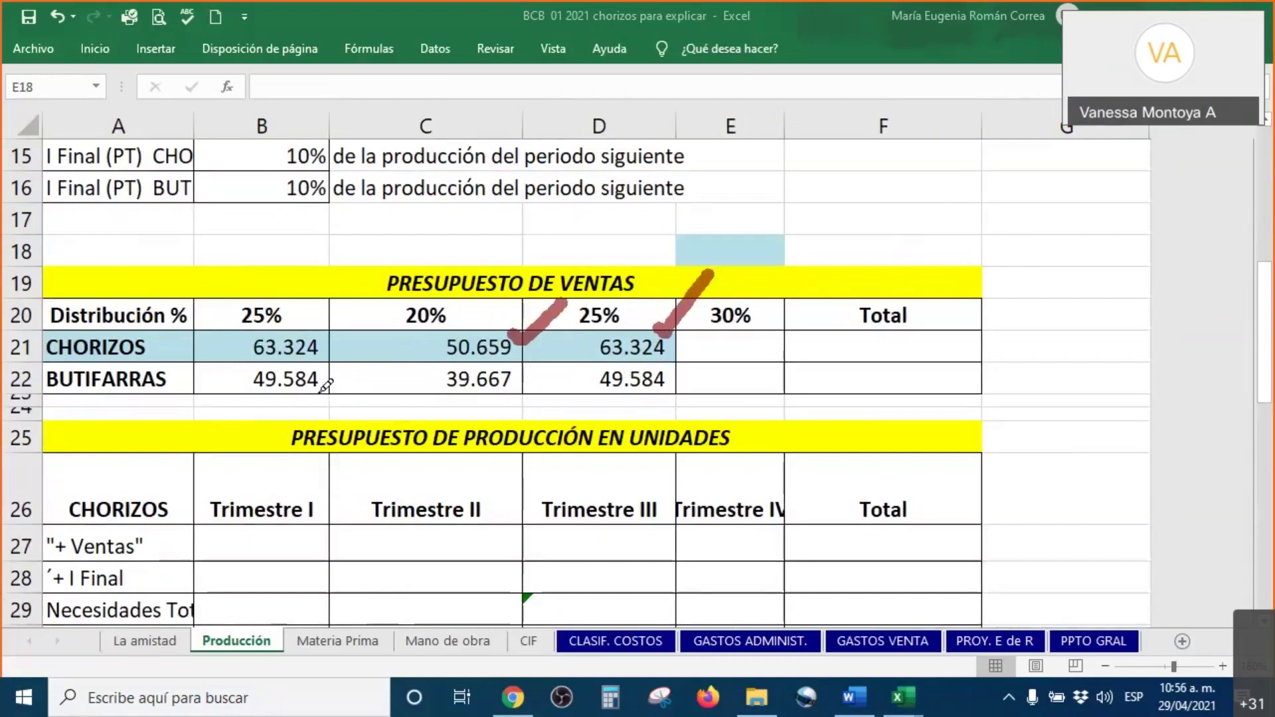
{"action": "left_click_drag", "start_coordinate": [317, 390], "coordinate": [372, 357]}
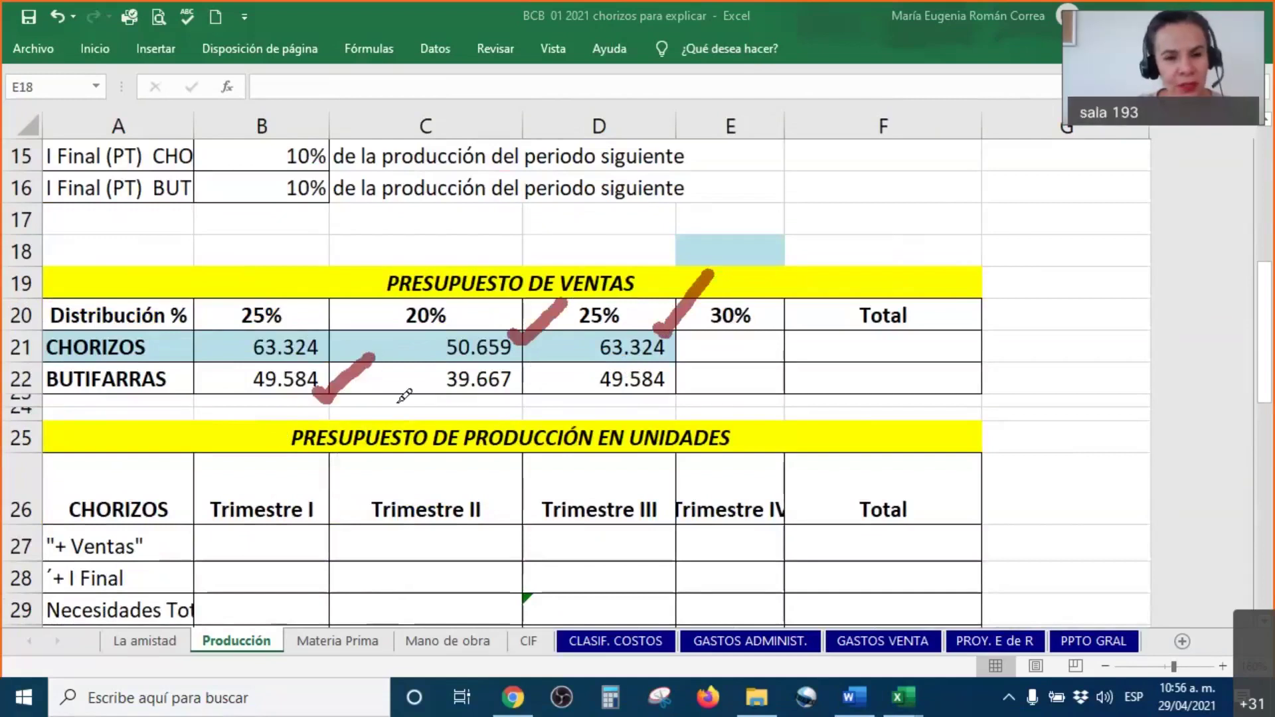
{"action": "left_click_drag", "start_coordinate": [512, 393], "coordinate": [546, 361]}
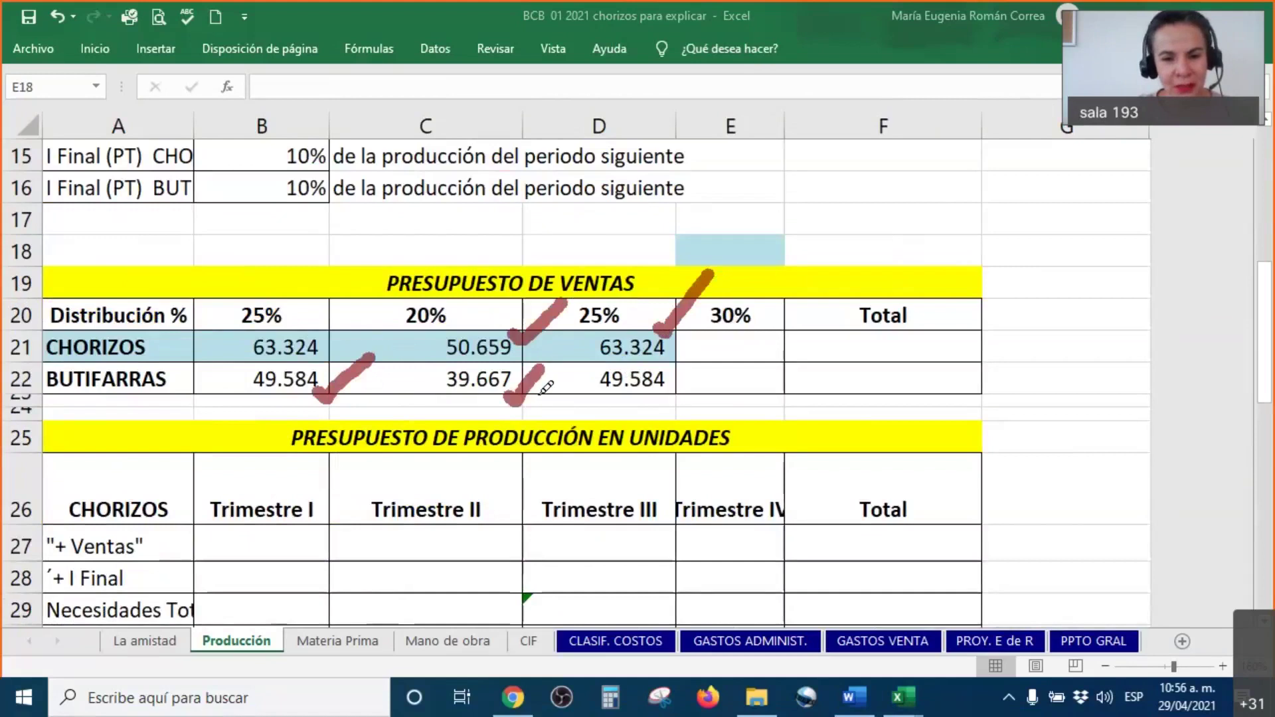
{"action": "left_click_drag", "start_coordinate": [639, 405], "coordinate": [694, 371]}
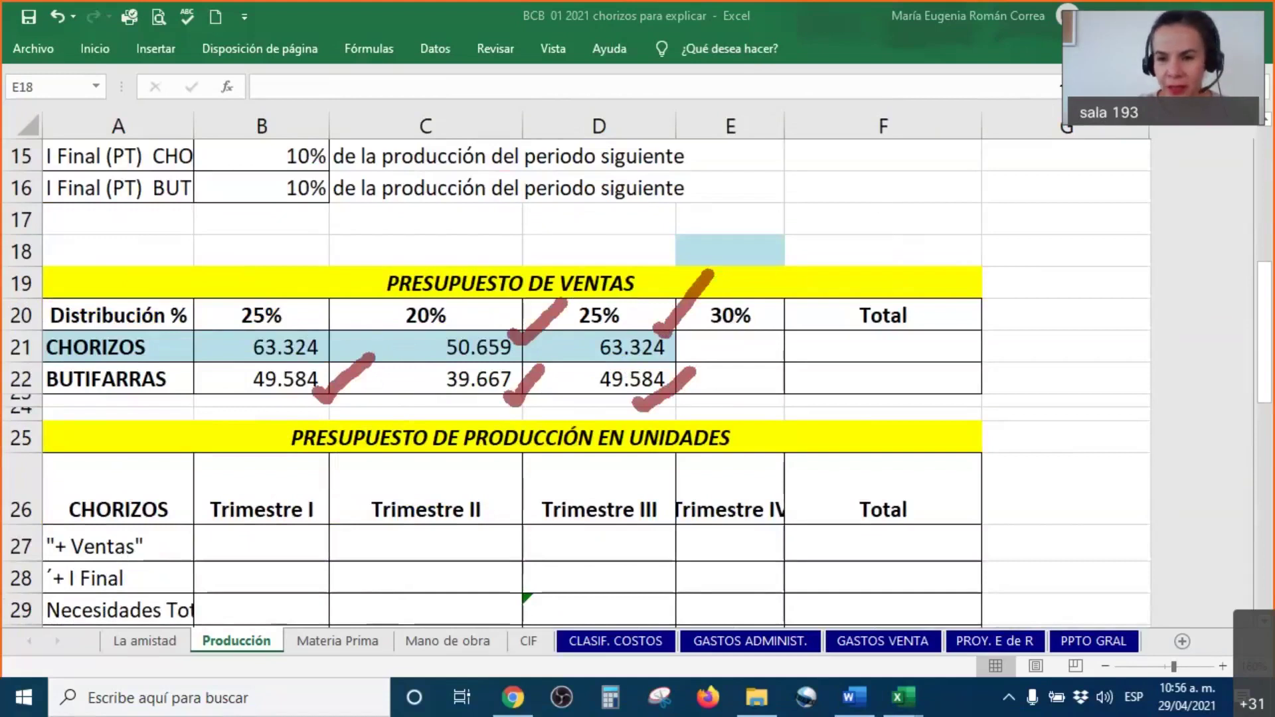
{"action": "left_click", "coordinate": [718, 349]}
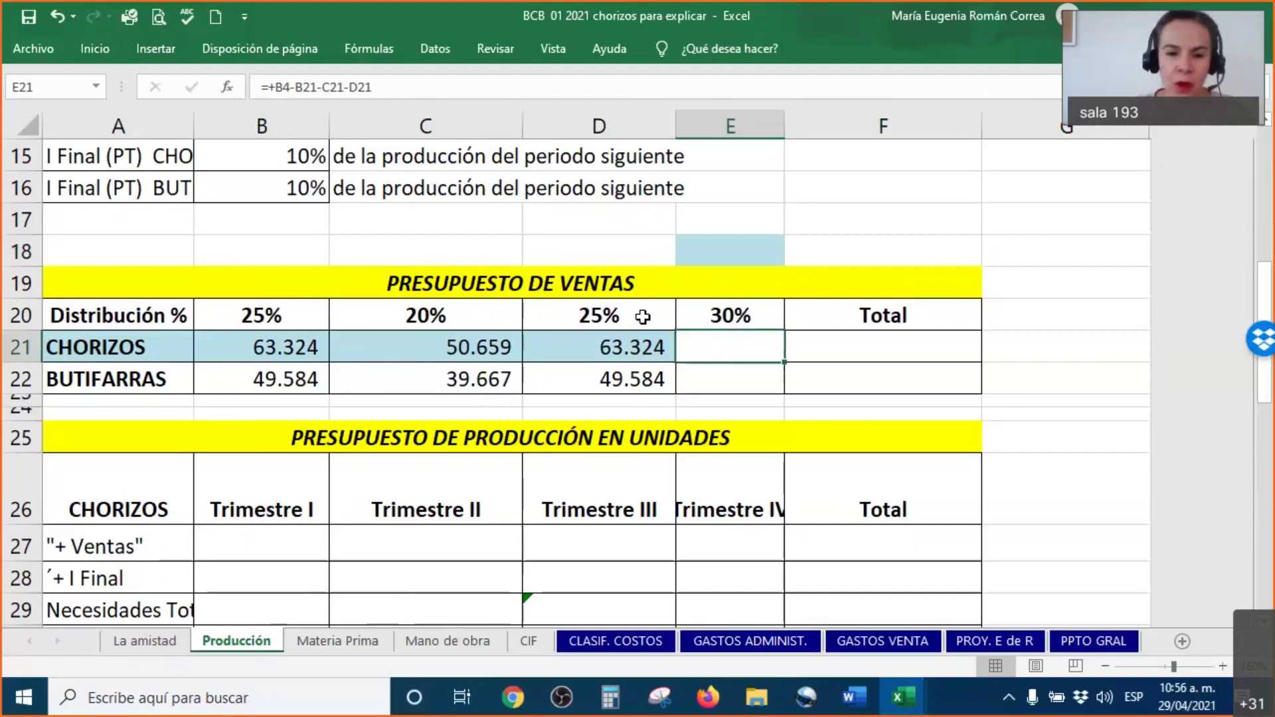
Format the CHORIZOS and BUTIFARRAS sales in B21:D22 to show two decimal places.
{"action": "left_click_drag", "start_coordinate": [251, 355], "coordinate": [550, 394]}
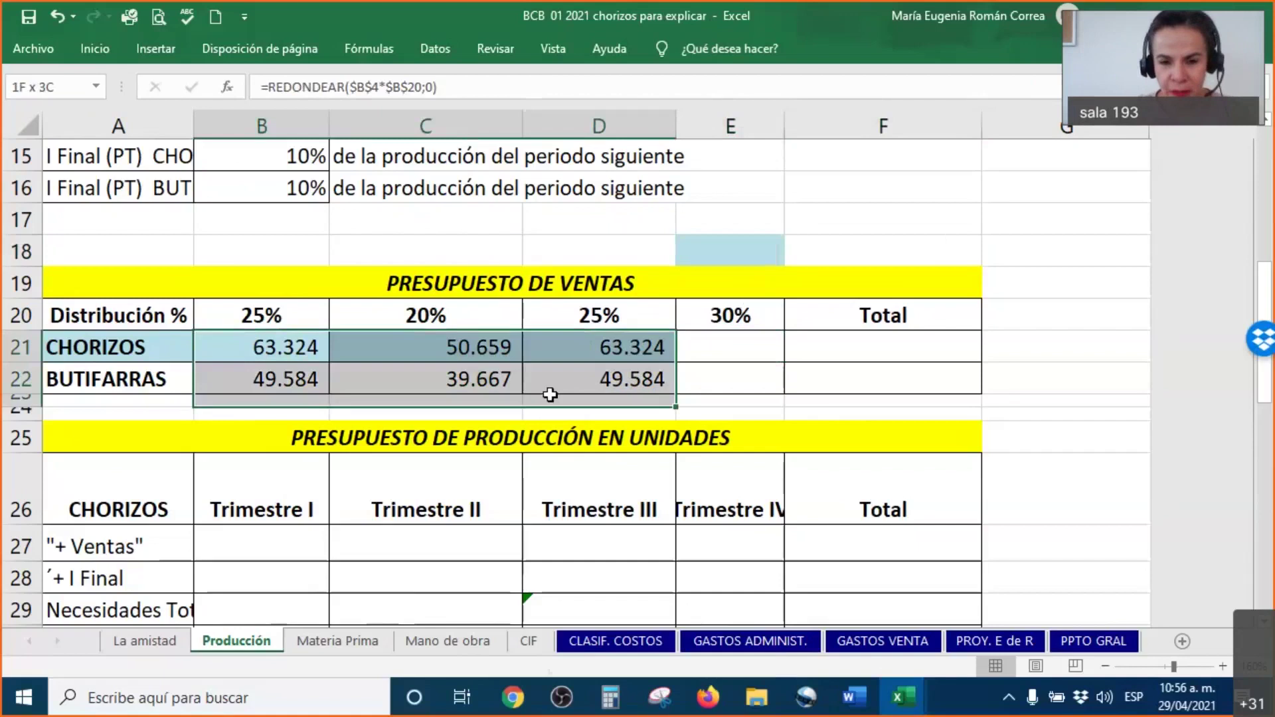
{"action": "right_click", "coordinate": [550, 395]}
{"action": "left_click", "coordinate": [731, 192]}
{"action": "left_click", "coordinate": [730, 192]}
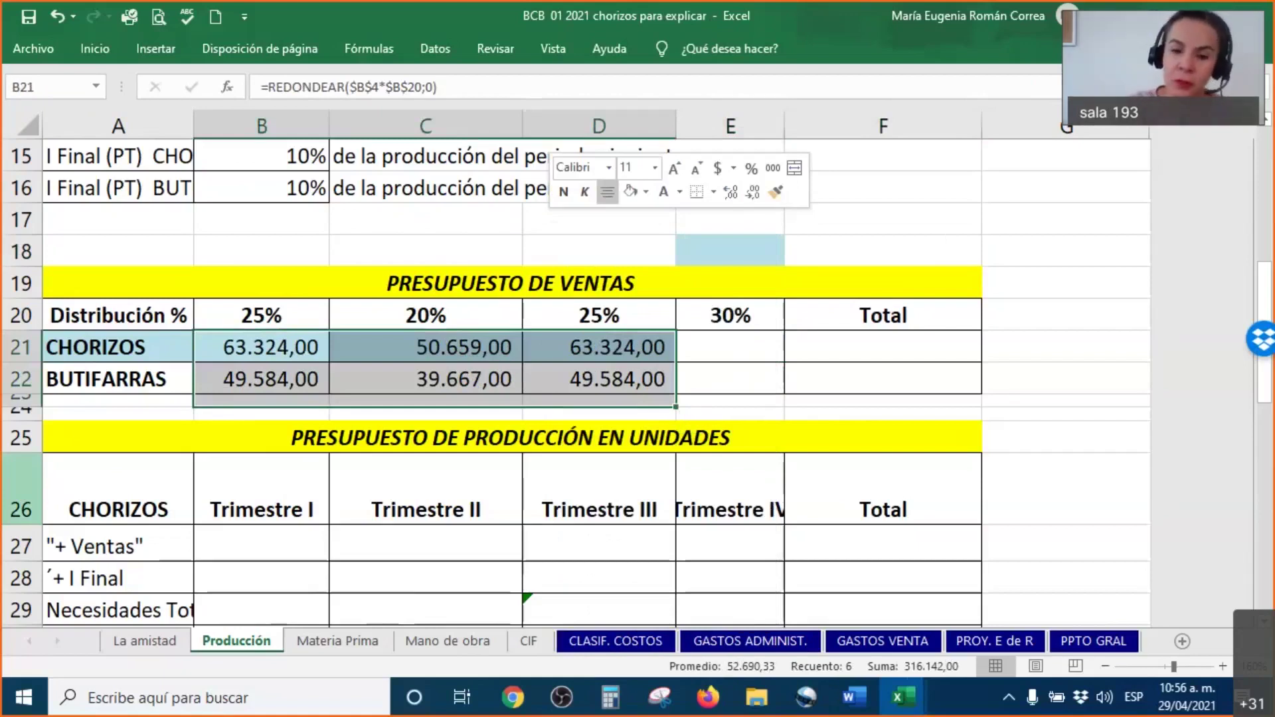
Review the rounded sales of the first three quarters in B21:D22, column by column and as a whole block.
{"action": "left_click", "coordinate": [300, 338]}
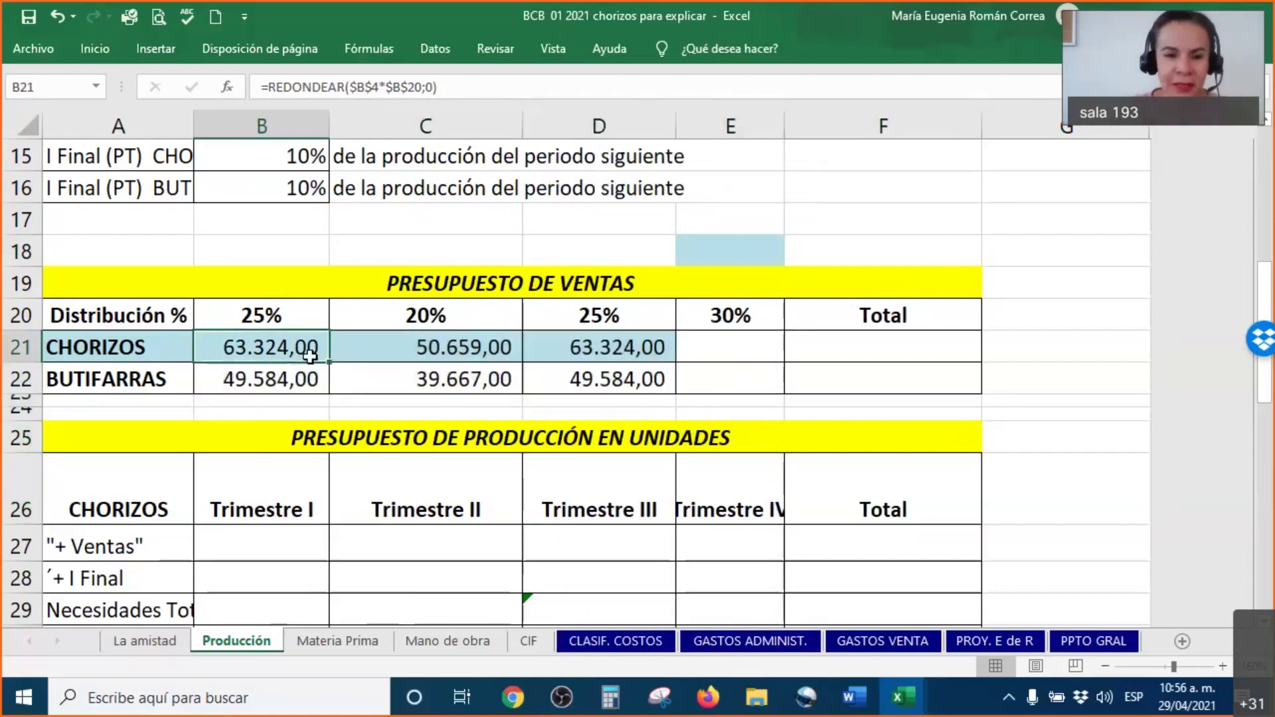
{"action": "left_click_drag", "start_coordinate": [312, 392], "coordinate": [315, 364]}
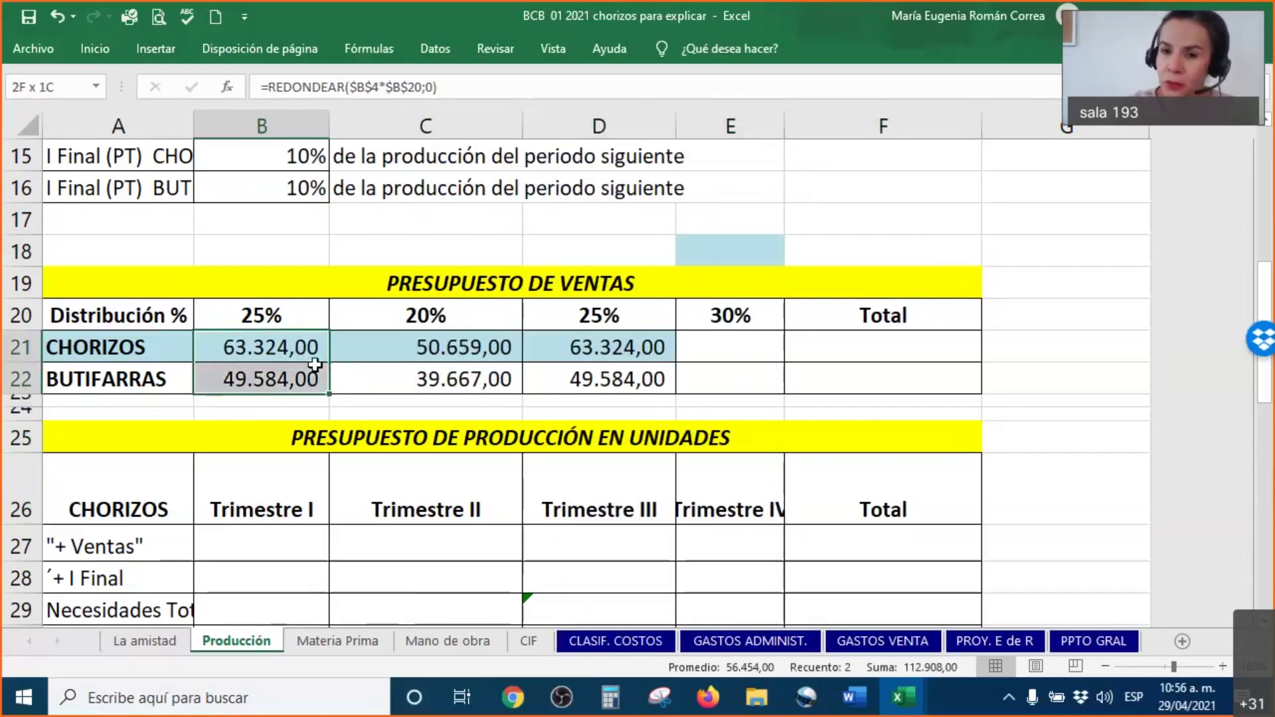
{"action": "key", "text": "ctrl+v"}
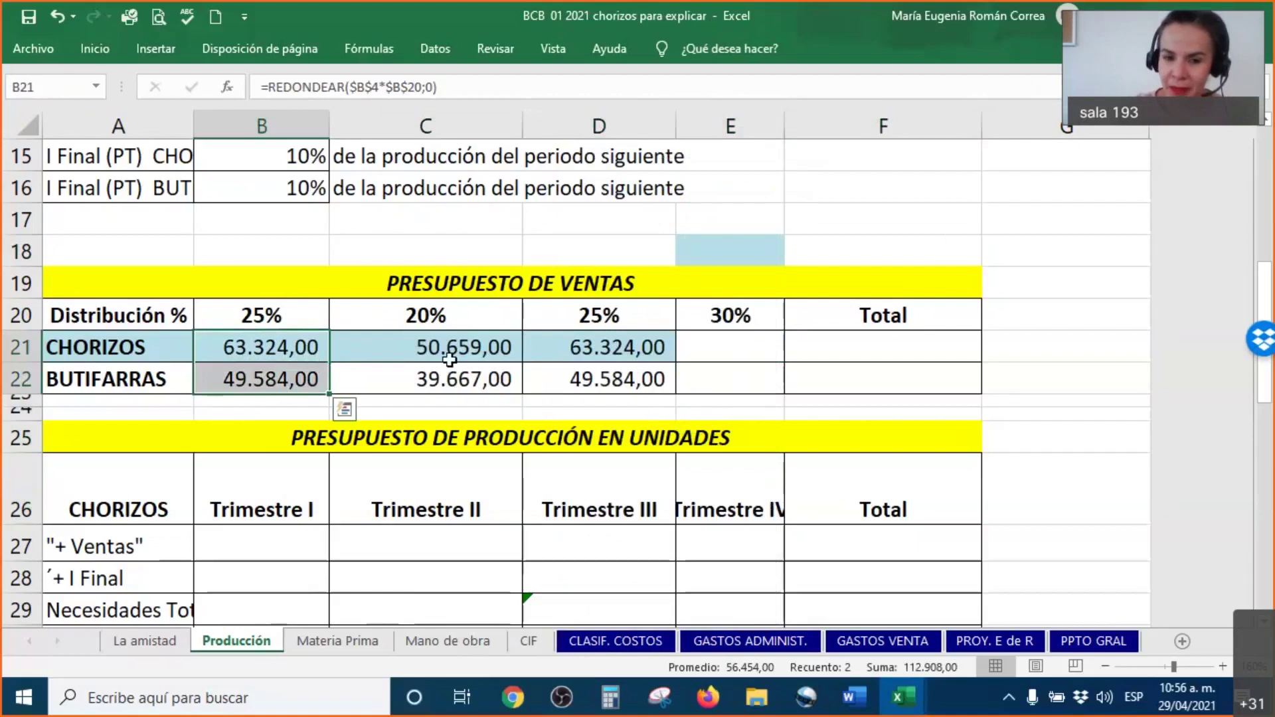
{"action": "left_click_drag", "start_coordinate": [449, 349], "coordinate": [449, 379]}
{"action": "key", "text": "ctrl+v"}
{"action": "left_click_drag", "start_coordinate": [574, 349], "coordinate": [574, 379]}
{"action": "key", "text": "ctrl+v"}
{"action": "key", "text": "Escape"}
{"action": "left_click_drag", "start_coordinate": [257, 352], "coordinate": [598, 379]}
{"action": "key", "text": "ctrl+v"}
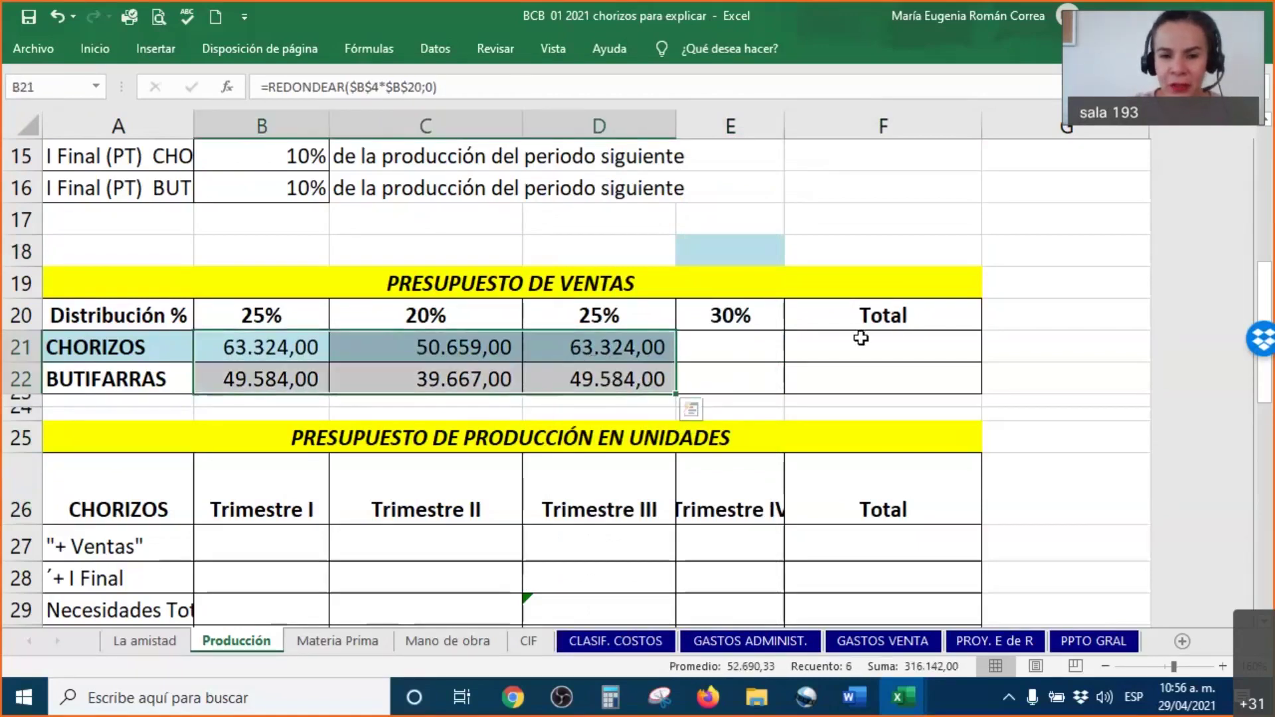
Select the CHORIZOS quarterly sales in B21:E21 and compare their sum with the annual sales in B4.
{"action": "scroll", "coordinate": [861, 338], "scroll_direction": "up", "scroll_amount": 1}
{"action": "left_click", "coordinate": [863, 444]}
{"action": "left_click_drag", "start_coordinate": [225, 445], "coordinate": [709, 440]}
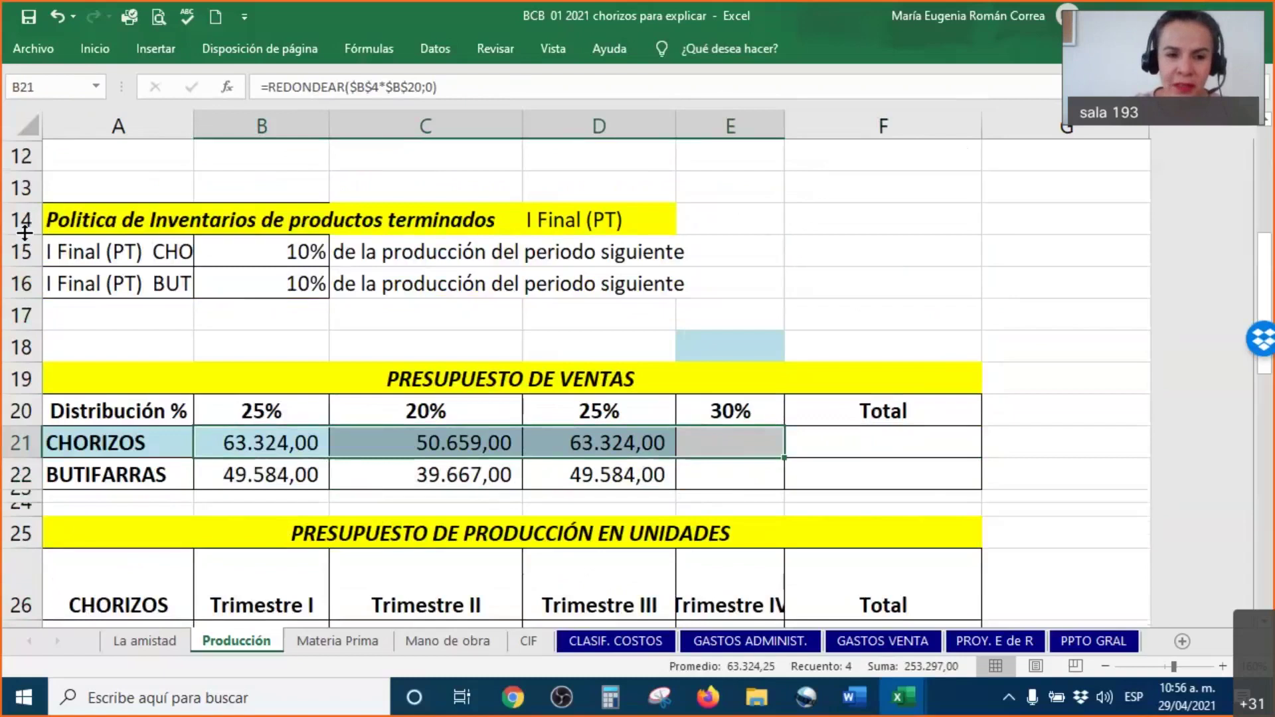
{"action": "scroll", "coordinate": [25, 233], "scroll_direction": "up", "scroll_amount": 1}
{"action": "scroll", "coordinate": [13, 203], "scroll_direction": "up", "scroll_amount": 1}
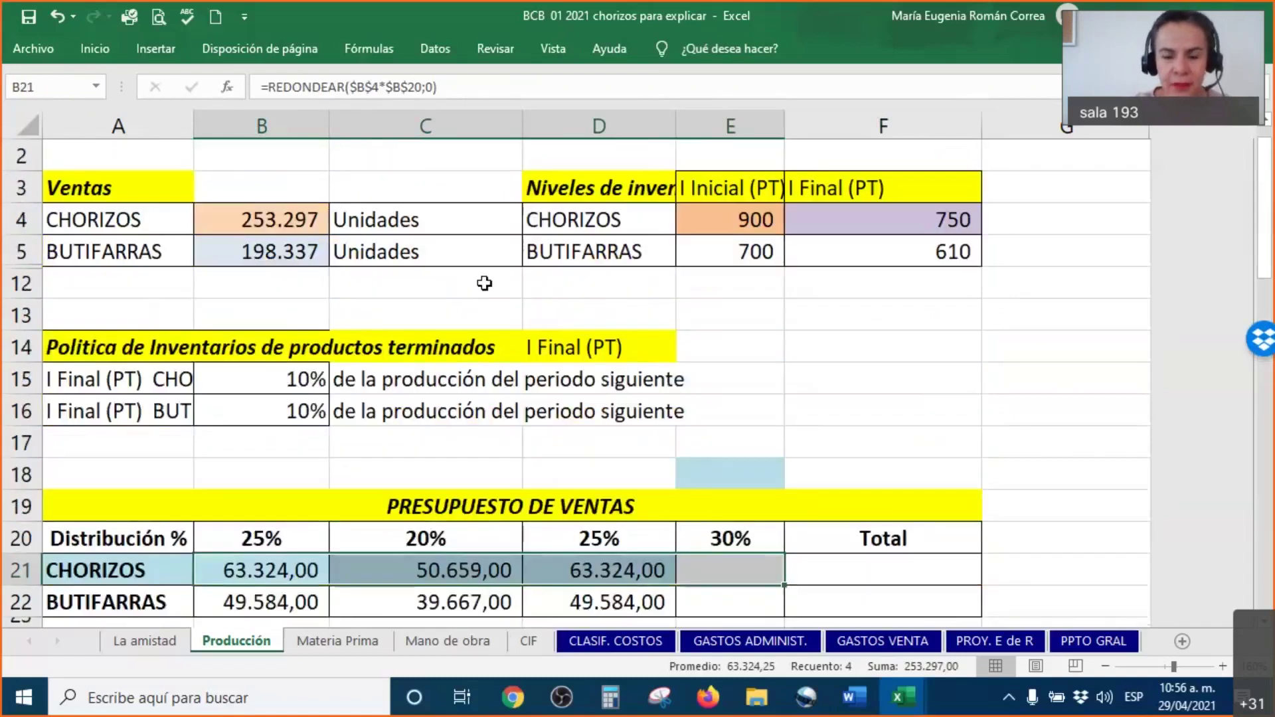
{"action": "scroll", "coordinate": [484, 283], "scroll_direction": "down", "scroll_amount": 2}
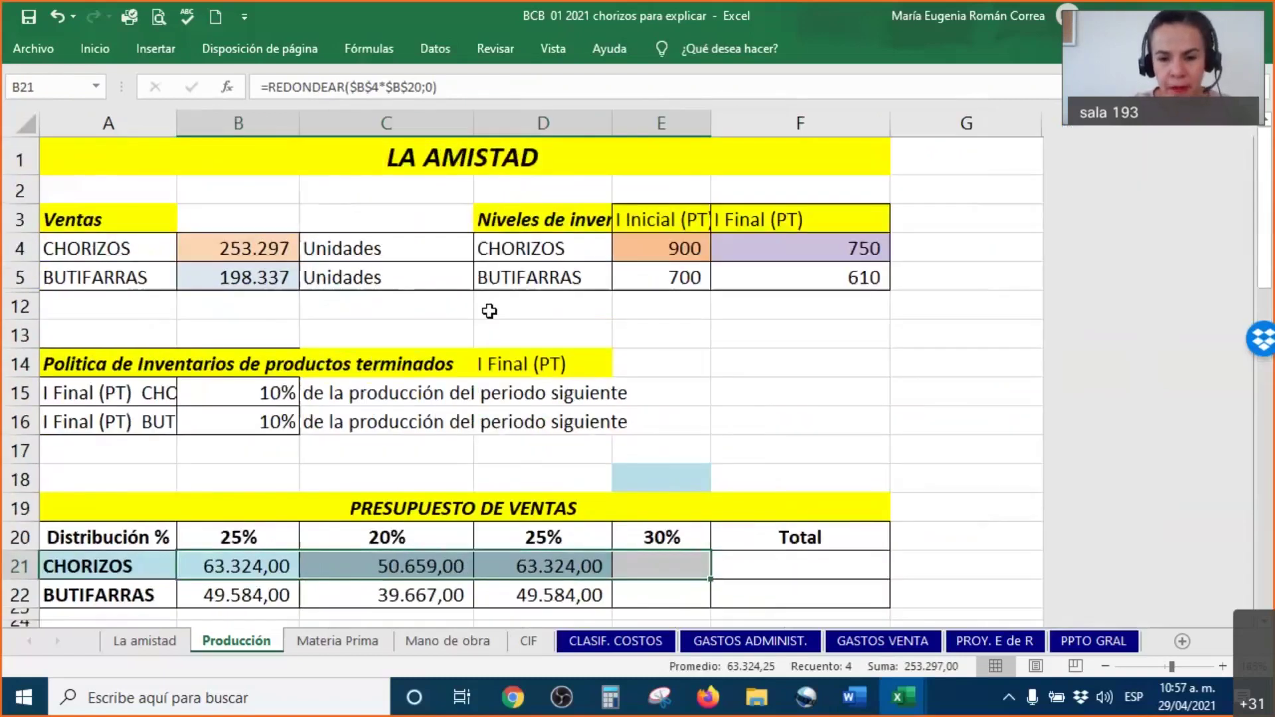
Set the font color of the CHORIZOS total in F21 to Automático to reveal it.
{"action": "left_click", "coordinate": [778, 470]}
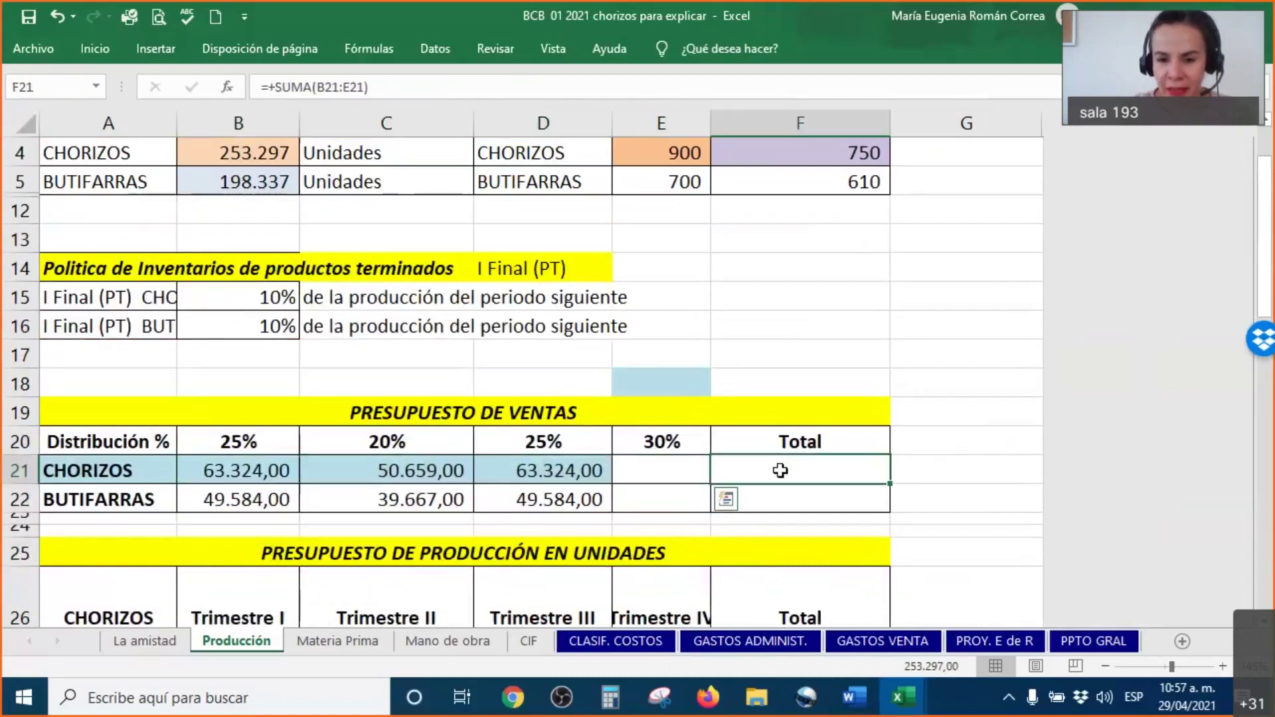
{"action": "right_click", "coordinate": [782, 473]}
{"action": "left_click", "coordinate": [912, 525]}
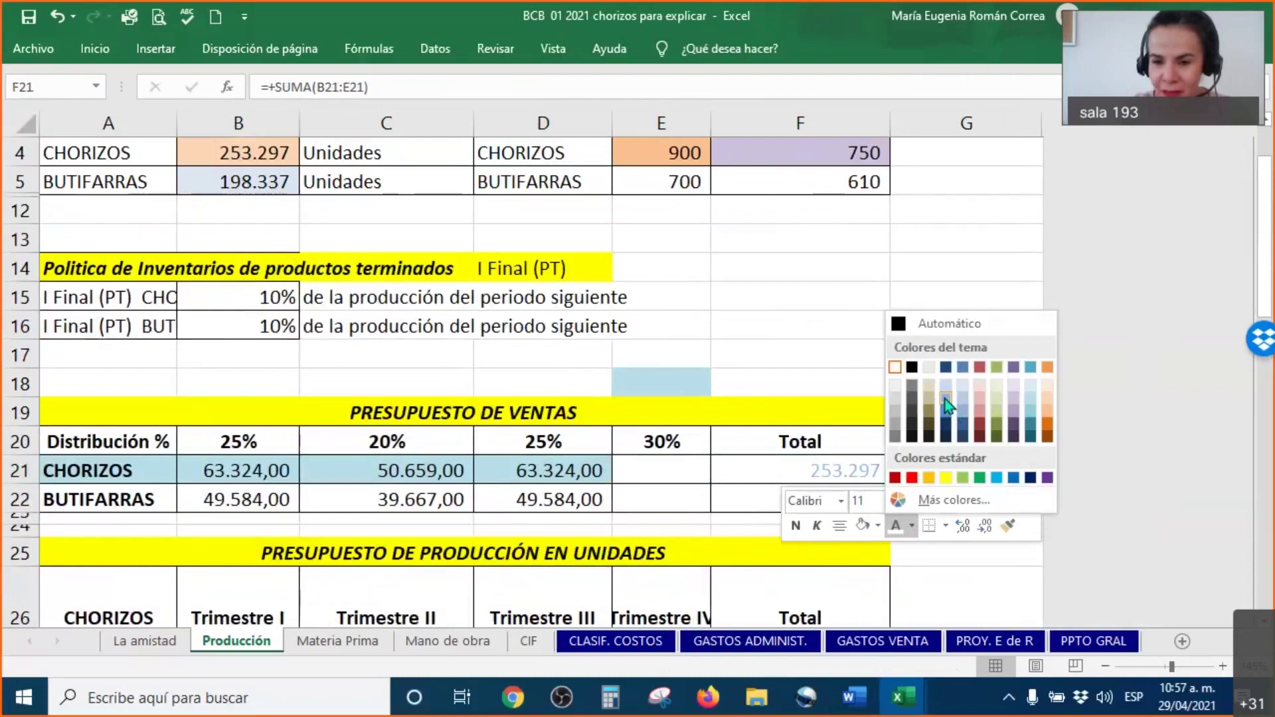
{"action": "left_click", "coordinate": [900, 326]}
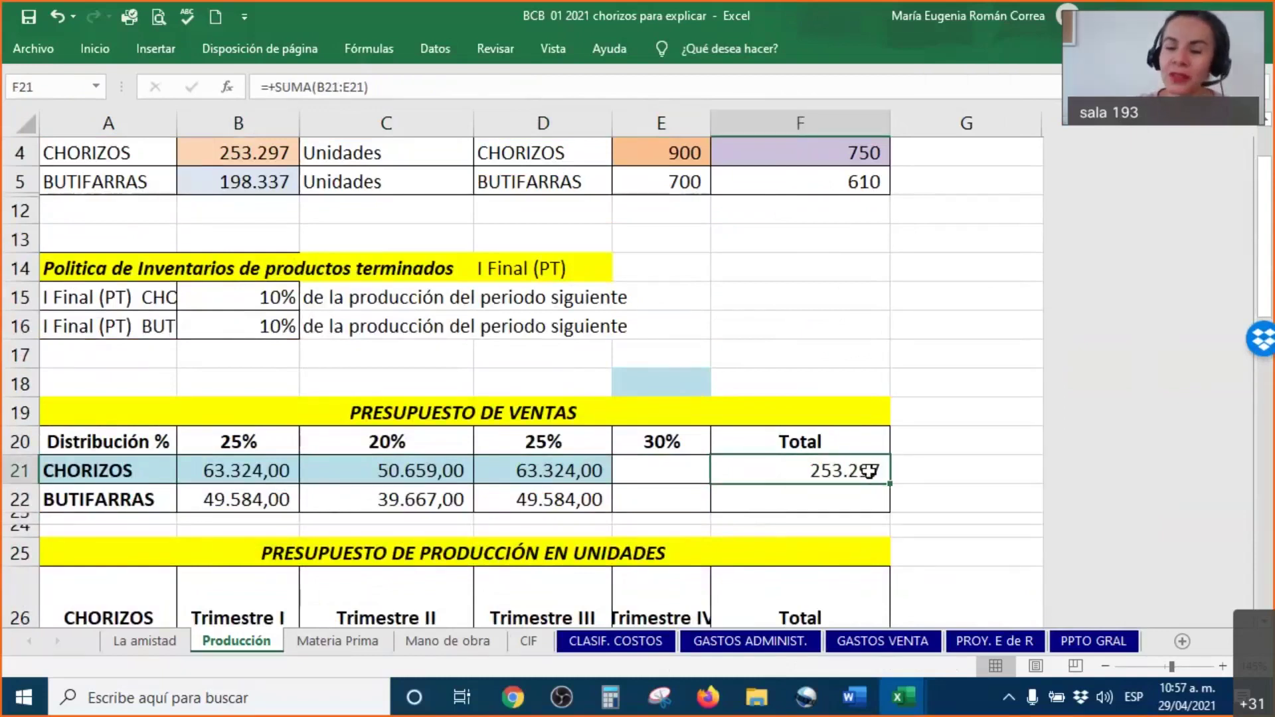
{"action": "left_click", "coordinate": [675, 470]}
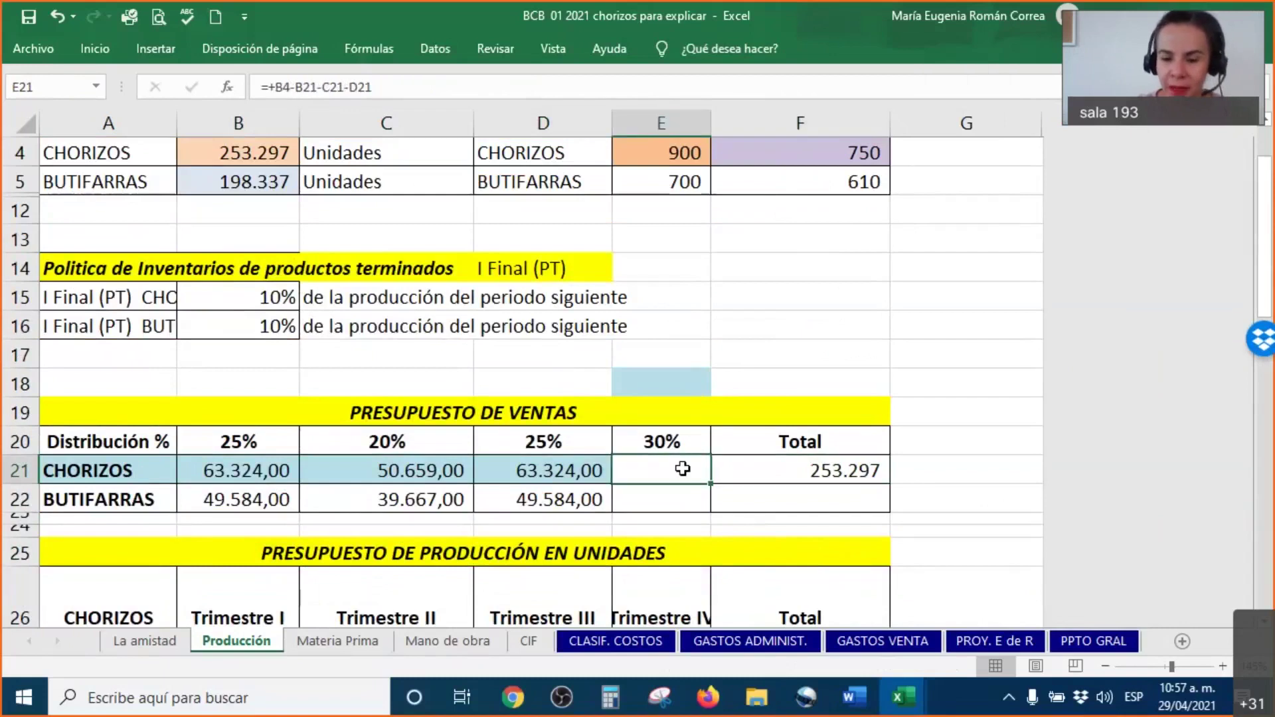
{"action": "left_click", "coordinate": [675, 375]}
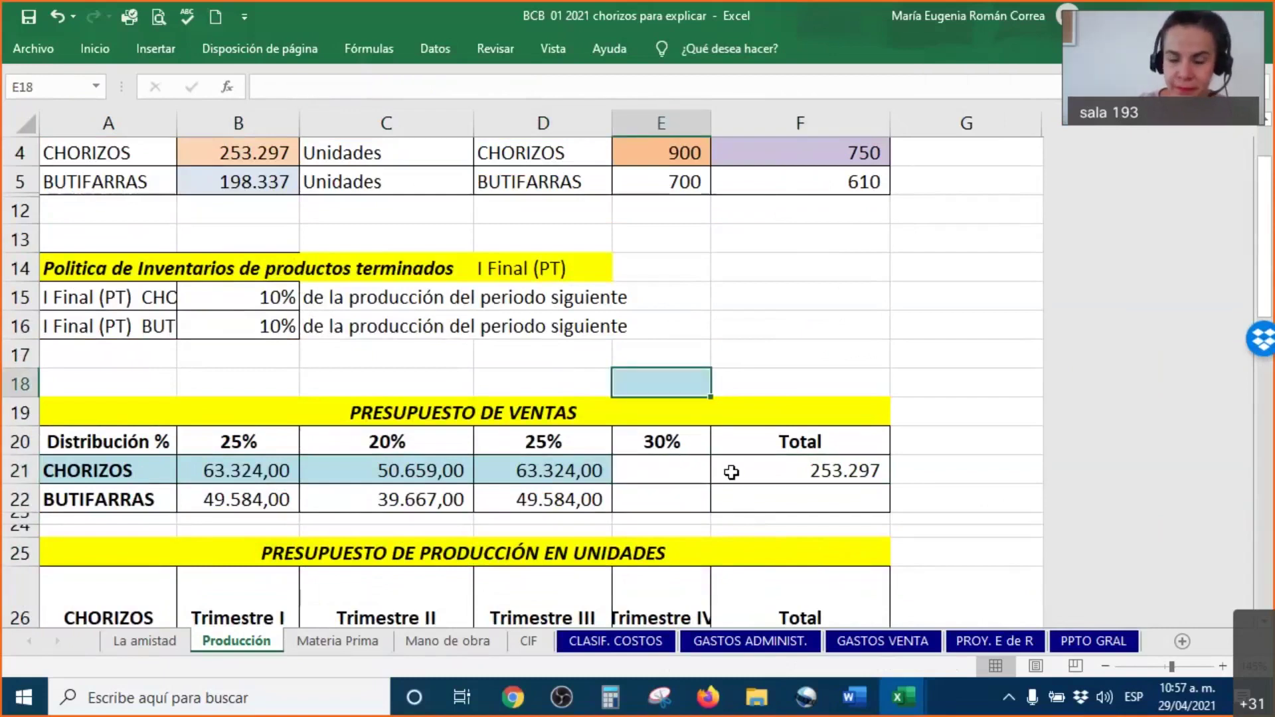
{"action": "type", "text": "+"}
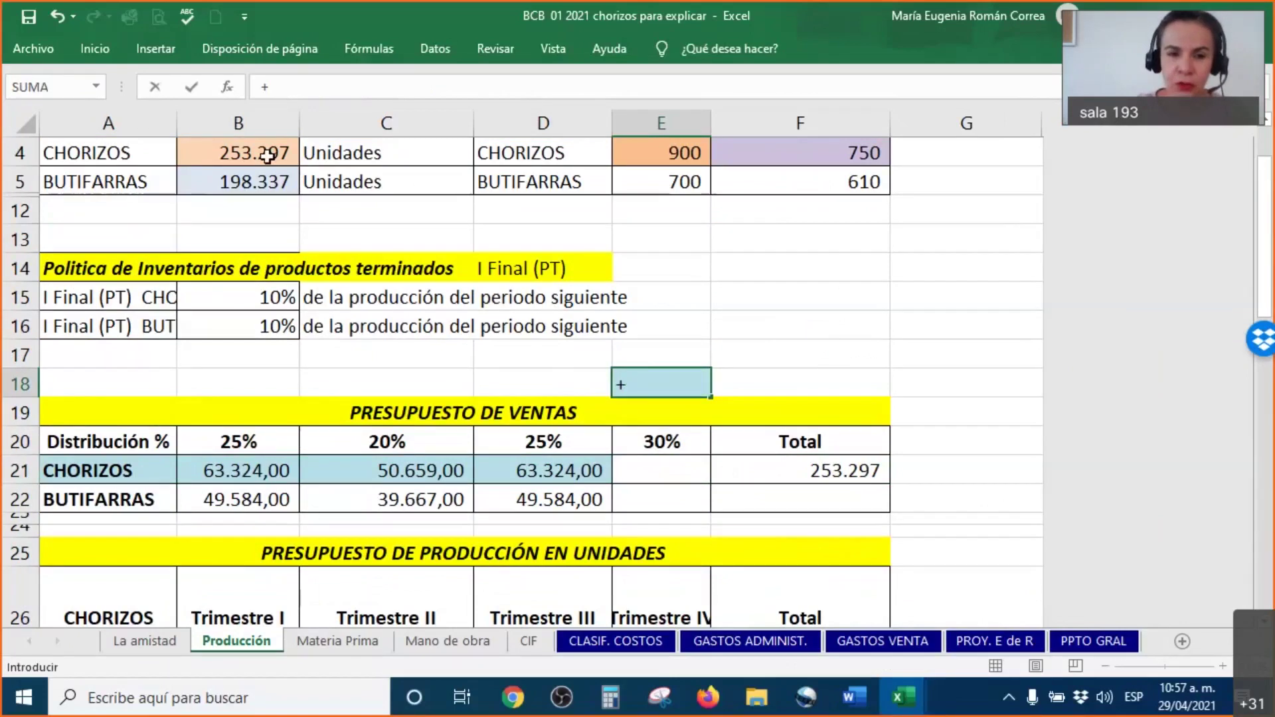
{"action": "left_click", "coordinate": [268, 157]}
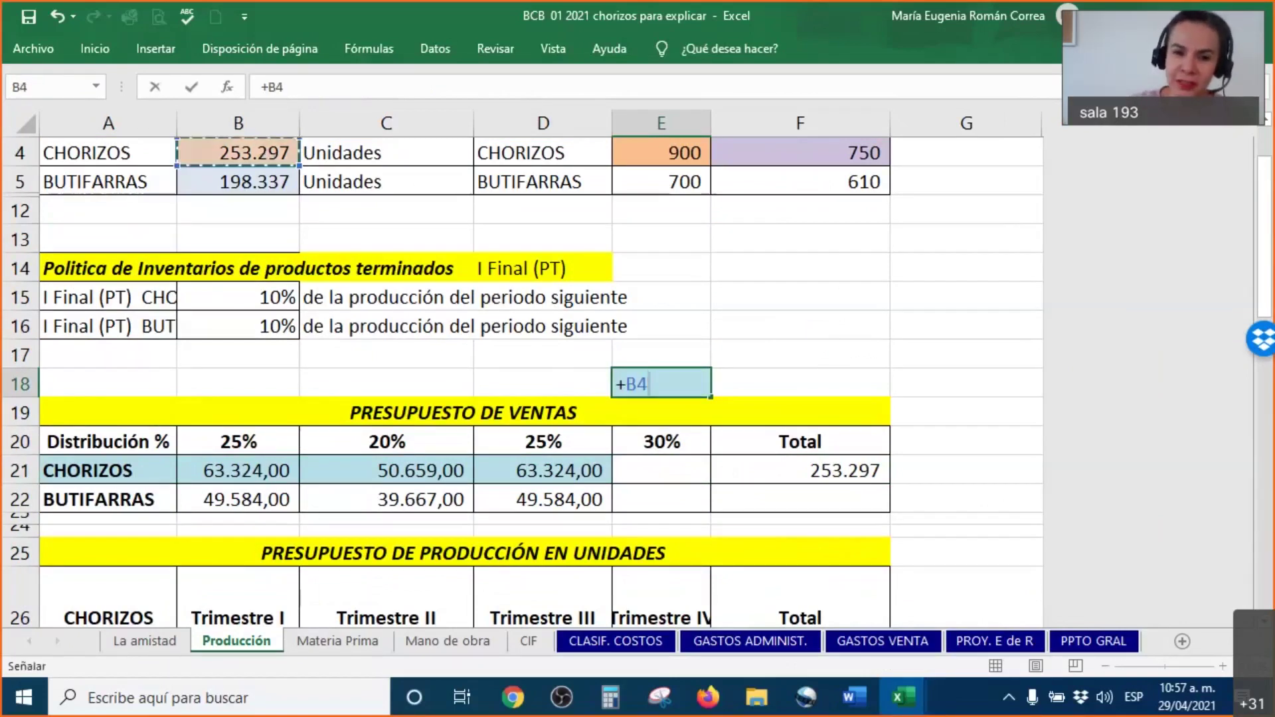
{"action": "key", "text": "BackSpace"}
{"action": "key", "text": "BackSpace"}
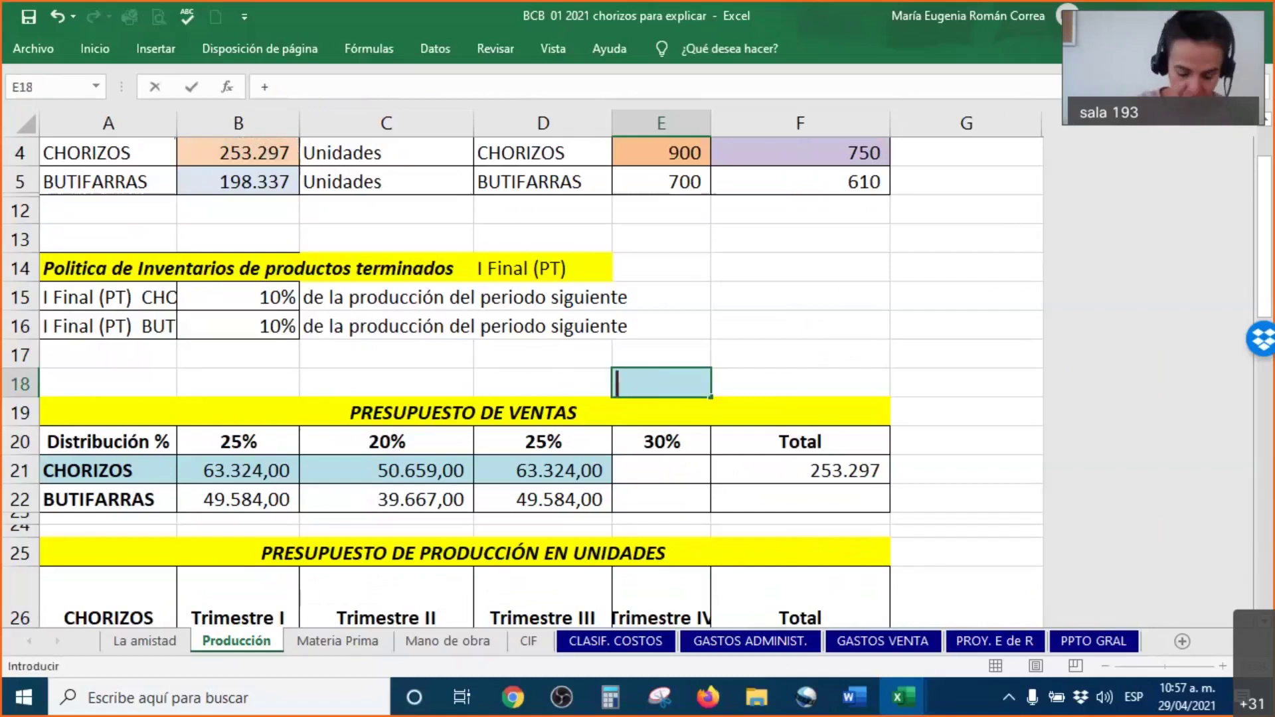
Calculate the CHORIZOS fourth-quarter sales in E18 with the formula =B4-B21-C21-D21 and review it.
{"action": "type", "text": "="}
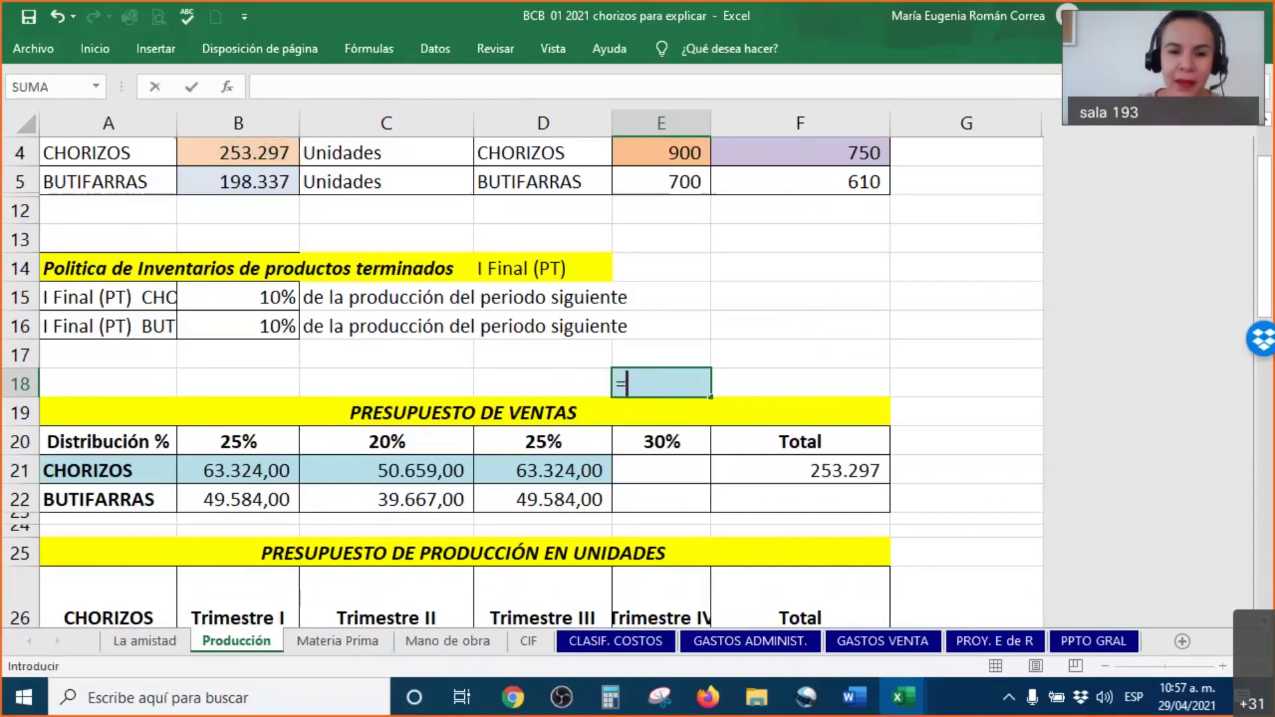
{"action": "left_click", "coordinate": [228, 153]}
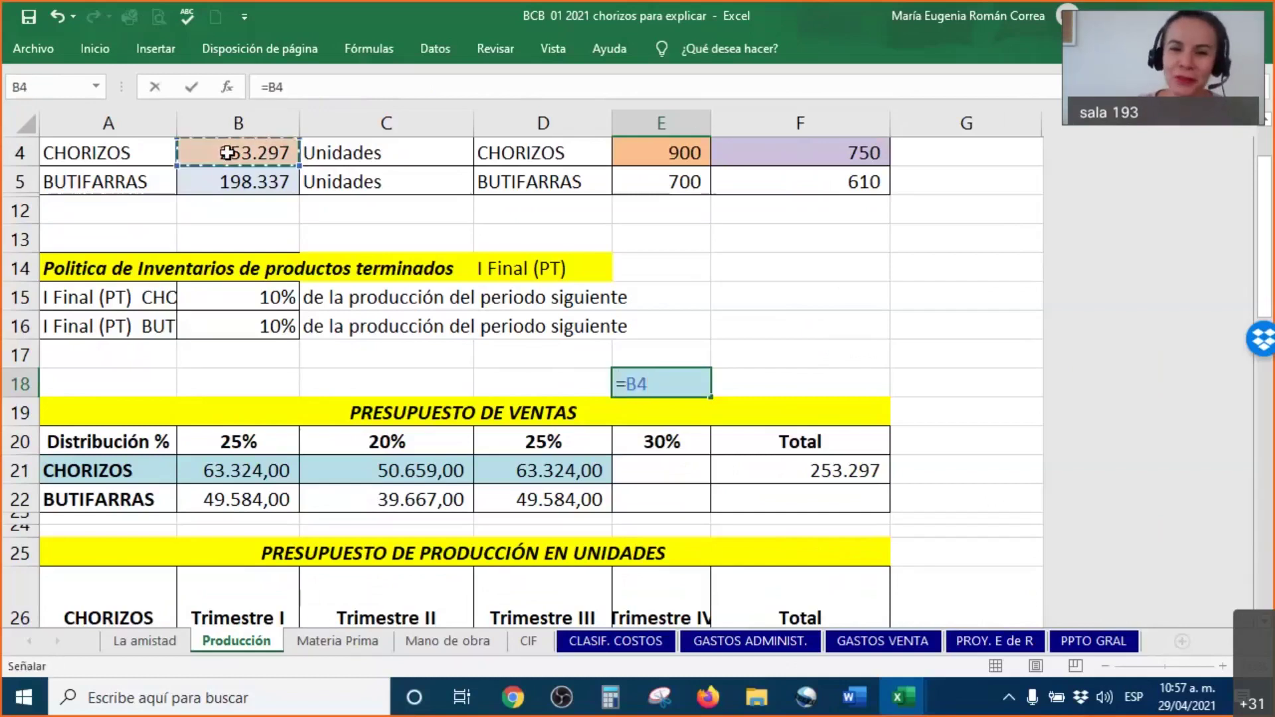
{"action": "type", "text": "-"}
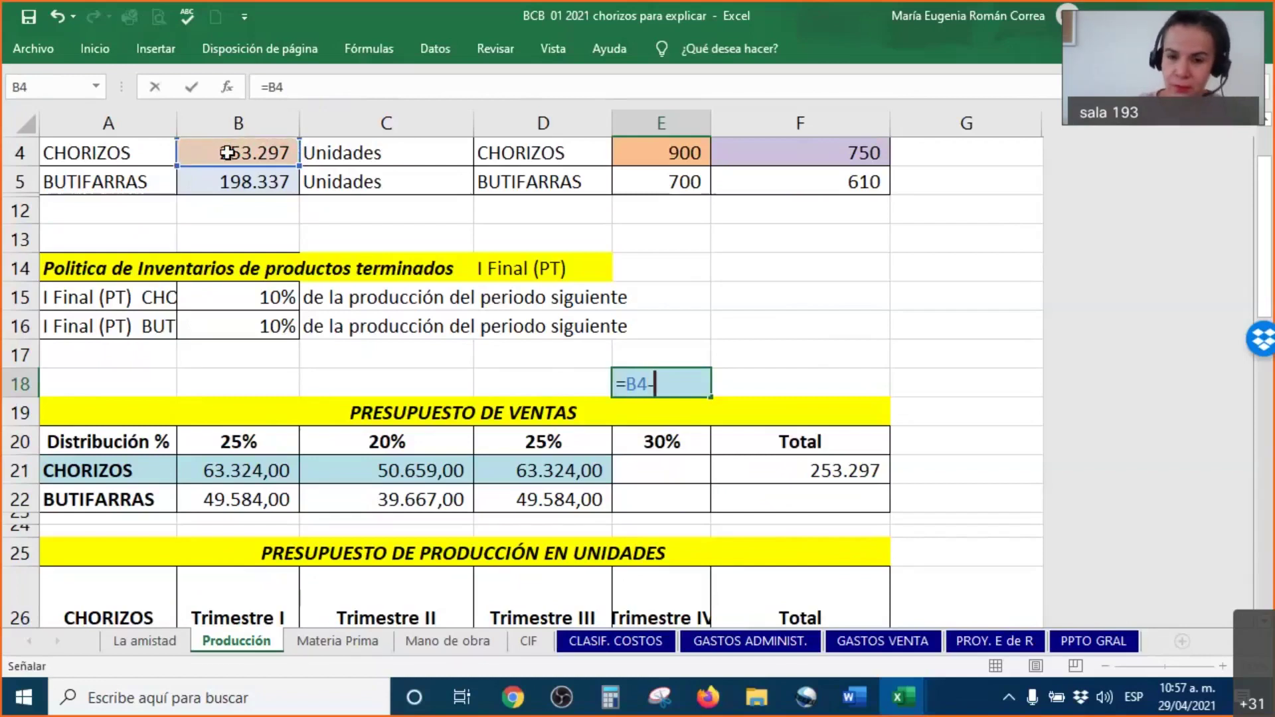
{"action": "left_click", "coordinate": [276, 471]}
{"action": "type", "text": "-"}
{"action": "left_click", "coordinate": [345, 469]}
{"action": "type", "text": "-"}
{"action": "left_click", "coordinate": [537, 473]}
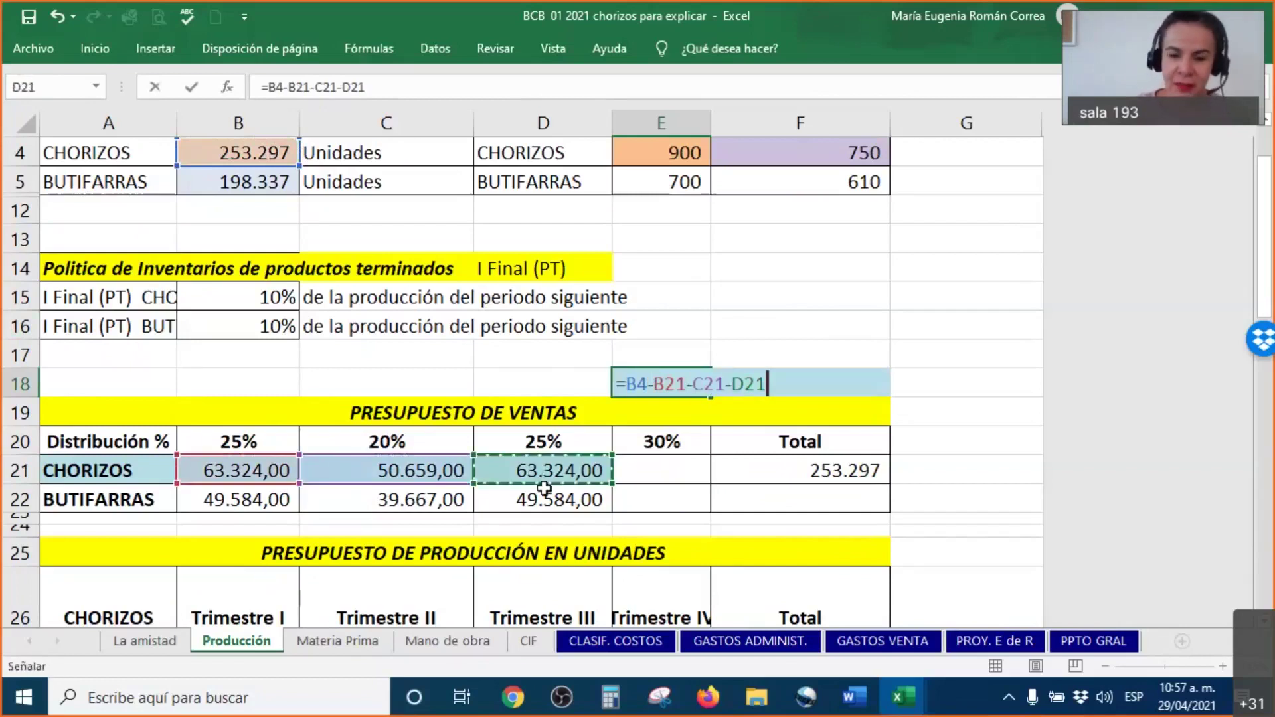
{"action": "key", "text": "Return"}
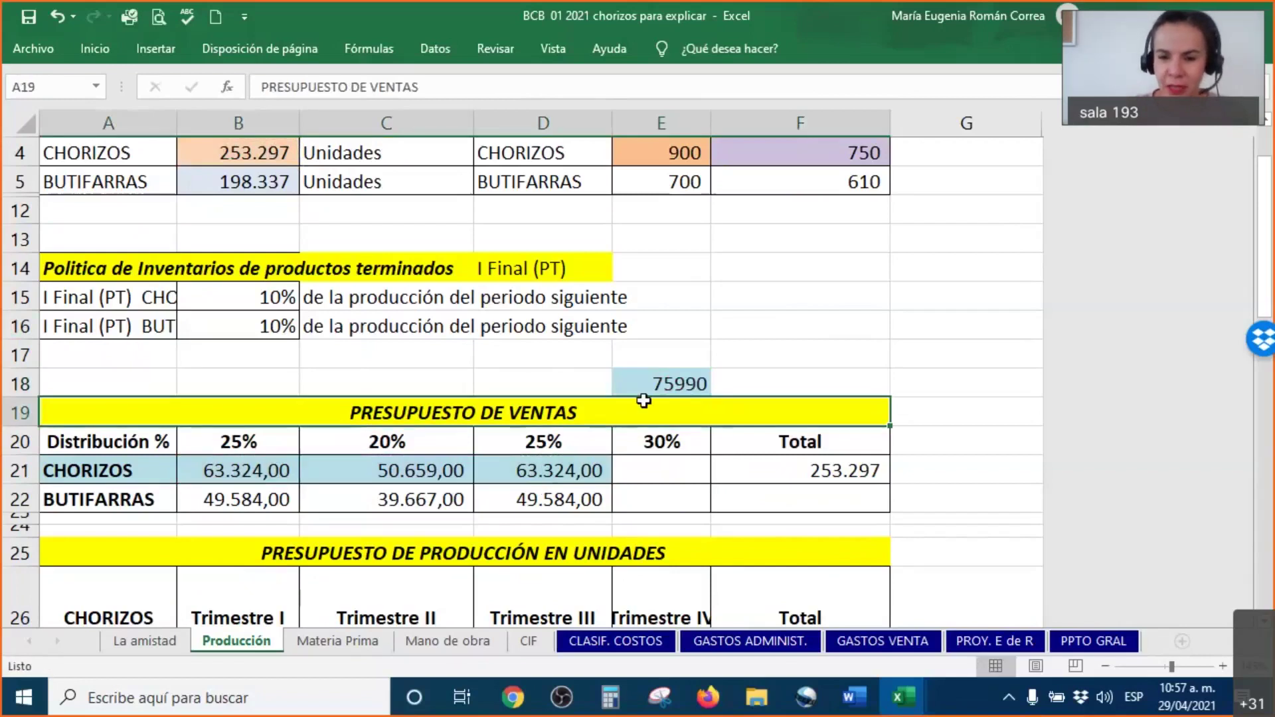
{"action": "left_click", "coordinate": [667, 389]}
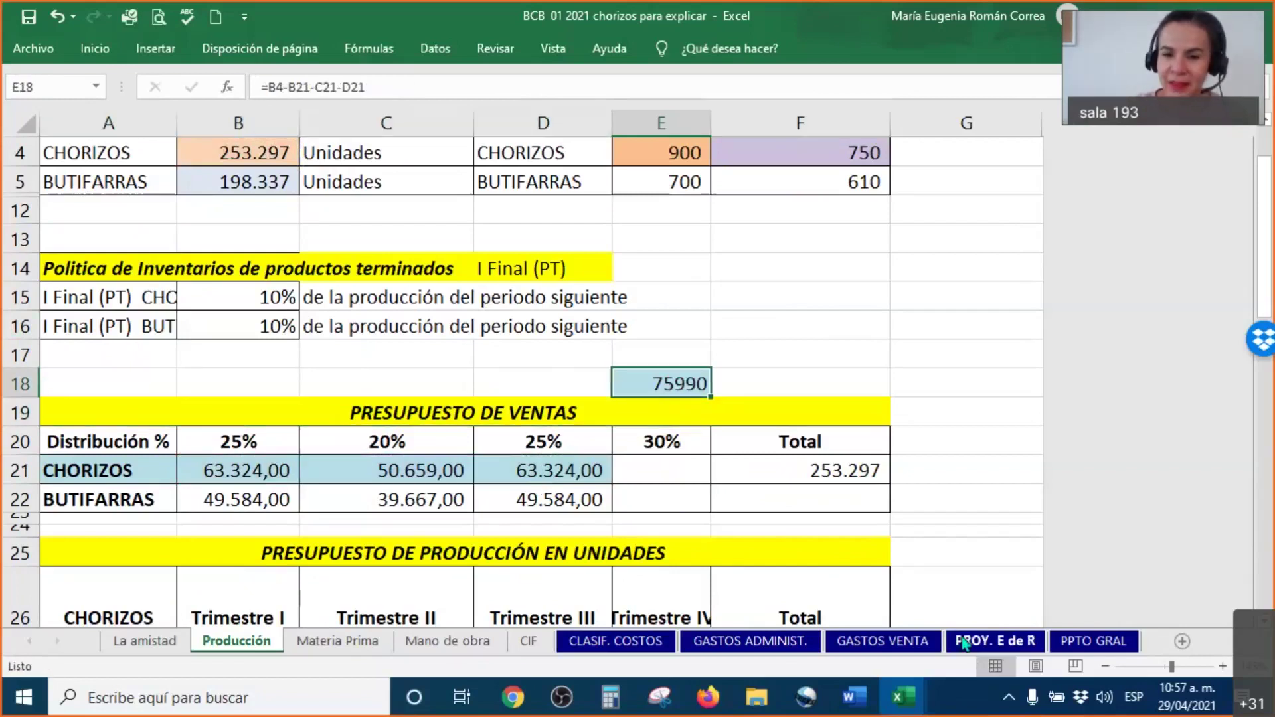
Annotate the sheet with a box around E21 and a curved line linking annual sales in B4 to the total in F21.
{"action": "left_click", "coordinate": [669, 473]}
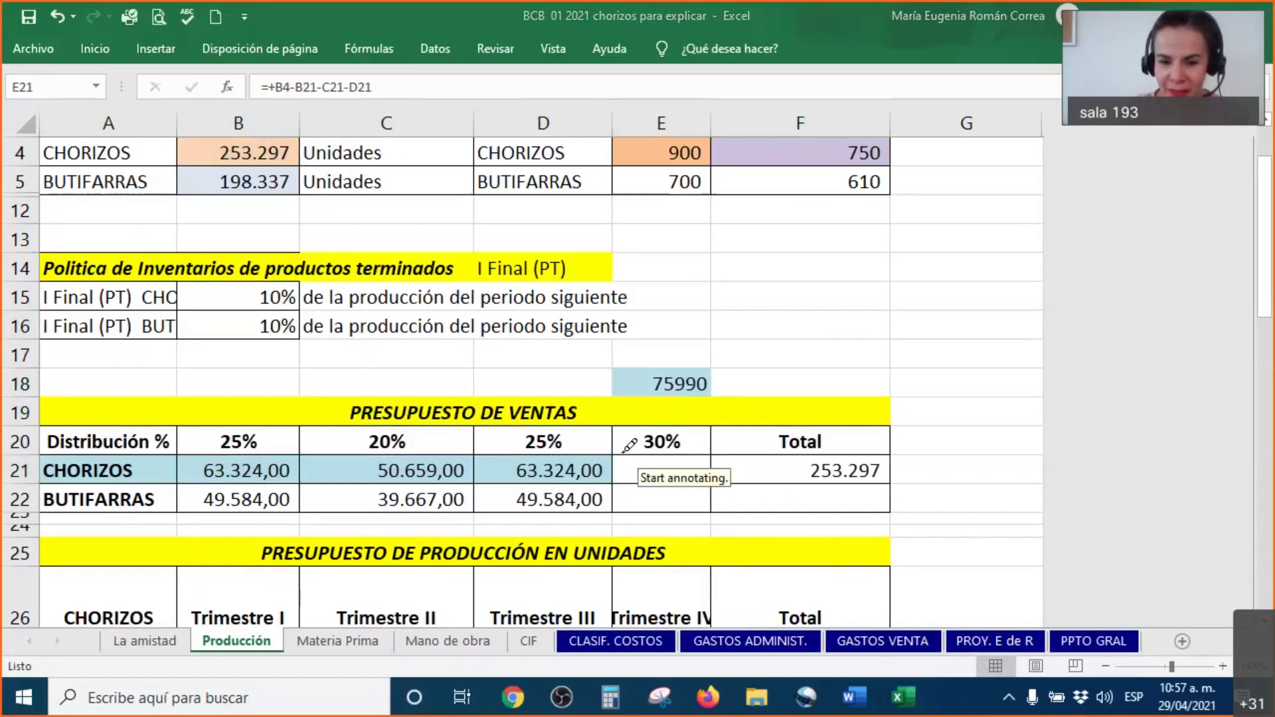
{"action": "left_click_drag", "start_coordinate": [611, 448], "coordinate": [612, 492]}
{"action": "mouse_move", "coordinate": [688, 488]}
{"action": "left_mouse_down"}
{"action": "mouse_move", "coordinate": [735, 447]}
{"action": "mouse_move", "coordinate": [615, 444]}
{"action": "left_mouse_up"}
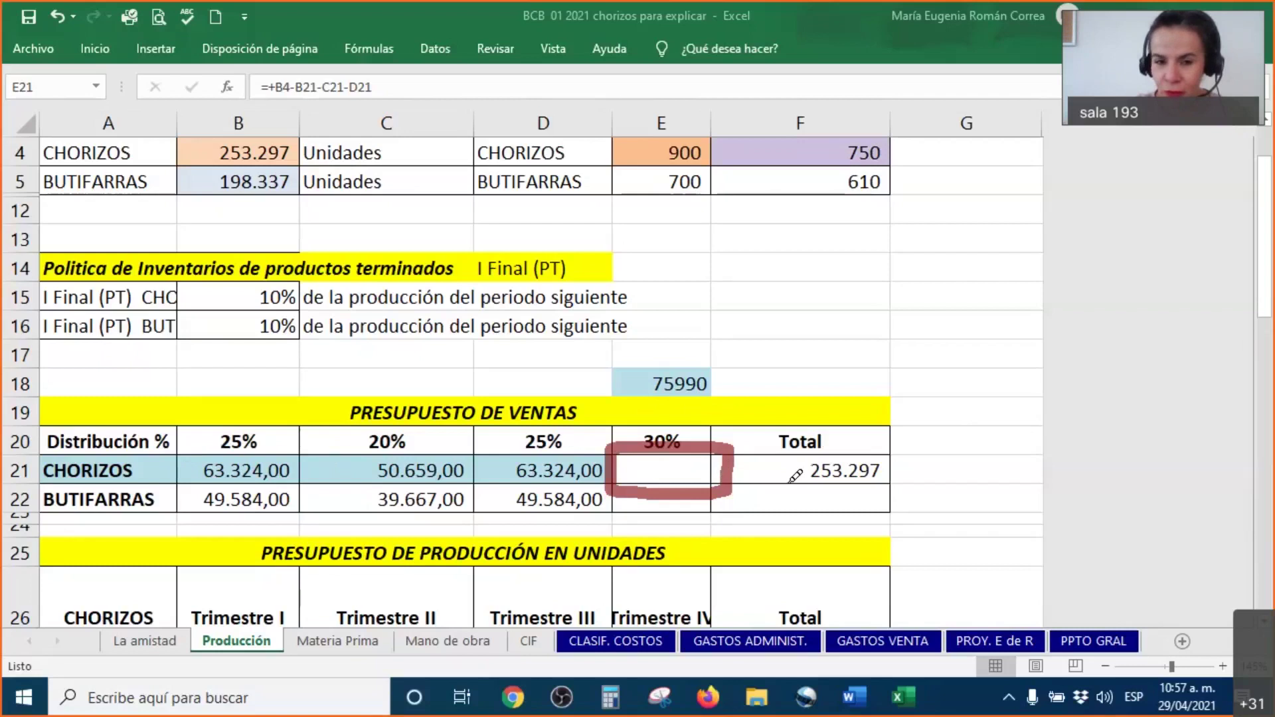
{"action": "mouse_move", "coordinate": [268, 156]}
{"action": "left_mouse_down"}
{"action": "mouse_move", "coordinate": [883, 312]}
{"action": "mouse_move", "coordinate": [920, 445]}
{"action": "mouse_move", "coordinate": [904, 465]}
{"action": "left_mouse_up"}
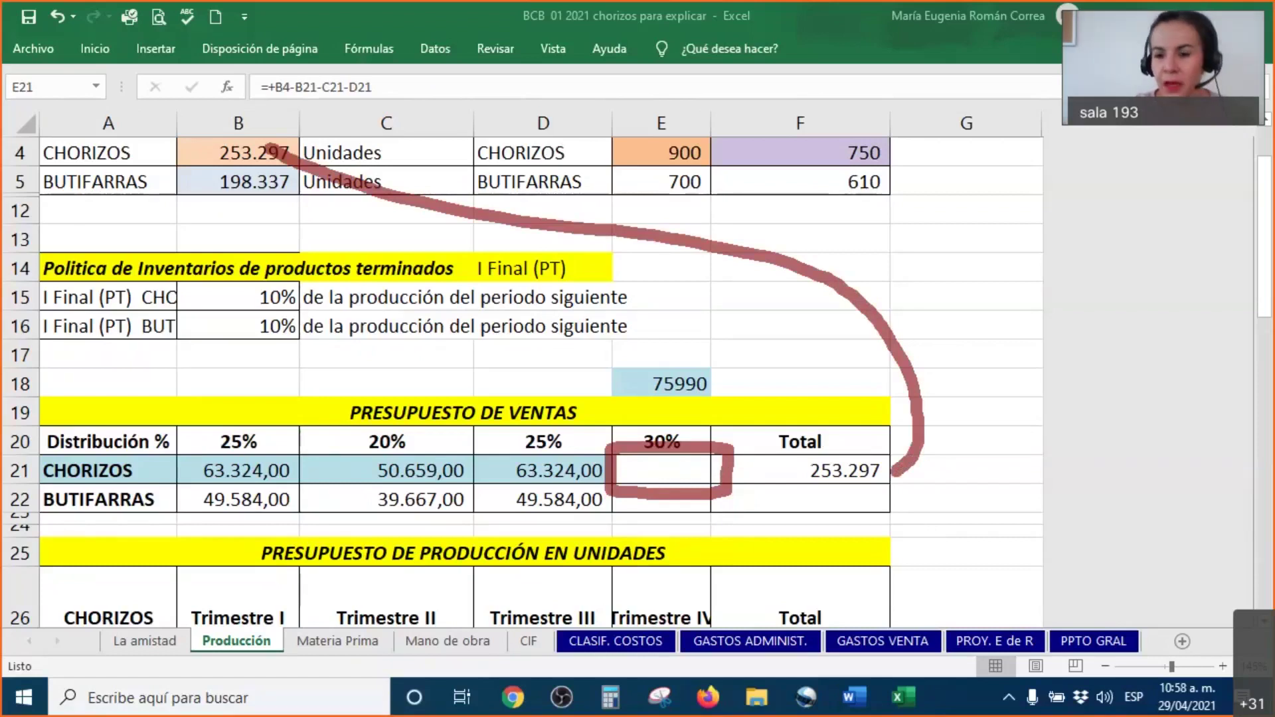
Calculate 30% of the annual CHORIZOS sales in F18 with the formula +B4*E20.
{"action": "left_click", "coordinate": [775, 379]}
{"action": "type", "text": "+"}
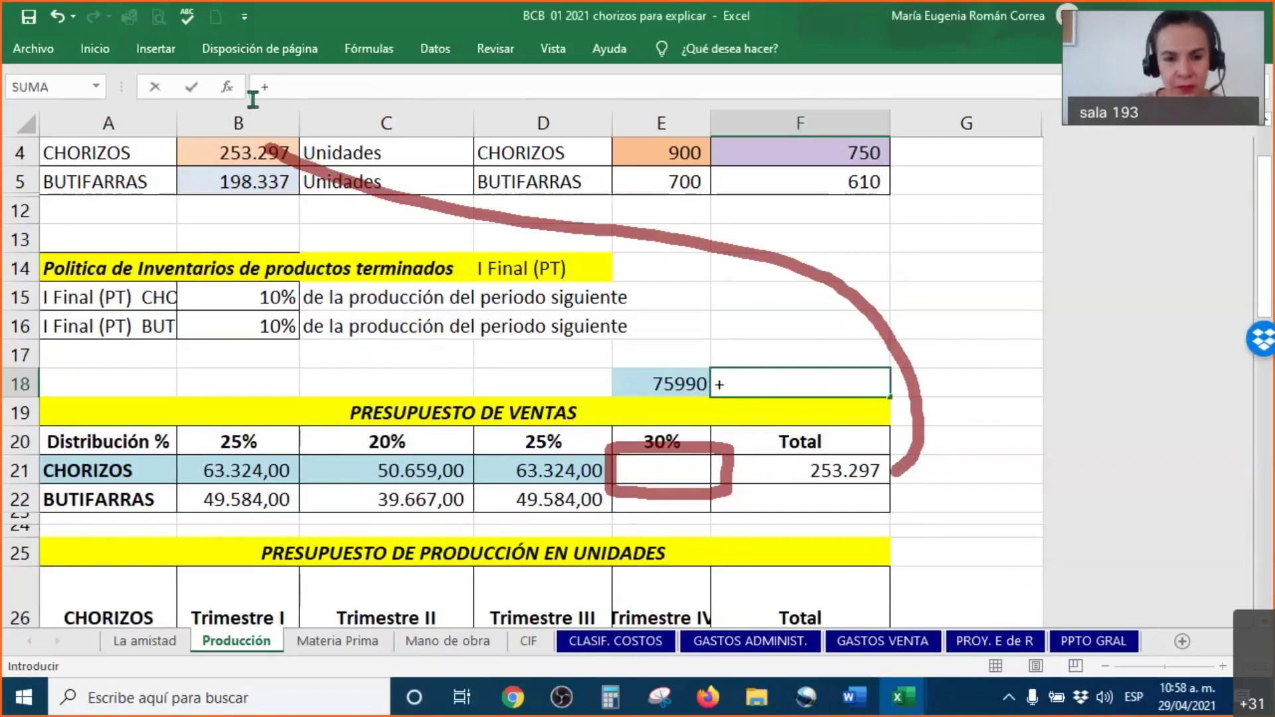
{"action": "left_click", "coordinate": [246, 159]}
{"action": "type", "text": "*"}
{"action": "left_click", "coordinate": [674, 443]}
{"action": "key", "text": "Return"}
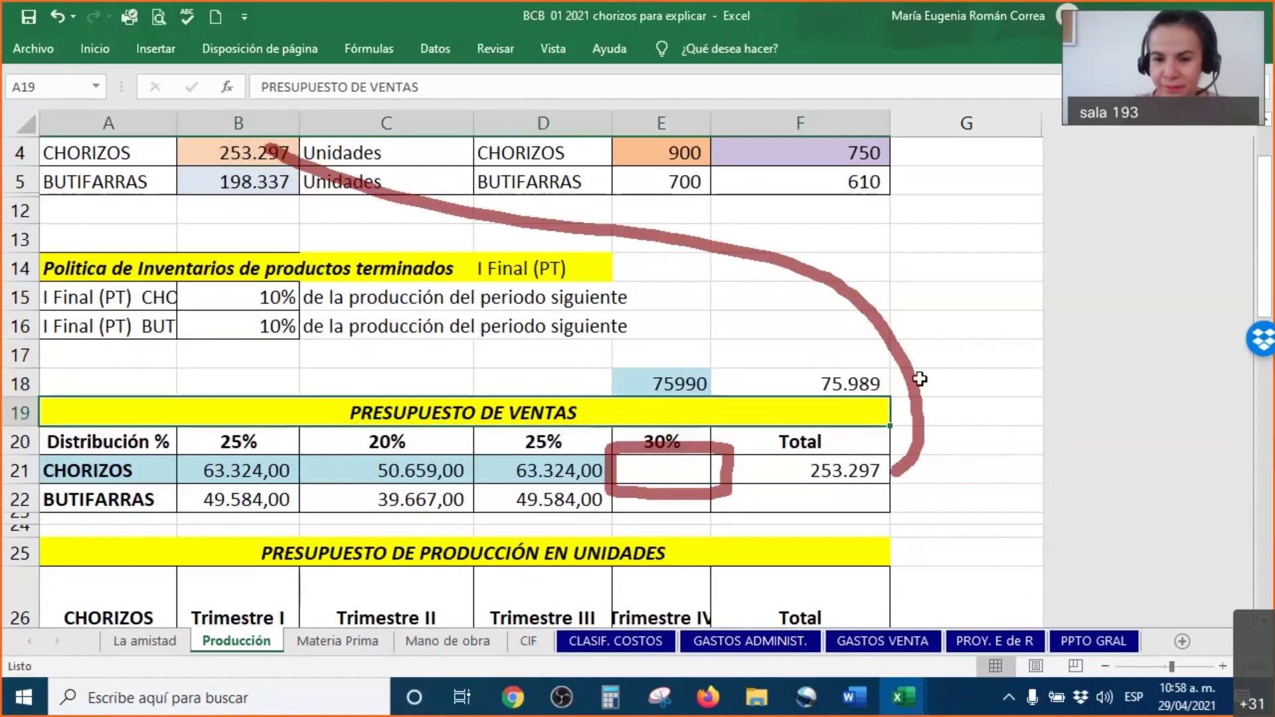
Round the F18 calculation to zero decimals with =REDONDEAR(+B4*E20;0).
{"action": "left_click", "coordinate": [750, 384]}
{"action": "left_click", "coordinate": [286, 87]}
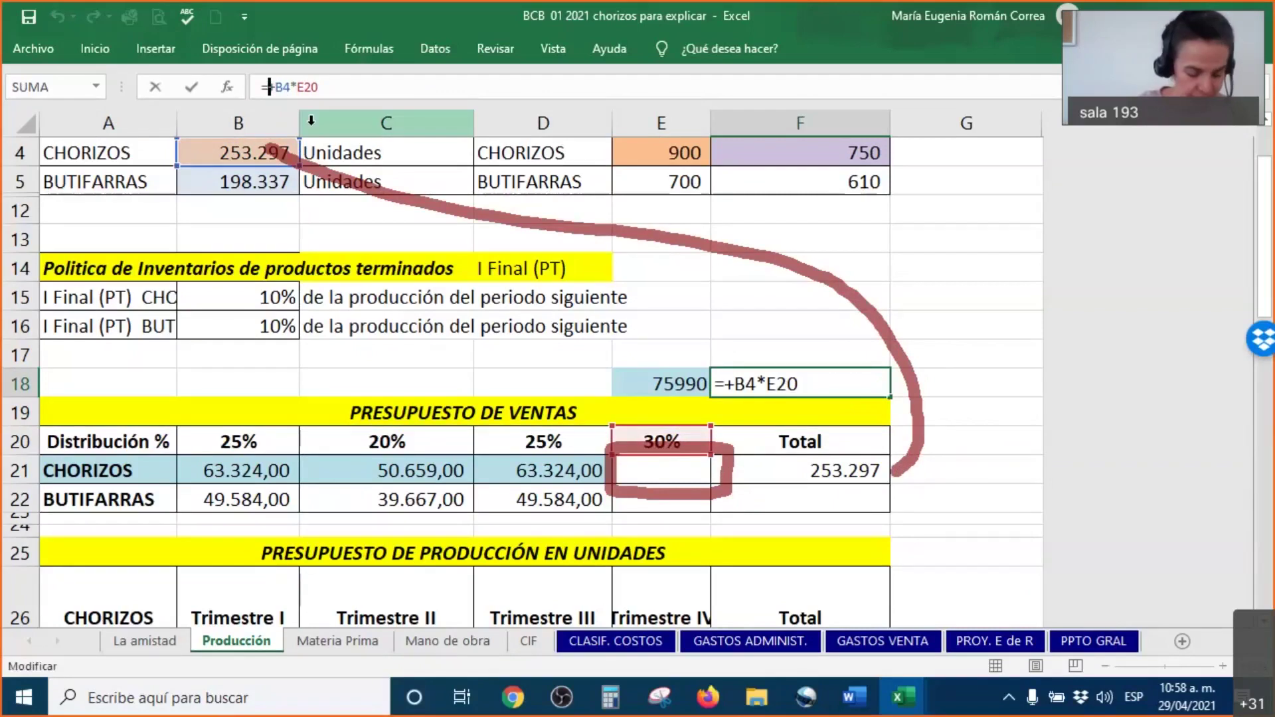
{"action": "type", "text": "REDONDEAR("}
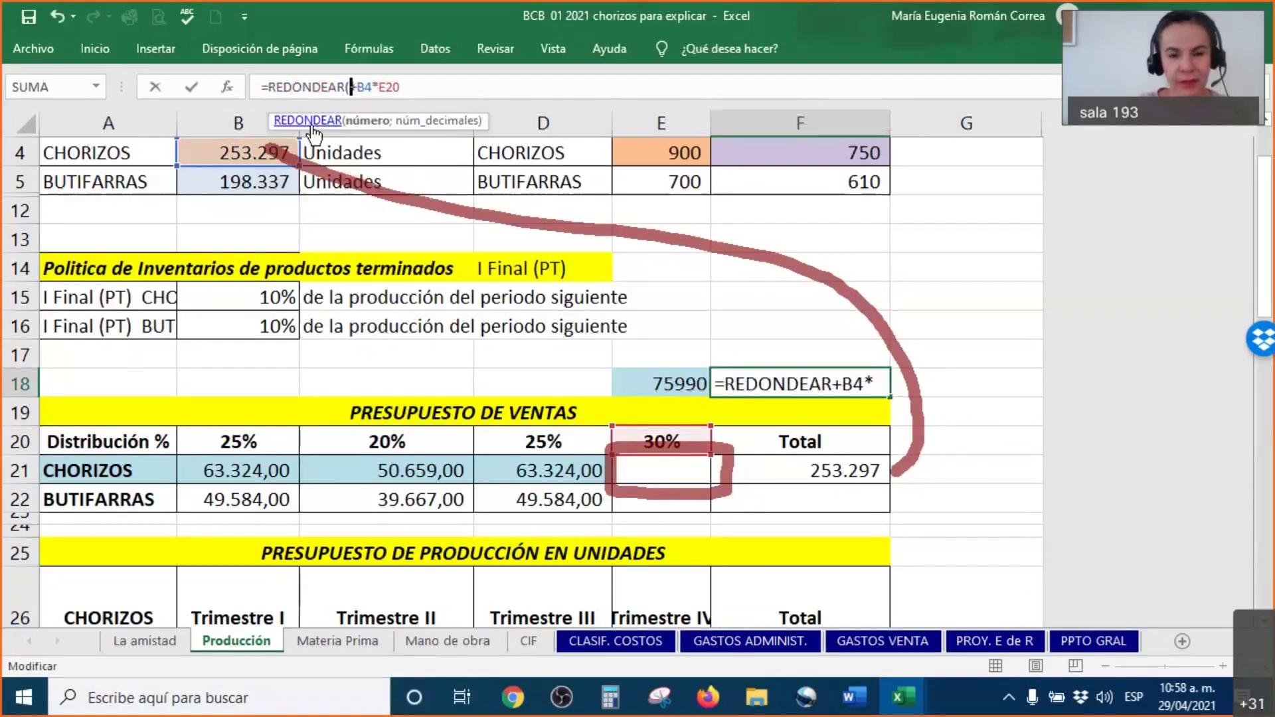
{"action": "type", "text": ";"}
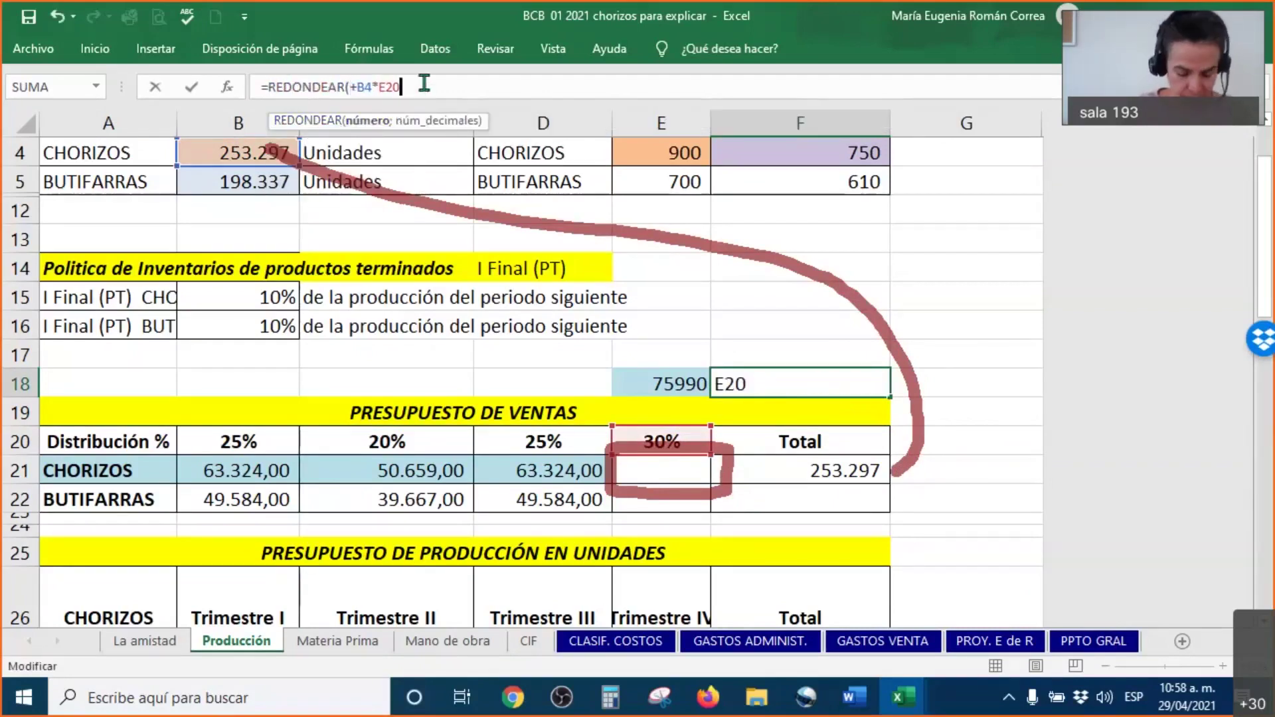
{"action": "type", "text": "0"}
{"action": "key", "text": "Return"}
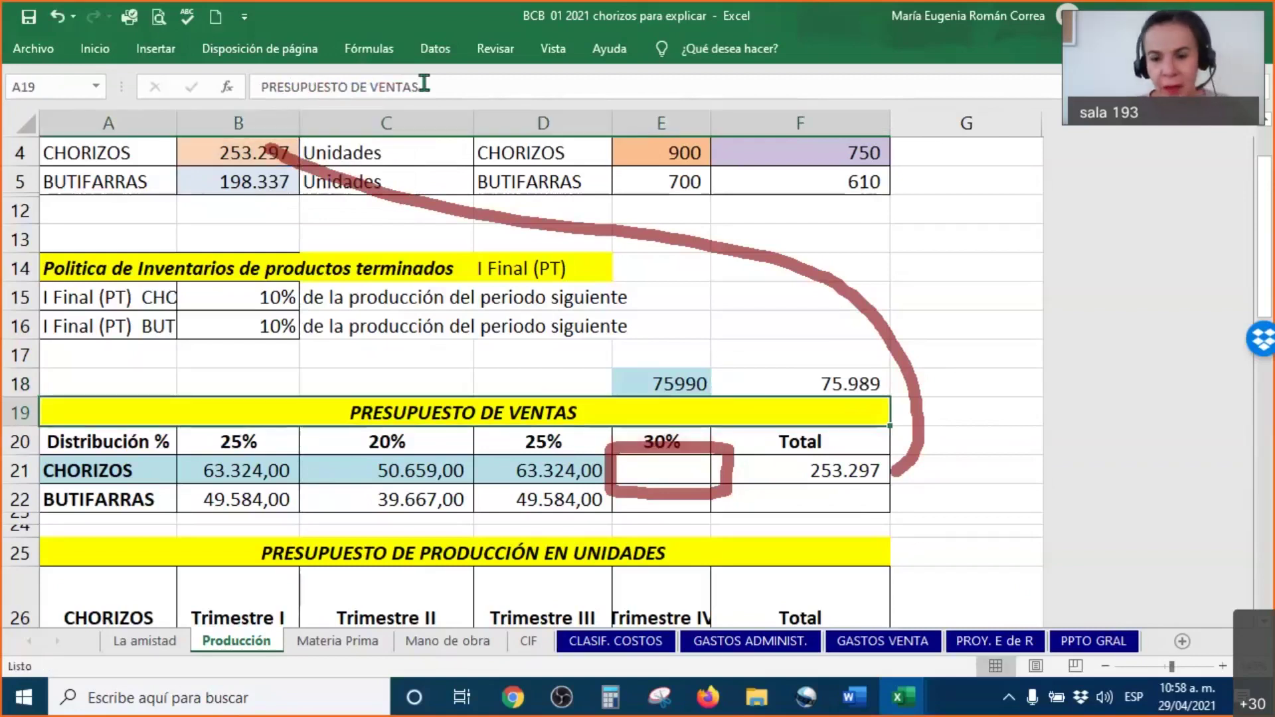
{"action": "left_click", "coordinate": [826, 384]}
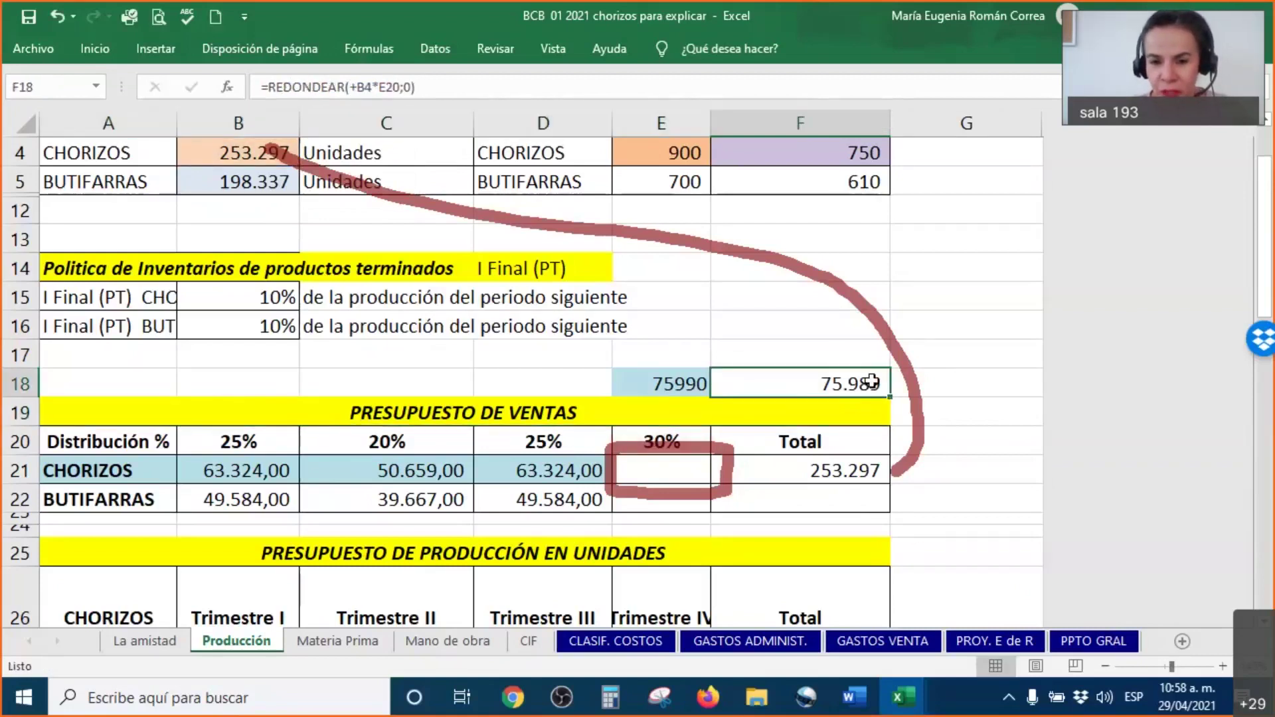
Circle the final digits in F18 and F21 and draw a line from B4 to F21, clearing all annotations at the end.
{"action": "left_click", "coordinate": [696, 378]}
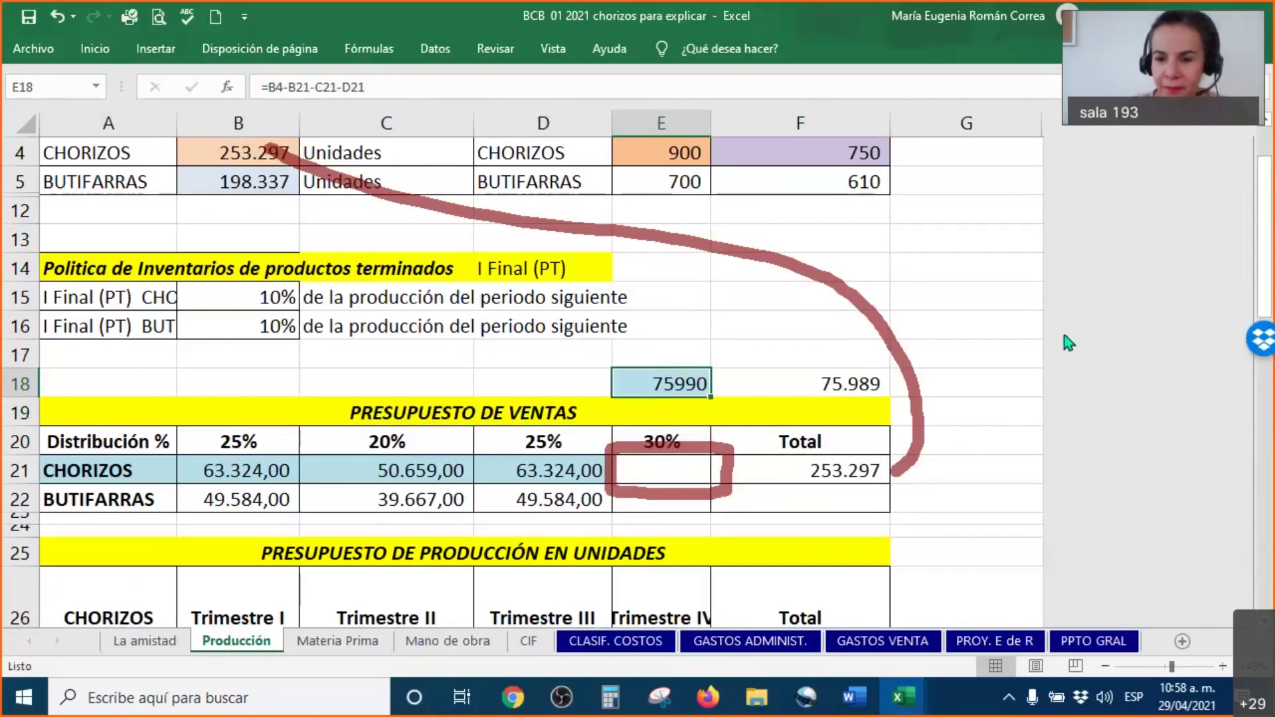
{"action": "left_click", "coordinate": [1060, 412]}
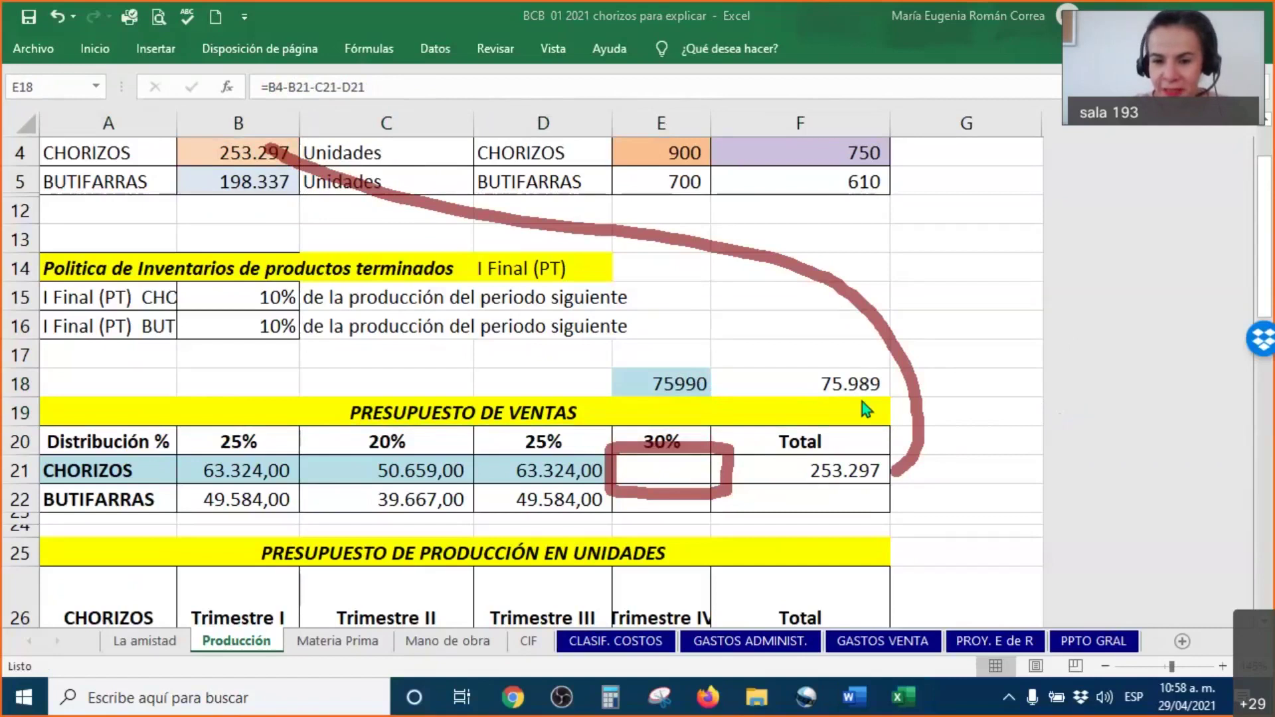
{"action": "mouse_move", "coordinate": [883, 362]}
{"action": "left_mouse_down"}
{"action": "mouse_move", "coordinate": [847, 392]}
{"action": "mouse_move", "coordinate": [880, 357]}
{"action": "left_mouse_up"}
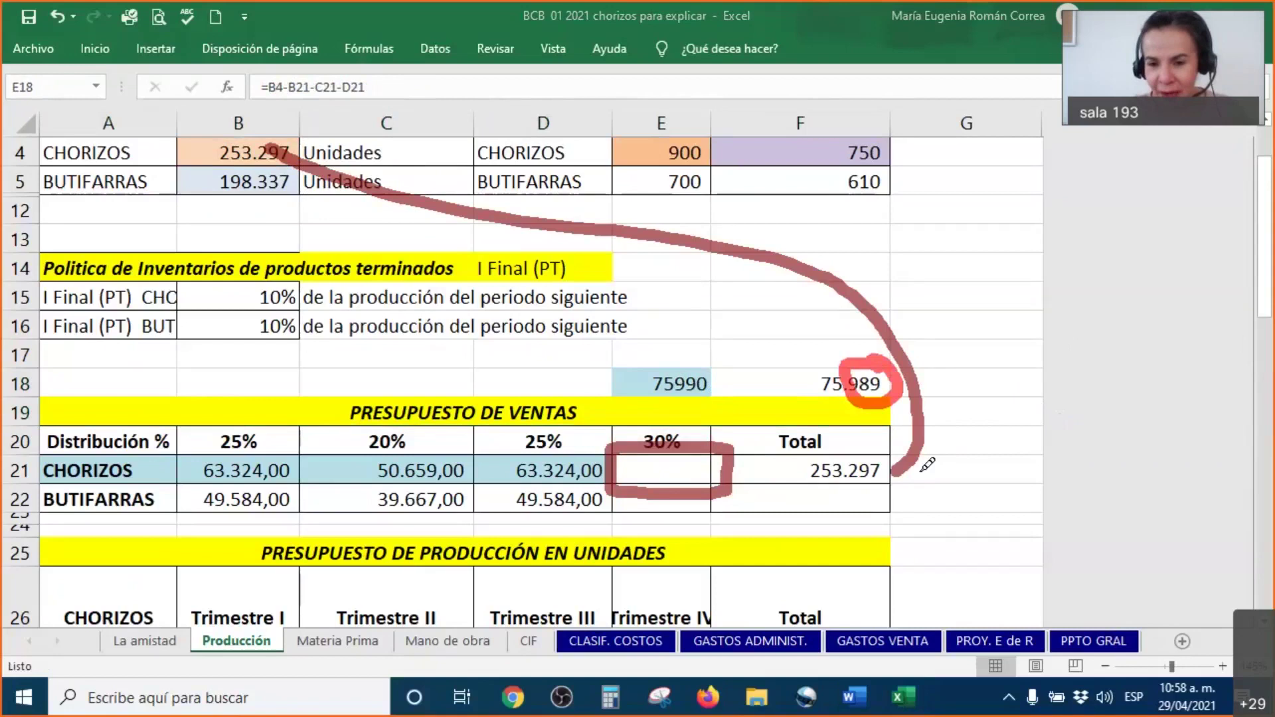
{"action": "mouse_move", "coordinate": [887, 444]}
{"action": "left_mouse_down"}
{"action": "mouse_move", "coordinate": [857, 479]}
{"action": "mouse_move", "coordinate": [900, 475]}
{"action": "mouse_move", "coordinate": [885, 440]}
{"action": "left_mouse_up"}
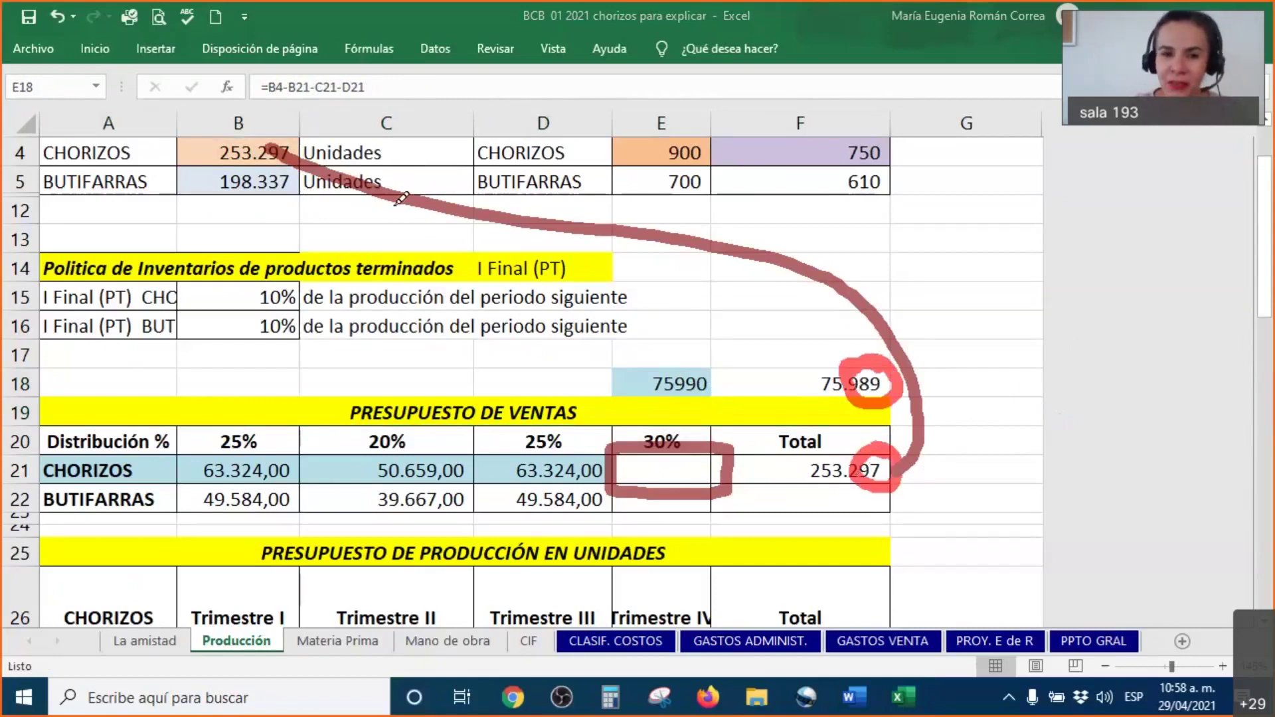
{"action": "mouse_move", "coordinate": [204, 149]}
{"action": "left_mouse_down"}
{"action": "mouse_move", "coordinate": [242, 231]}
{"action": "mouse_move", "coordinate": [647, 342]}
{"action": "mouse_move", "coordinate": [849, 431]}
{"action": "mouse_move", "coordinate": [856, 447]}
{"action": "left_mouse_up"}
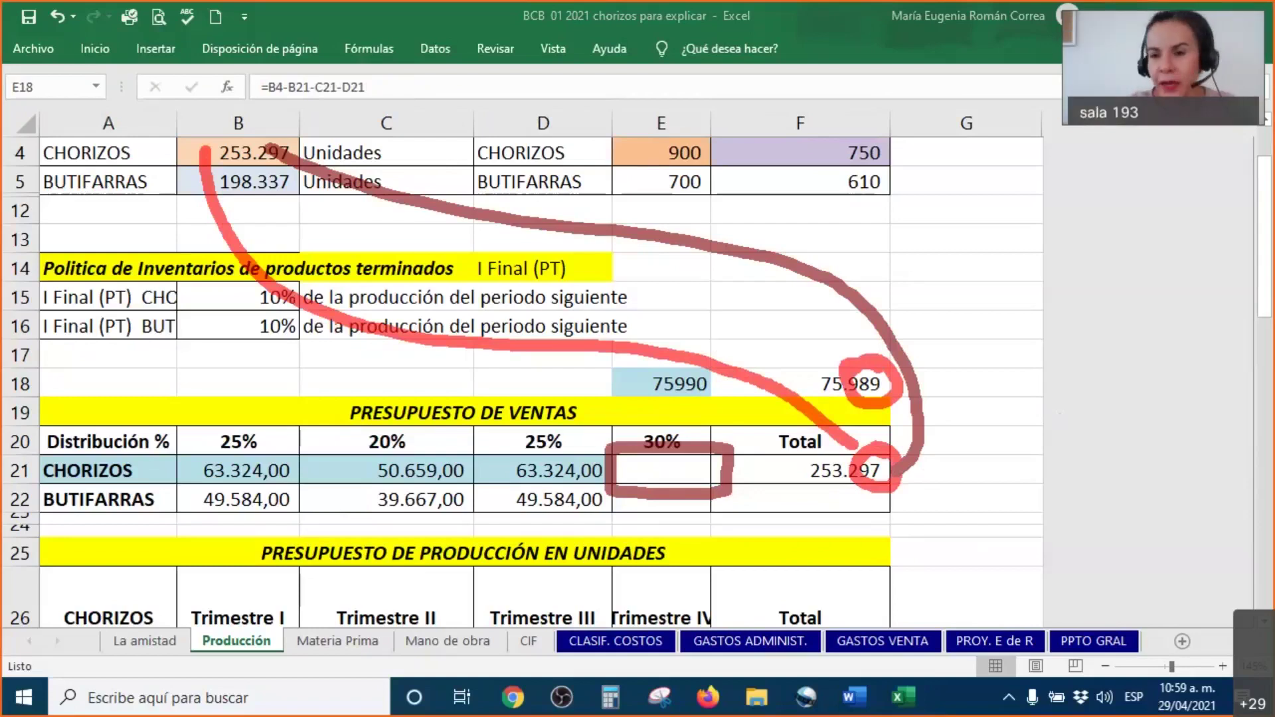
{"action": "key", "text": "Escape"}
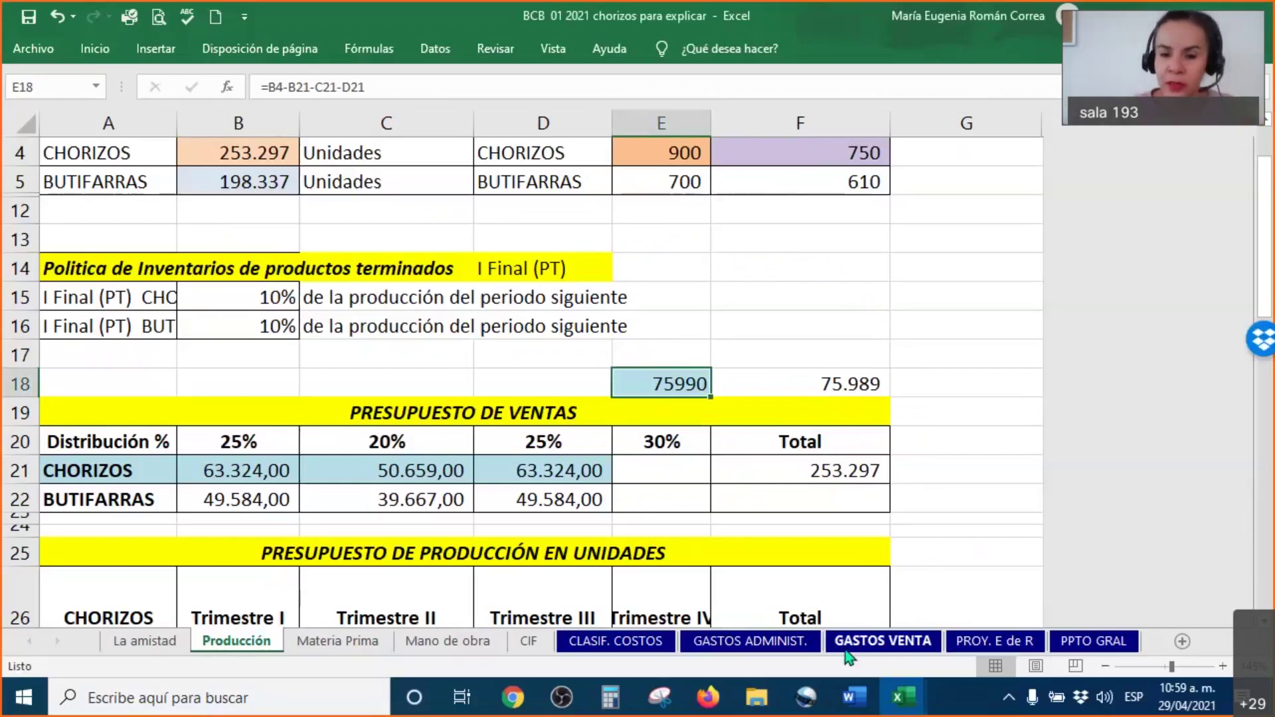
Compare the formulas in E18 and E21 and mark the CHORIZOS fourth-quarter cell E21 with a red box.
{"action": "left_click", "coordinate": [654, 469]}
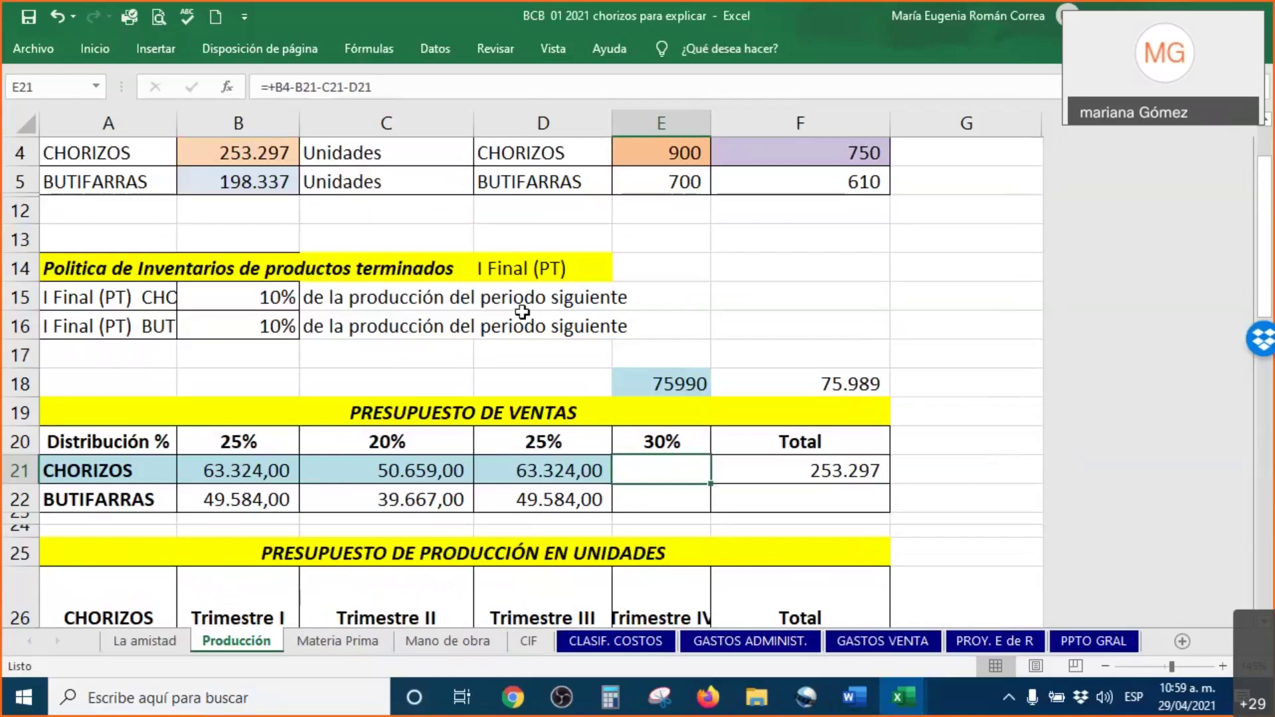
{"action": "left_click", "coordinate": [696, 389]}
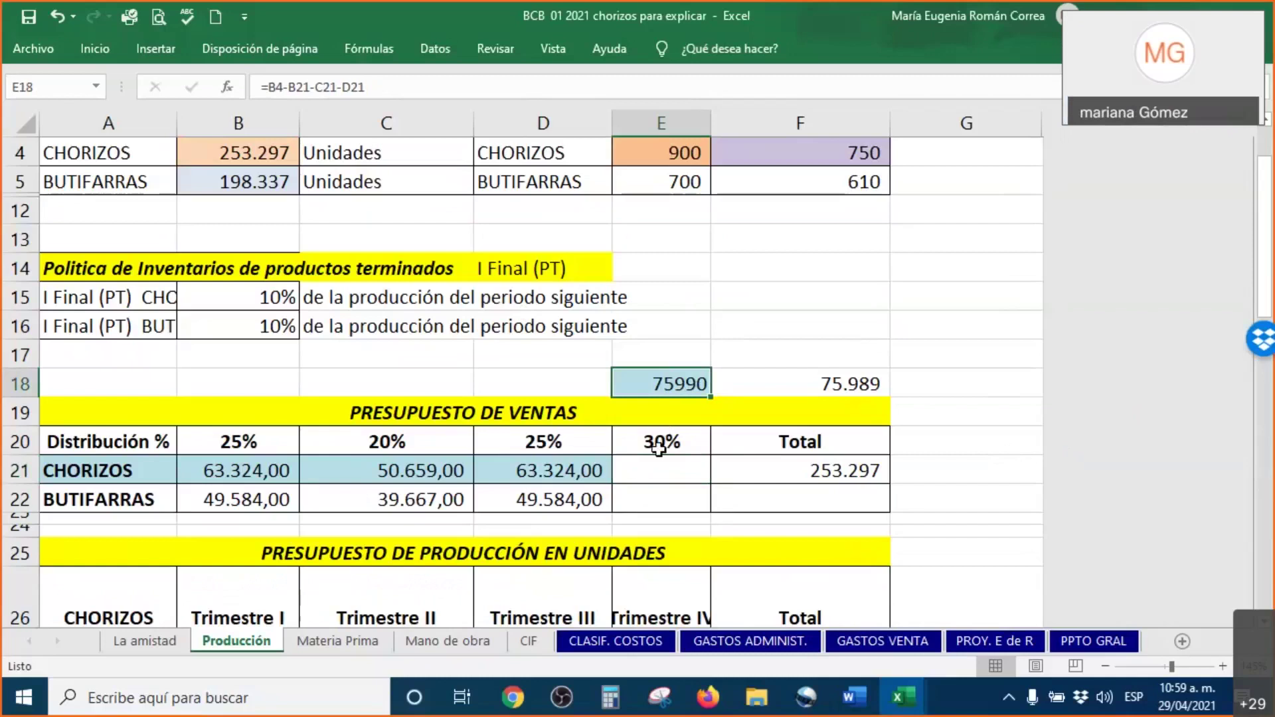
{"action": "left_click", "coordinate": [664, 471]}
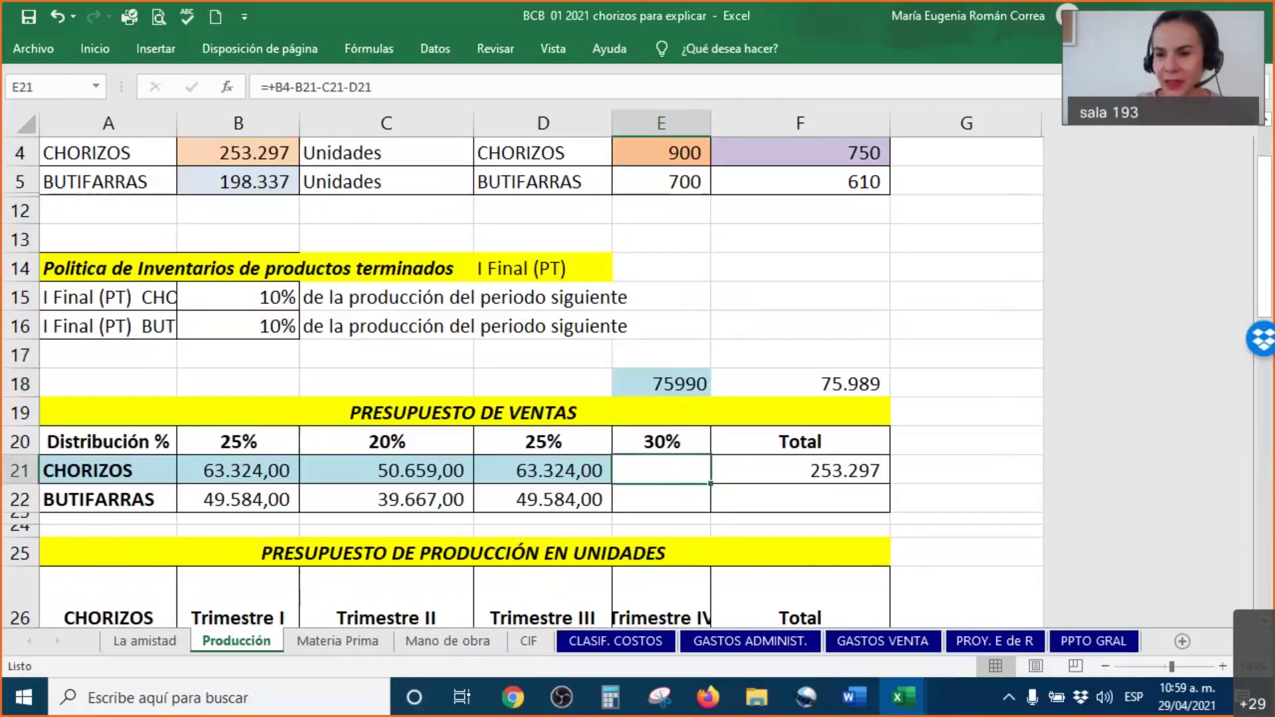
{"action": "mouse_move", "coordinate": [602, 436]}
{"action": "left_mouse_down"}
{"action": "mouse_move", "coordinate": [607, 468]}
{"action": "mouse_move", "coordinate": [726, 495]}
{"action": "mouse_move", "coordinate": [757, 413]}
{"action": "mouse_move", "coordinate": [606, 420]}
{"action": "mouse_move", "coordinate": [598, 433]}
{"action": "left_mouse_up"}
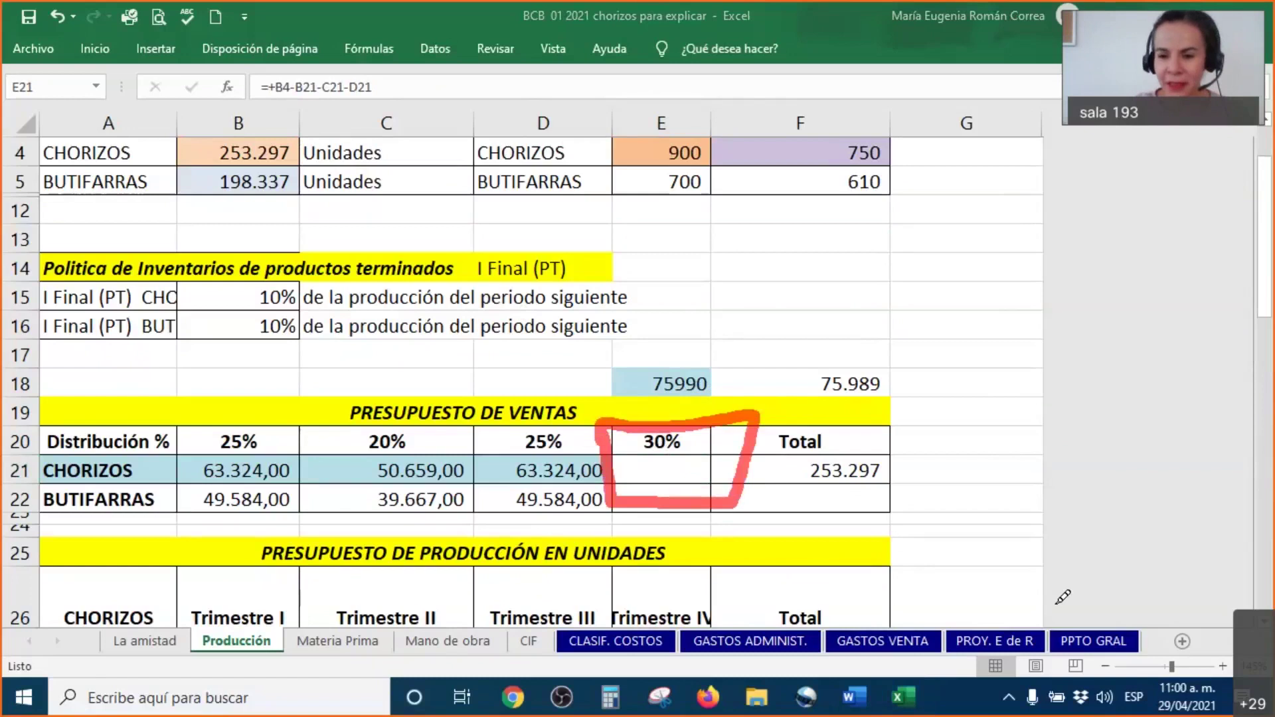
Clear the CHORIZOS fourth-quarter formula from E21 and set the cell's font color to black.
{"action": "double_click", "coordinate": [653, 469]}
{"action": "key", "text": "ctrl+shift+Home"}
{"action": "key", "text": "BackSpace"}
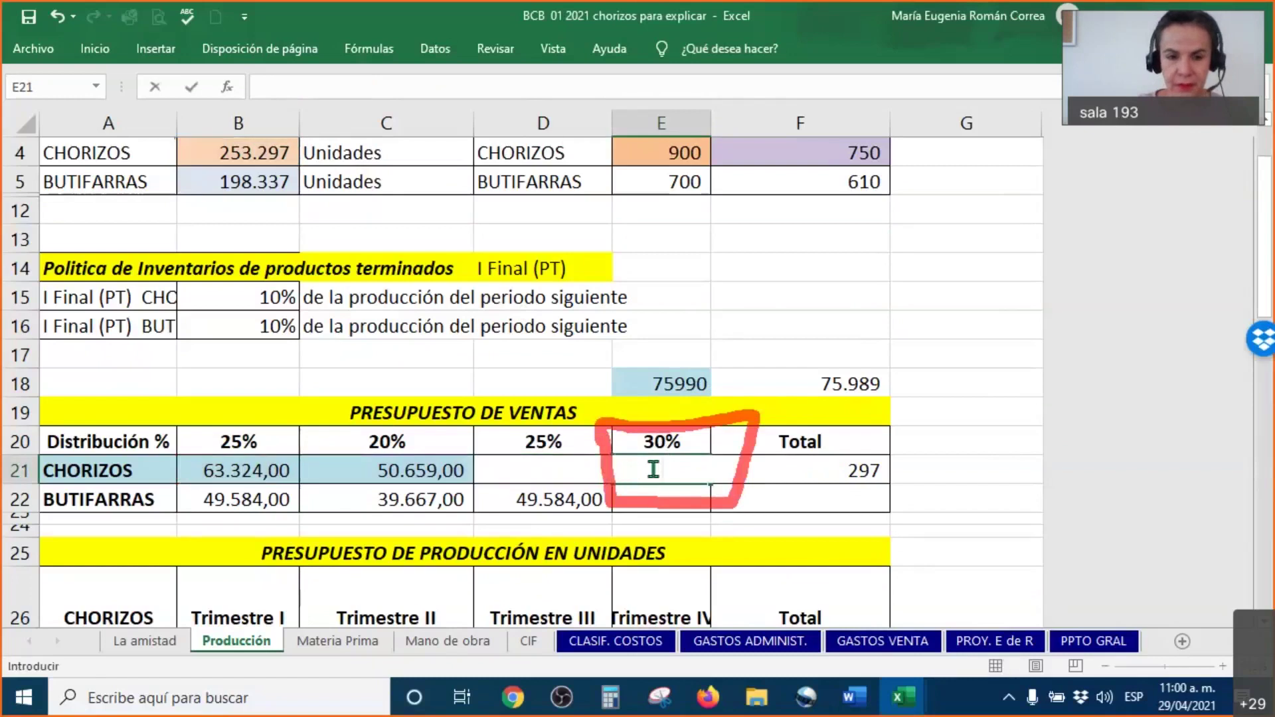
{"action": "key", "text": "Return"}
{"action": "left_click", "coordinate": [653, 469]}
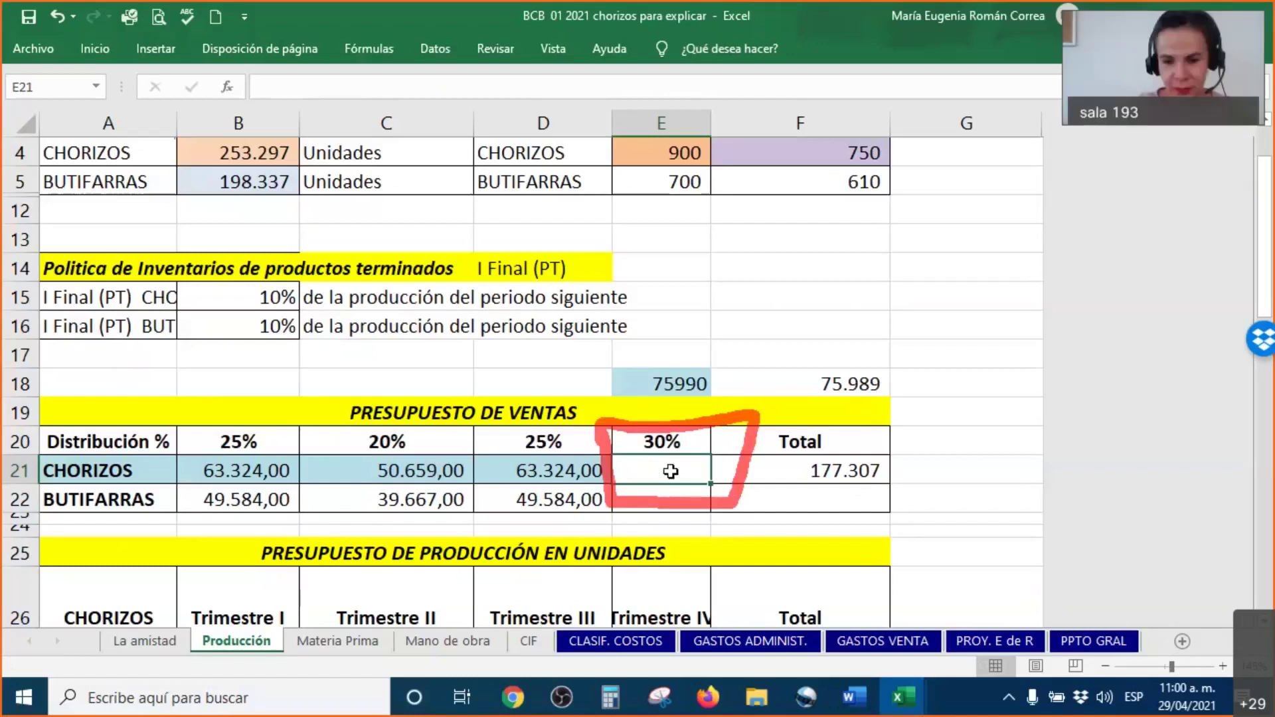
{"action": "right_click", "coordinate": [673, 474]}
{"action": "key", "text": "Escape"}
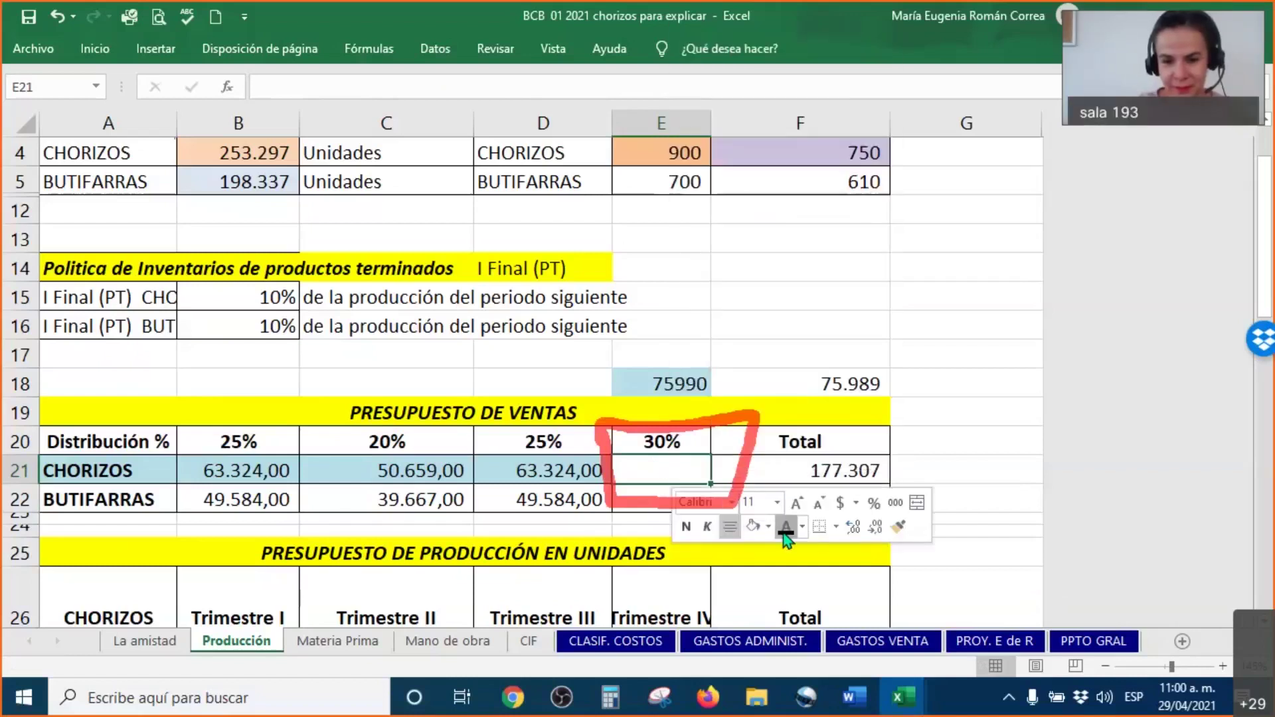
Calculate the CHORIZOS fourth quarter in E21 by difference from annual sales with =B4-B21-C21-D21.
{"action": "type", "text": "="}
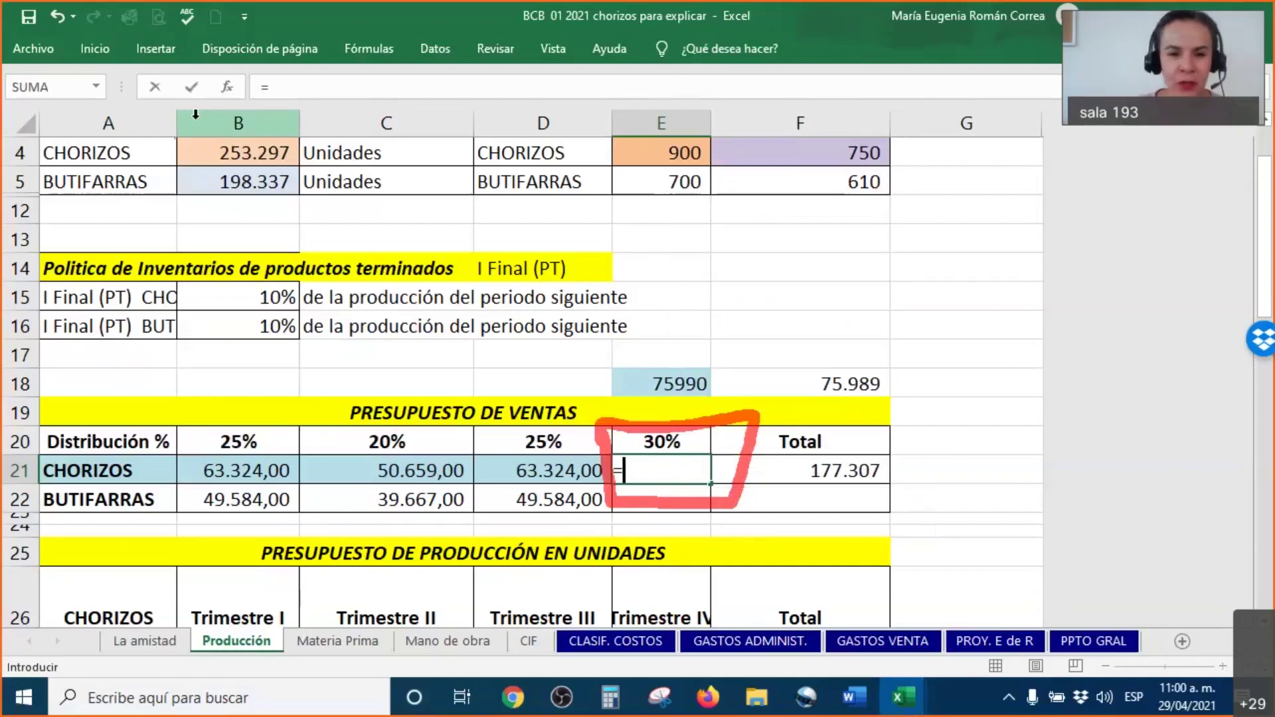
{"action": "left_click", "coordinate": [254, 153]}
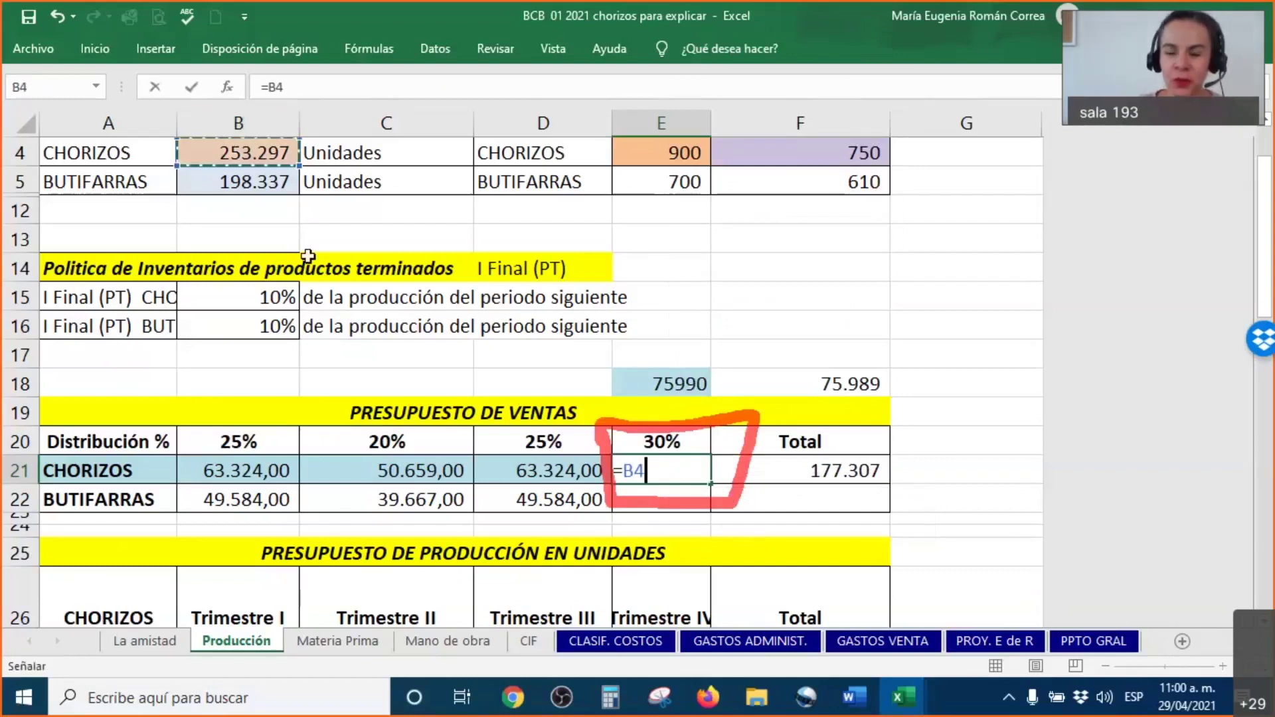
{"action": "type", "text": "-"}
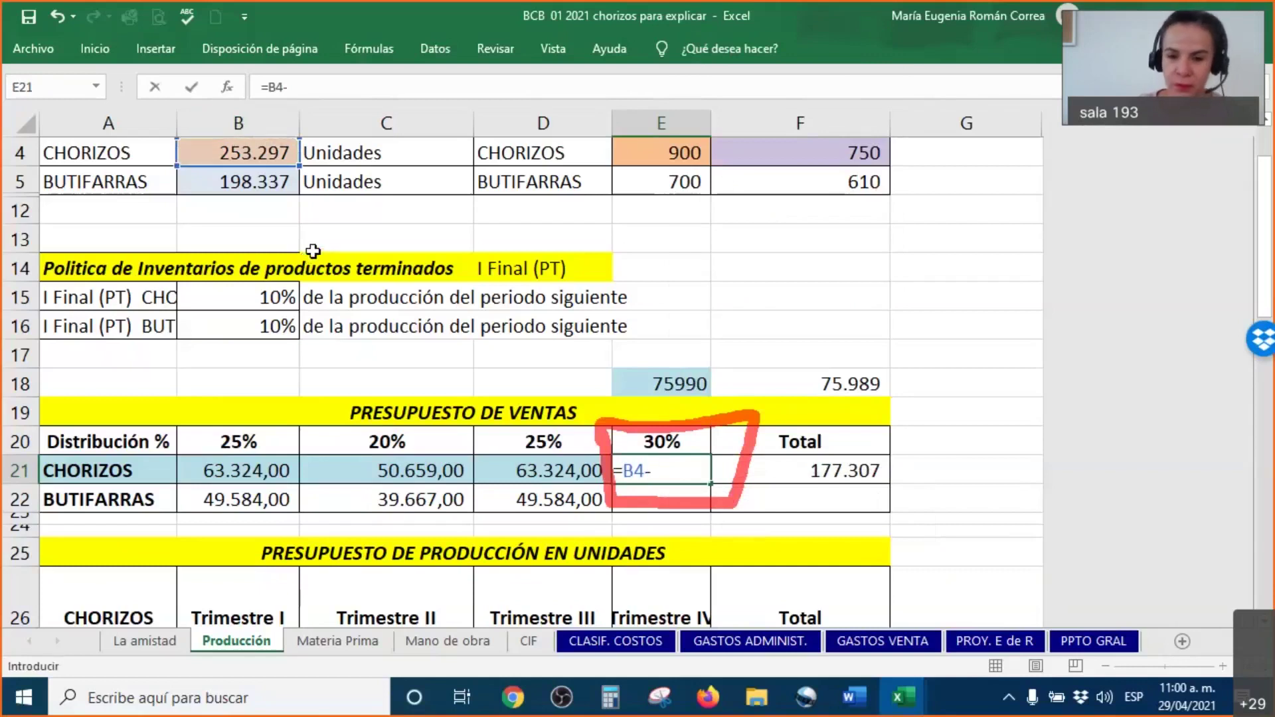
{"action": "left_click", "coordinate": [207, 479]}
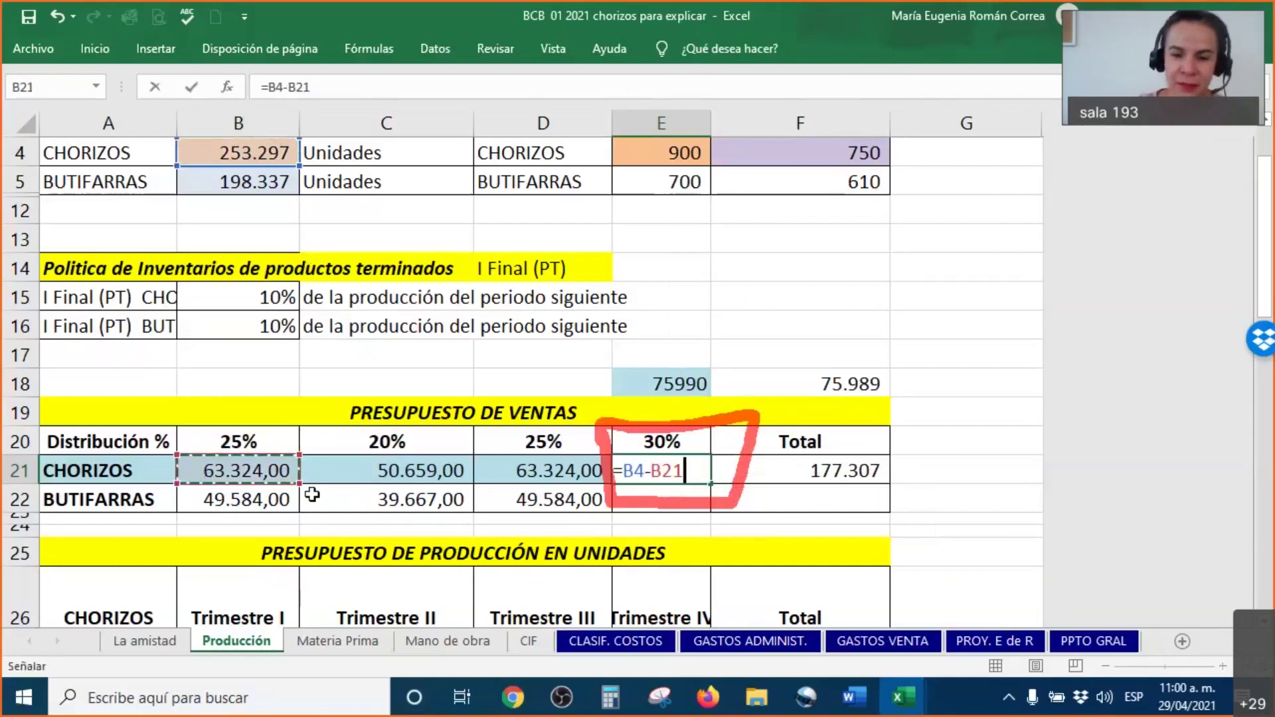
{"action": "type", "text": "-"}
{"action": "left_click", "coordinate": [408, 472]}
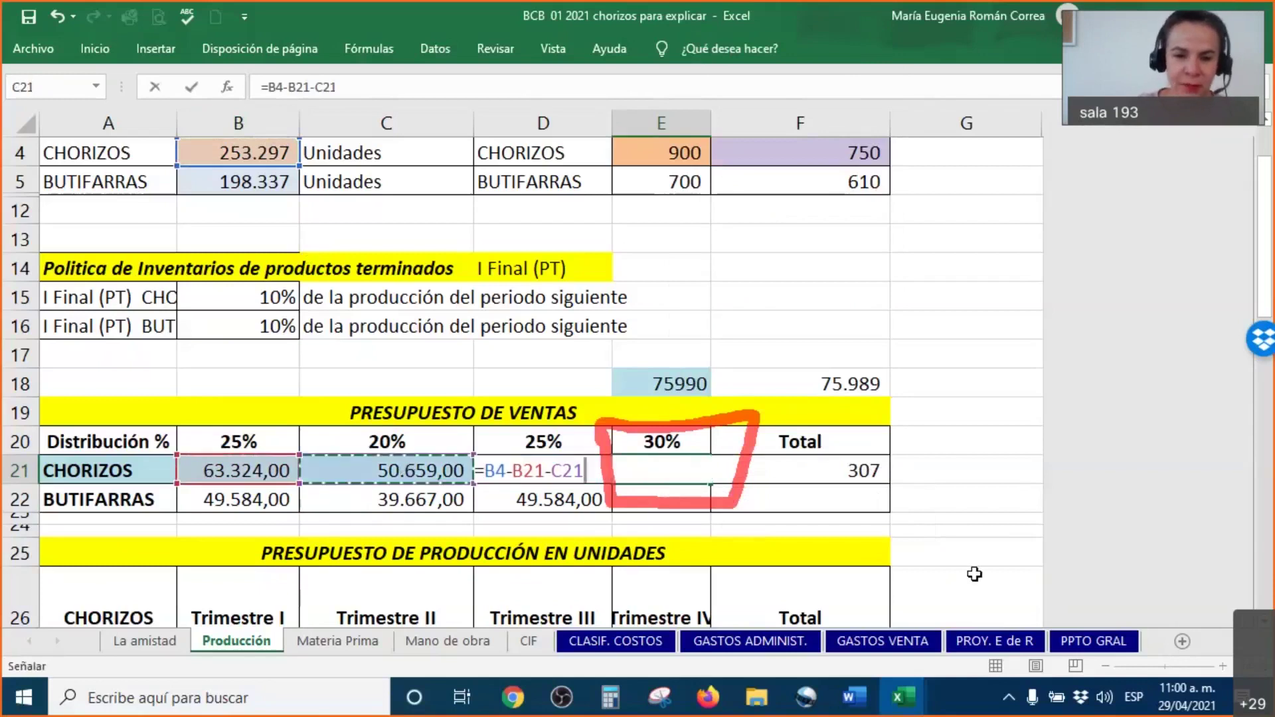
{"action": "type", "text": "-"}
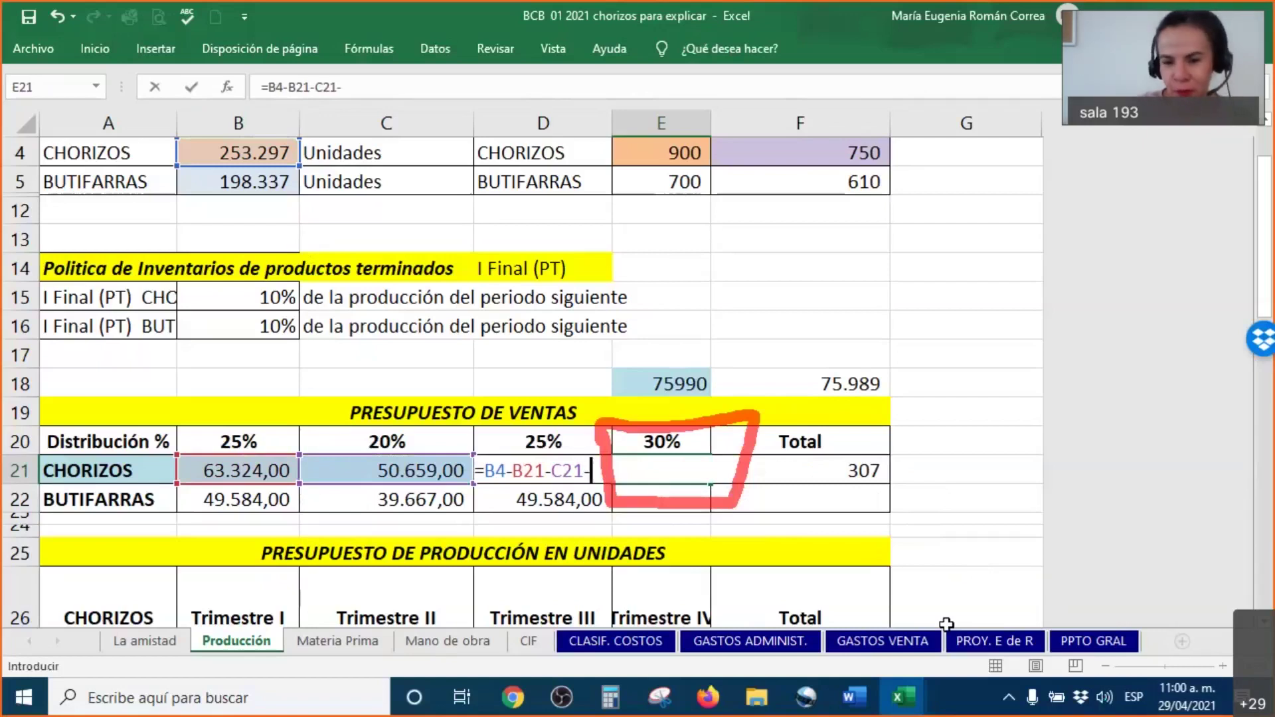
{"action": "left_click", "coordinate": [561, 497]}
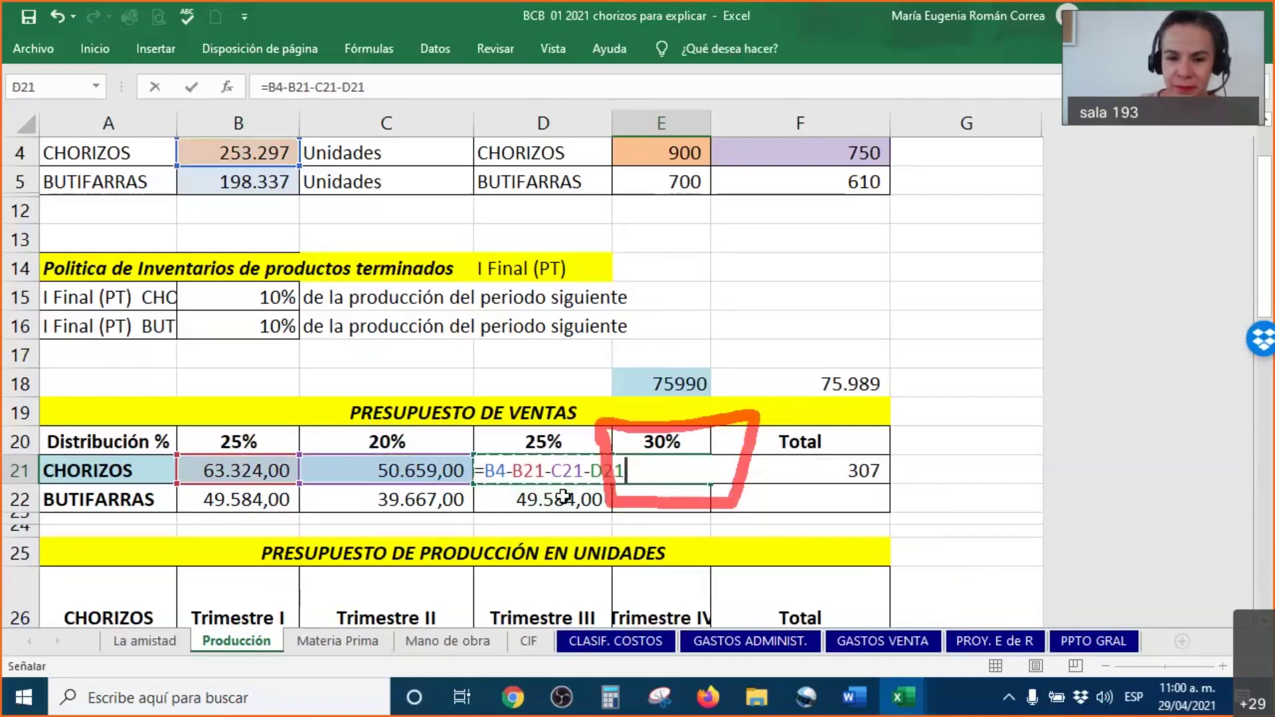
{"action": "key", "text": "Return"}
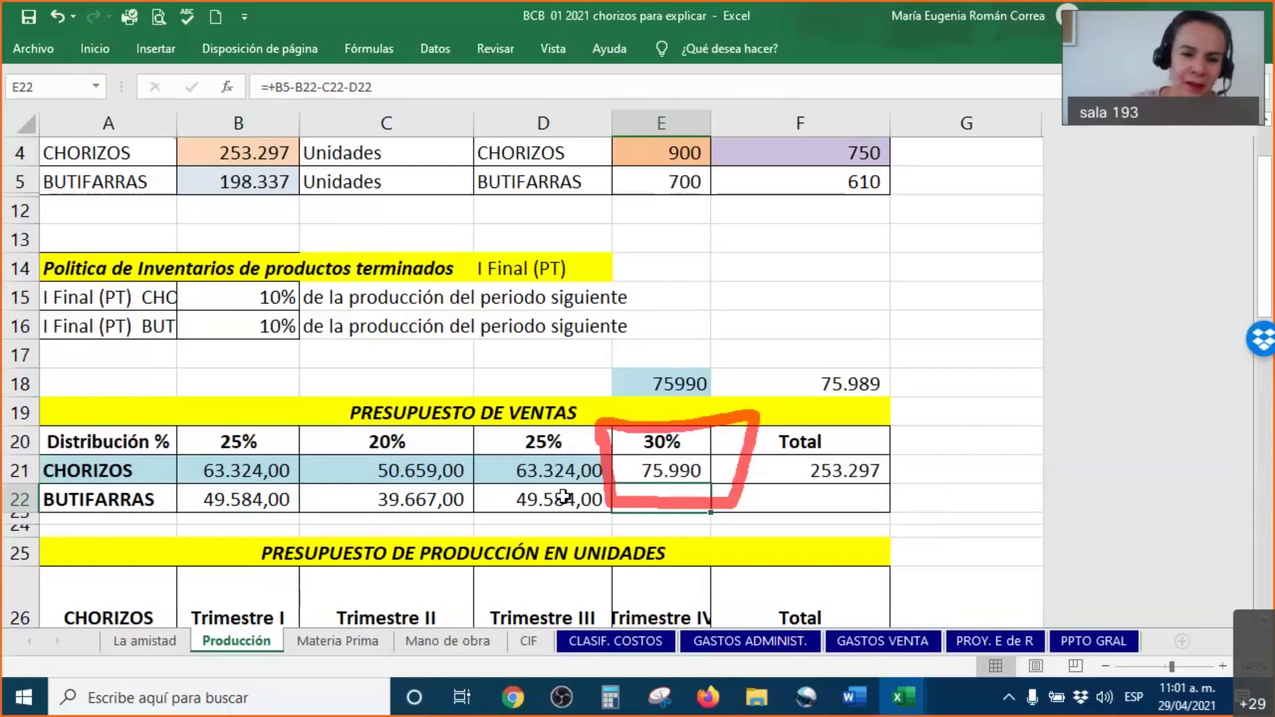
Review the rounding formula behind the CHORIZOS first-quarter sales in B21.
{"action": "double_click", "coordinate": [217, 472]}
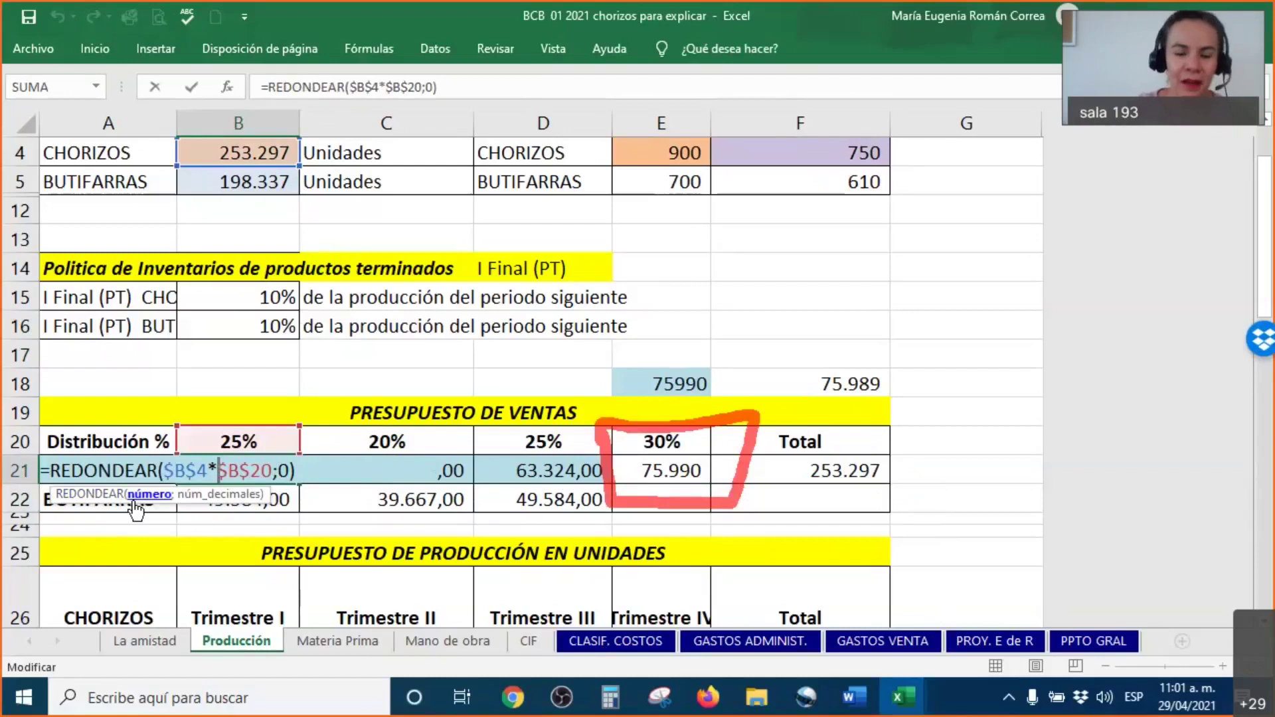
{"action": "key", "text": "ctrl+Return"}
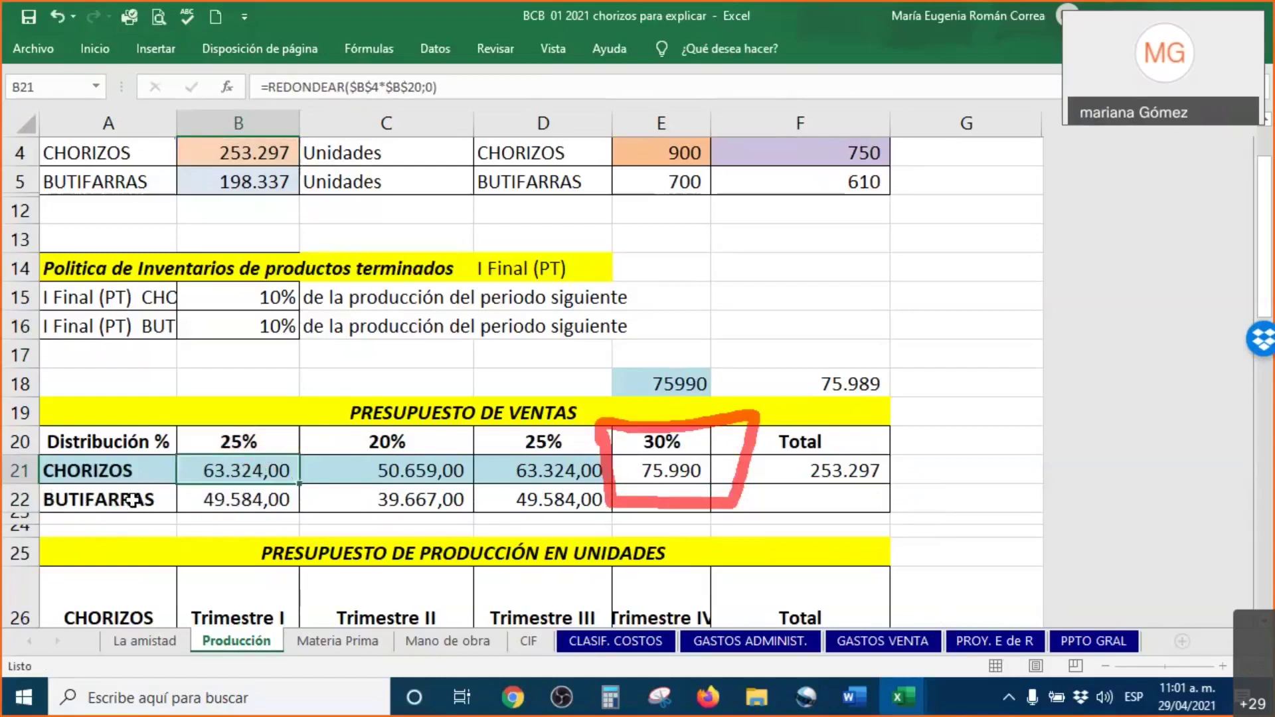
{"action": "left_click", "coordinate": [959, 21]}
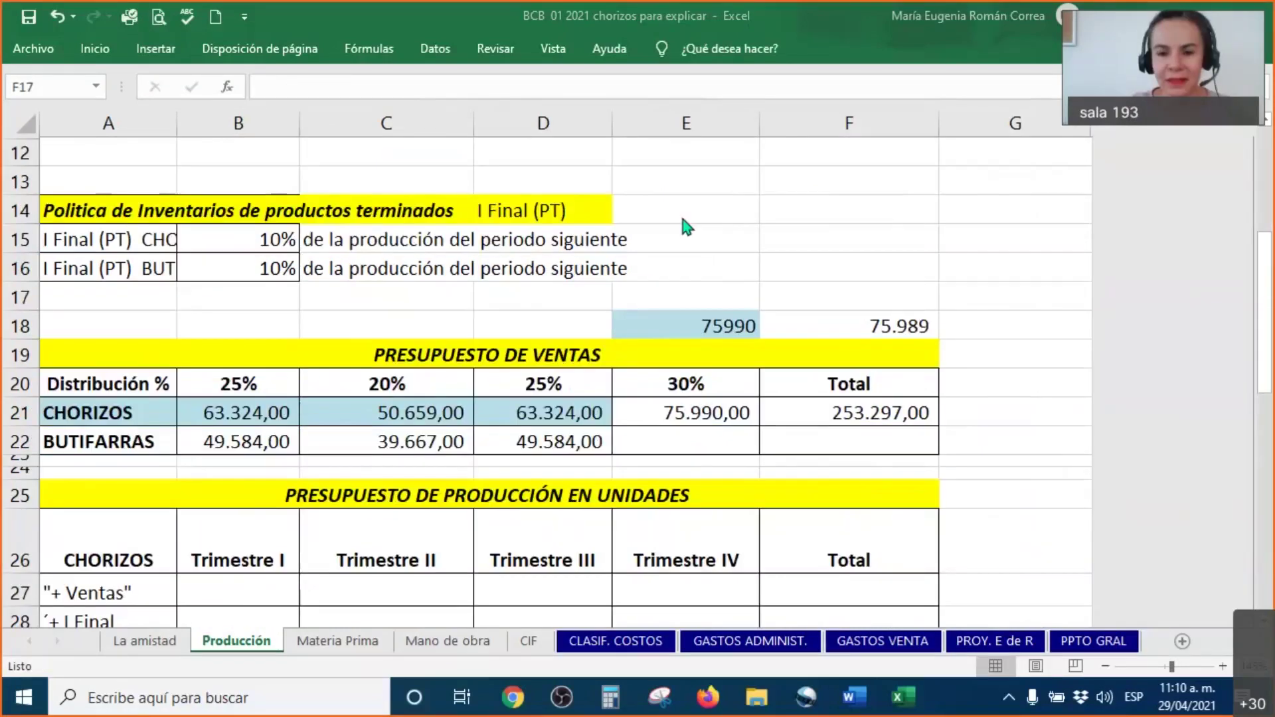
Inspect the CHORIZOS total formula in F21 and outline the summed range B21:E21 in red, removing the outline at the end.
{"action": "left_click", "coordinate": [894, 412]}
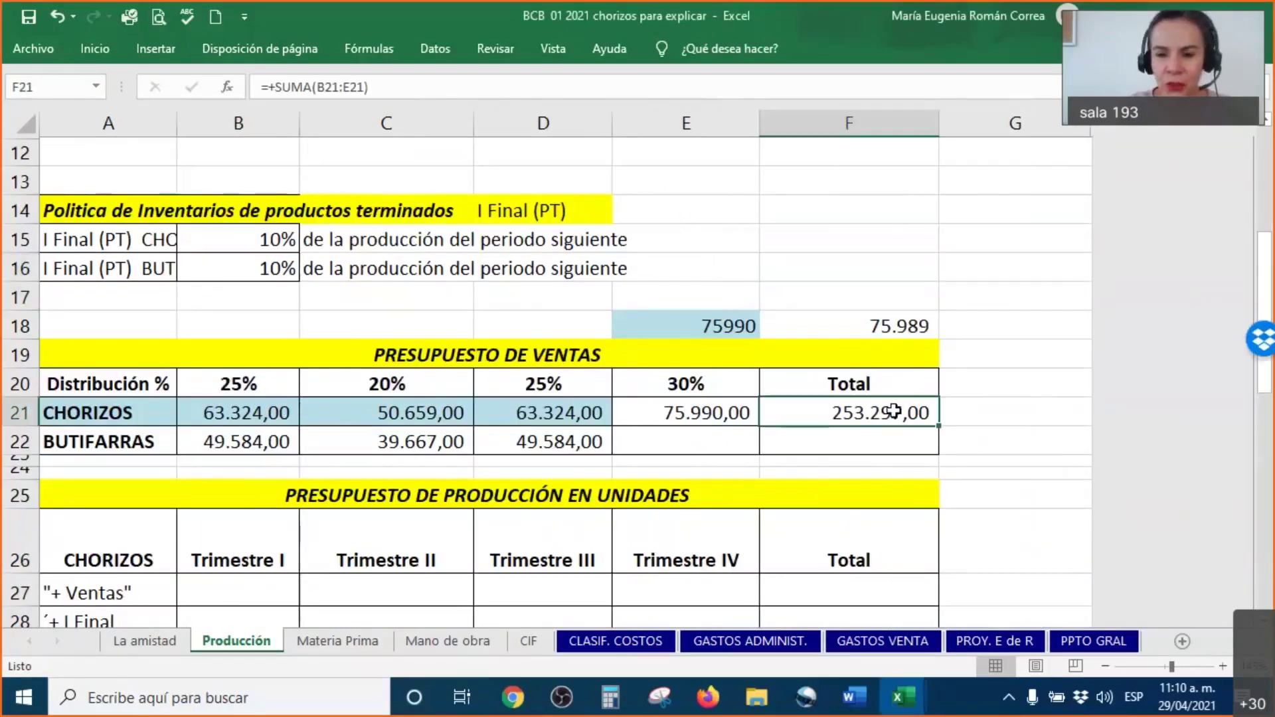
{"action": "double_click", "coordinate": [894, 412]}
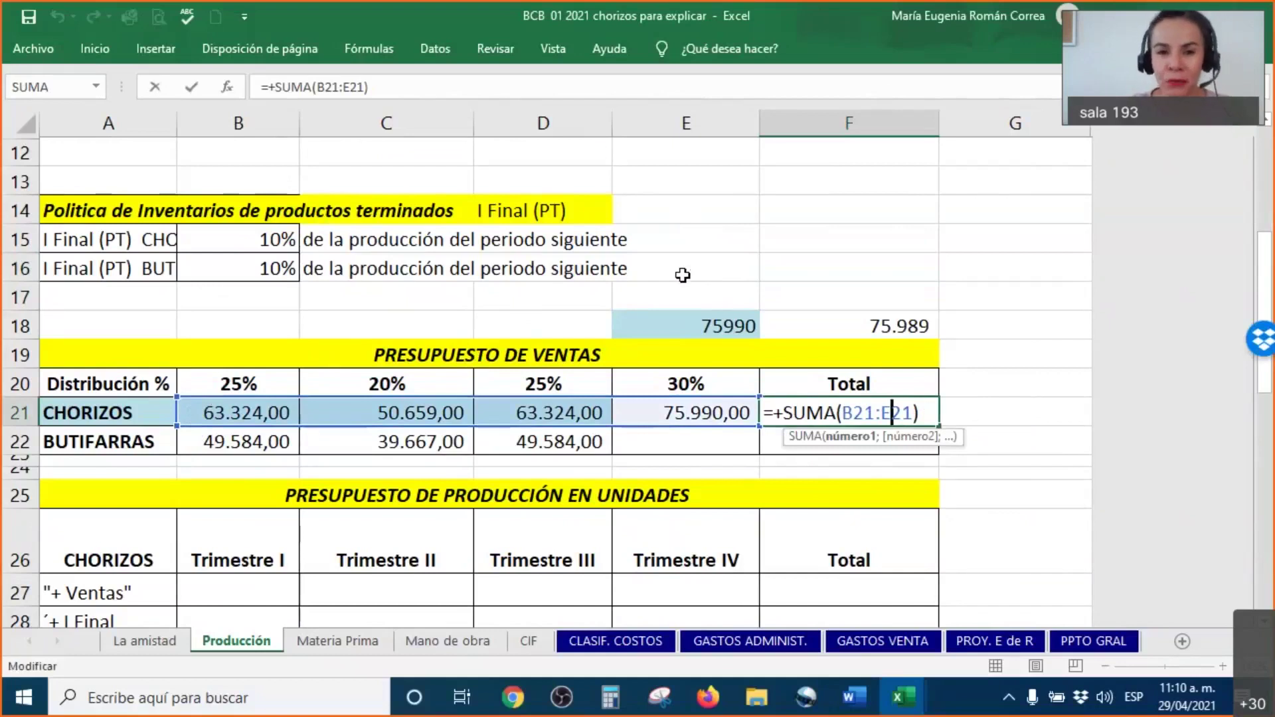
{"action": "left_click", "coordinate": [961, 31]}
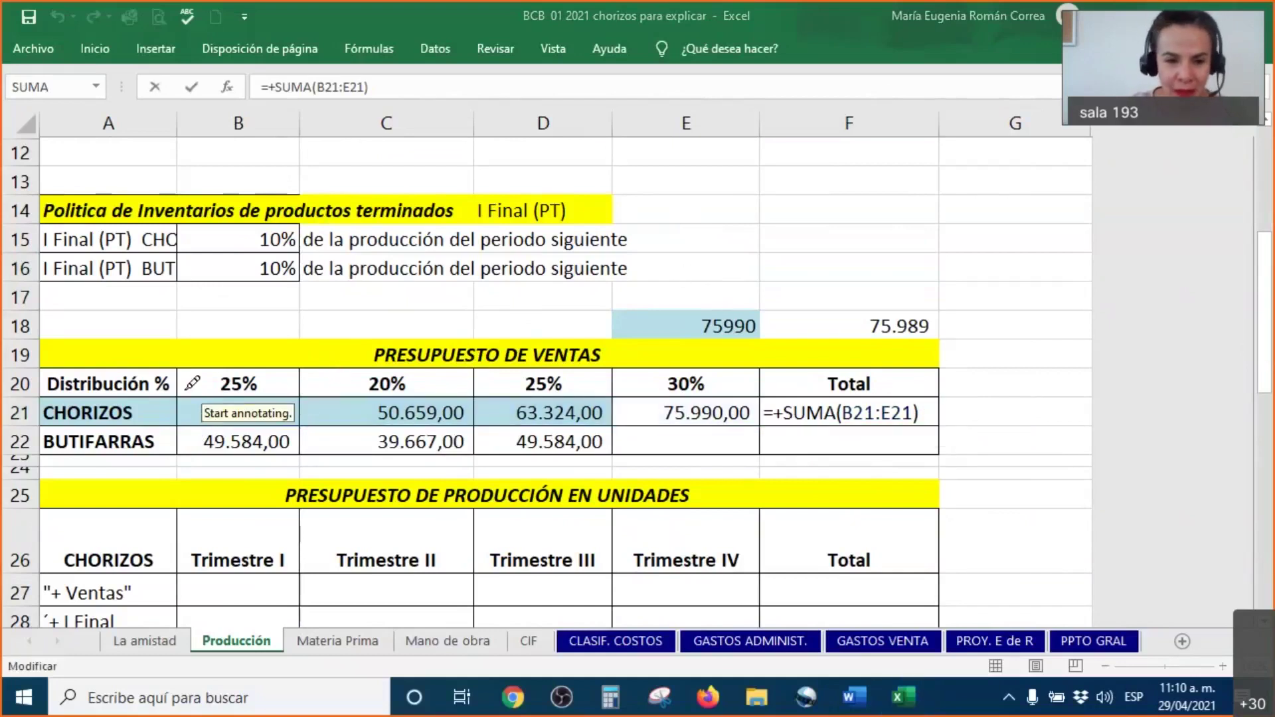
{"action": "mouse_move", "coordinate": [175, 376]}
{"action": "left_mouse_down"}
{"action": "mouse_move", "coordinate": [177, 418]}
{"action": "mouse_move", "coordinate": [389, 435]}
{"action": "mouse_move", "coordinate": [691, 431]}
{"action": "mouse_move", "coordinate": [774, 415]}
{"action": "mouse_move", "coordinate": [771, 394]}
{"action": "mouse_move", "coordinate": [180, 388]}
{"action": "left_mouse_up"}
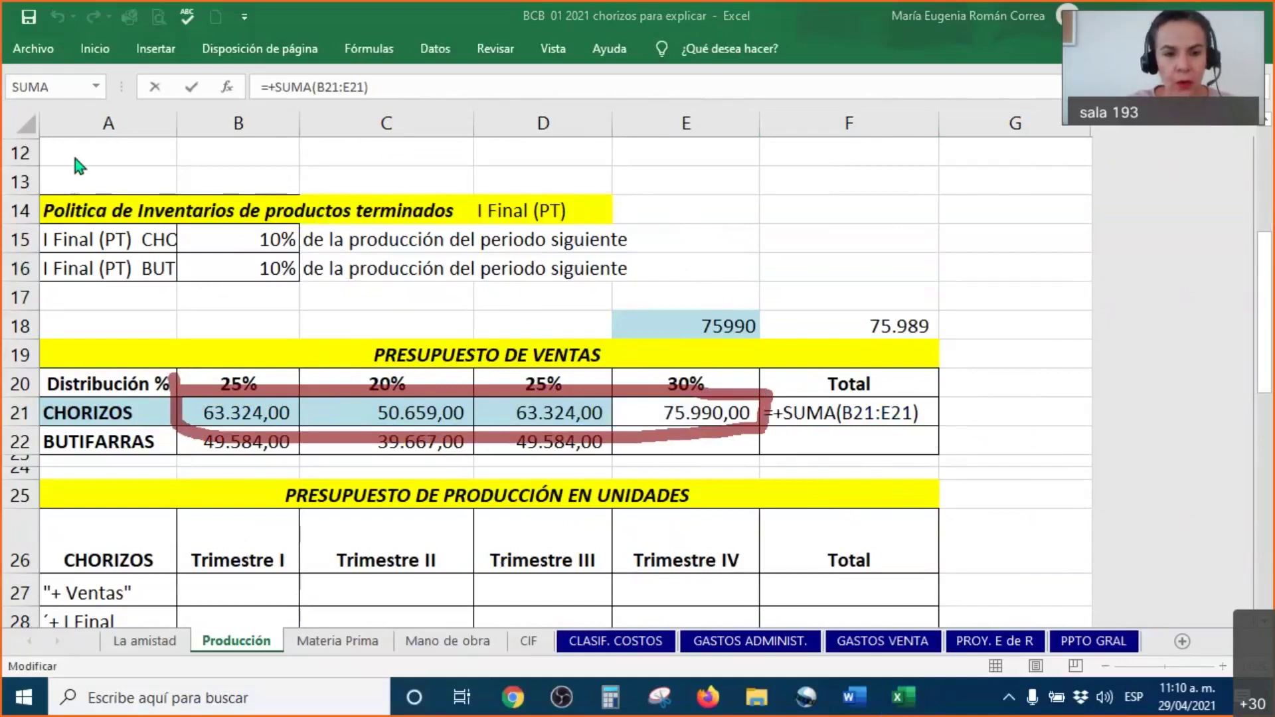
{"action": "key", "text": "ctrl+Return"}
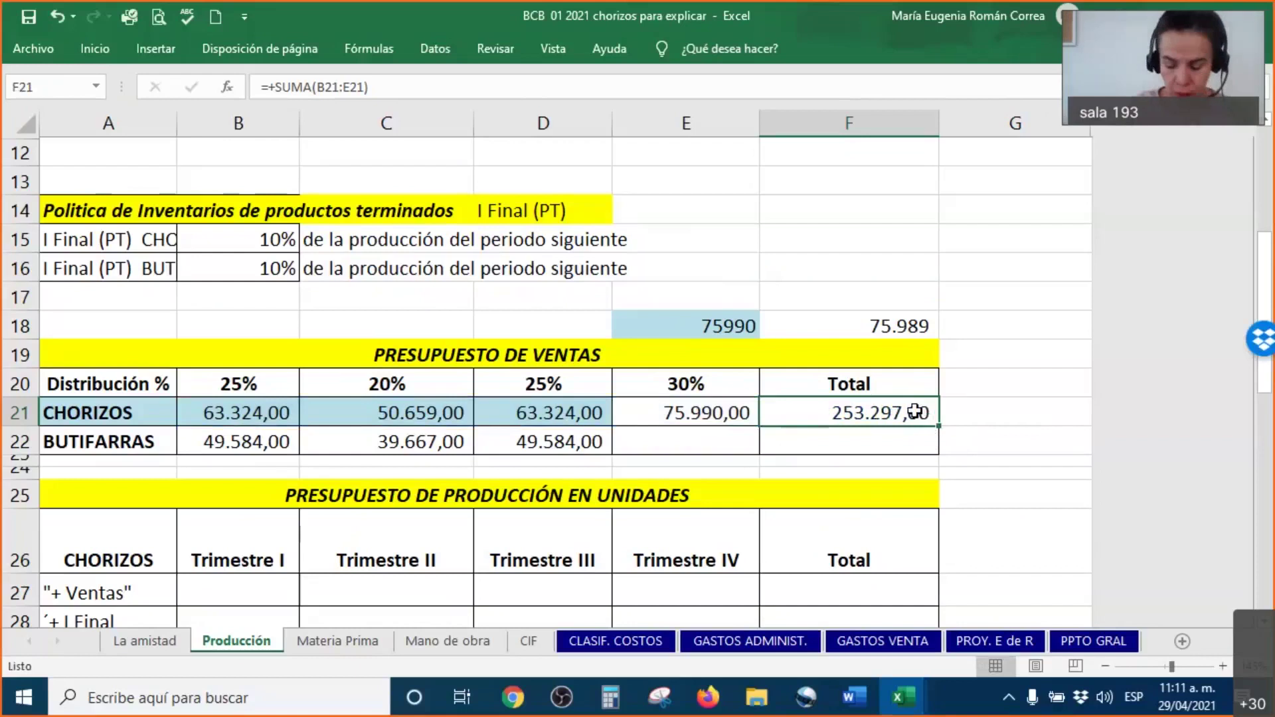
Replace the CHORIZOS total in F21 with the cell-by-cell addition =B21+C21+D21+E21.
{"action": "type", "text": "="}
{"action": "key", "text": "Left"}
{"action": "key", "text": "Left"}
{"action": "key", "text": "Left"}
{"action": "key", "text": "Left"}
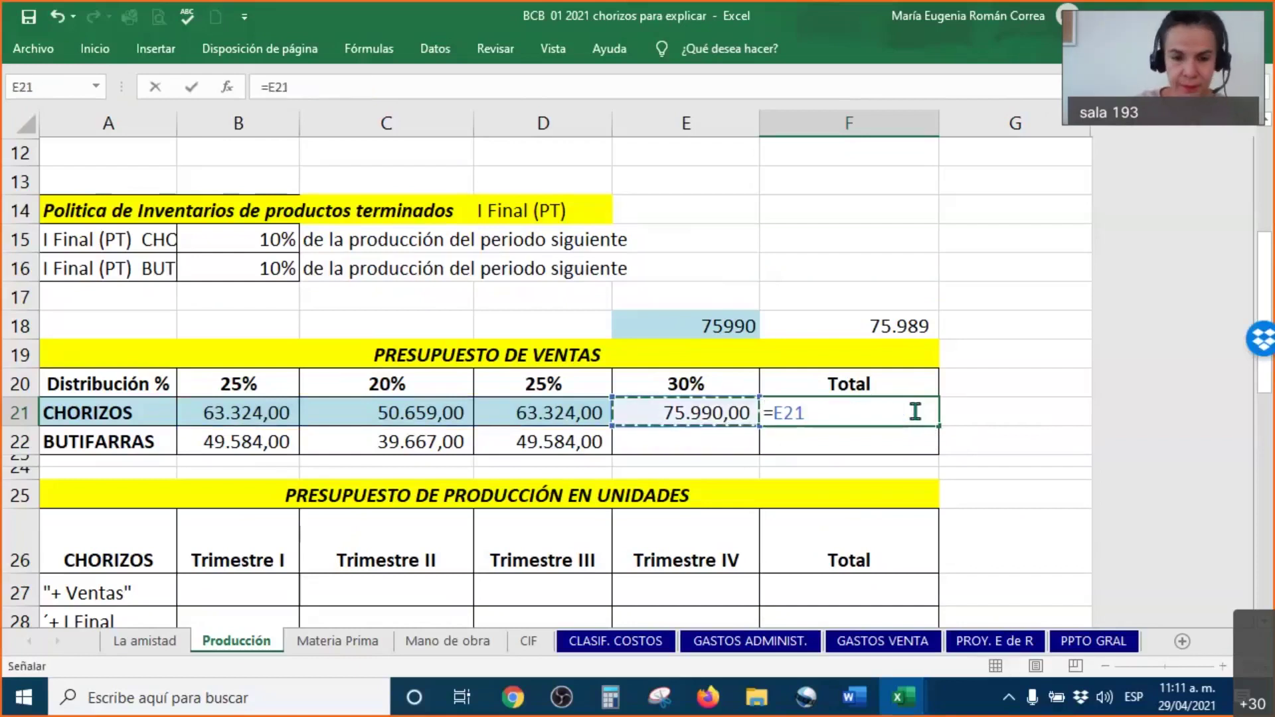
{"action": "type", "text": "+"}
{"action": "key", "text": "Left"}
{"action": "key", "text": "Left"}
{"action": "key", "text": "Left"}
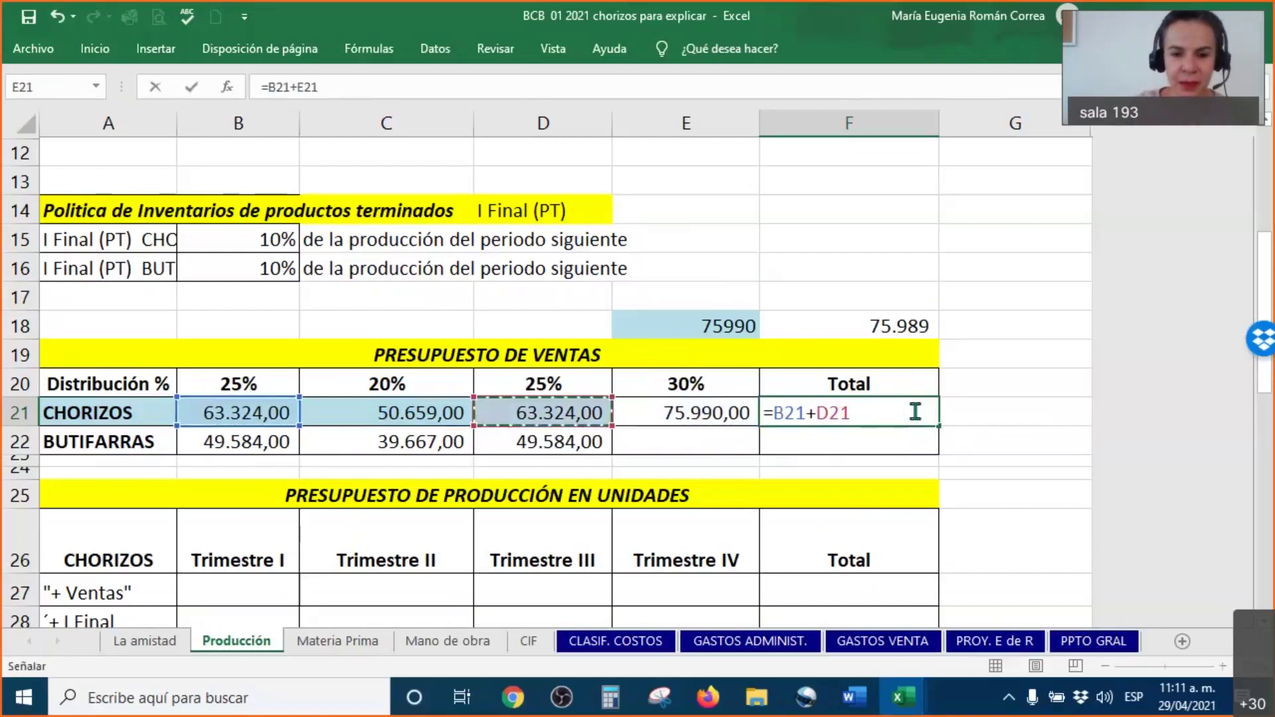
{"action": "type", "text": "+"}
{"action": "key", "text": "Left"}
{"action": "key", "text": "Left"}
{"action": "type", "text": "+"}
{"action": "key", "text": "Left"}
{"action": "key", "text": "Return"}
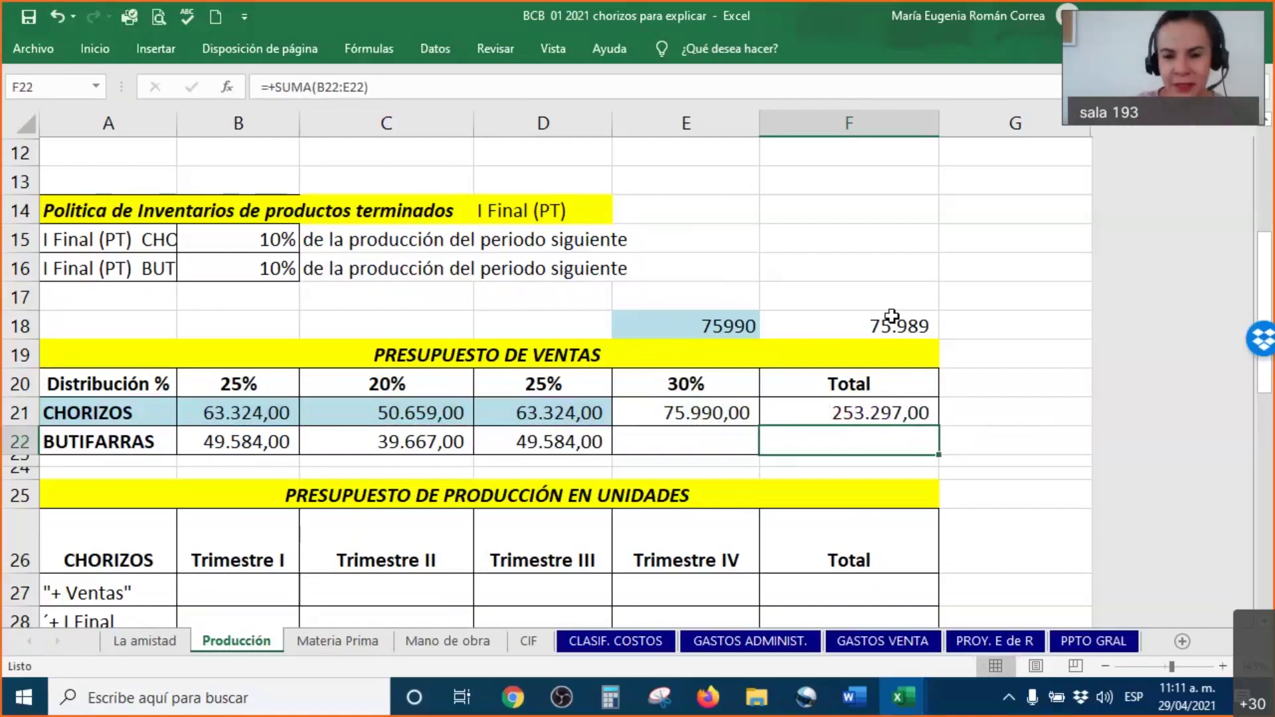
{"action": "left_click", "coordinate": [679, 115]}
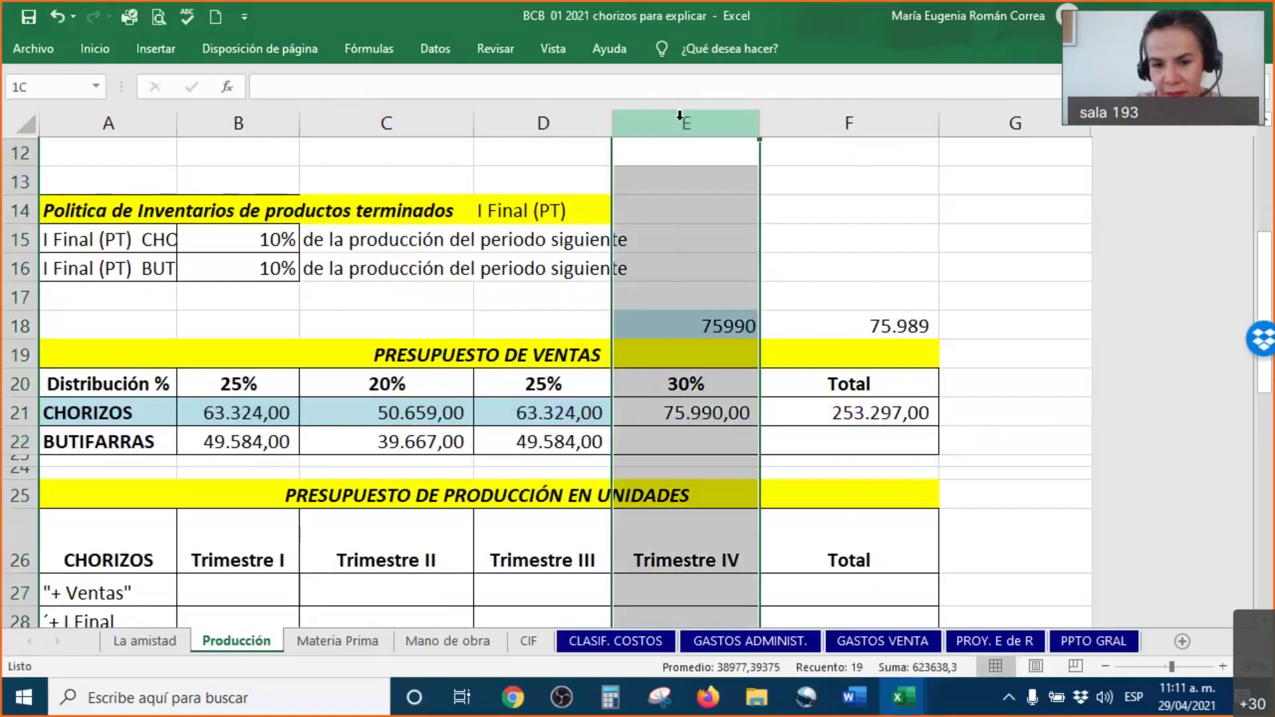
{"action": "right_click", "coordinate": [679, 115]}
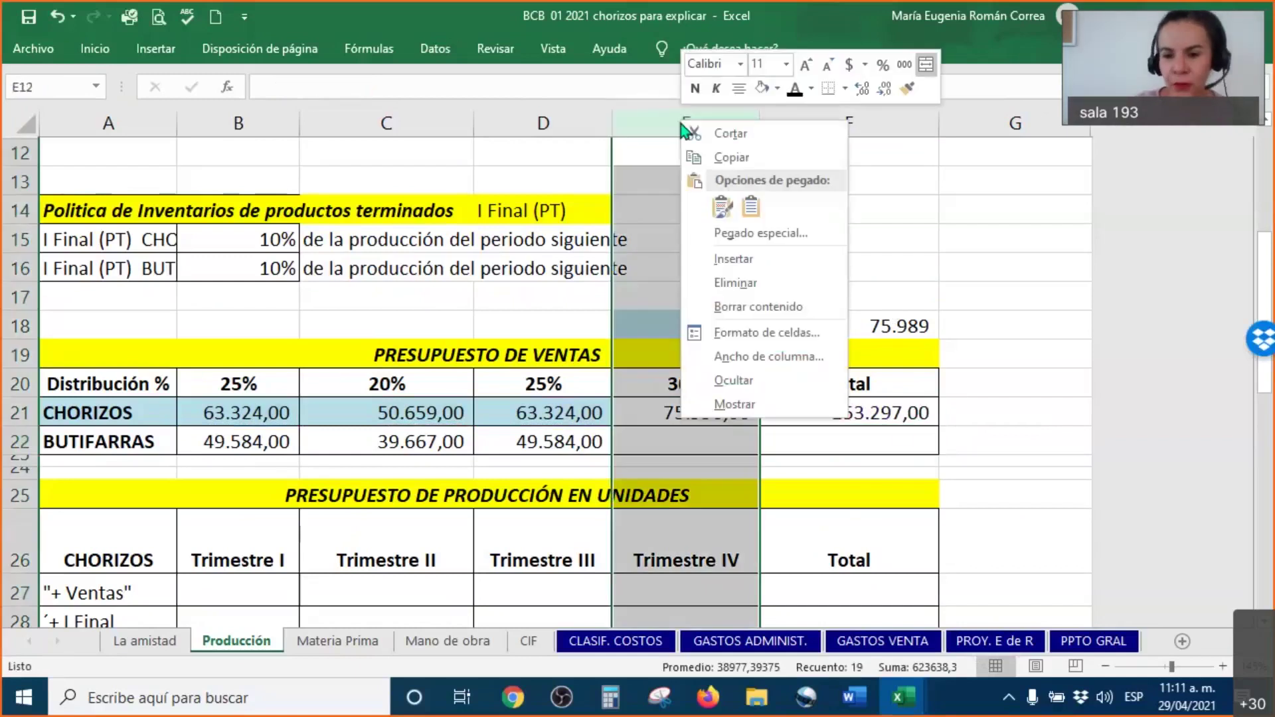
{"action": "left_click", "coordinate": [735, 404]}
Replace the CHORIZOS total in F21 with the range sum =SUMA(B21:E21).
{"action": "left_click", "coordinate": [933, 412]}
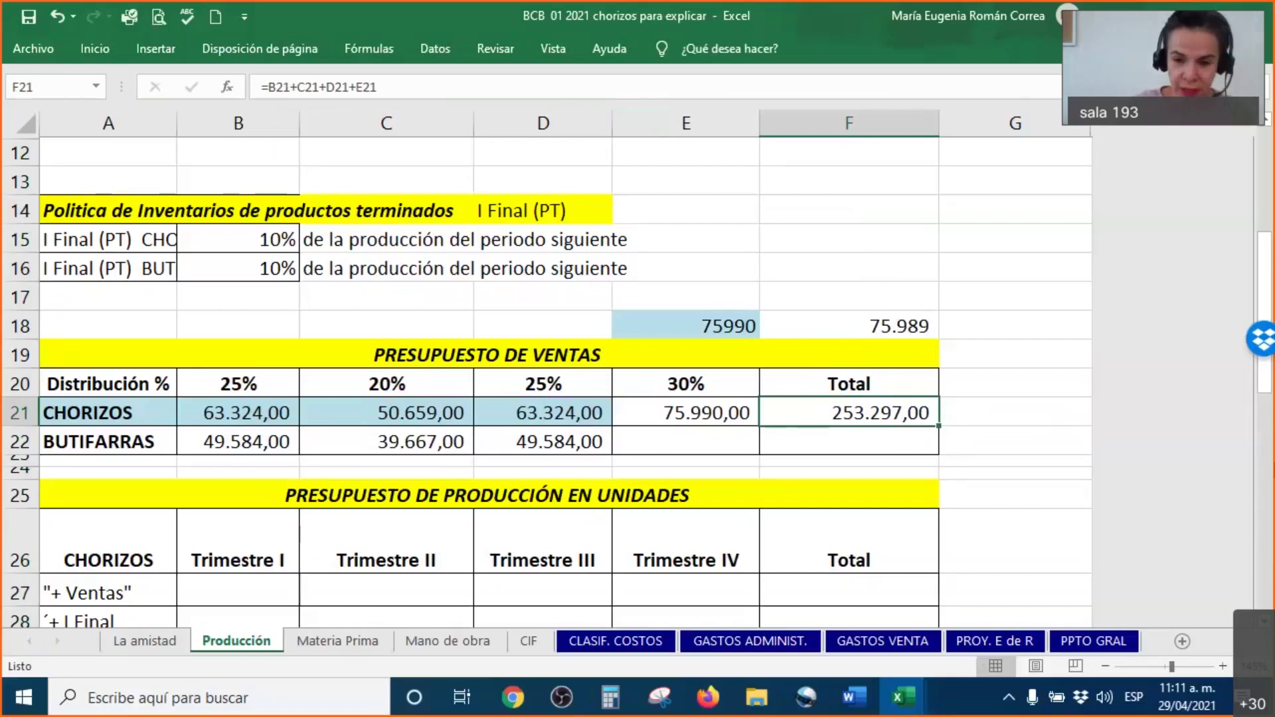
{"action": "key", "text": "BackSpace"}
{"action": "type", "text": "=SUMA("}
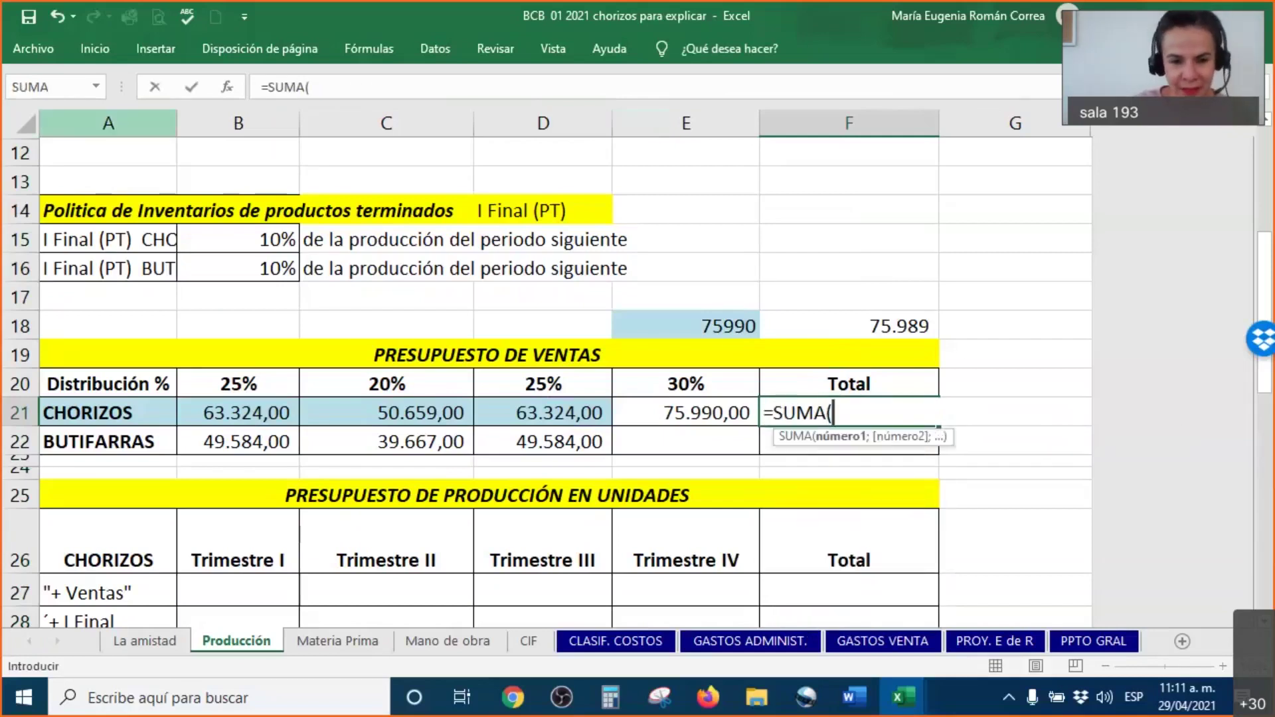
{"action": "left_click_drag", "start_coordinate": [227, 410], "coordinate": [627, 409]}
{"action": "type", "text": ")"}
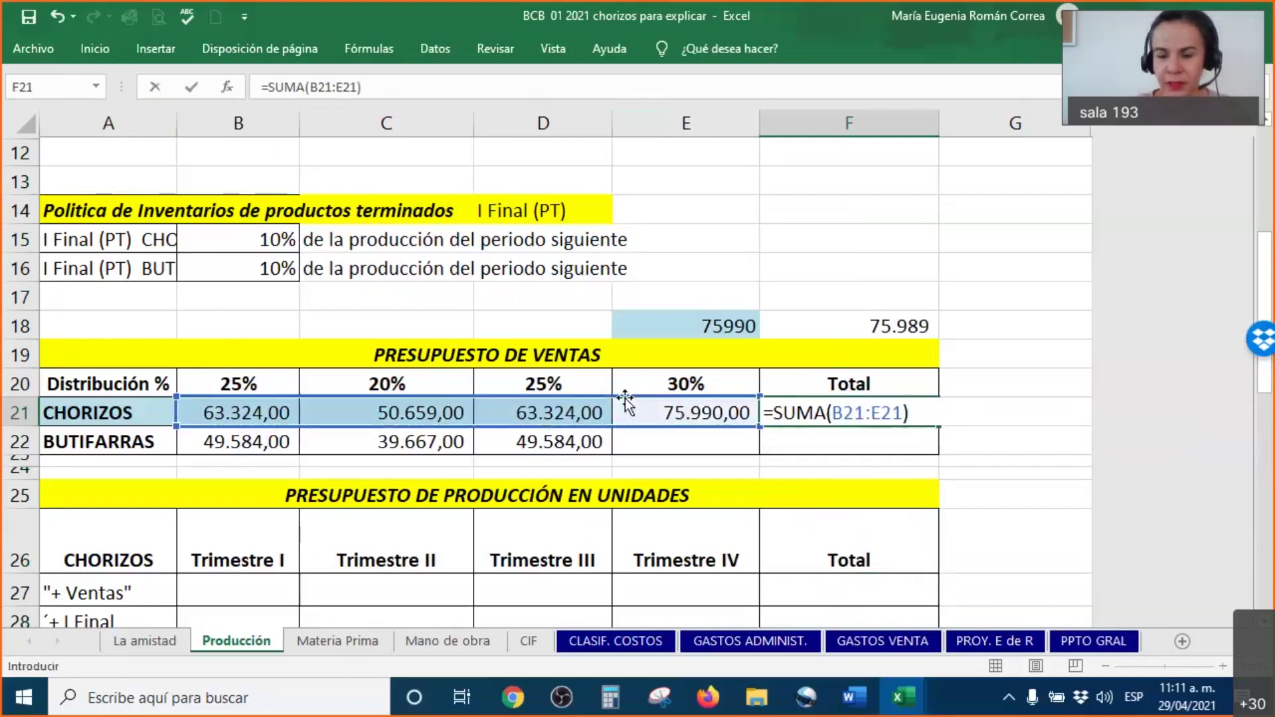
{"action": "key", "text": "Return"}
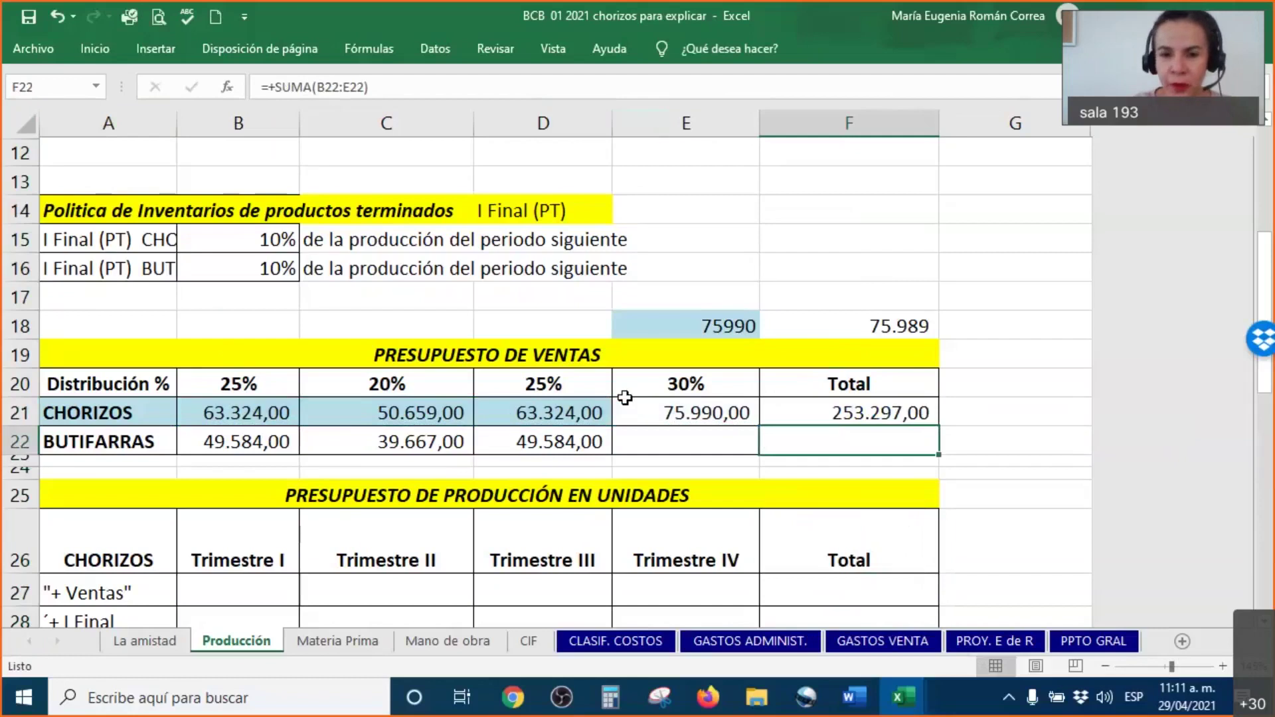
Insert a column before the 30% quarter and enter 110000000 in its CHORIZOS row, cell E21.
{"action": "right_click", "coordinate": [656, 129]}
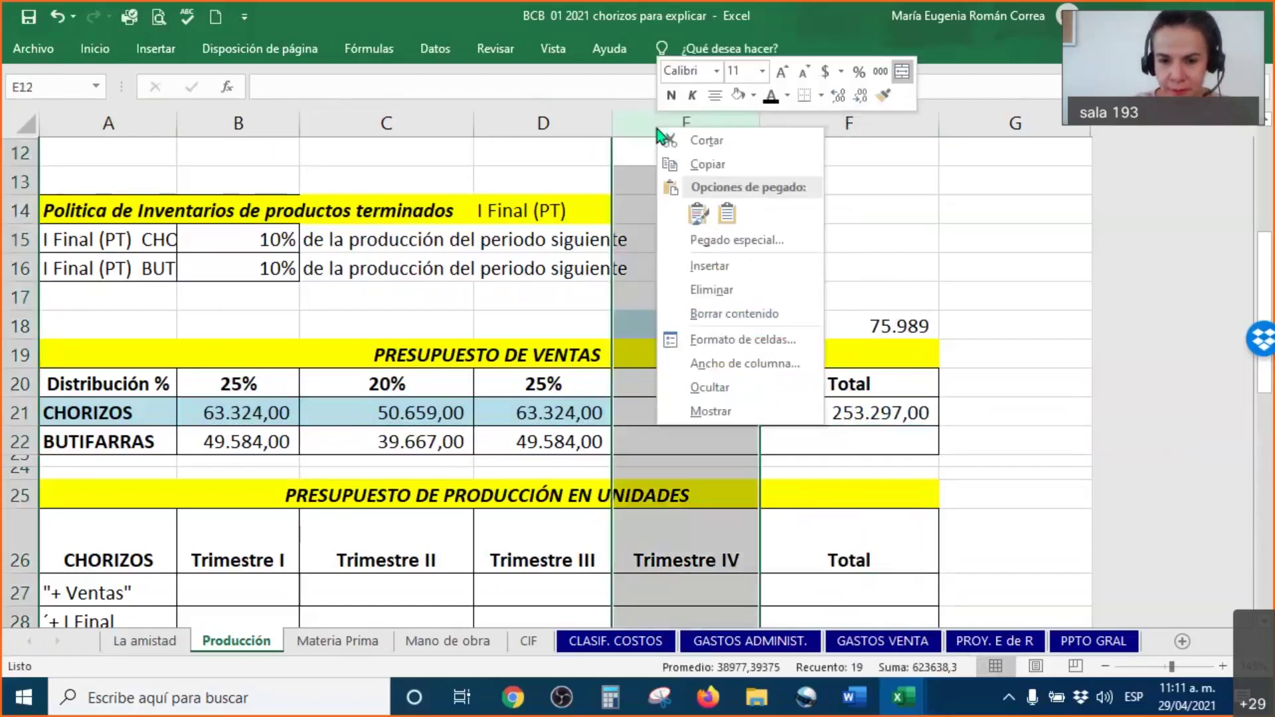
{"action": "left_click", "coordinate": [708, 265]}
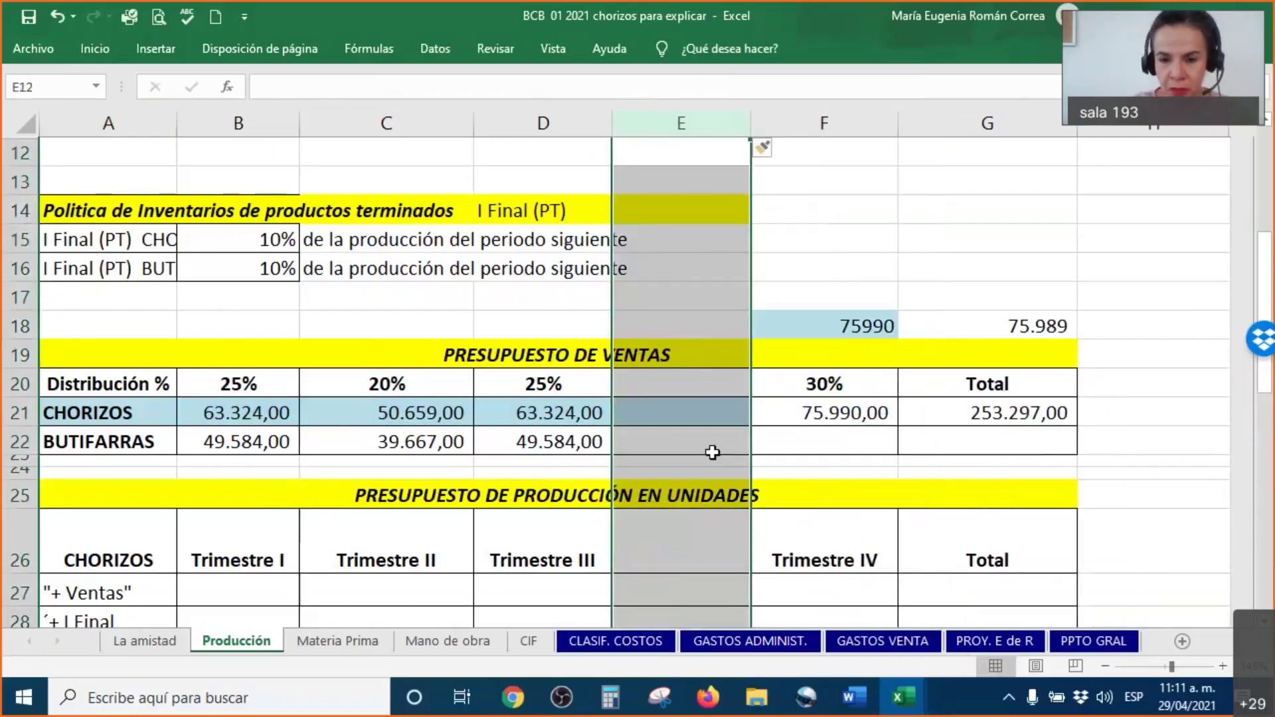
{"action": "left_click", "coordinate": [698, 413]}
{"action": "type", "text": "110000000"}
{"action": "key", "text": "Return"}
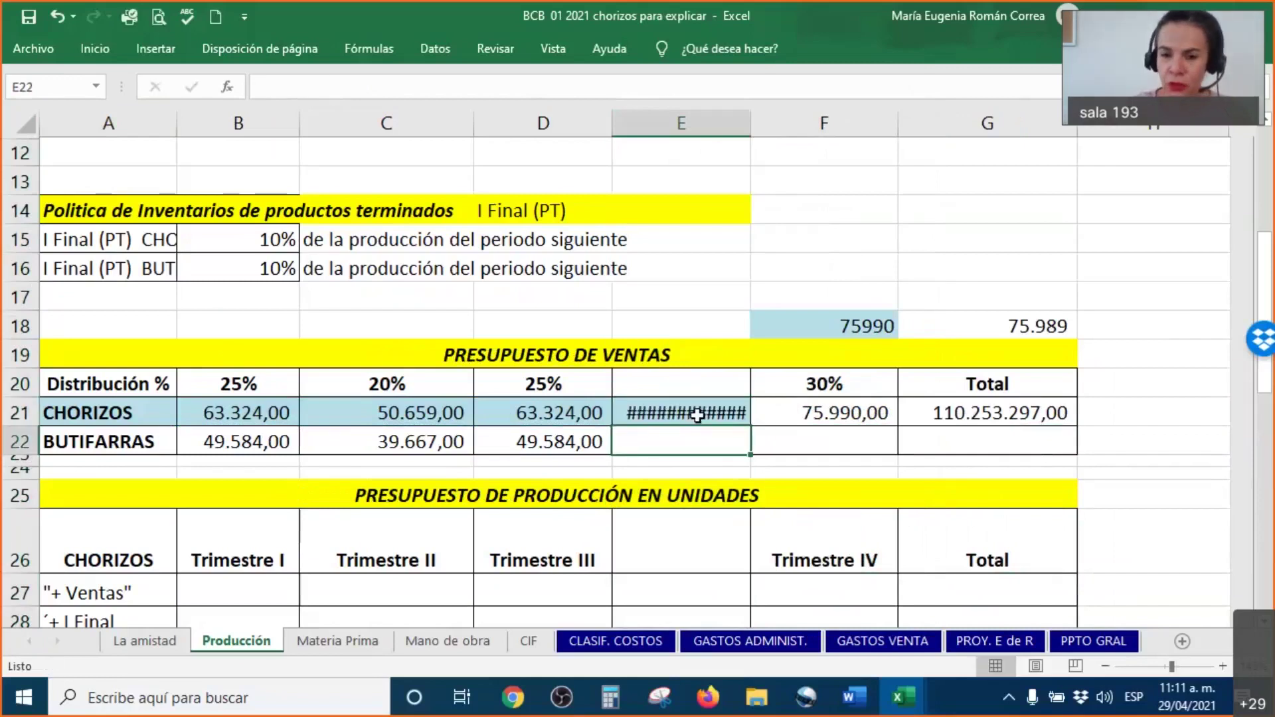
Clear the test amount from E21 in the inserted column.
{"action": "mouse_move", "coordinate": [697, 415]}
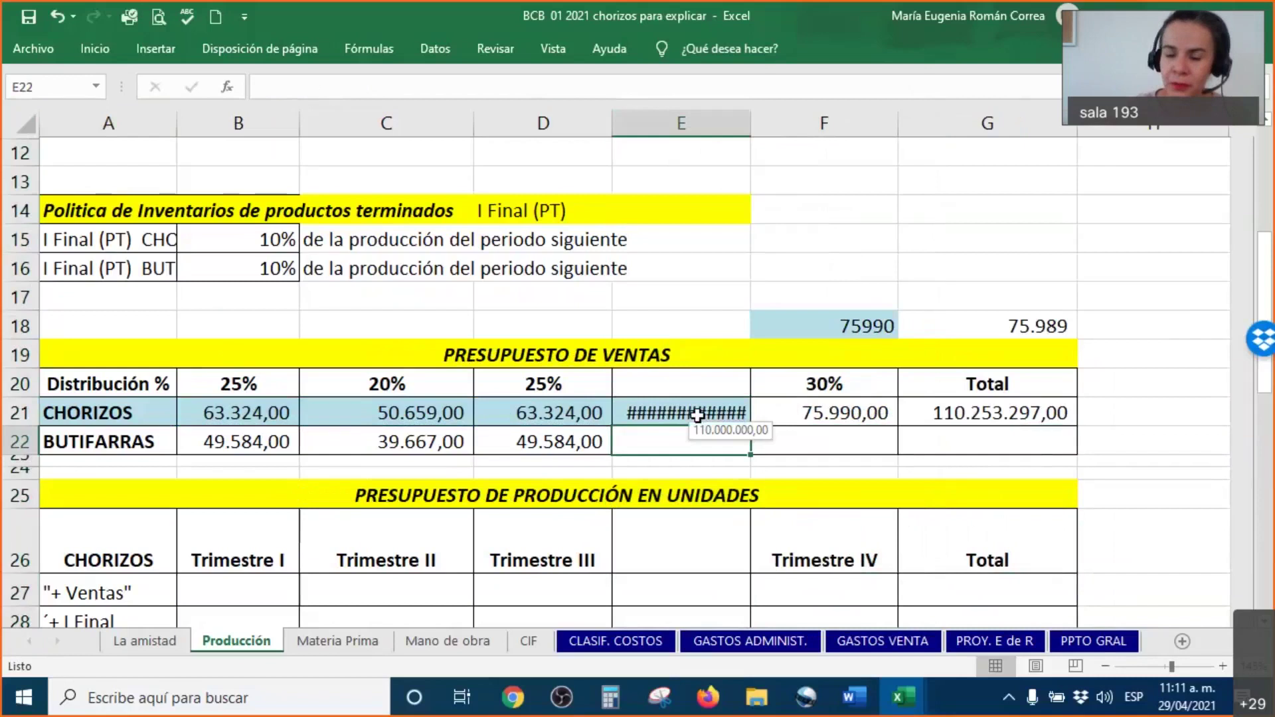
{"action": "left_click", "coordinate": [697, 414]}
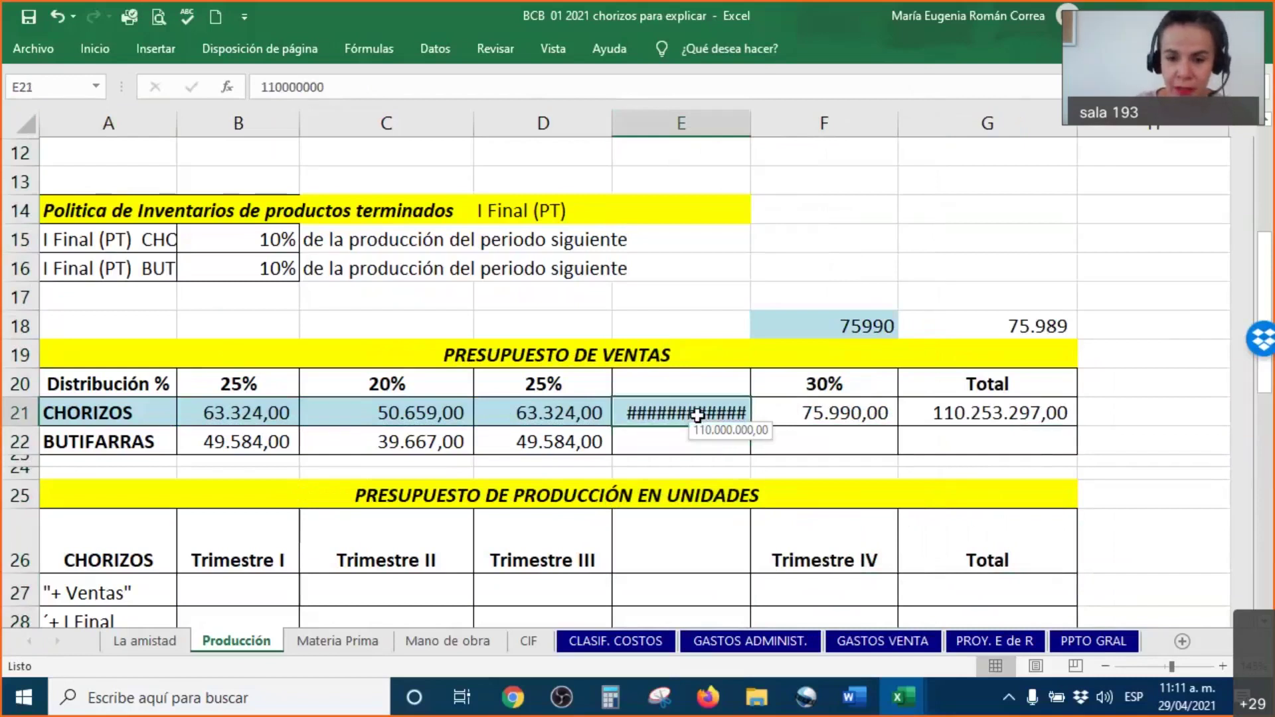
{"action": "key", "text": "Delete"}
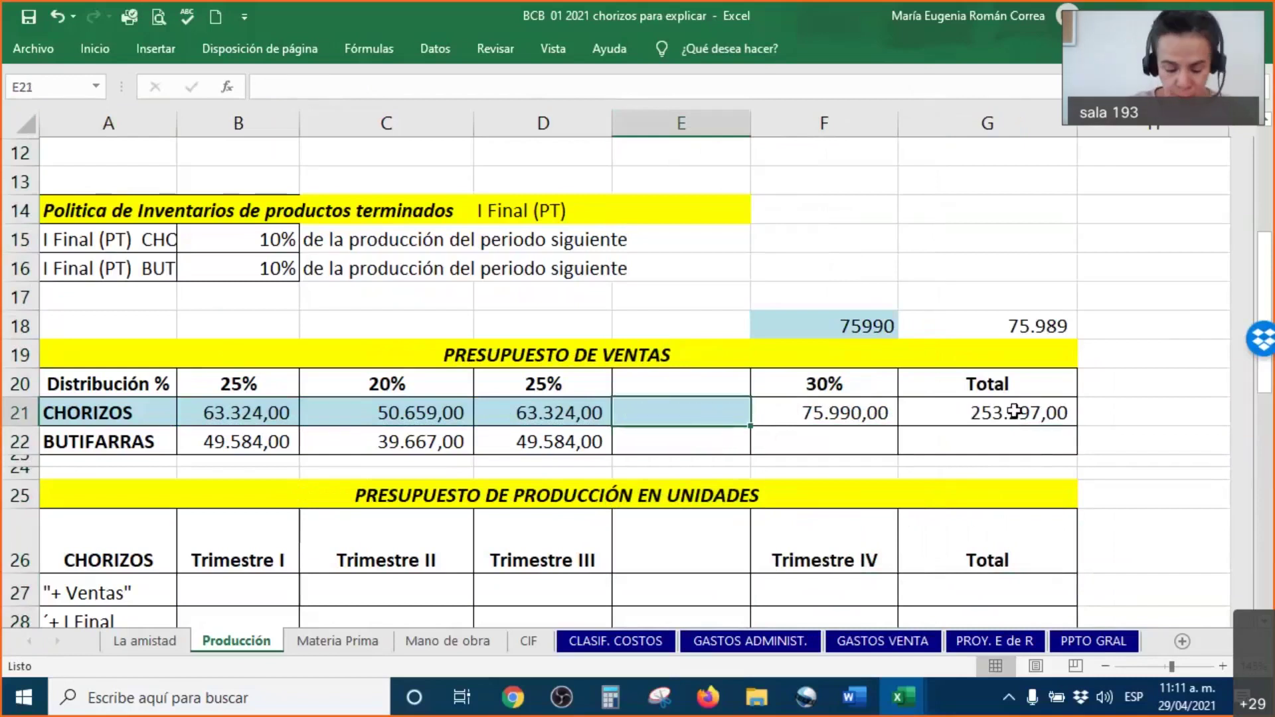
Replace the CHORIZOS total in G21 with individual additions that skip the blank column, =+B21+C21+D21+F21.
{"action": "left_click", "coordinate": [1014, 411]}
{"action": "type", "text": "=+"}
{"action": "key", "text": "Left"}
{"action": "key", "text": "Left"}
{"action": "key", "text": "Left"}
{"action": "key", "text": "Left"}
{"action": "key", "text": "Left"}
{"action": "type", "text": "+"}
{"action": "key", "text": "Left"}
{"action": "key", "text": "Left"}
{"action": "key", "text": "Left"}
{"action": "key", "text": "Left"}
{"action": "type", "text": "+"}
{"action": "key", "text": "Left"}
{"action": "key", "text": "Left"}
{"action": "key", "text": "Left"}
{"action": "type", "text": "+"}
{"action": "key", "text": "Left"}
{"action": "key", "text": "Return"}
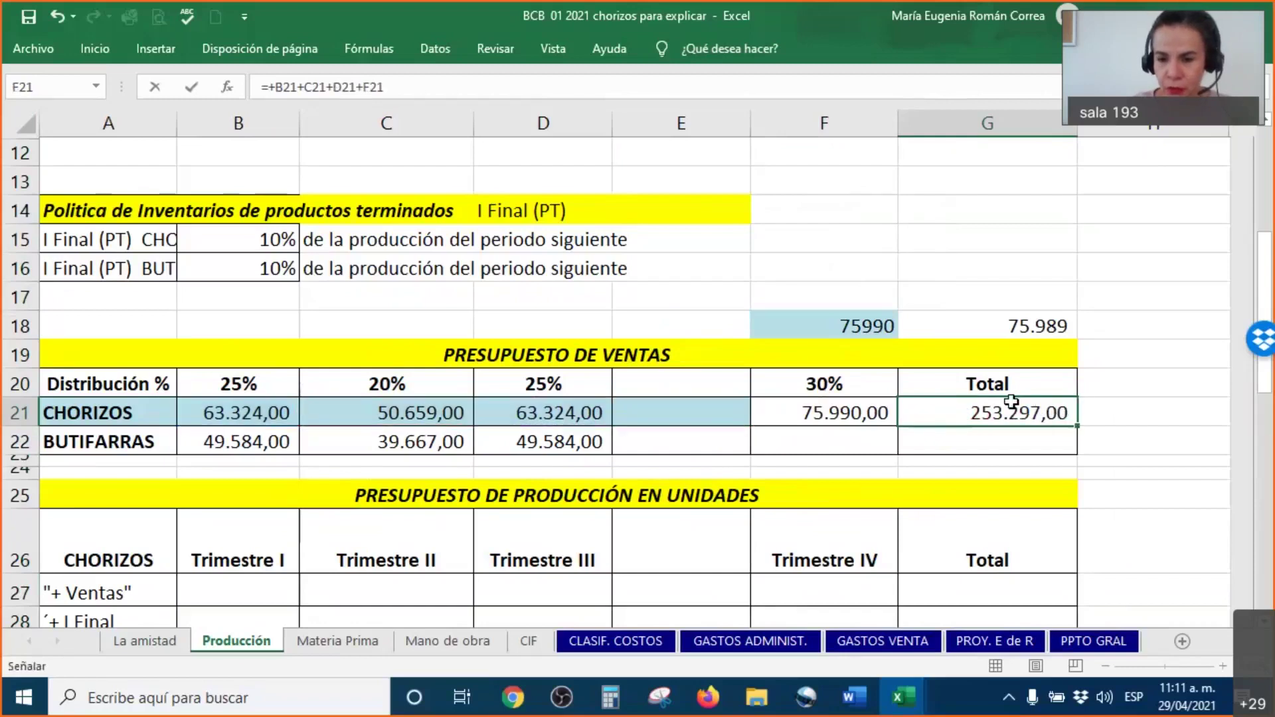
Enter 1000000 in the blank column's CHORIZOS cell E21 to test the cell-by-cell total.
{"action": "key", "text": "Up"}
{"action": "key", "text": "Up"}
{"action": "key", "text": "Left"}
{"action": "key", "text": "Left"}
{"action": "key", "text": "Down"}
{"action": "type", "text": "1000000"}
{"action": "key", "text": "Return"}
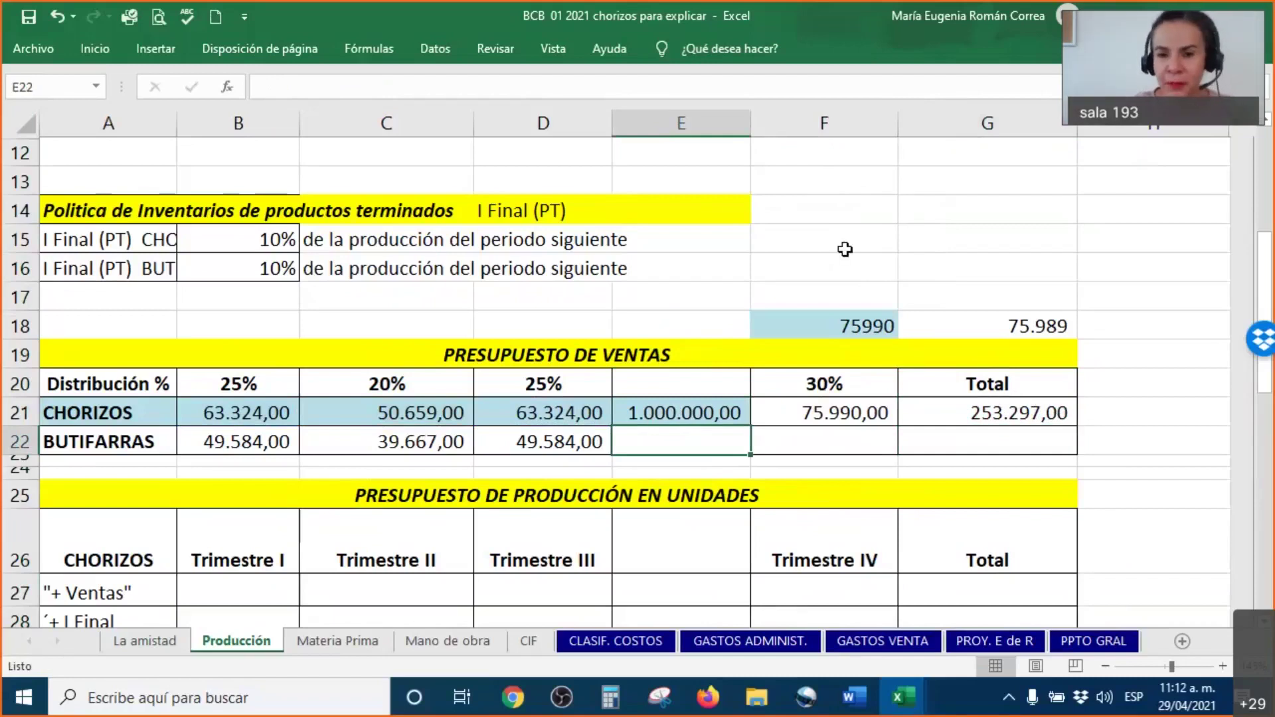
Delete the inserted test column E and check the CHORIZOS total formula in F21.
{"action": "left_click", "coordinate": [684, 122]}
{"action": "right_click", "coordinate": [687, 122]}
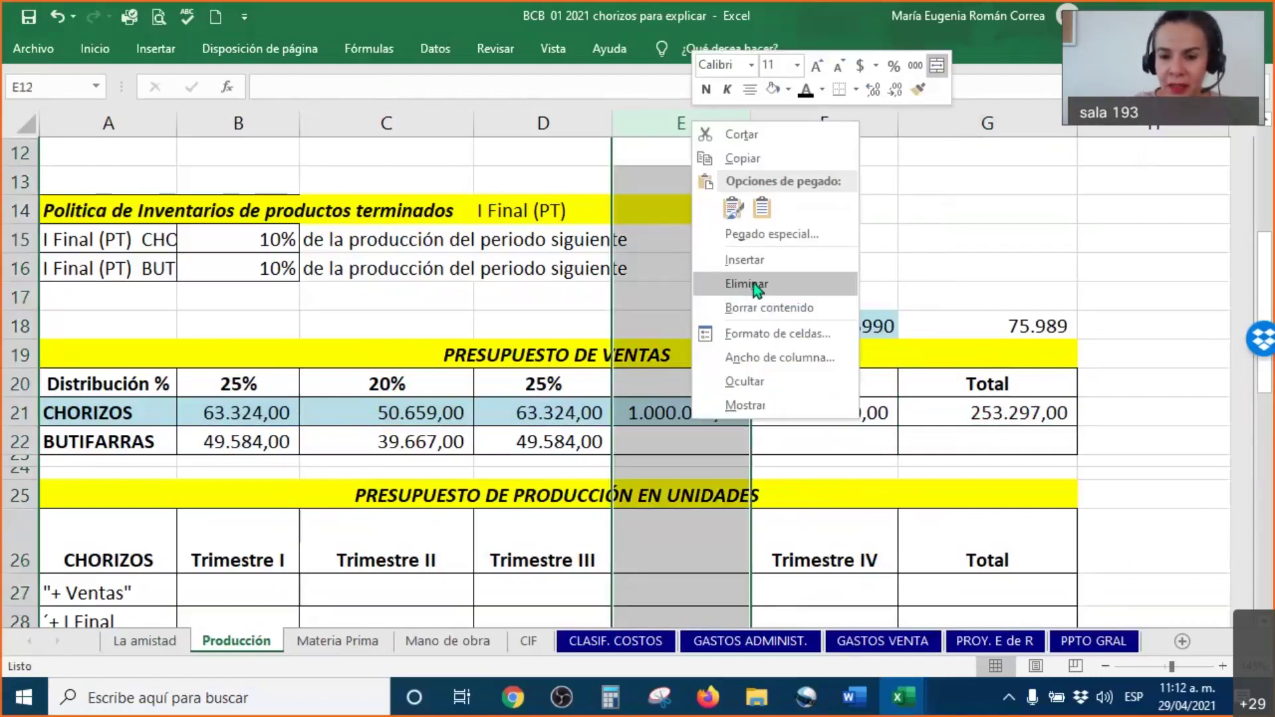
{"action": "left_click", "coordinate": [751, 284]}
{"action": "left_click", "coordinate": [960, 433]}
{"action": "left_click", "coordinate": [883, 412]}
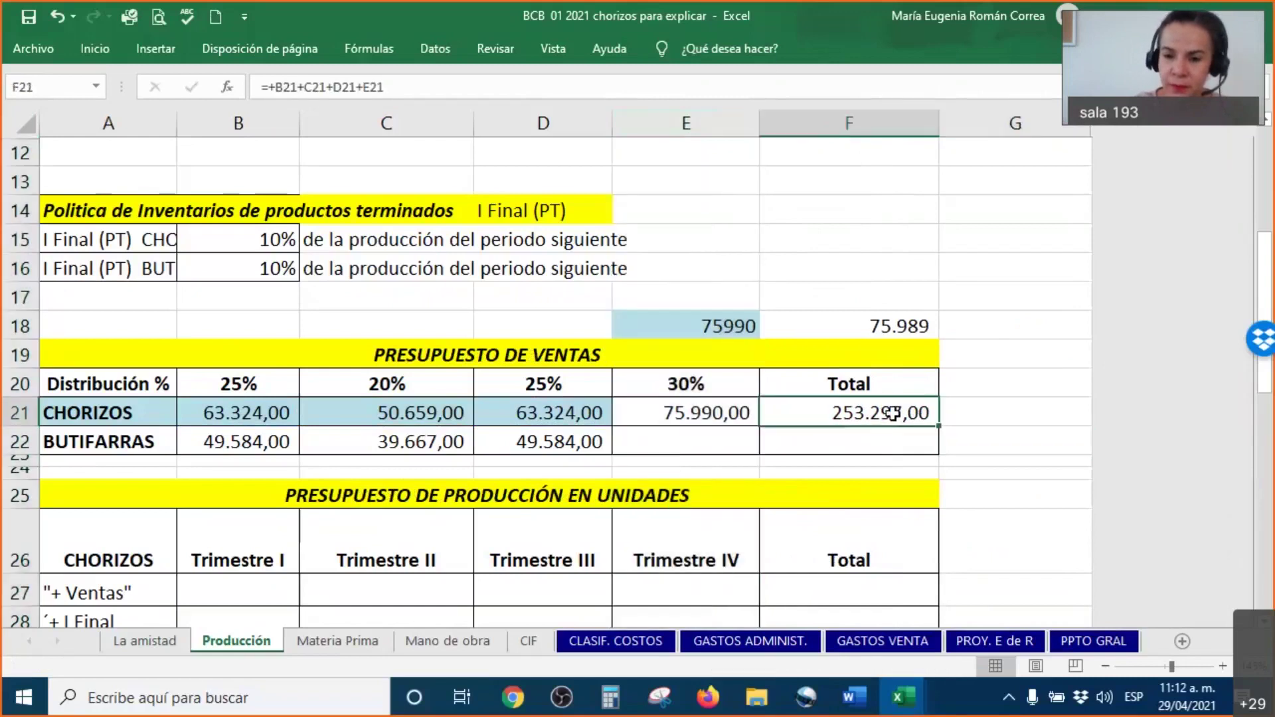
Remove the decimal places from the sales budget figures in B21:F22.
{"action": "key", "text": "F2"}
{"action": "key", "text": "Return"}
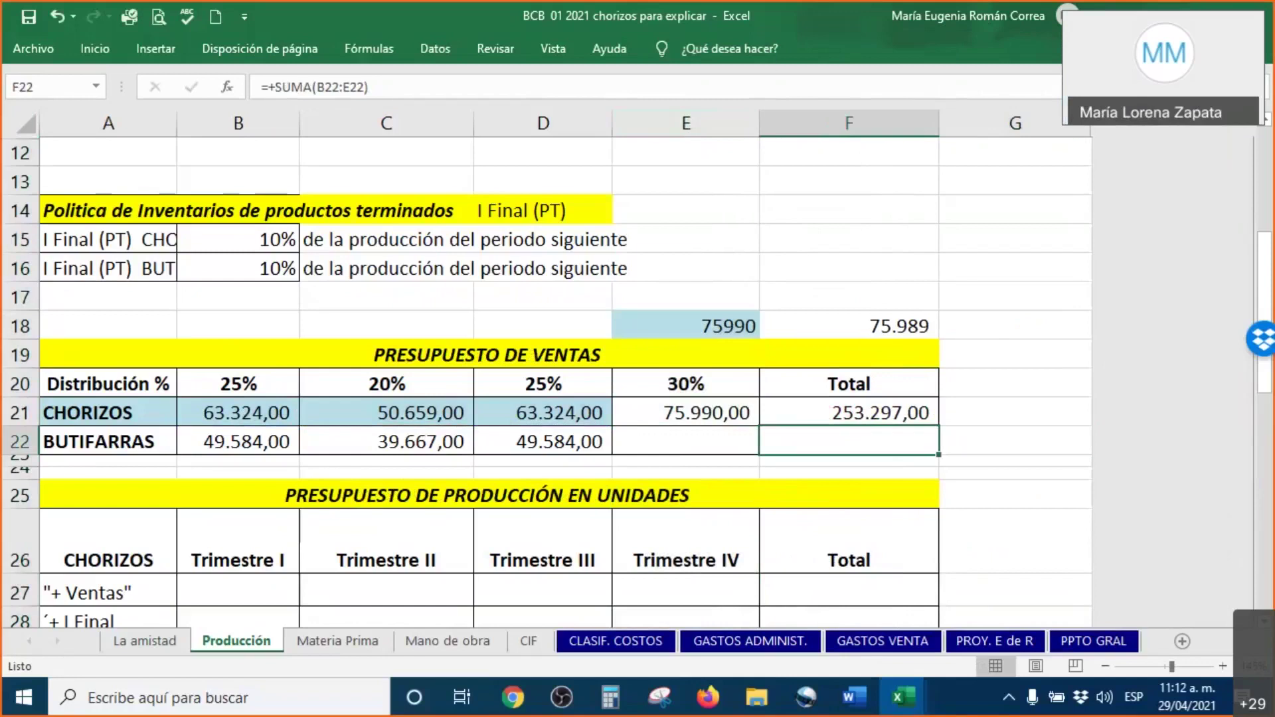
{"action": "mouse_move", "coordinate": [287, 389]}
{"action": "left_mouse_down"}
{"action": "mouse_move", "coordinate": [297, 425]}
{"action": "mouse_move", "coordinate": [277, 399]}
{"action": "left_mouse_up"}
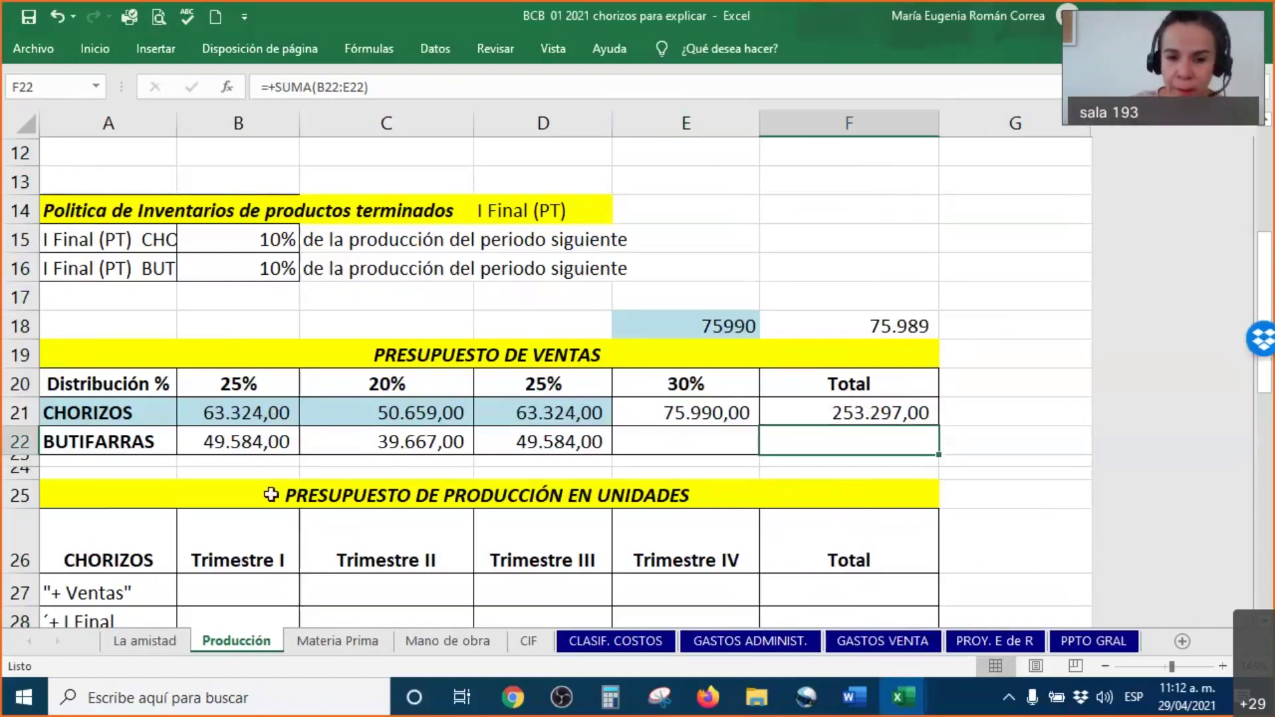
{"action": "left_click_drag", "start_coordinate": [251, 420], "coordinate": [855, 413]}
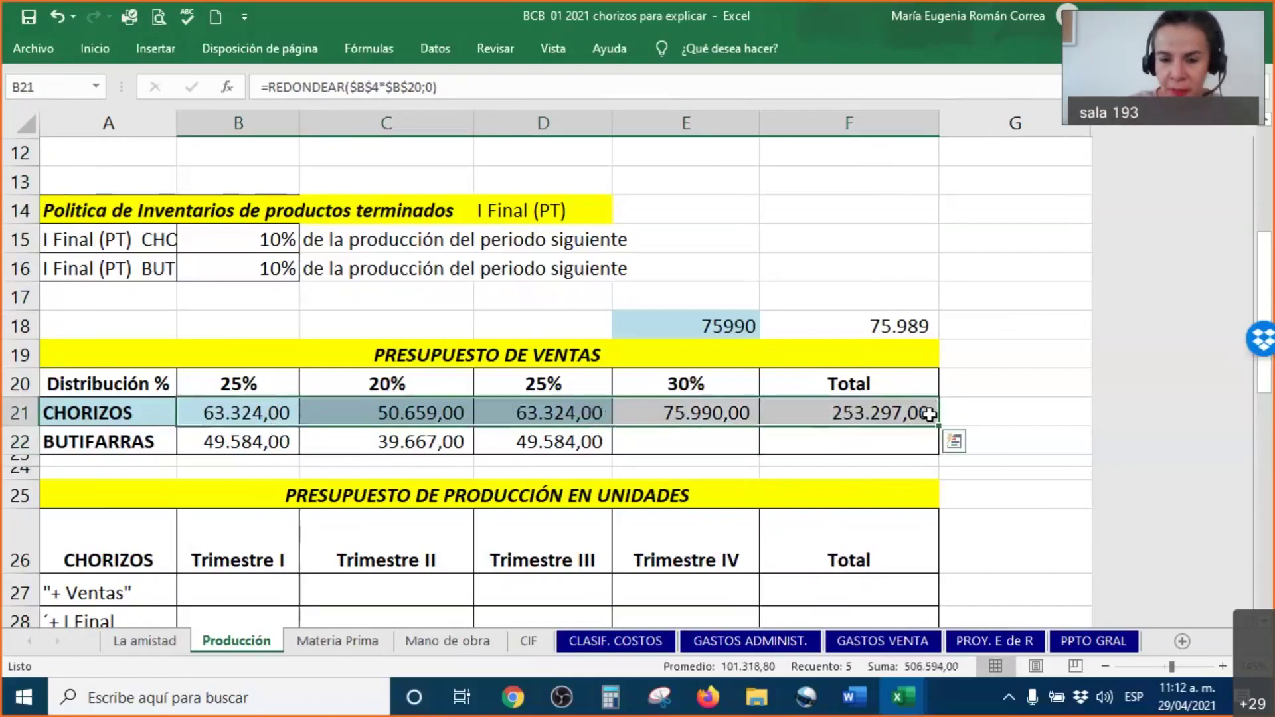
{"action": "left_click", "coordinate": [265, 418]}
{"action": "left_click_drag", "start_coordinate": [265, 418], "coordinate": [834, 444]}
{"action": "right_click", "coordinate": [835, 445]}
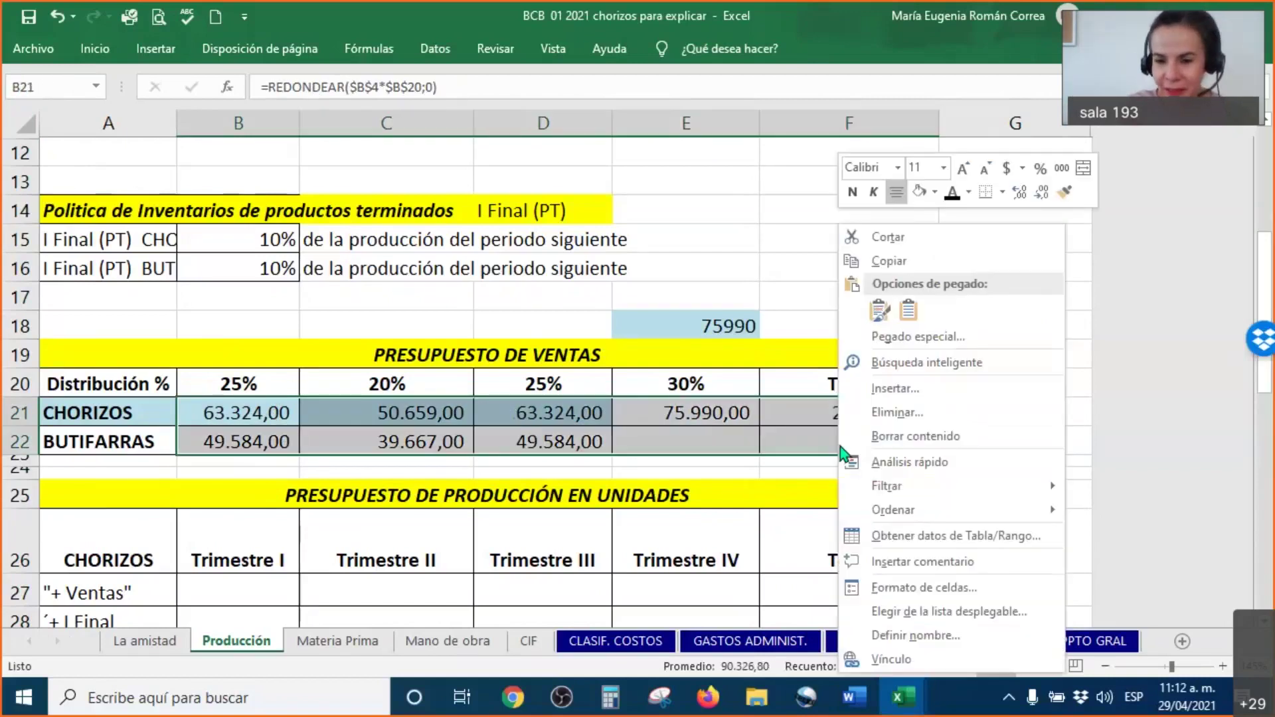
{"action": "double_click", "coordinate": [1042, 194]}
{"action": "left_click", "coordinate": [1040, 415]}
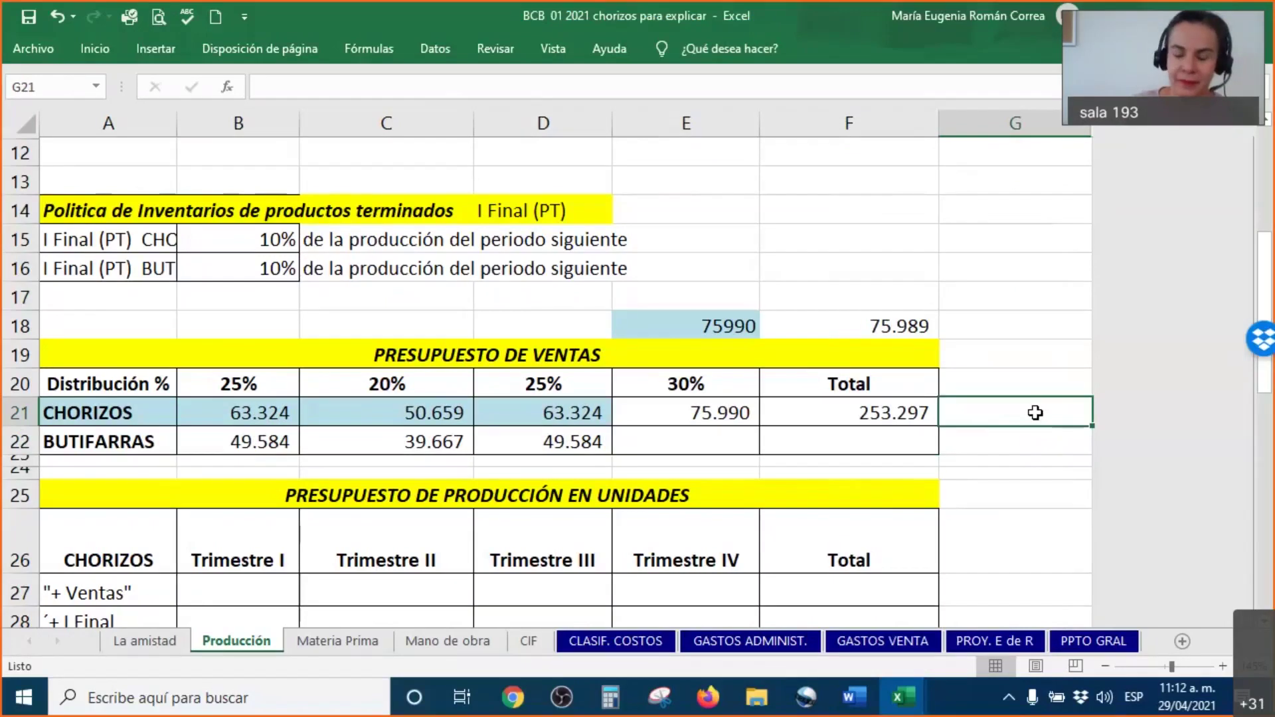
Apply a black font colour to the BUTIFARRAS fourth-quarter cell E22.
{"action": "left_click", "coordinate": [680, 446]}
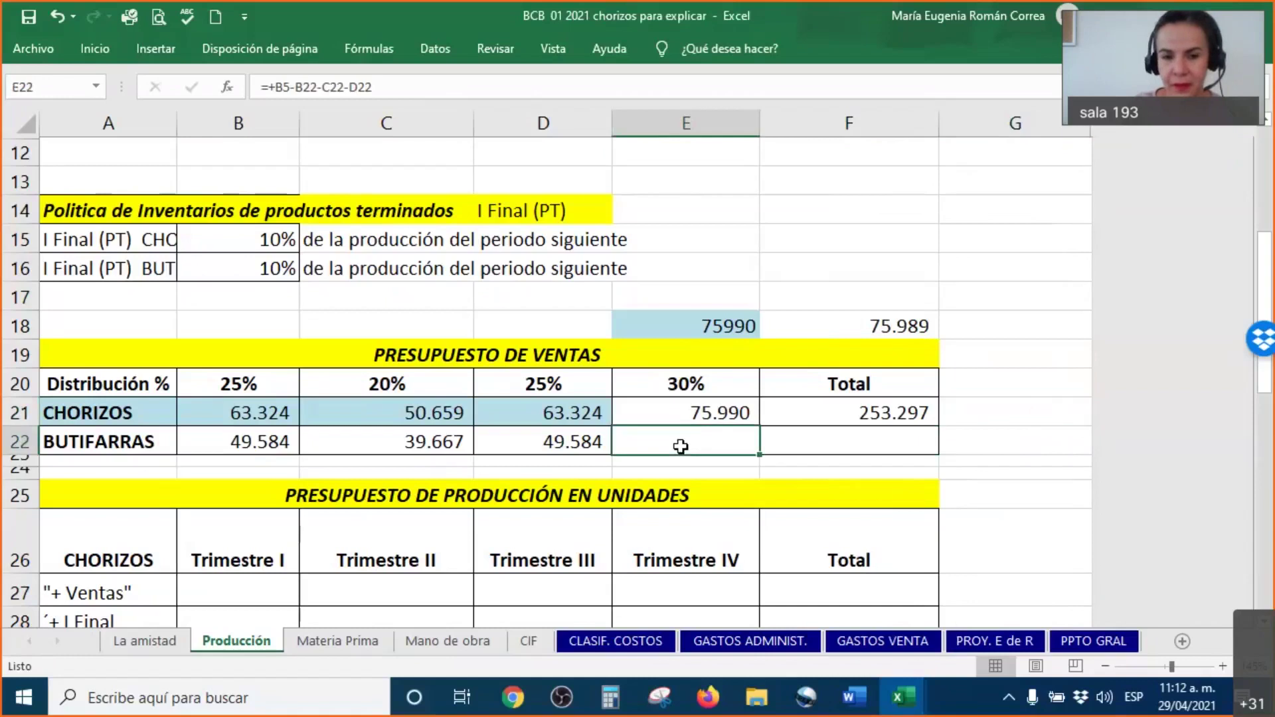
{"action": "right_click", "coordinate": [681, 446]}
{"action": "left_click", "coordinate": [796, 192]}
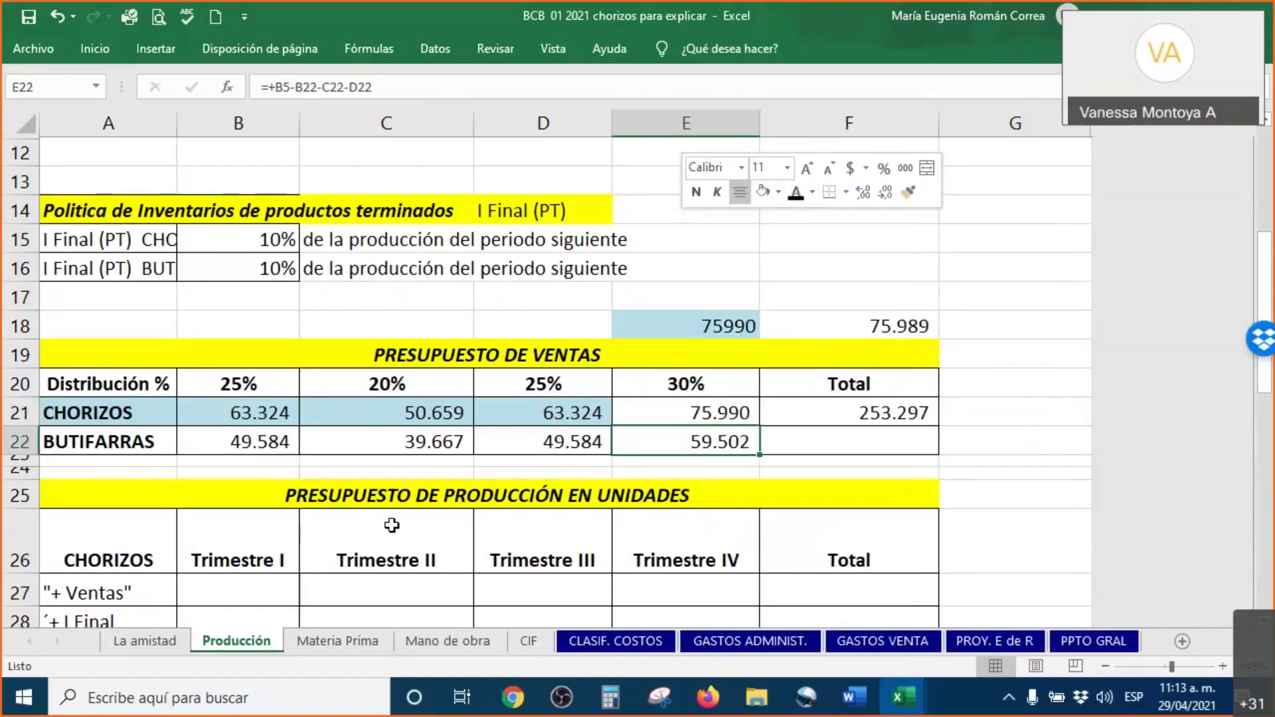
Widen column E and examine the BUTIFARRAS fourth-quarter formula in E22 against its referenced cells.
{"action": "scroll", "coordinate": [392, 525], "scroll_direction": "up", "scroll_amount": 1}
{"action": "scroll", "coordinate": [392, 525], "scroll_direction": "up", "scroll_amount": 1}
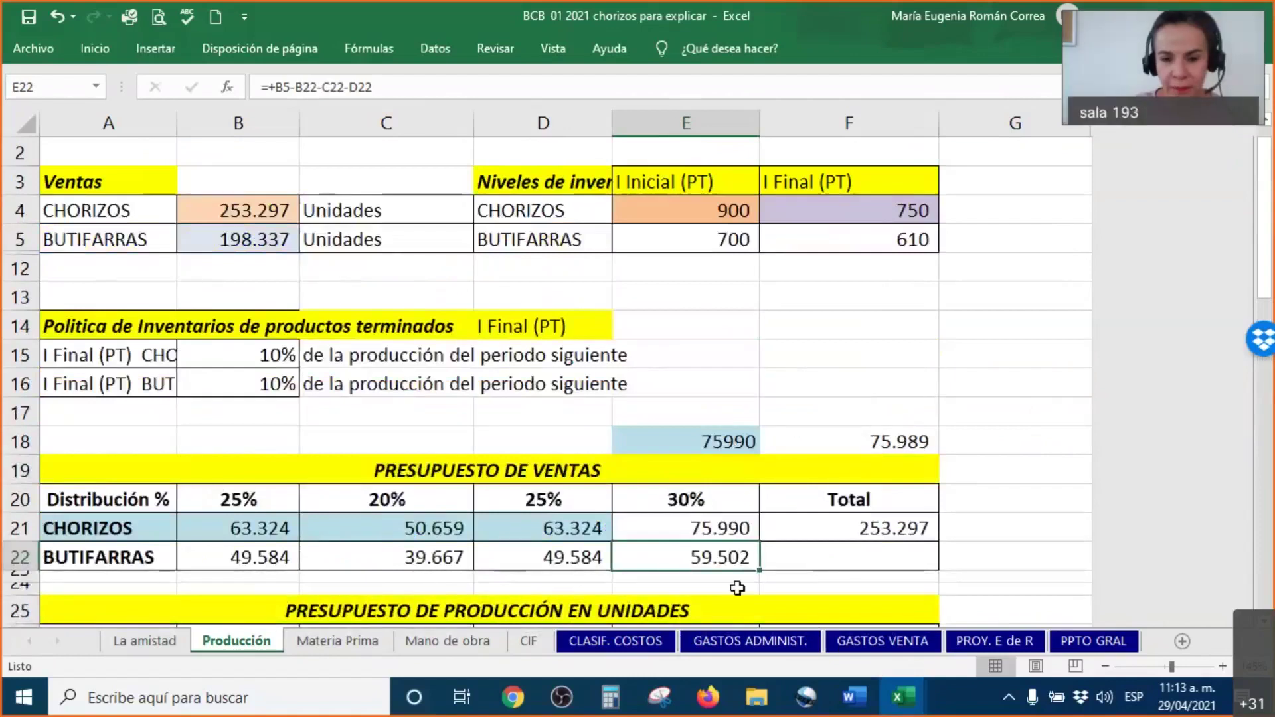
{"action": "double_click", "coordinate": [722, 557]}
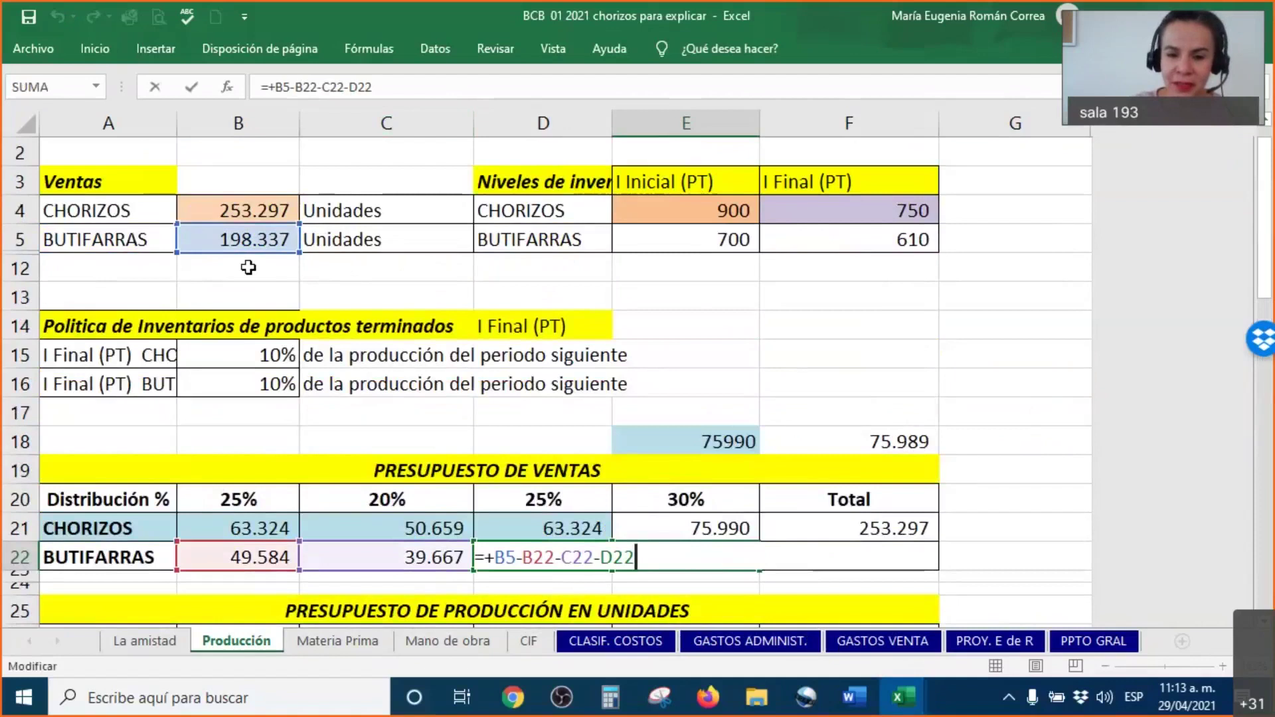
{"action": "key", "text": "Escape"}
{"action": "left_click_drag", "start_coordinate": [760, 119], "coordinate": [1035, 120]}
{"action": "double_click", "coordinate": [827, 550]}
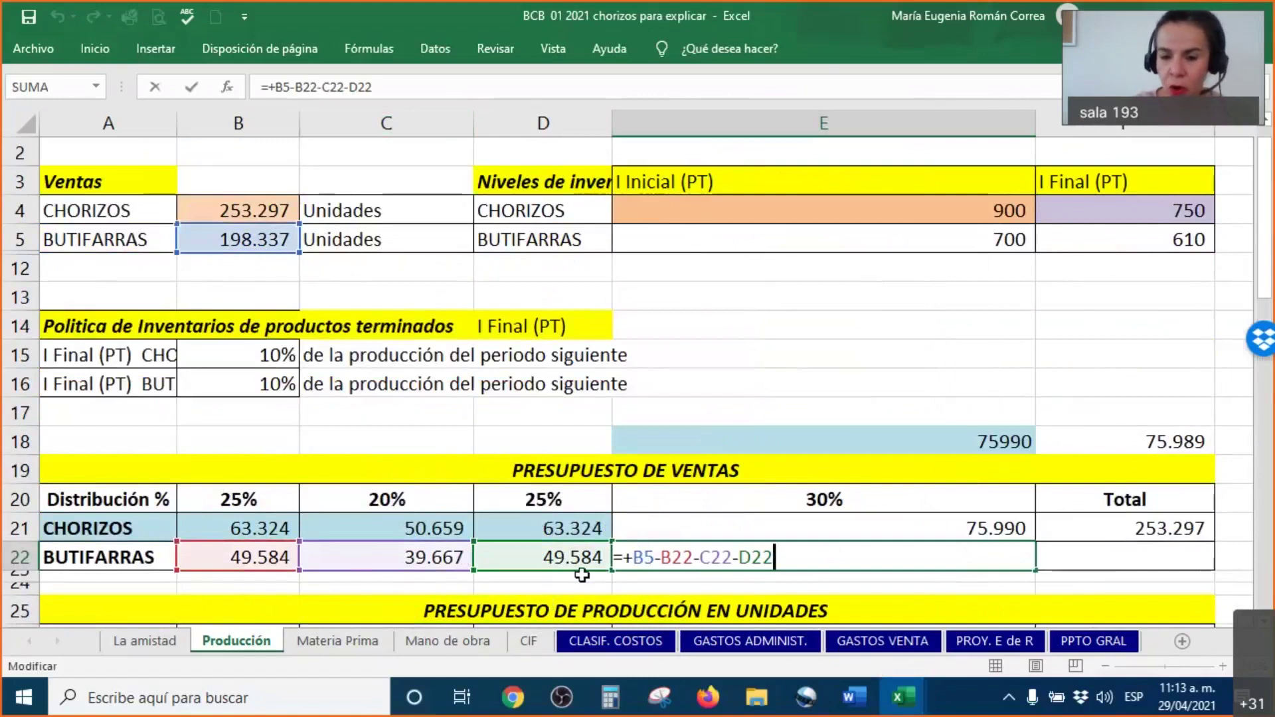
{"action": "key", "text": "Return"}
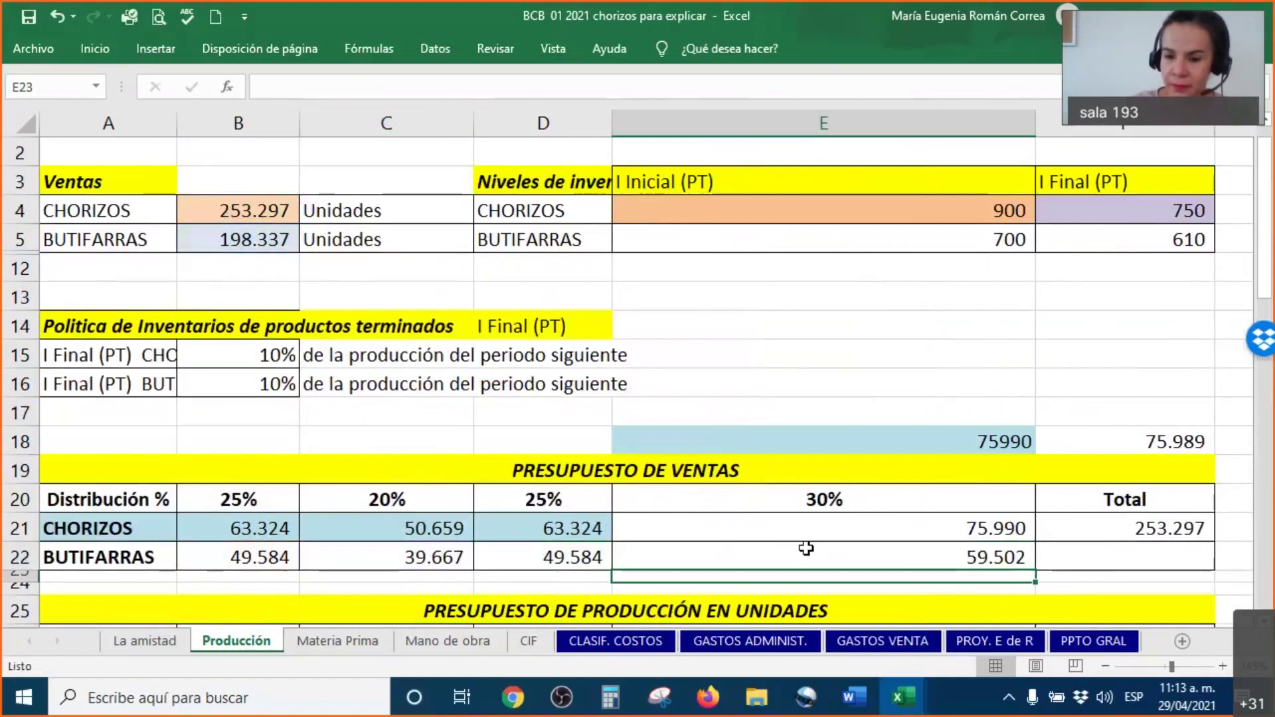
{"action": "left_click", "coordinate": [849, 555]}
Make the font of F22 black and total the BUTIFARRAS quarters there with =SUMA(B22:E22).
{"action": "left_click", "coordinate": [1126, 554]}
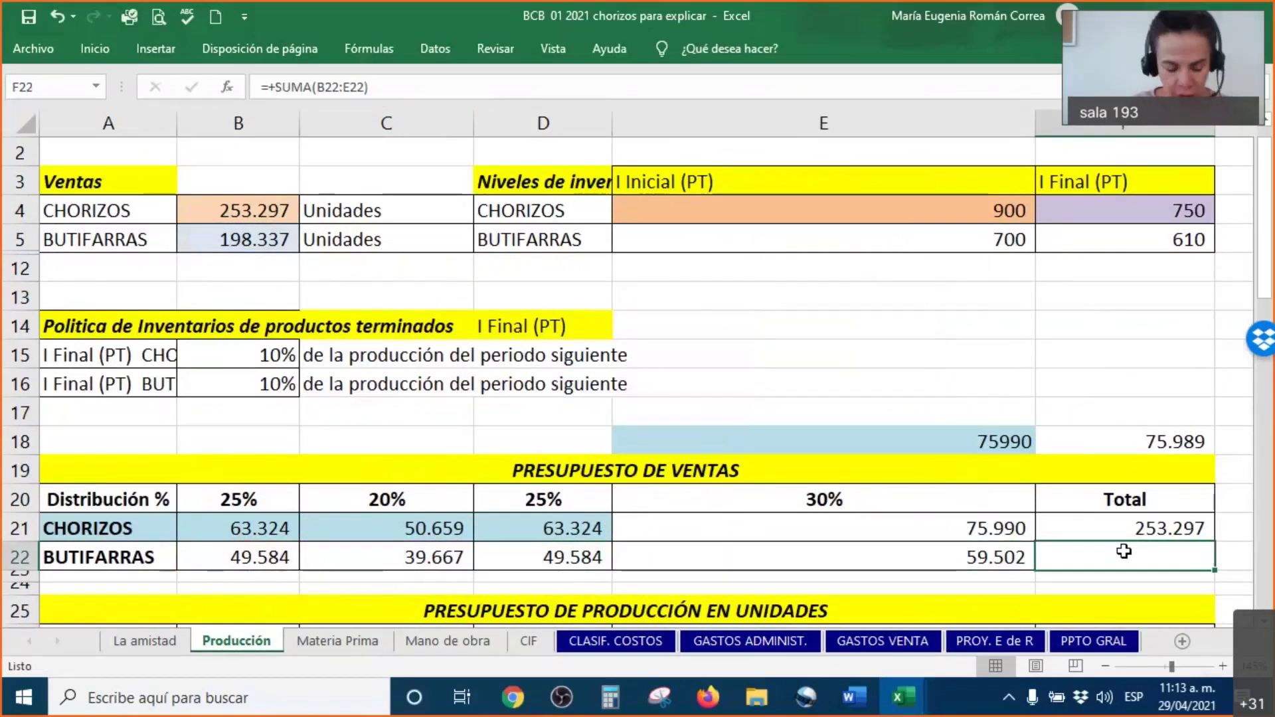
{"action": "type", "text": "=SUMA/"}
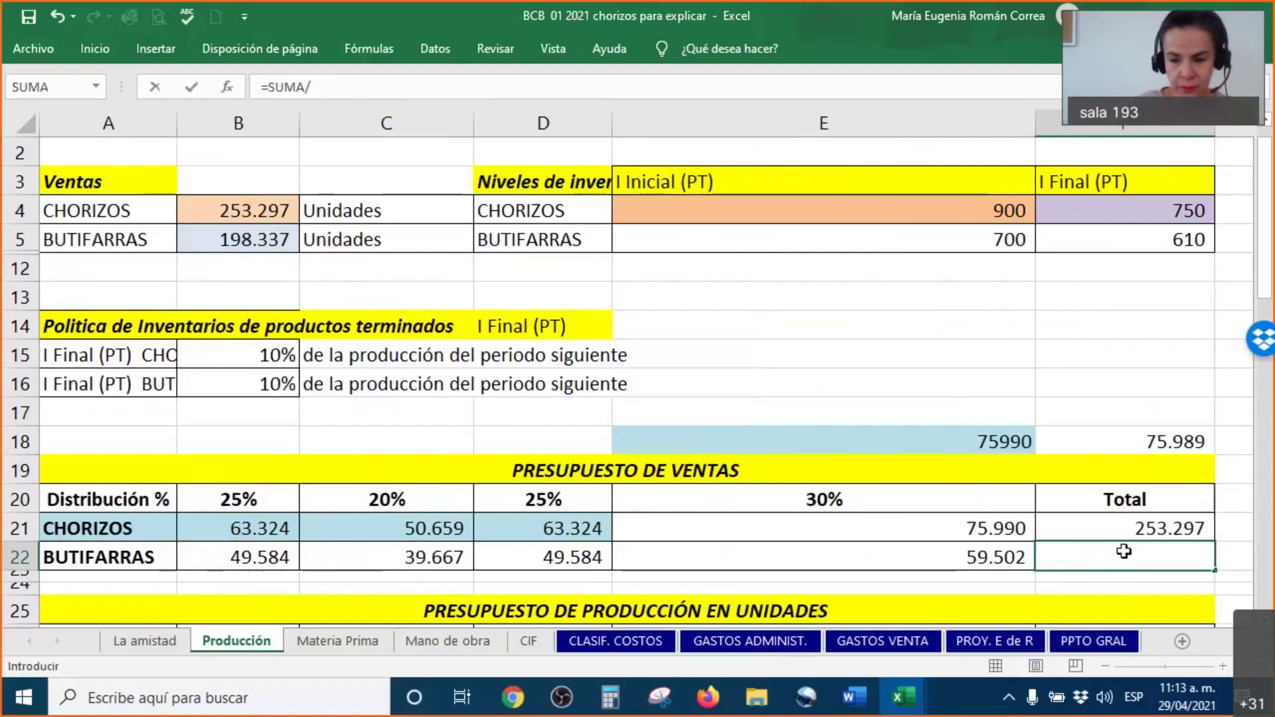
{"action": "key", "text": "Escape"}
{"action": "right_click", "coordinate": [1124, 551]}
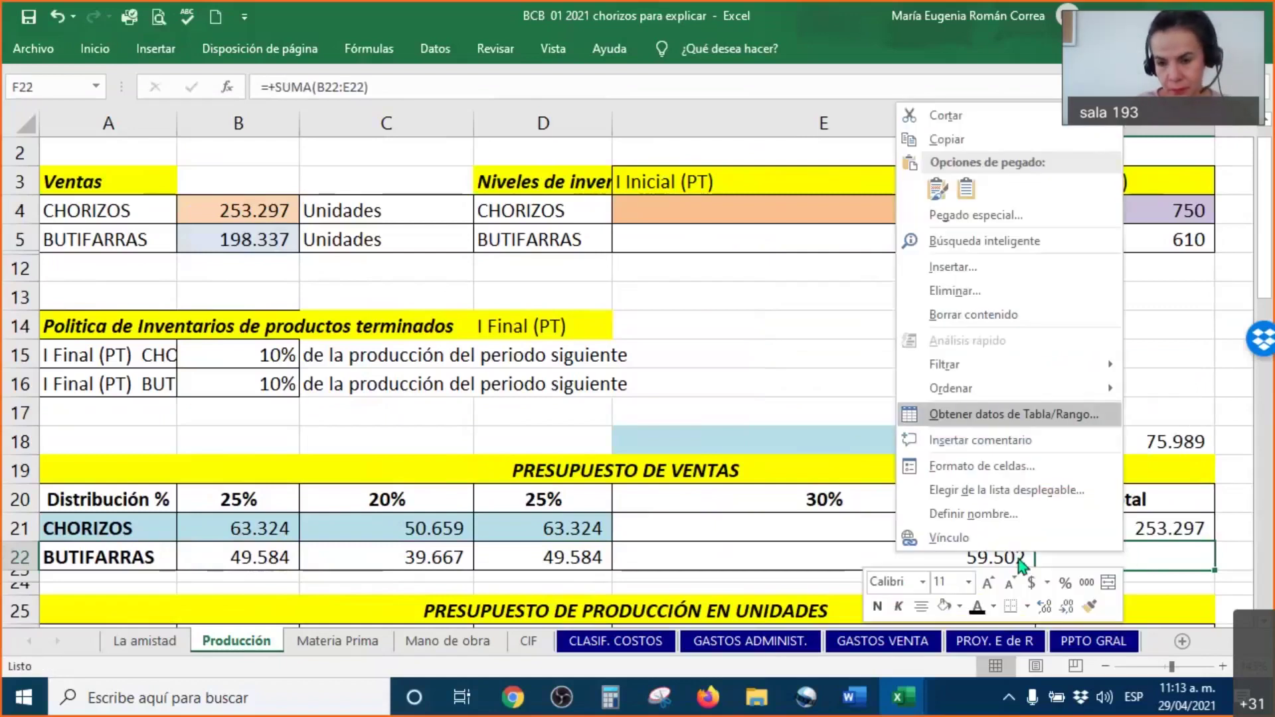
{"action": "key", "text": "Escape"}
{"action": "type", "text": "="}
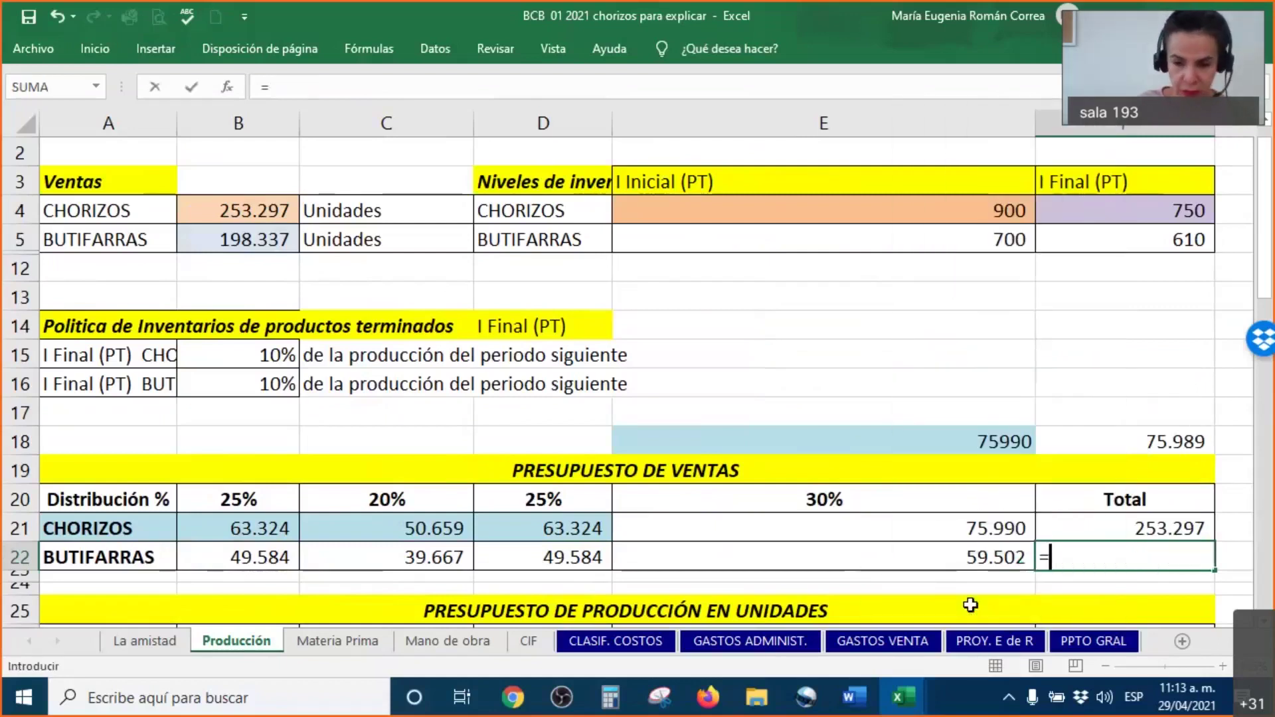
{"action": "type", "text": "SUMA("}
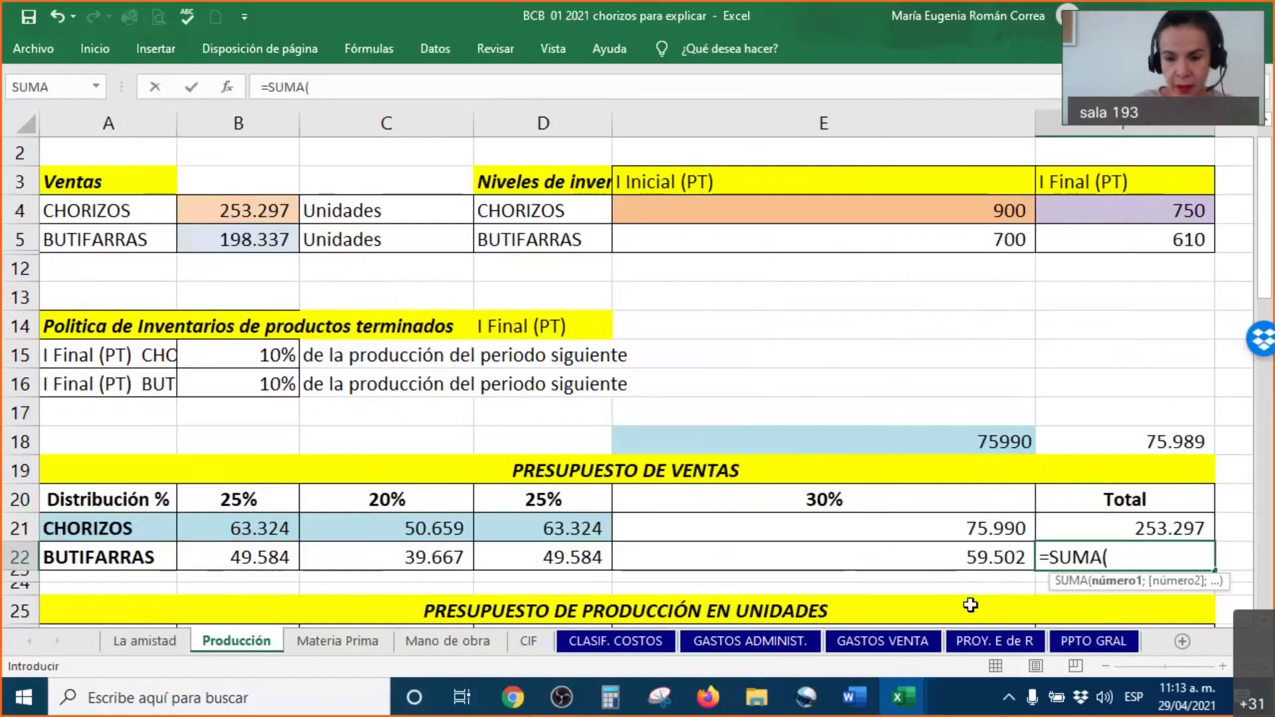
{"action": "left_click_drag", "start_coordinate": [942, 558], "coordinate": [265, 557]}
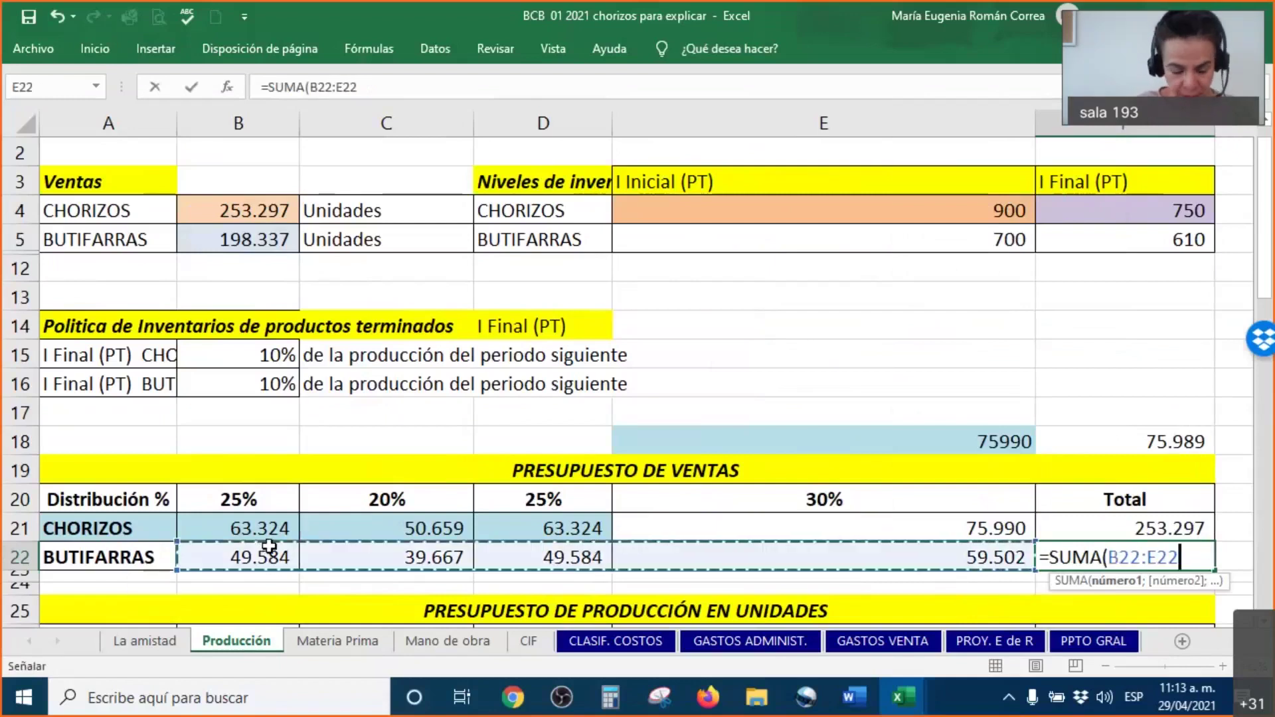
{"action": "key", "text": "Return"}
Enter a check in G22 that subtracts the BUTIFARRAS total from its annual sales, +B5-F22.
{"action": "key", "text": "Up"}
{"action": "key", "text": "Right"}
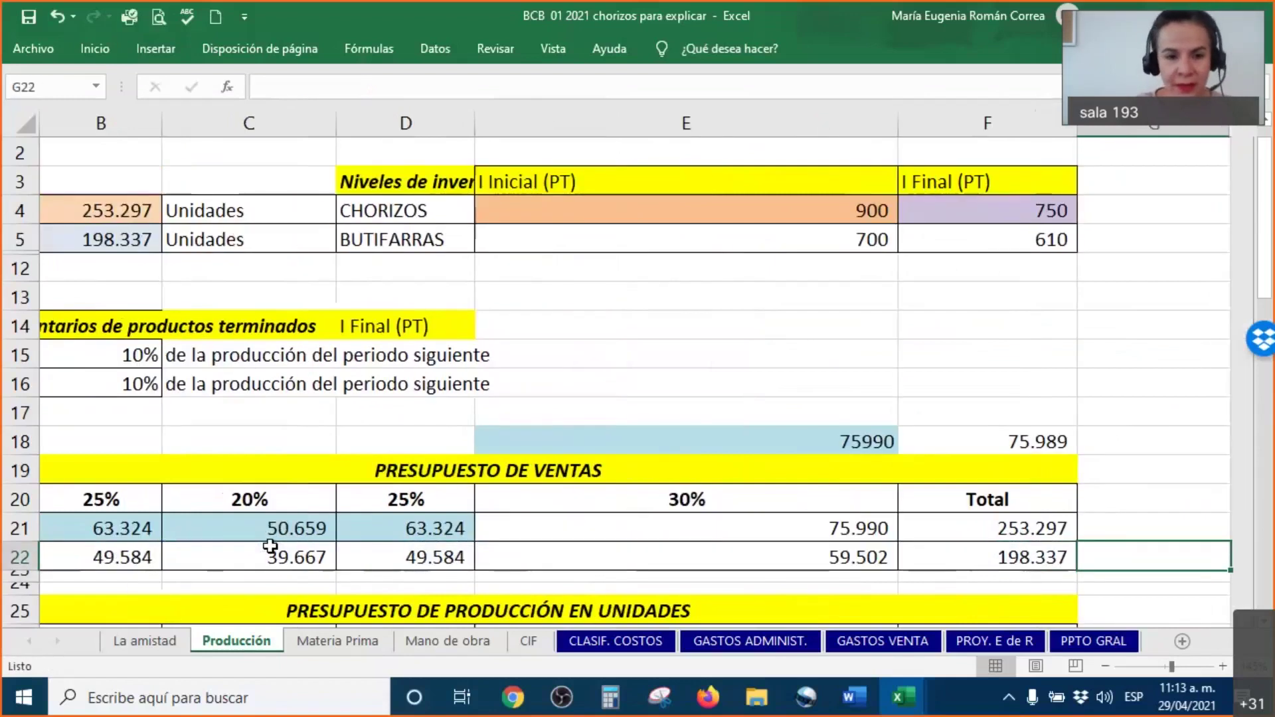
{"action": "type", "text": "+"}
{"action": "left_click", "coordinate": [103, 238]}
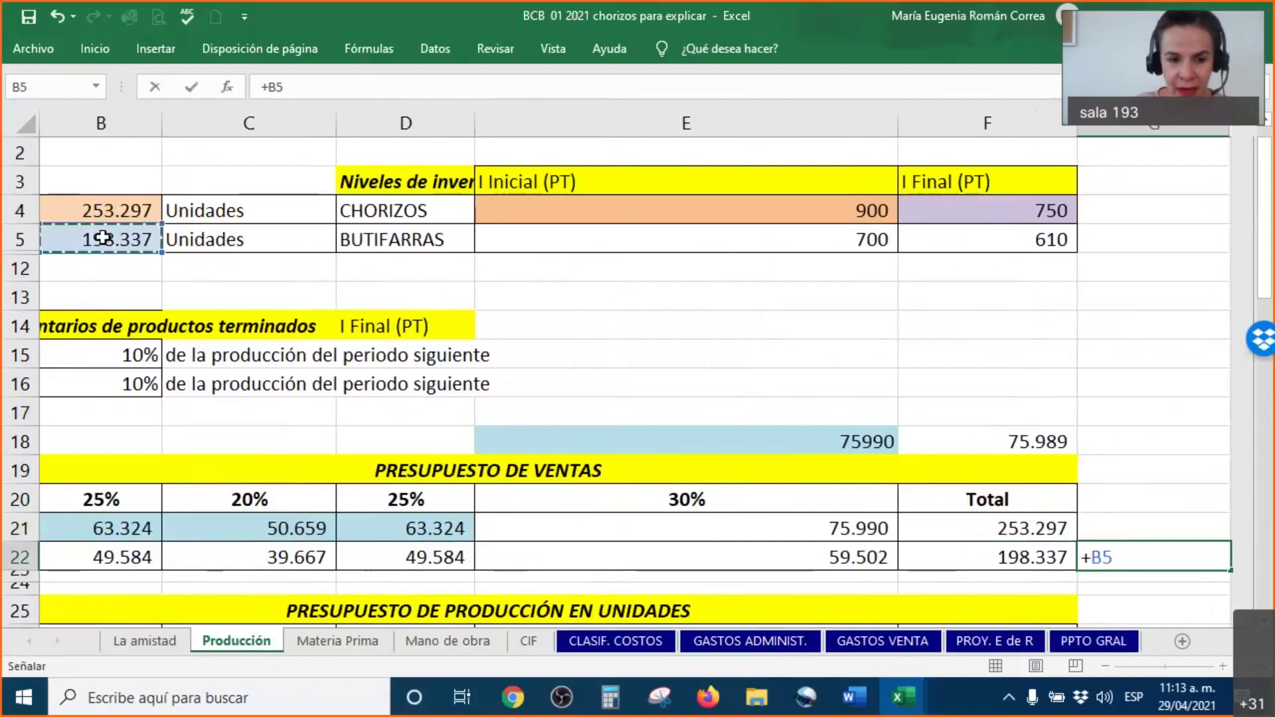
{"action": "type", "text": "-"}
{"action": "key", "text": "Left"}
{"action": "key", "text": "Return"}
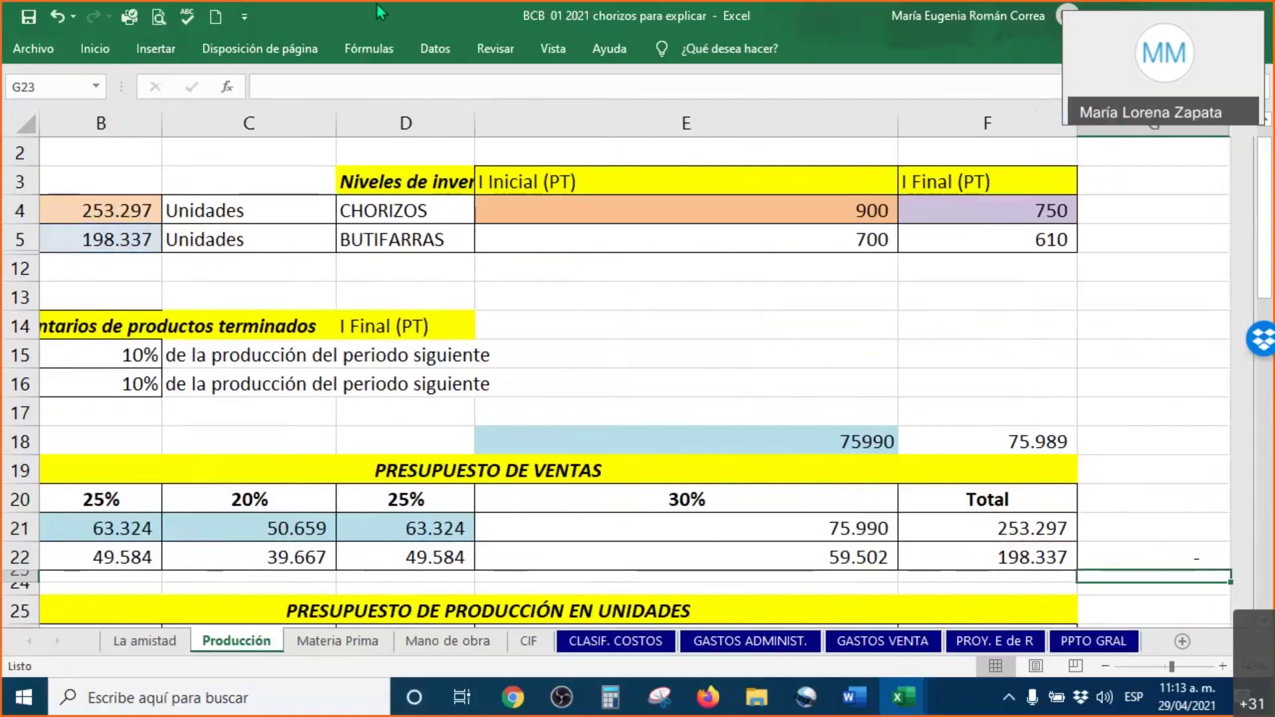
Narrow column E back to its former width and return to column A.
{"action": "left_click_drag", "start_coordinate": [898, 122], "coordinate": [624, 122]}
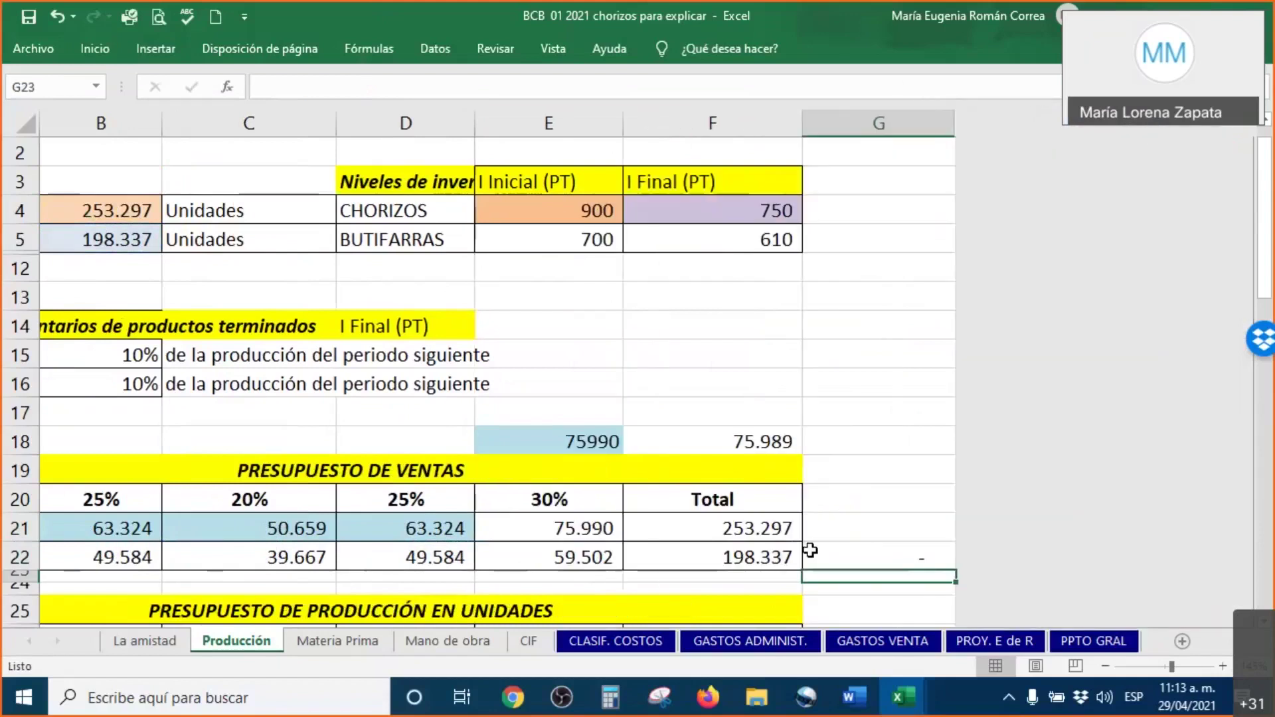
{"action": "key", "text": "Left"}
{"action": "key", "text": "Left"}
{"action": "key", "text": "Left"}
{"action": "key", "text": "Left"}
{"action": "key", "text": "Left"}
{"action": "key", "text": "Left"}
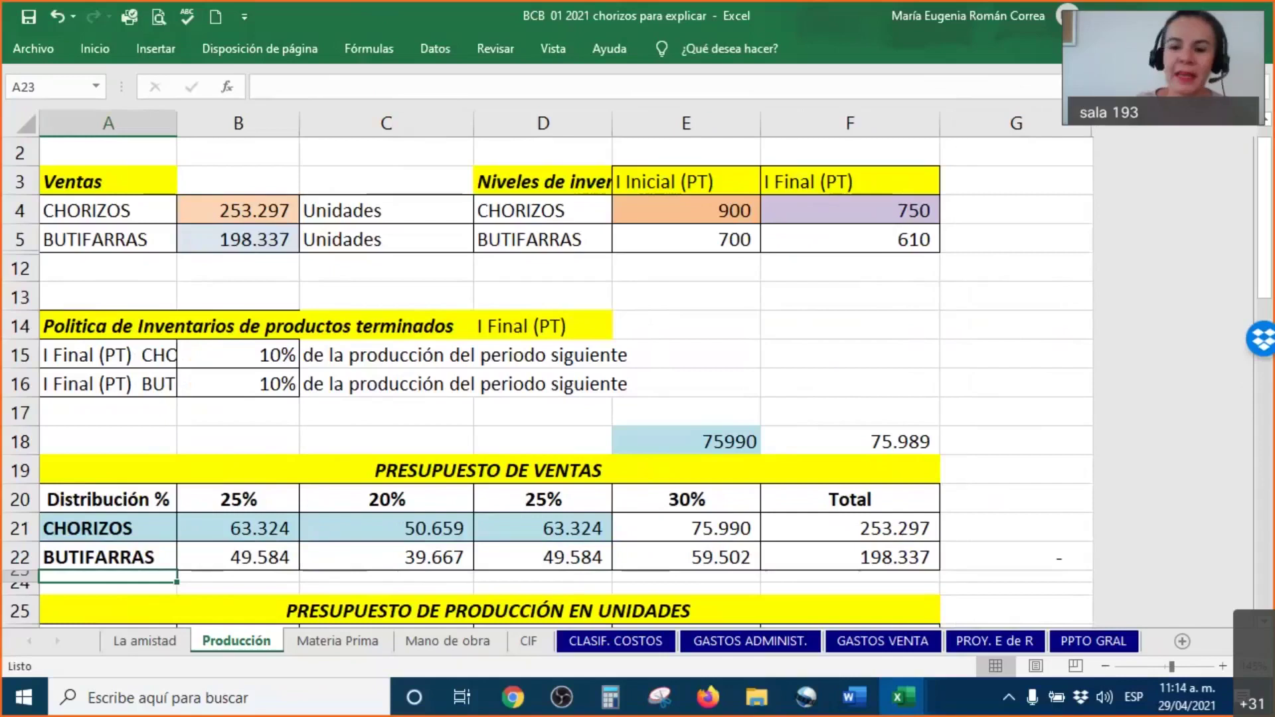
Overwrite the check formula in G22 with 1 and clear the cell.
{"action": "left_click", "coordinate": [1036, 558]}
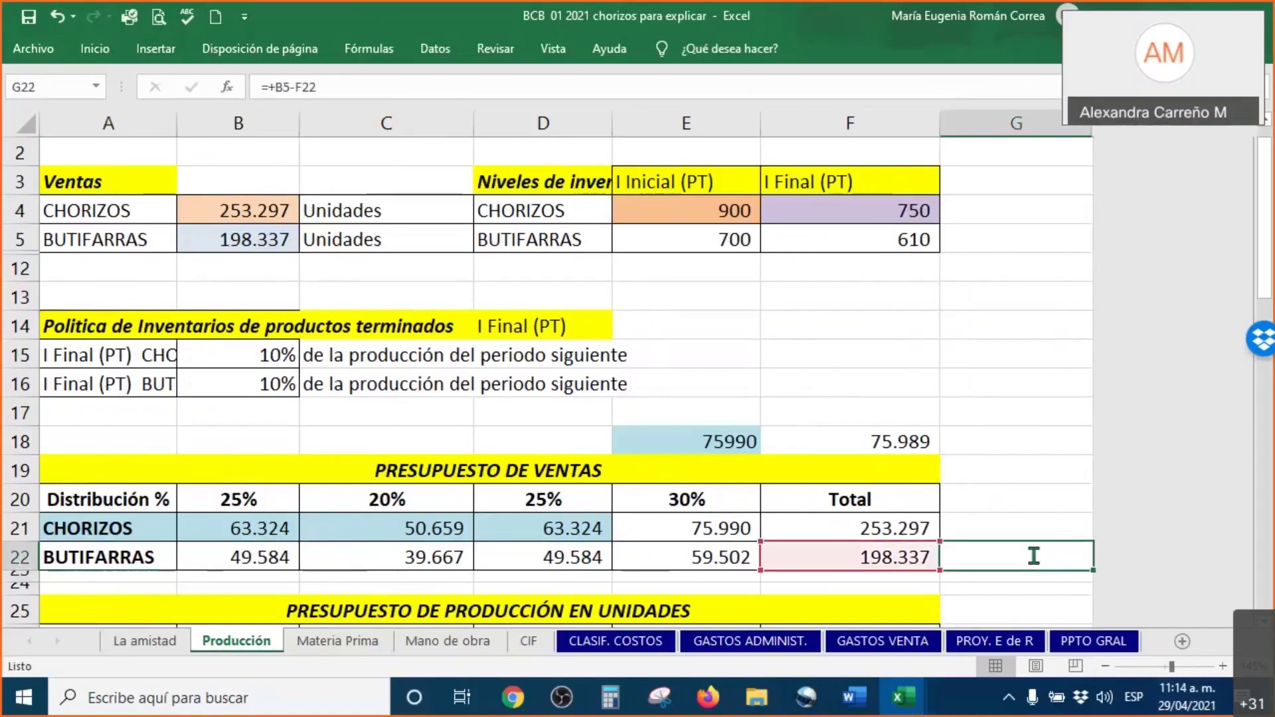
{"action": "double_click", "coordinate": [1076, 555]}
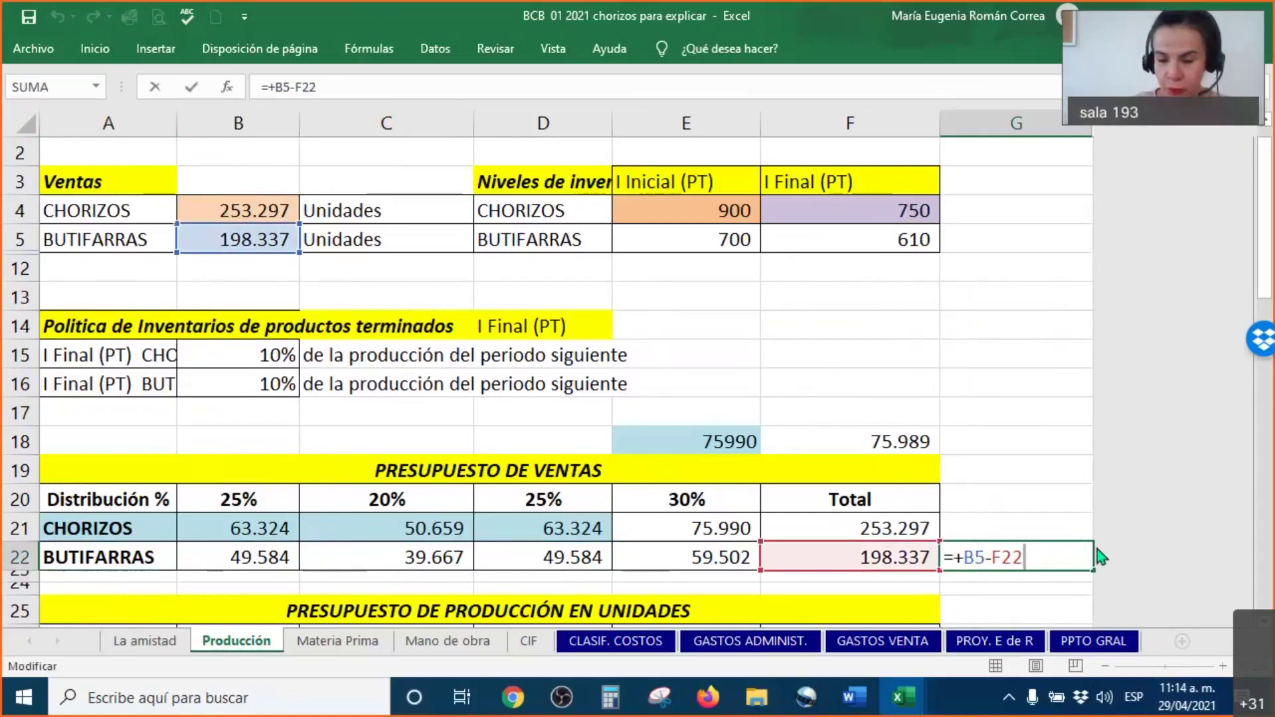
{"action": "key", "text": "BackSpace"}
{"action": "key", "text": "Escape"}
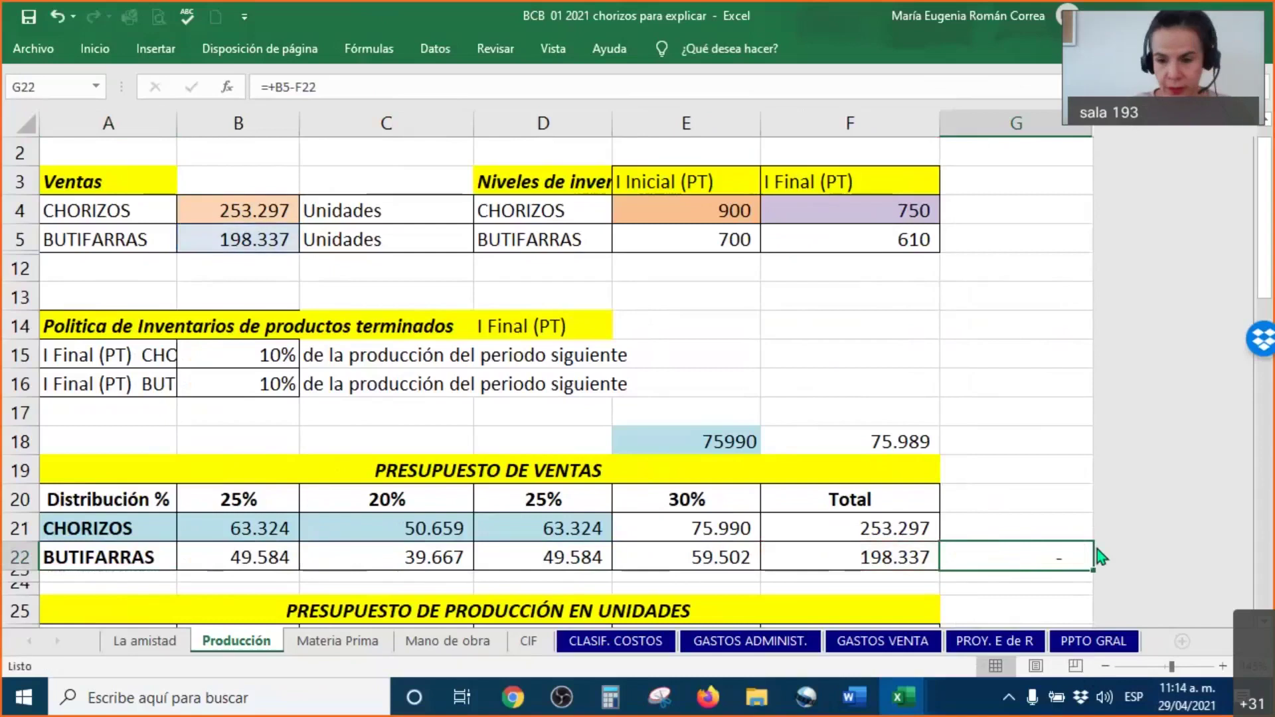
{"action": "type", "text": "1"}
{"action": "key", "text": "Return"}
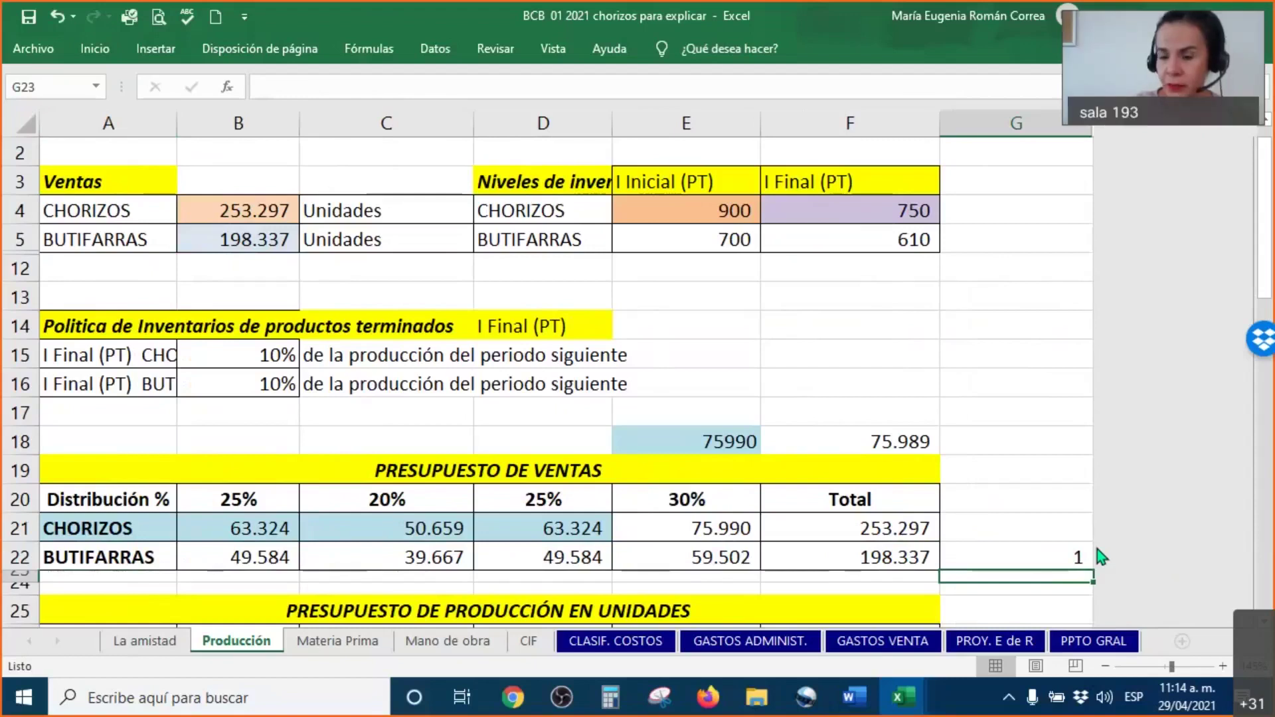
{"action": "key", "text": "Up"}
{"action": "key", "text": "Delete"}
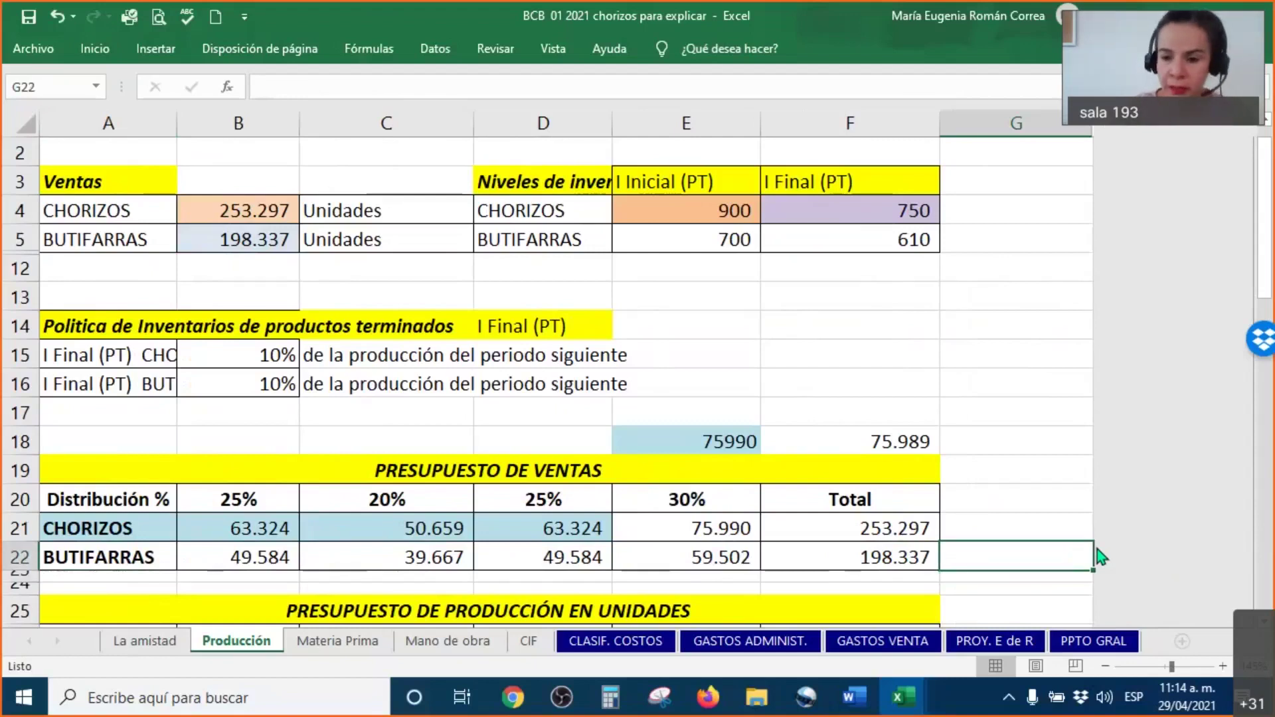
Enter a check in G21 that subtracts the CHORIZOS total from its annual sales, +B4-F21.
{"action": "key", "text": "Up"}
{"action": "type", "text": "+"}
{"action": "left_click", "coordinate": [226, 203]}
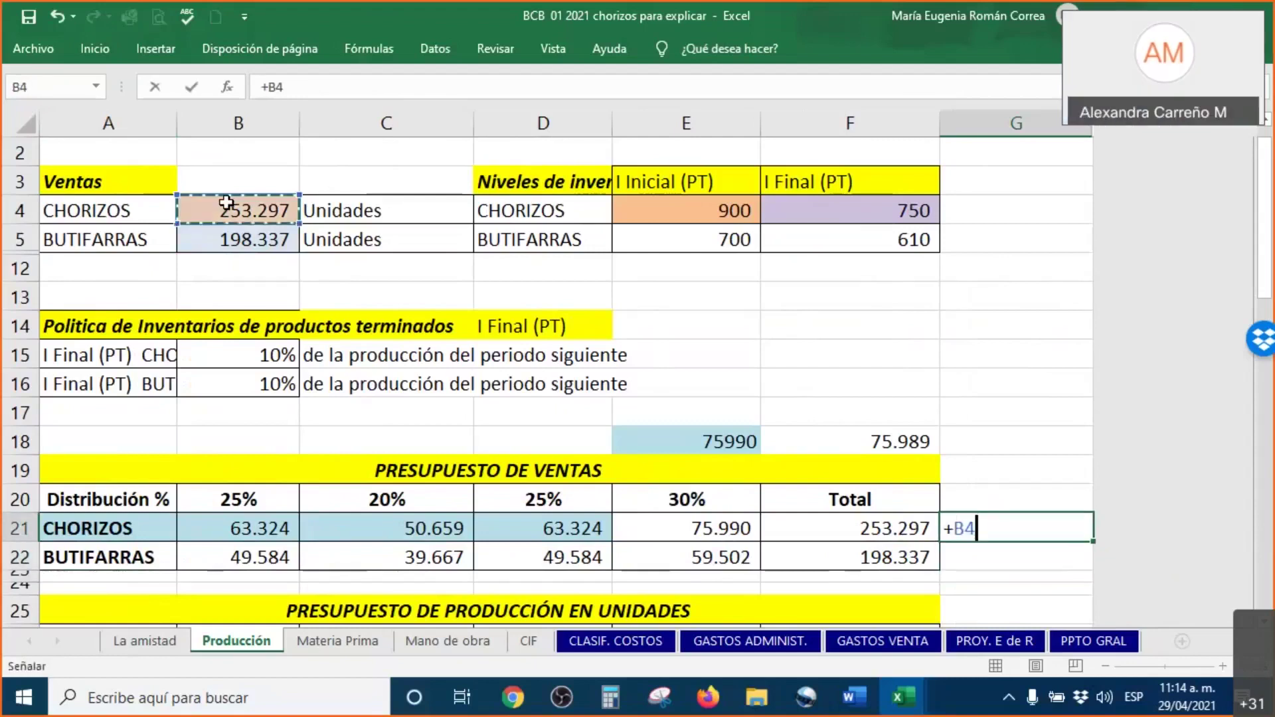
{"action": "type", "text": "-"}
{"action": "key", "text": "Left"}
{"action": "key", "text": "Return"}
Enter a check in G22 that subtracts the annual BUTIFARRAS sales from the row total, +F22-B5.
{"action": "type", "text": "+"}
{"action": "key", "text": "Left"}
{"action": "type", "text": "-"}
{"action": "key", "text": "Up"}
{"action": "key", "text": "Up"}
{"action": "key", "text": "Up"}
{"action": "key", "text": "Left"}
{"action": "key", "text": "Up"}
{"action": "key", "text": "Up"}
{"action": "key", "text": "Up"}
{"action": "key", "text": "Up"}
{"action": "key", "text": "Up"}
{"action": "key", "text": "Up"}
{"action": "key", "text": "Up"}
{"action": "key", "text": "Up"}
{"action": "key", "text": "Left"}
{"action": "key", "text": "Left"}
{"action": "key", "text": "Left"}
{"action": "key", "text": "Left"}
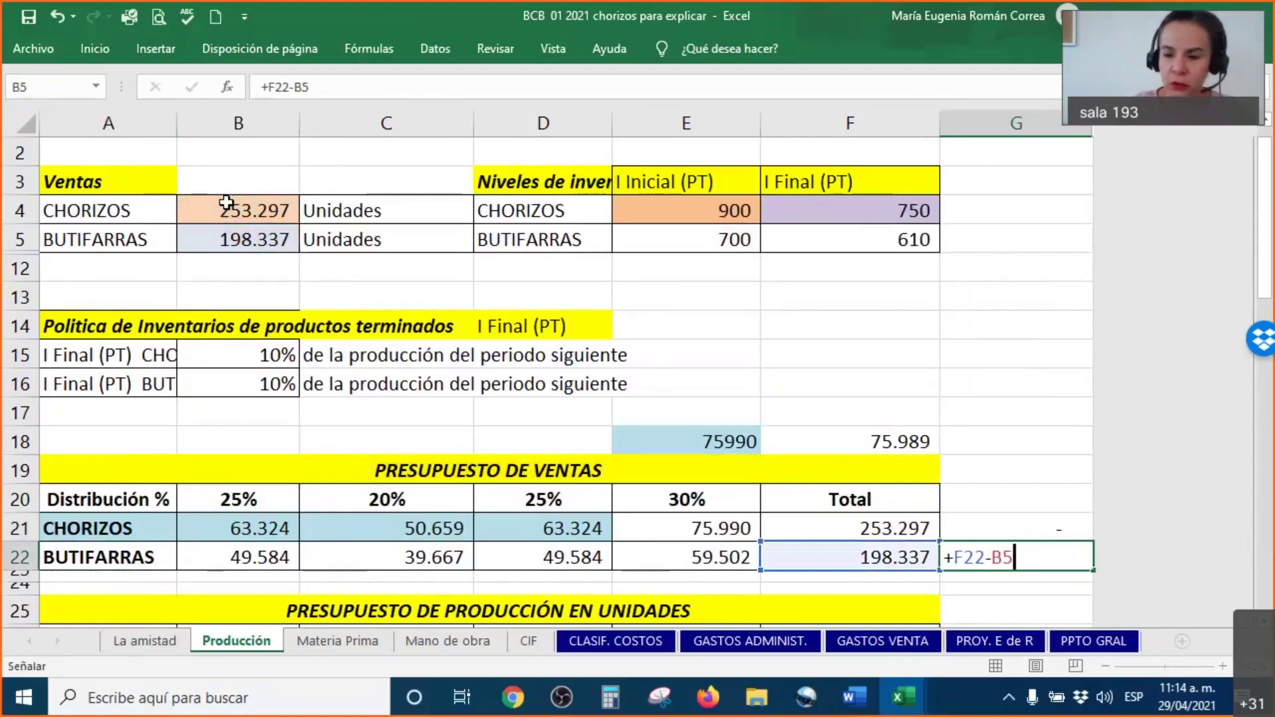
{"action": "key", "text": "Return"}
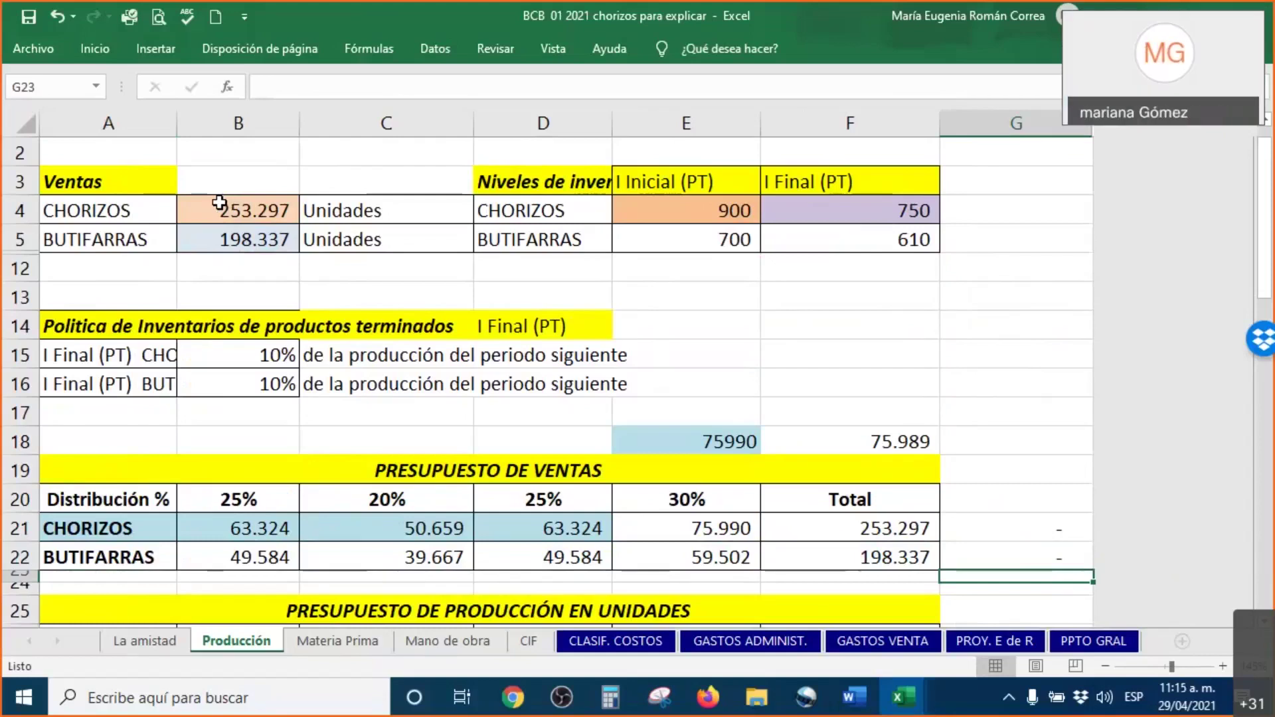
Check the CHORIZOS total formula in F21 and the source of the annual sales in B4.
{"action": "double_click", "coordinate": [862, 530]}
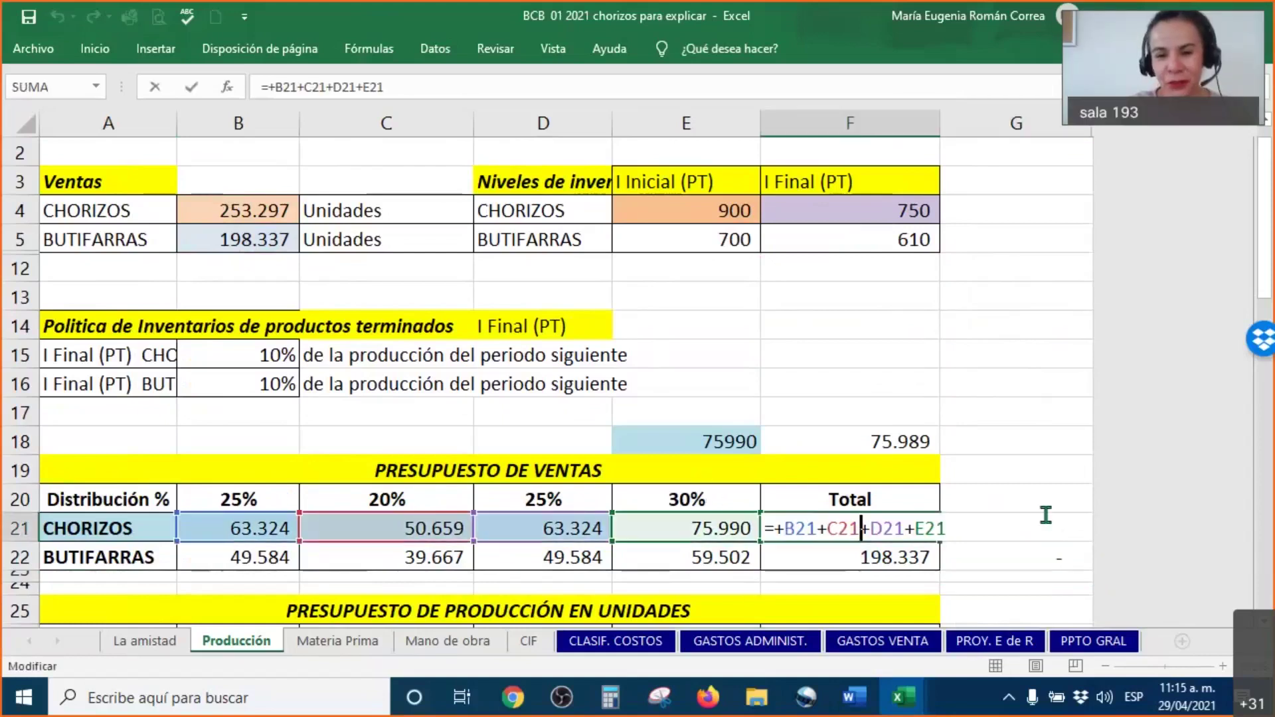
{"action": "key", "text": "Escape"}
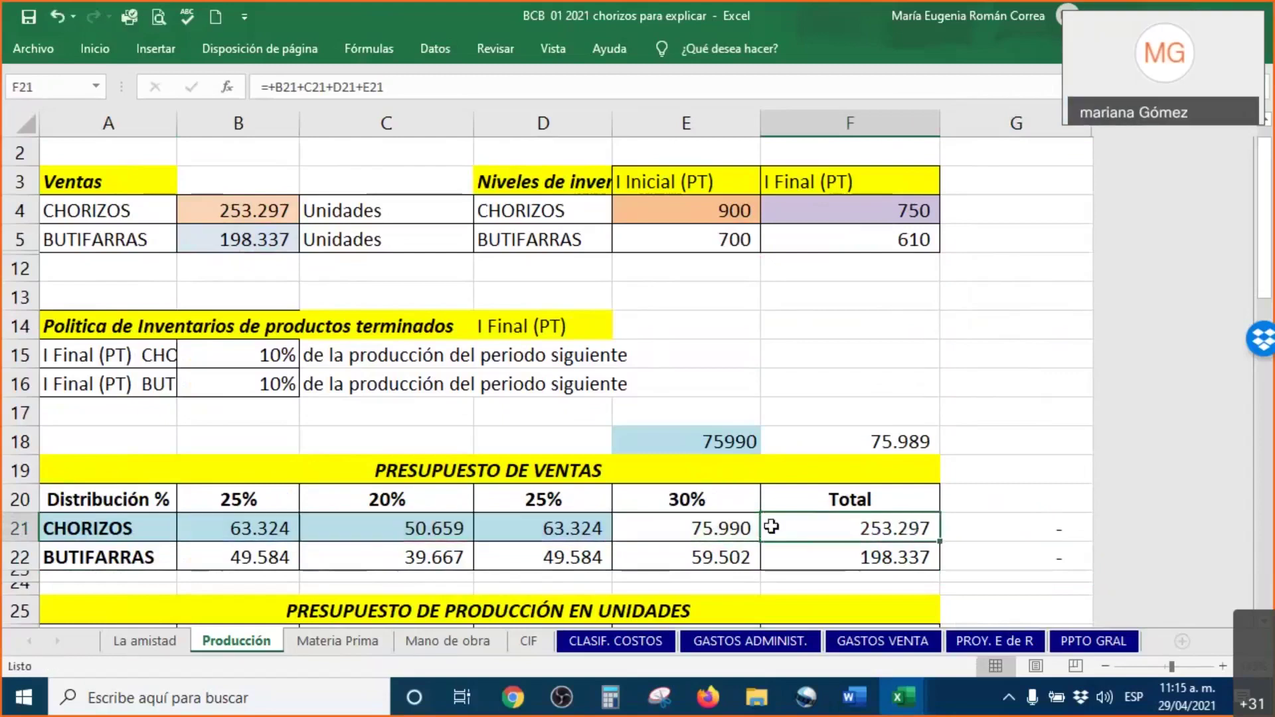
{"action": "left_click", "coordinate": [241, 208]}
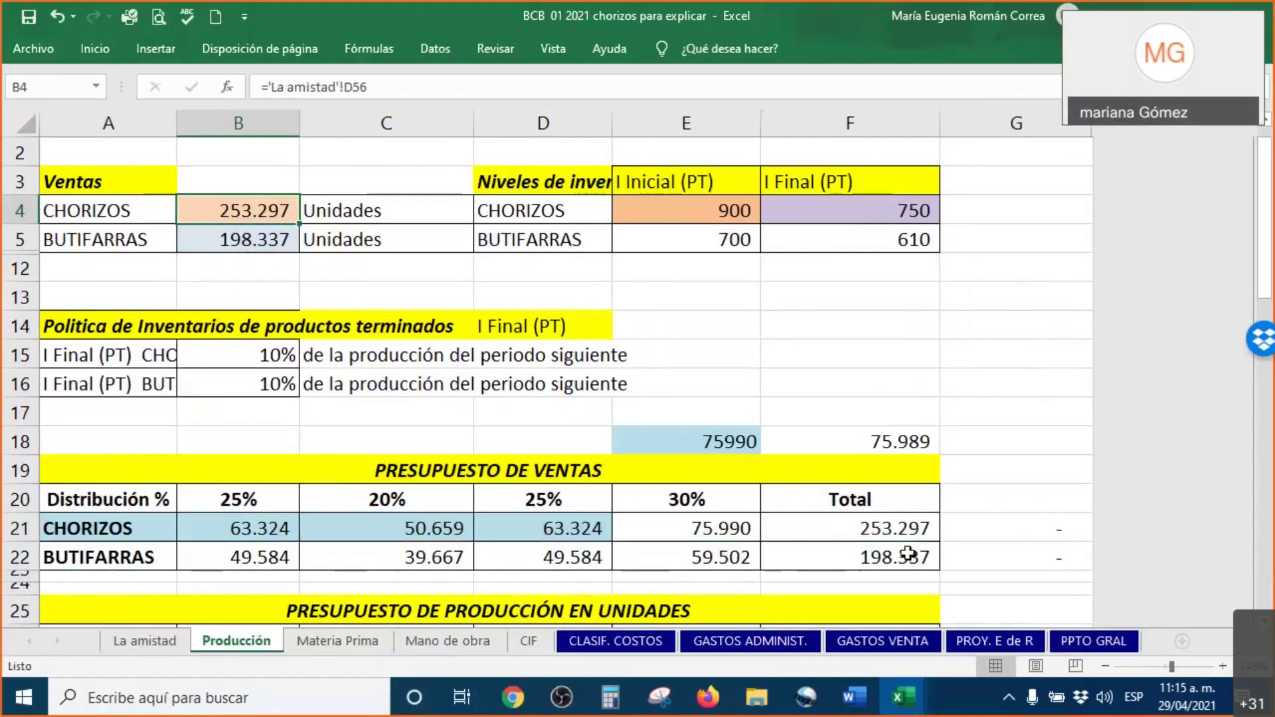
Re-enter the CHORIZOS sales total in F21 as =SUMA(B21:E21).
{"action": "left_click", "coordinate": [901, 534]}
{"action": "double_click", "coordinate": [898, 536]}
{"action": "key", "text": "Escape"}
{"action": "type", "text": "=SI,A"}
{"action": "key", "text": "BackSpace"}
{"action": "key", "text": "BackSpace"}
{"action": "key", "text": "BackSpace"}
{"action": "type", "text": "UMA"}
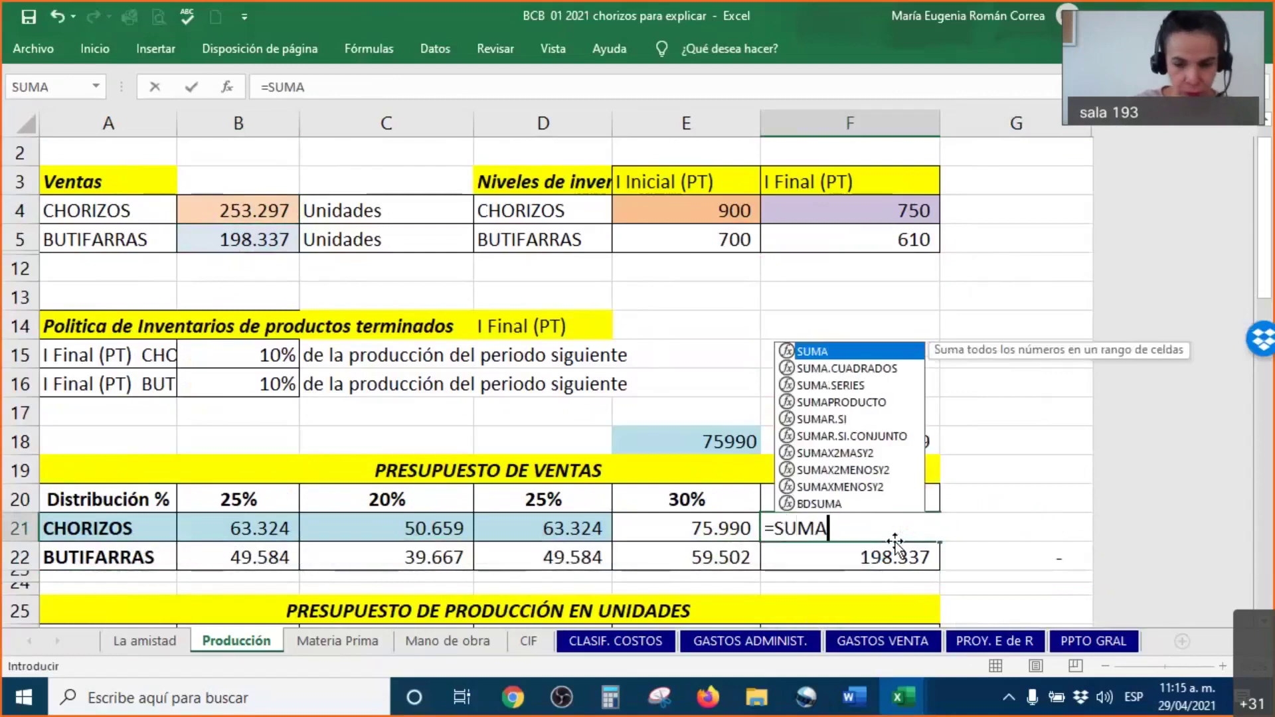
{"action": "type", "text": "("}
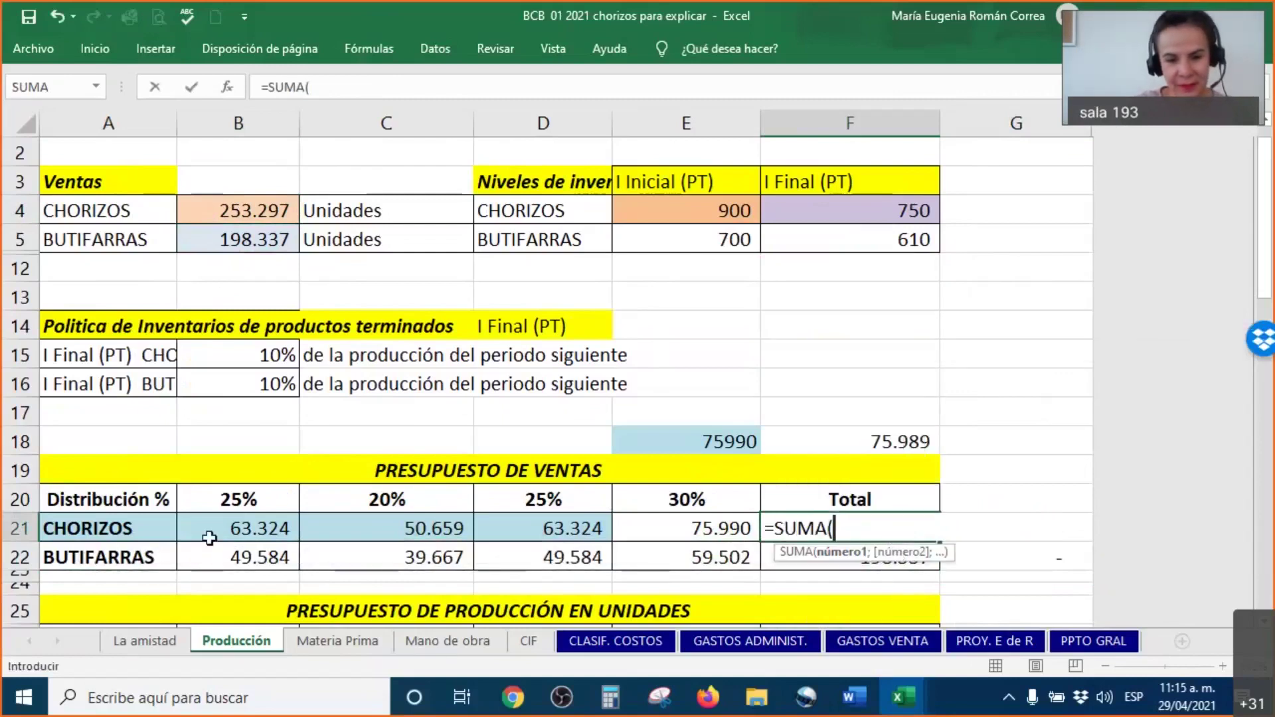
{"action": "left_click_drag", "start_coordinate": [209, 538], "coordinate": [622, 520]}
{"action": "type", "text": ")"}
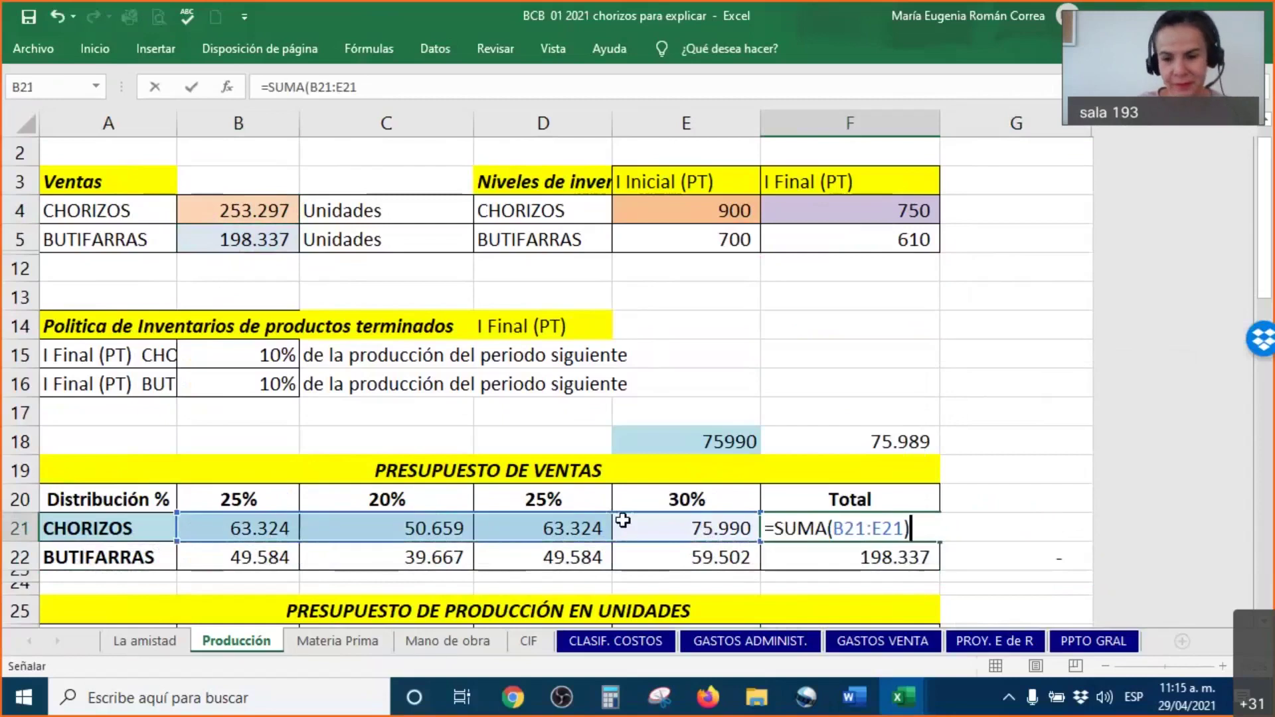
{"action": "key", "text": "Return"}
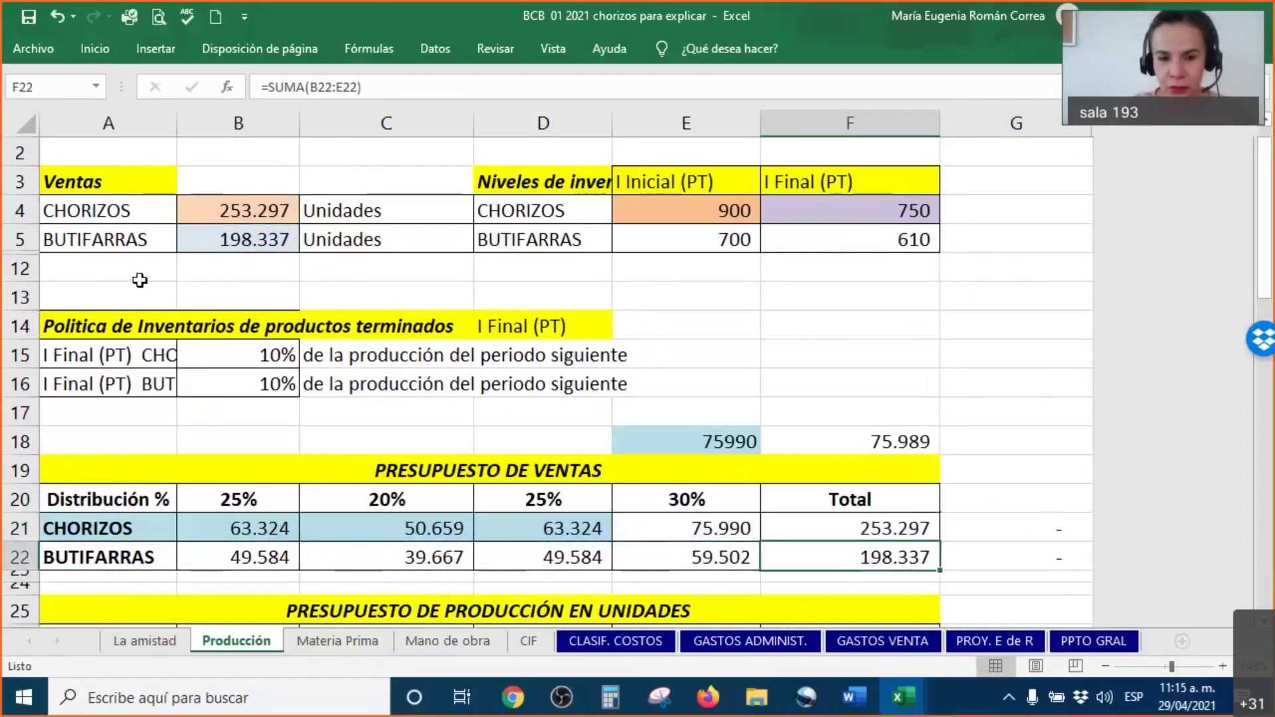
Check the BUTIFARRAS total in F22 against the annual sales in B5 and the difference formula in G22.
{"action": "left_click", "coordinate": [242, 243]}
{"action": "left_click", "coordinate": [788, 548]}
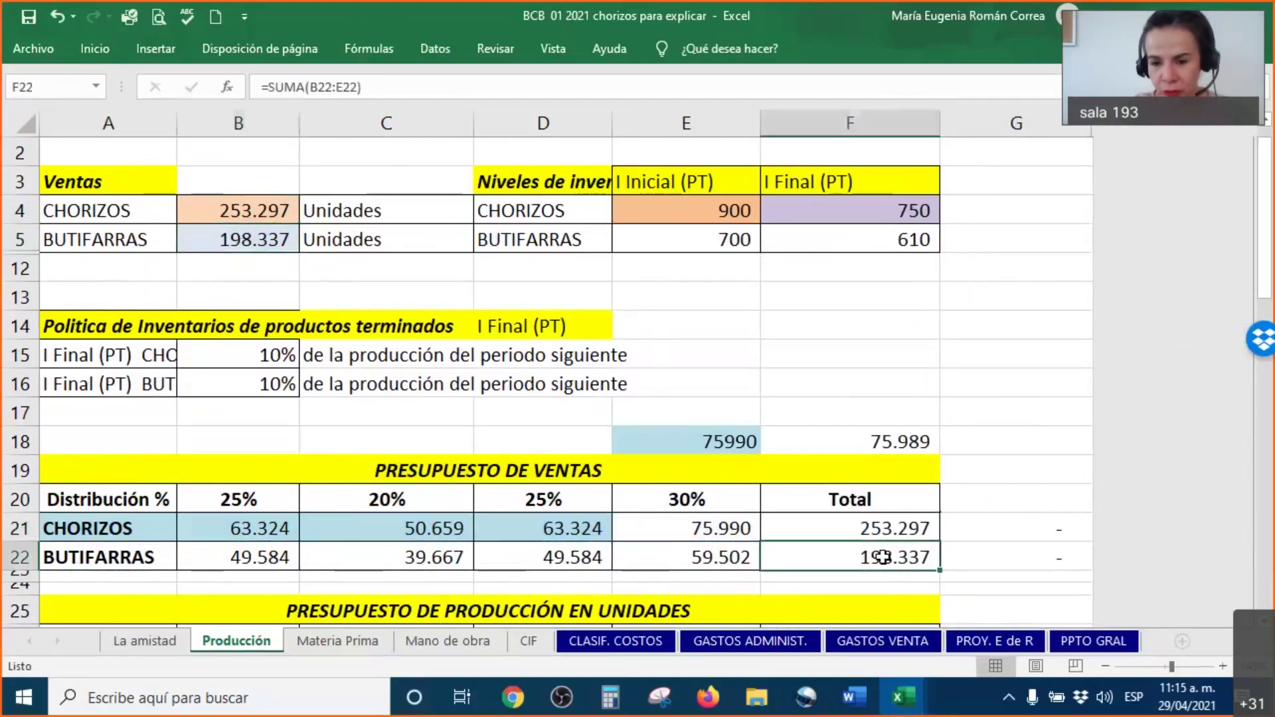
{"action": "left_click", "coordinate": [1068, 556]}
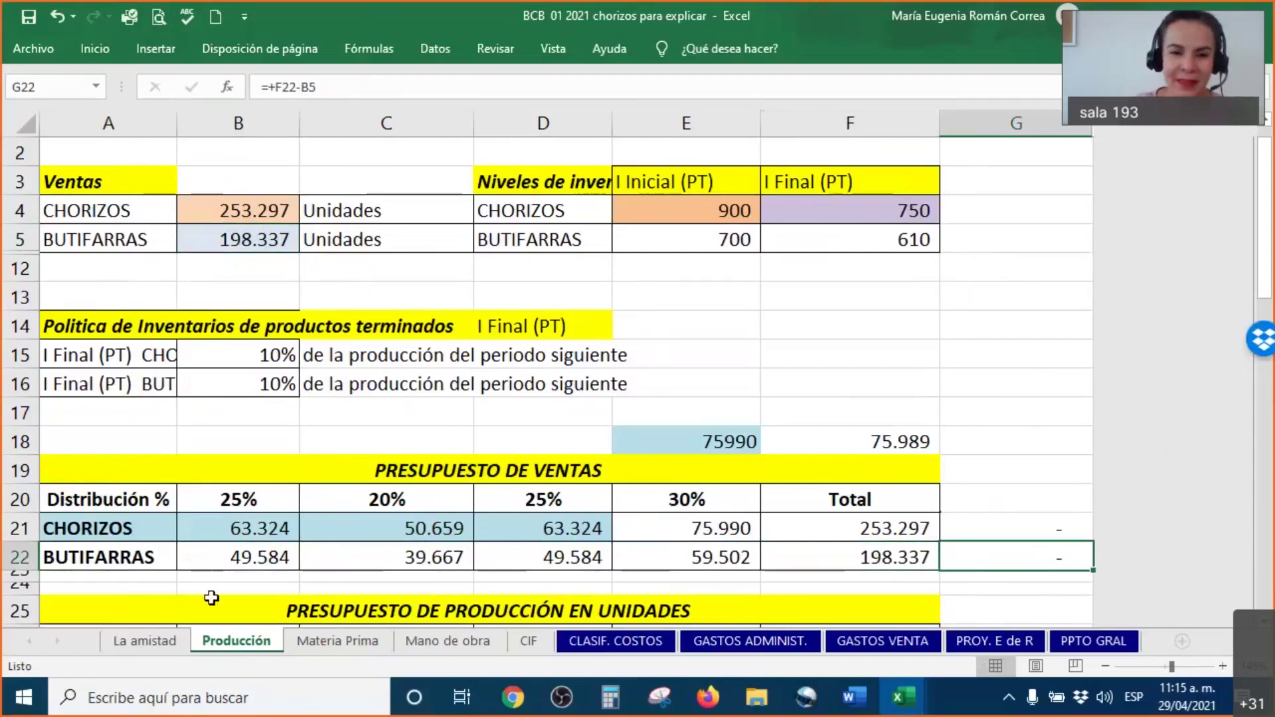
Fill the CHORIZOS header row of the production budget, A26:F26, with a light blue theme colour.
{"action": "scroll", "coordinate": [260, 529], "scroll_direction": "down", "scroll_amount": 3}
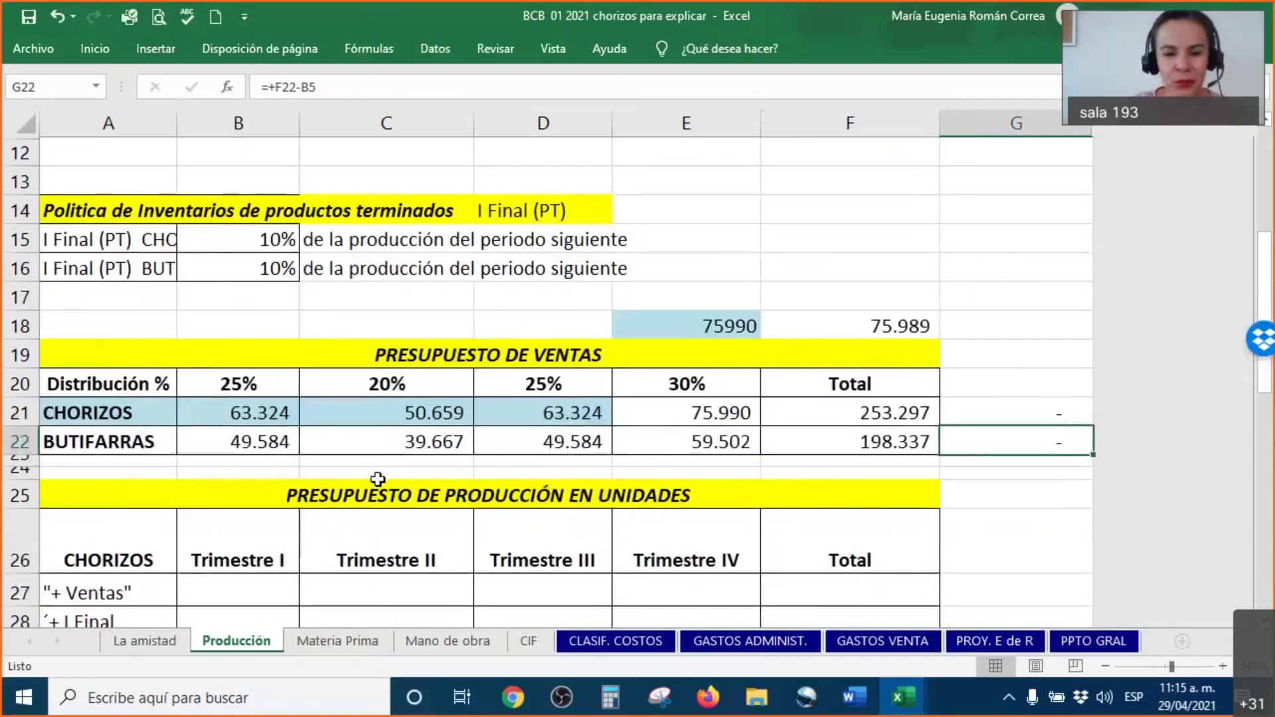
{"action": "scroll", "coordinate": [378, 478], "scroll_direction": "down", "scroll_amount": 1}
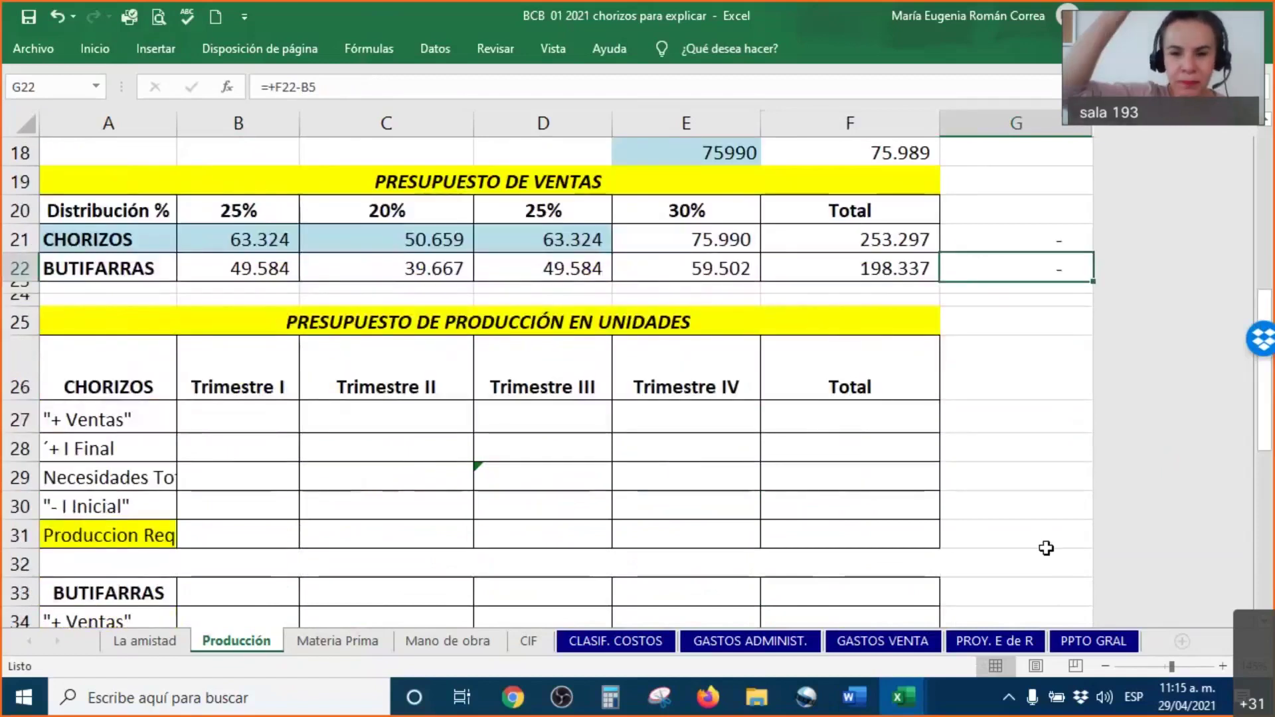
{"action": "key", "text": "Left"}
{"action": "key", "text": "Left"}
{"action": "key", "text": "Left"}
{"action": "key", "text": "Left"}
{"action": "key", "text": "Left"}
{"action": "key", "text": "Left"}
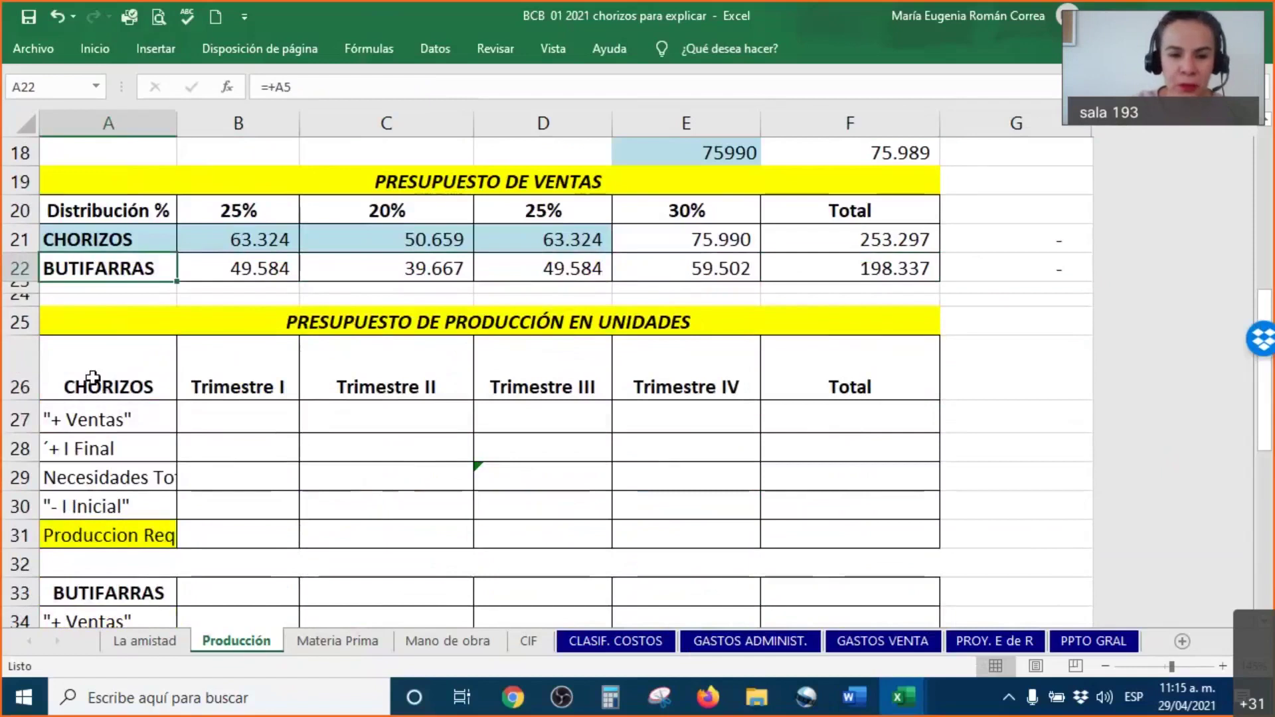
{"action": "left_click", "coordinate": [92, 376]}
{"action": "left_click_drag", "start_coordinate": [91, 375], "coordinate": [854, 376]}
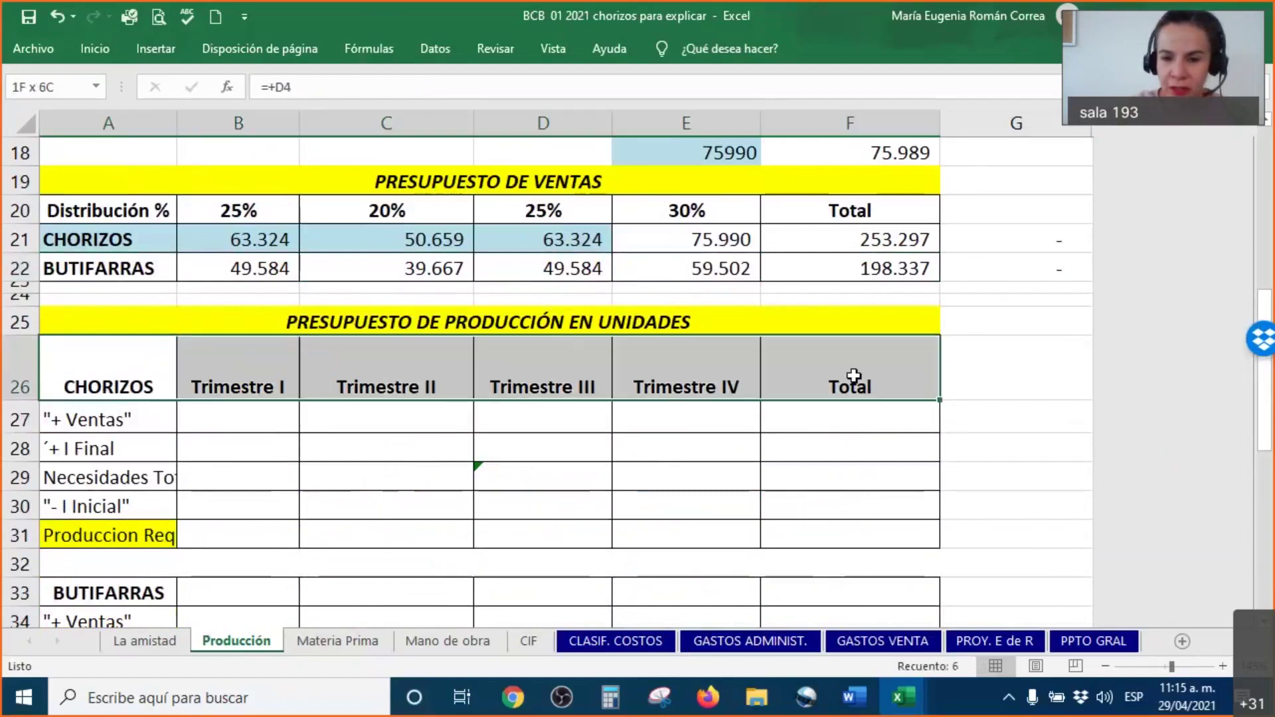
{"action": "right_click", "coordinate": [854, 374]}
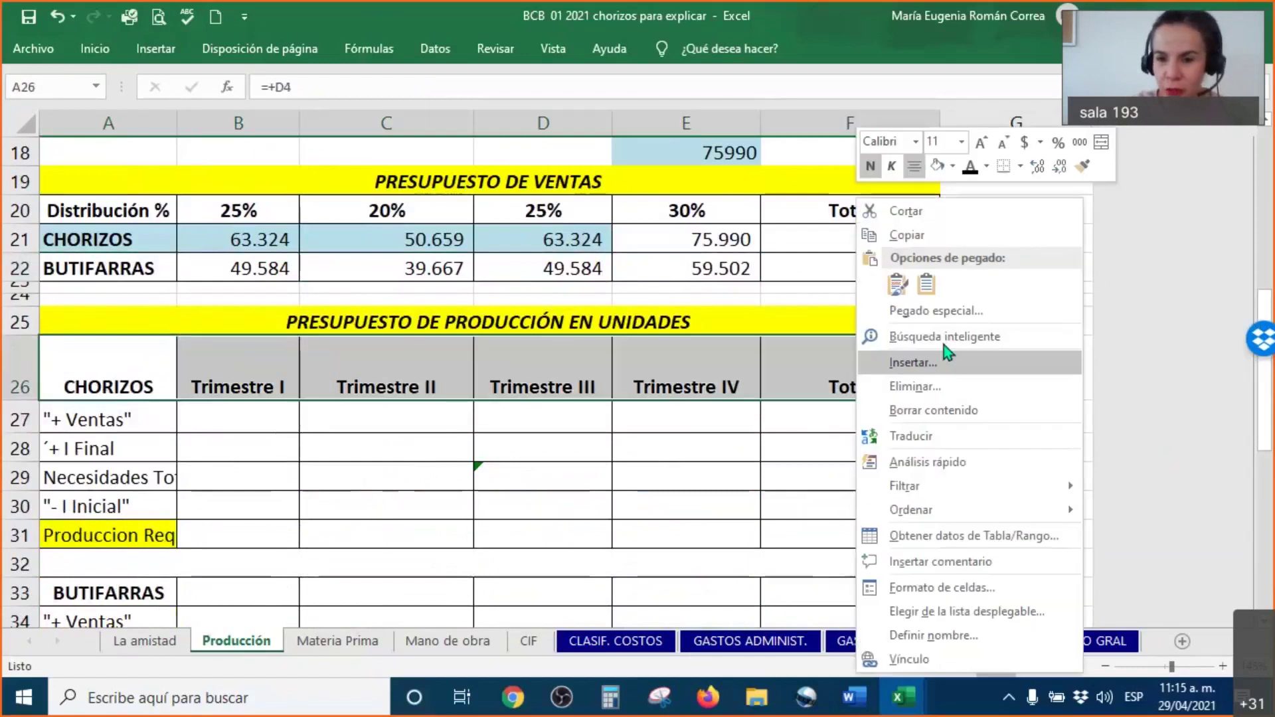
{"action": "left_click", "coordinate": [953, 167]}
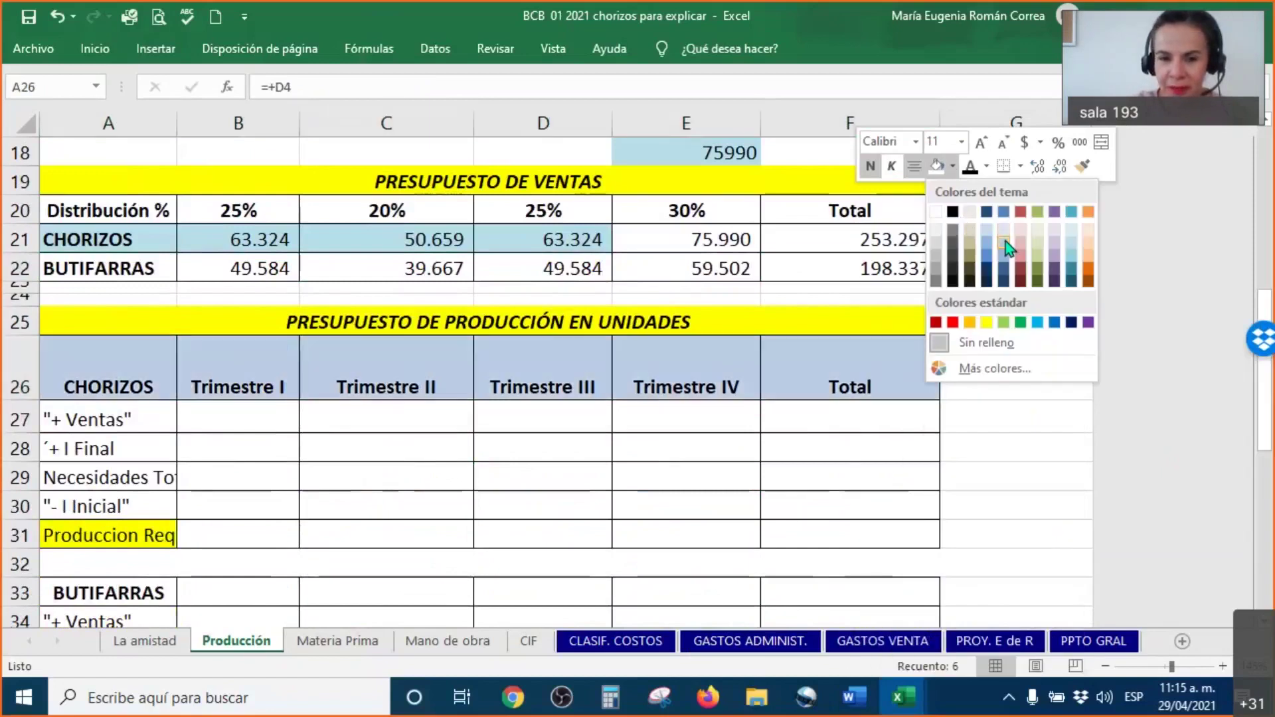
{"action": "left_click", "coordinate": [1006, 233]}
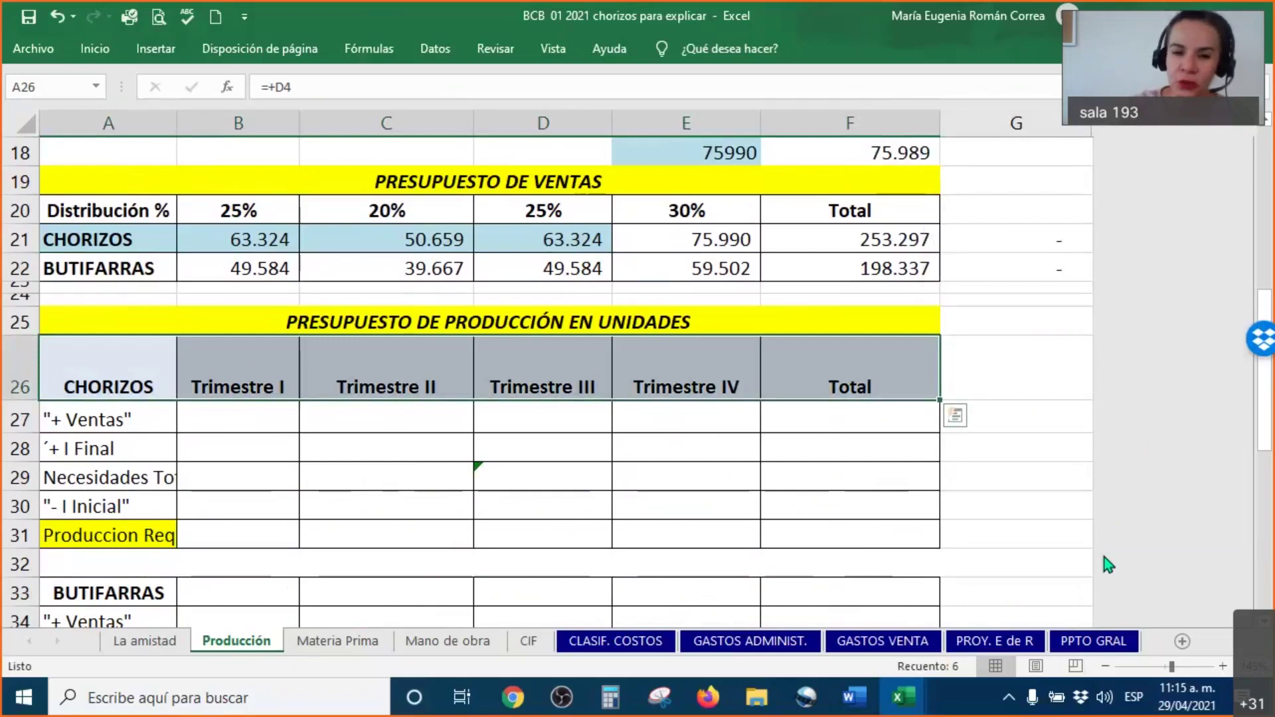
Apply the same light blue fill to the CHORIZOS row of the sales budget, A21:F21.
{"action": "left_click_drag", "start_coordinate": [80, 239], "coordinate": [920, 250]}
{"action": "right_click", "coordinate": [920, 250]}
{"action": "key", "text": "Escape"}
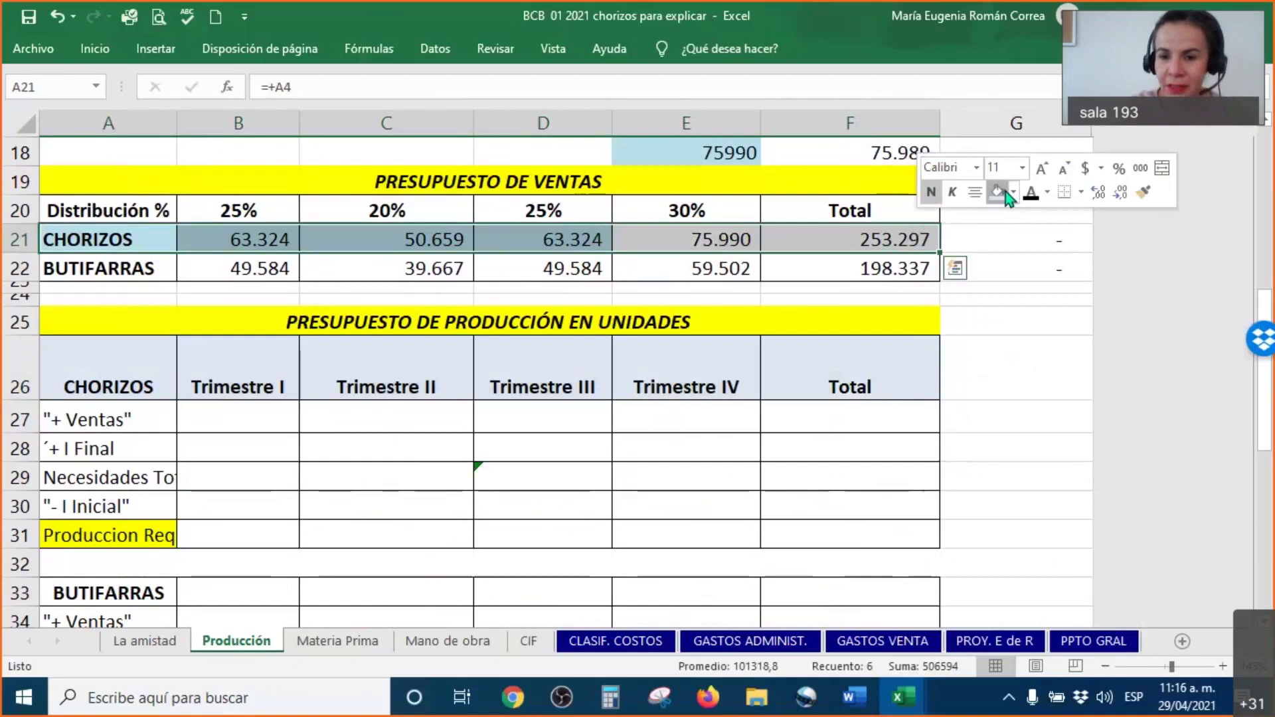
{"action": "left_click", "coordinate": [1016, 417]}
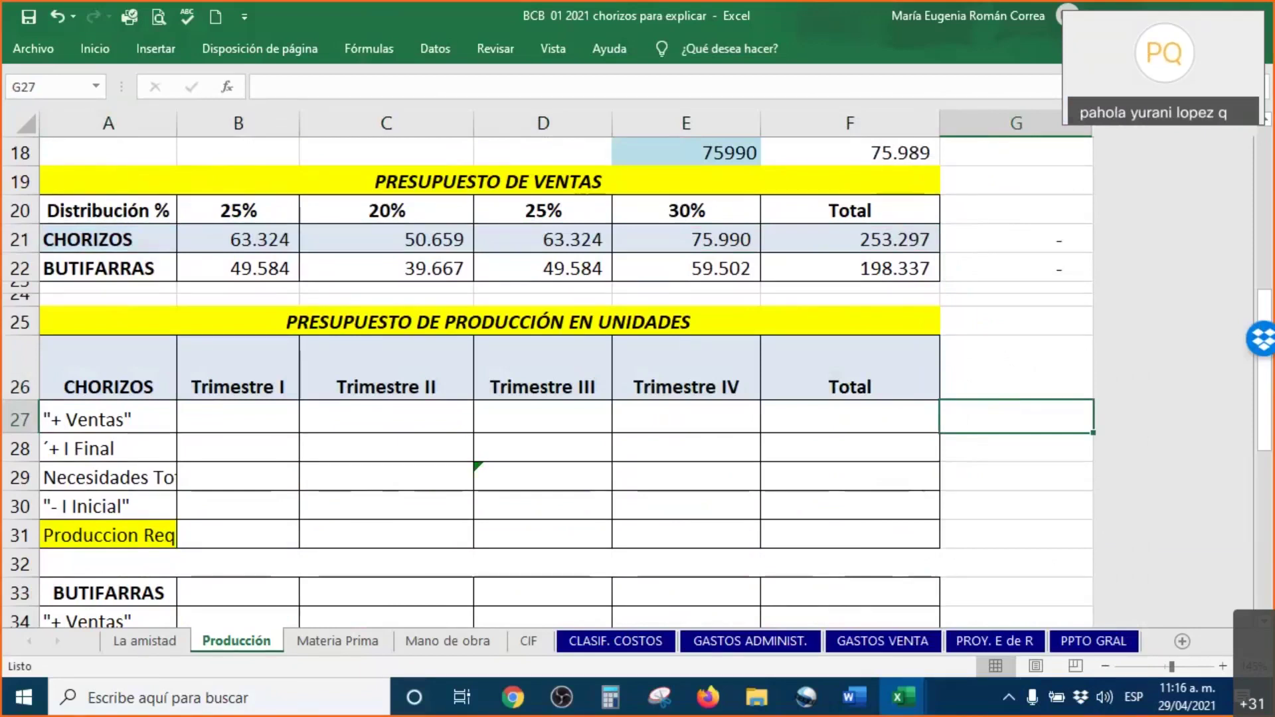
Set the font colour of the "+ Ventas" figures in B27:F27 to black.
{"action": "left_click_drag", "start_coordinate": [228, 412], "coordinate": [845, 424]}
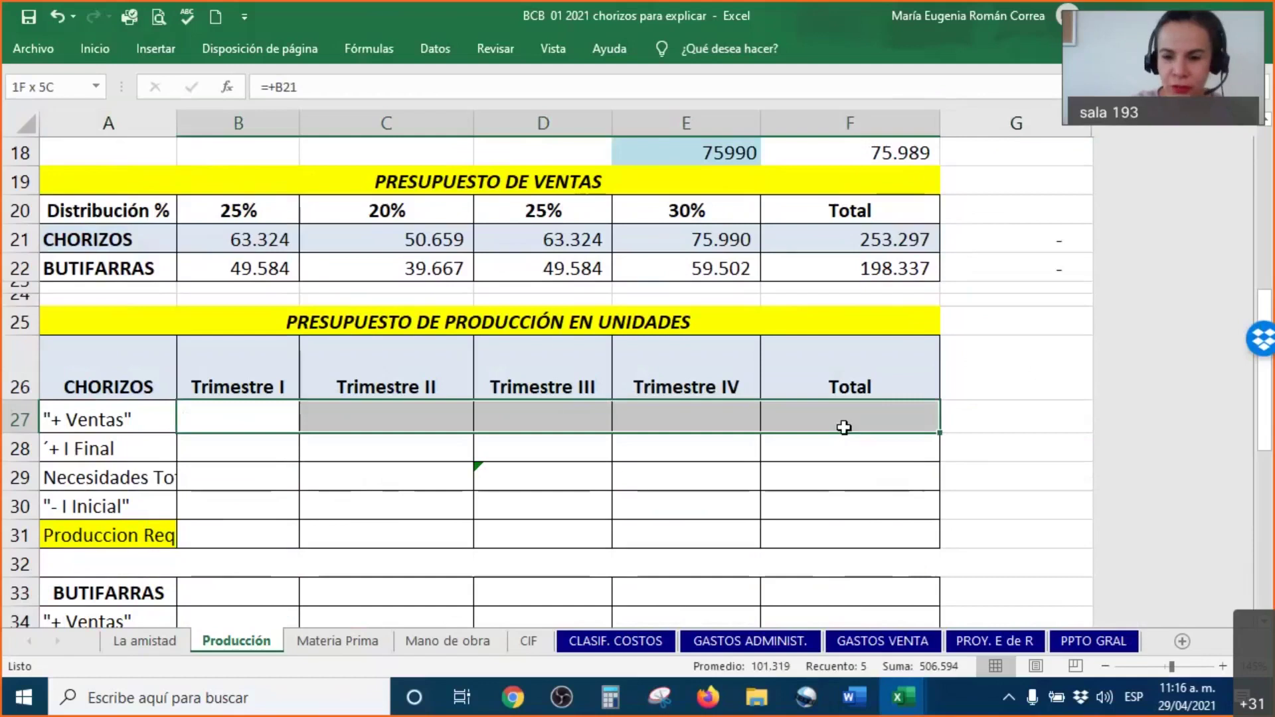
{"action": "right_click", "coordinate": [848, 419]}
{"action": "key", "text": "Escape"}
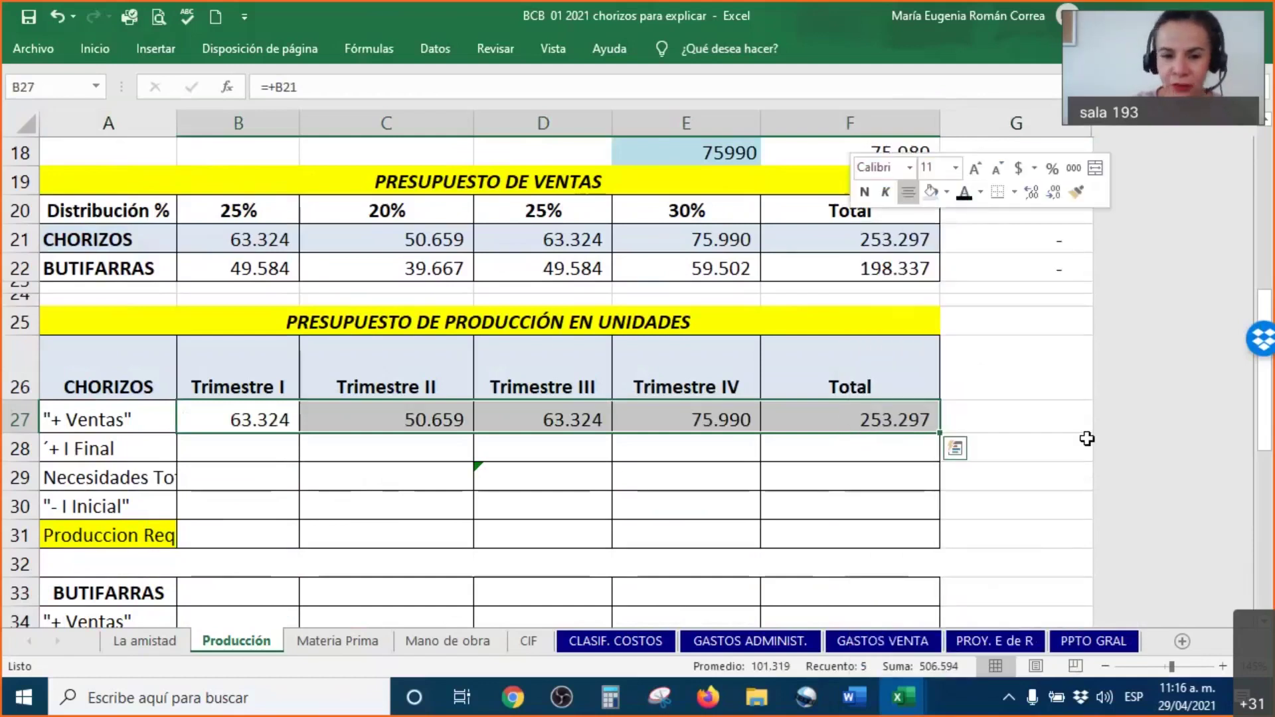
{"action": "left_click", "coordinate": [1084, 439]}
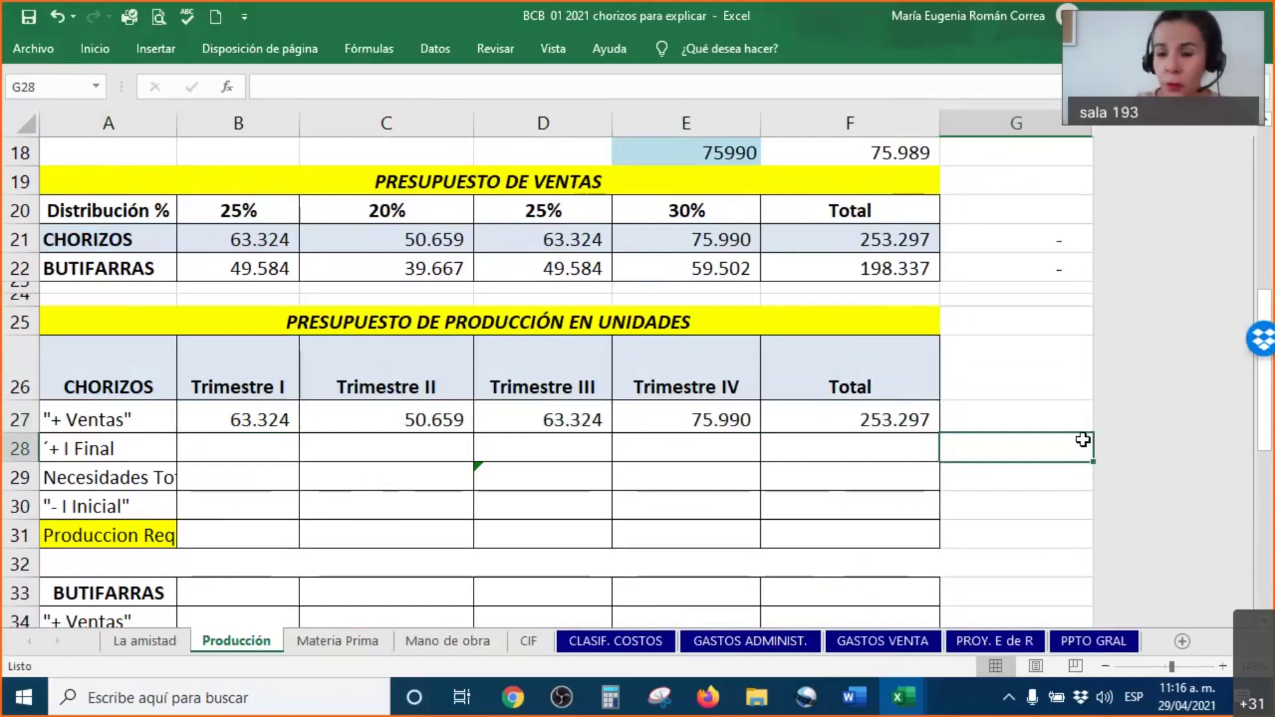
Check the formulas that link the quarterly "+ Ventas" cells of row 27 to the CHORIZOS sales budget.
{"action": "key", "text": "Up"}
{"action": "key", "text": "Left"}
{"action": "key", "text": "Left"}
{"action": "key", "text": "Left"}
{"action": "key", "text": "Left"}
{"action": "key", "text": "Left"}
{"action": "key", "text": "Left"}
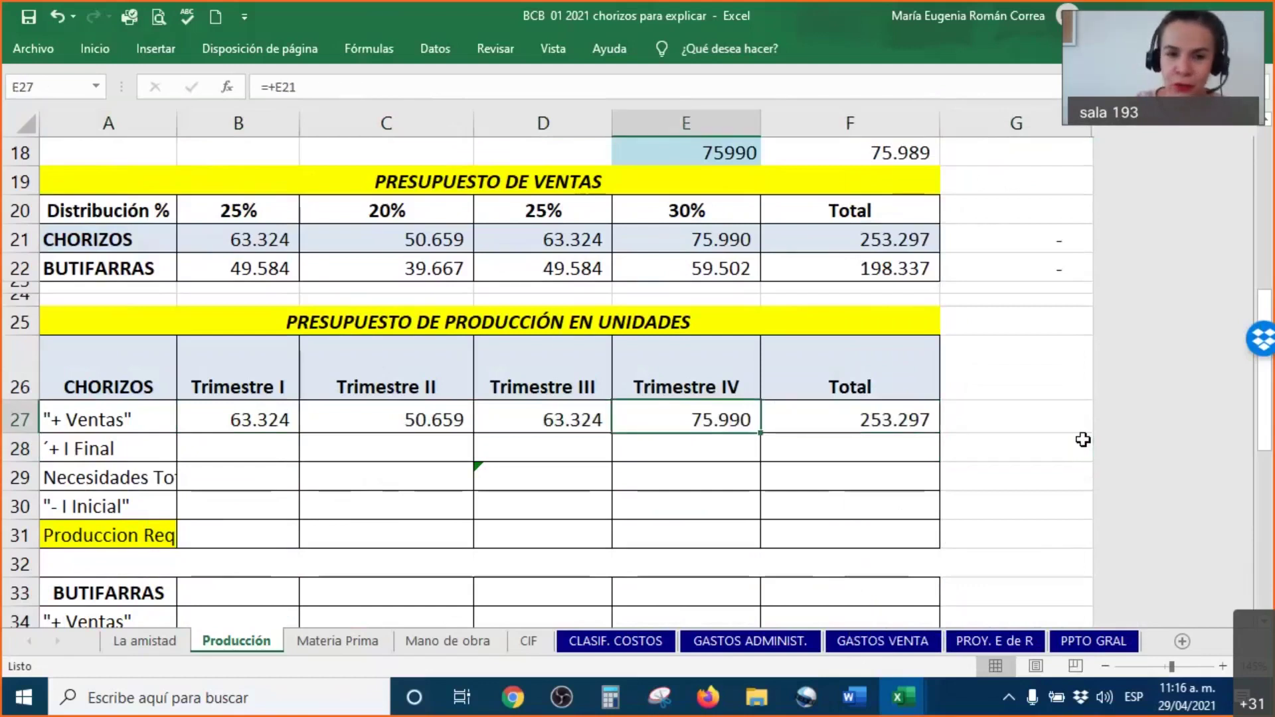
{"action": "key", "text": "Right"}
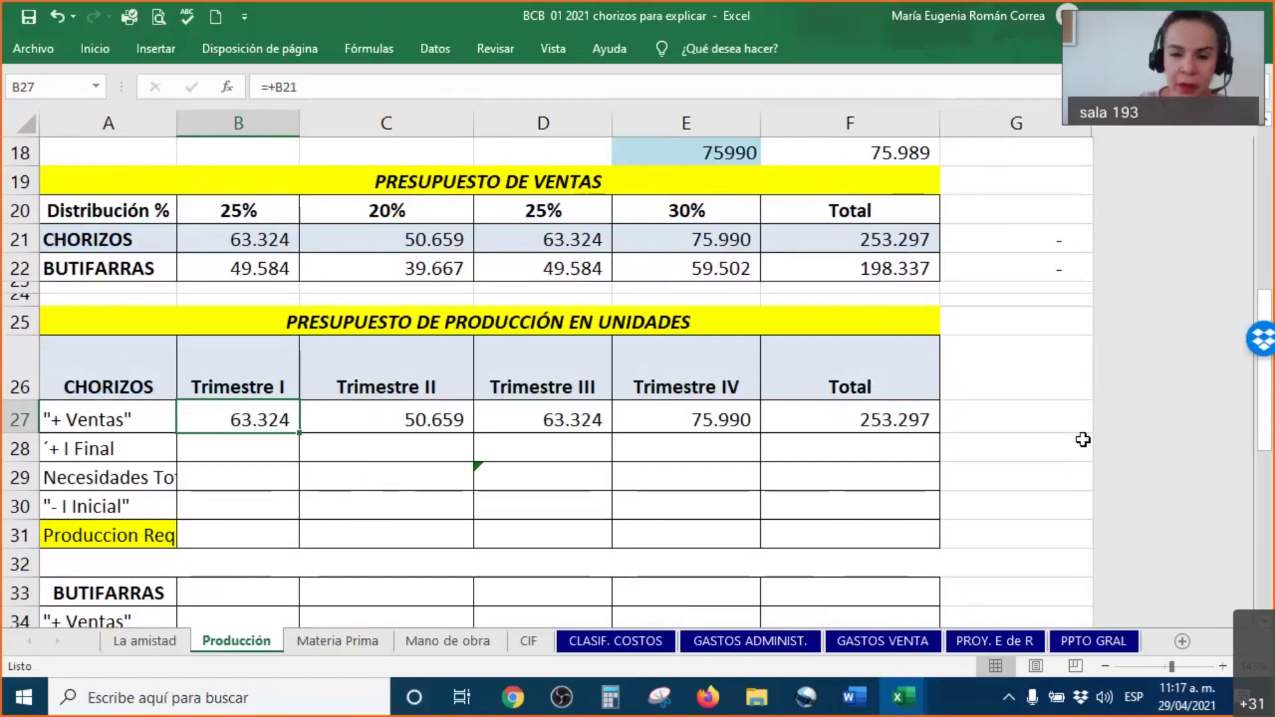
Remove the leading plus sign from the "+ Ventas" total in F27 so the formula reads =SUMA(B27:E27).
{"action": "left_click", "coordinate": [881, 416]}
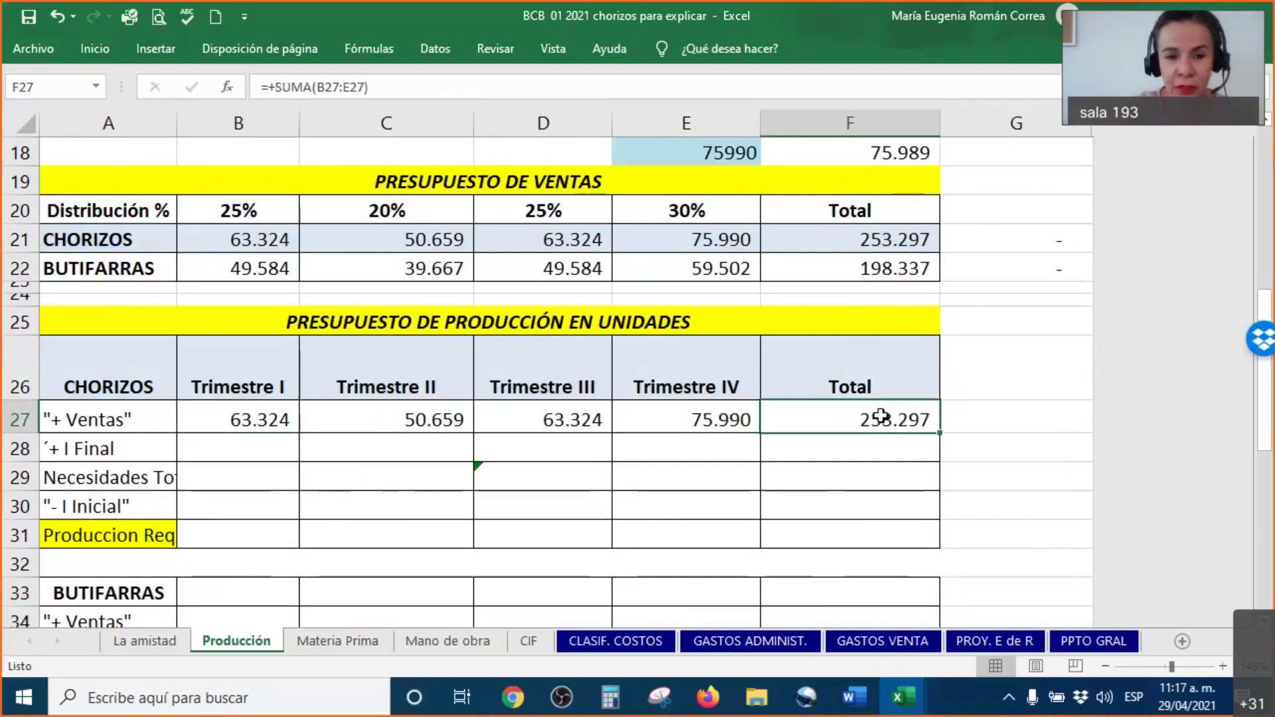
{"action": "double_click", "coordinate": [880, 417]}
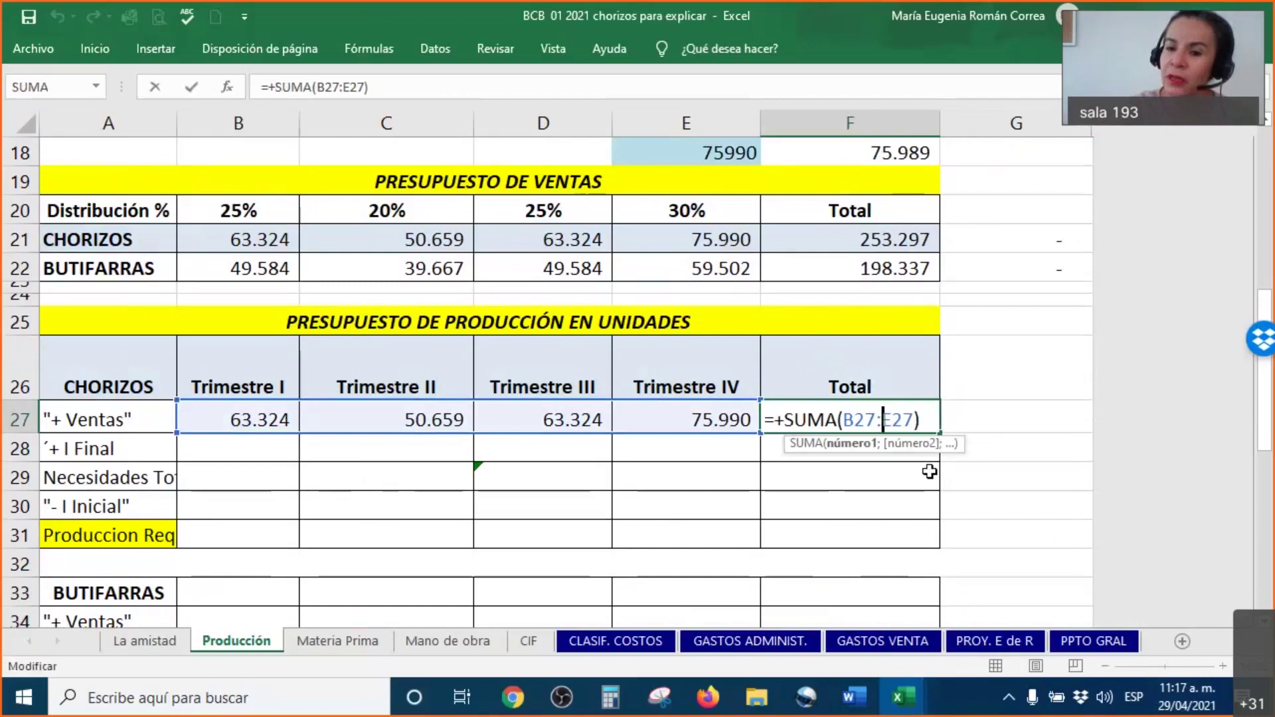
{"action": "left_click", "coordinate": [782, 421]}
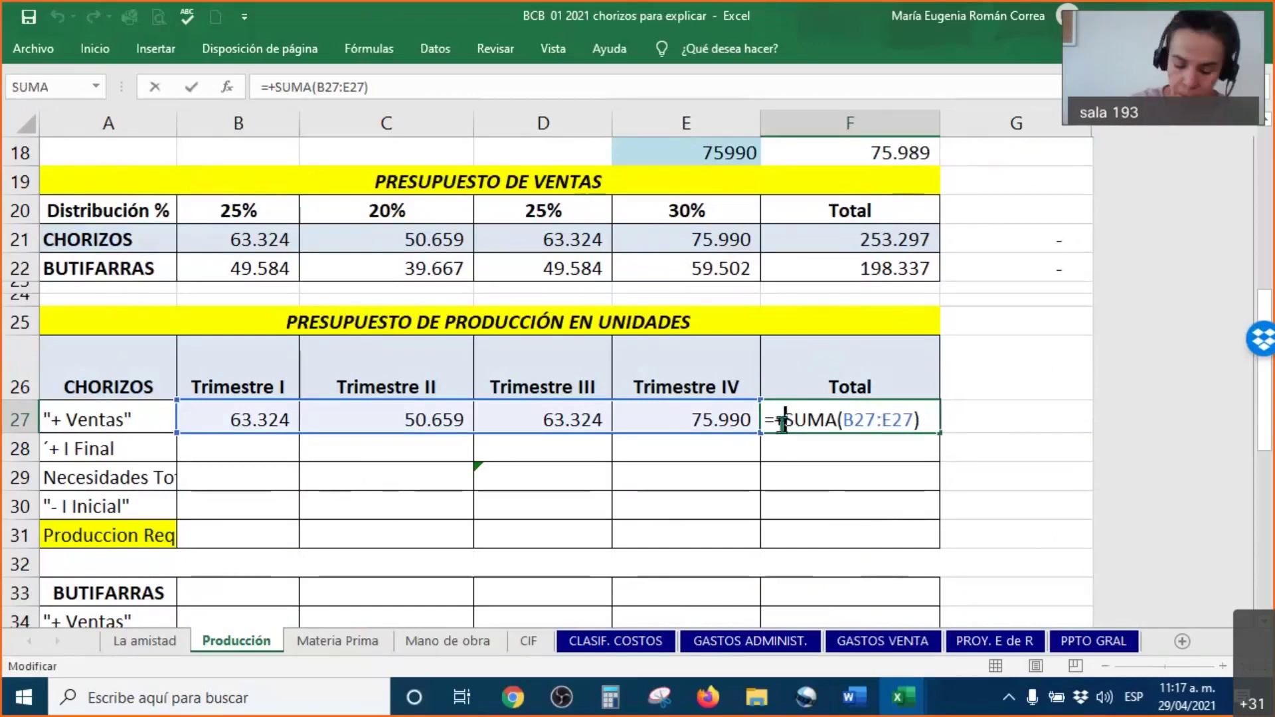
{"action": "key", "text": "Return"}
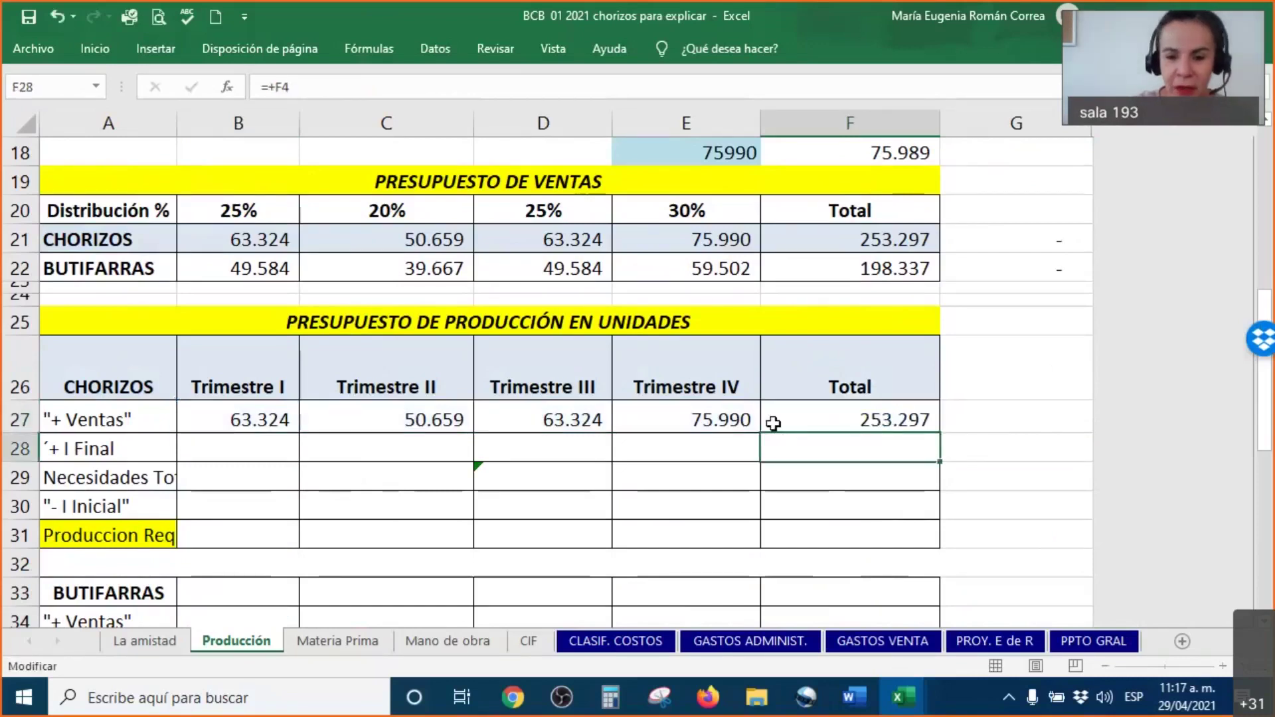
{"action": "double_click", "coordinate": [755, 406]}
{"action": "left_click", "coordinate": [814, 407]}
{"action": "double_click", "coordinate": [811, 418]}
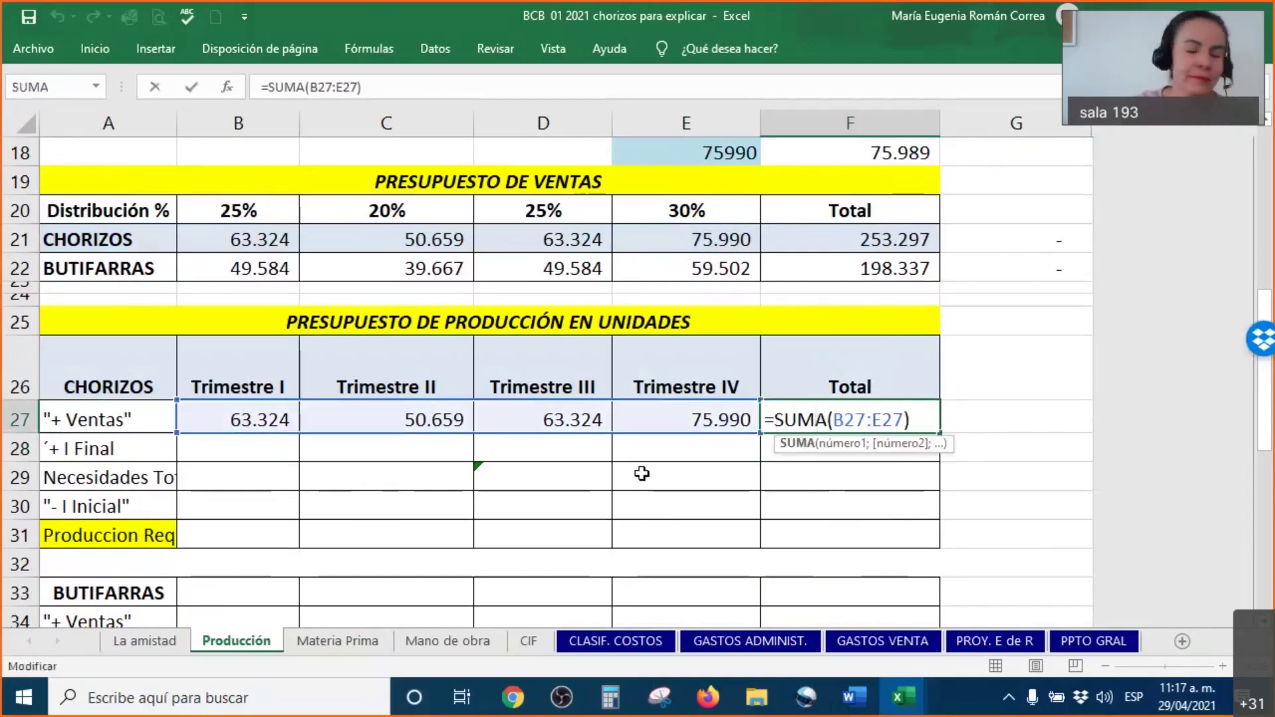
{"action": "left_click", "coordinate": [345, 549]}
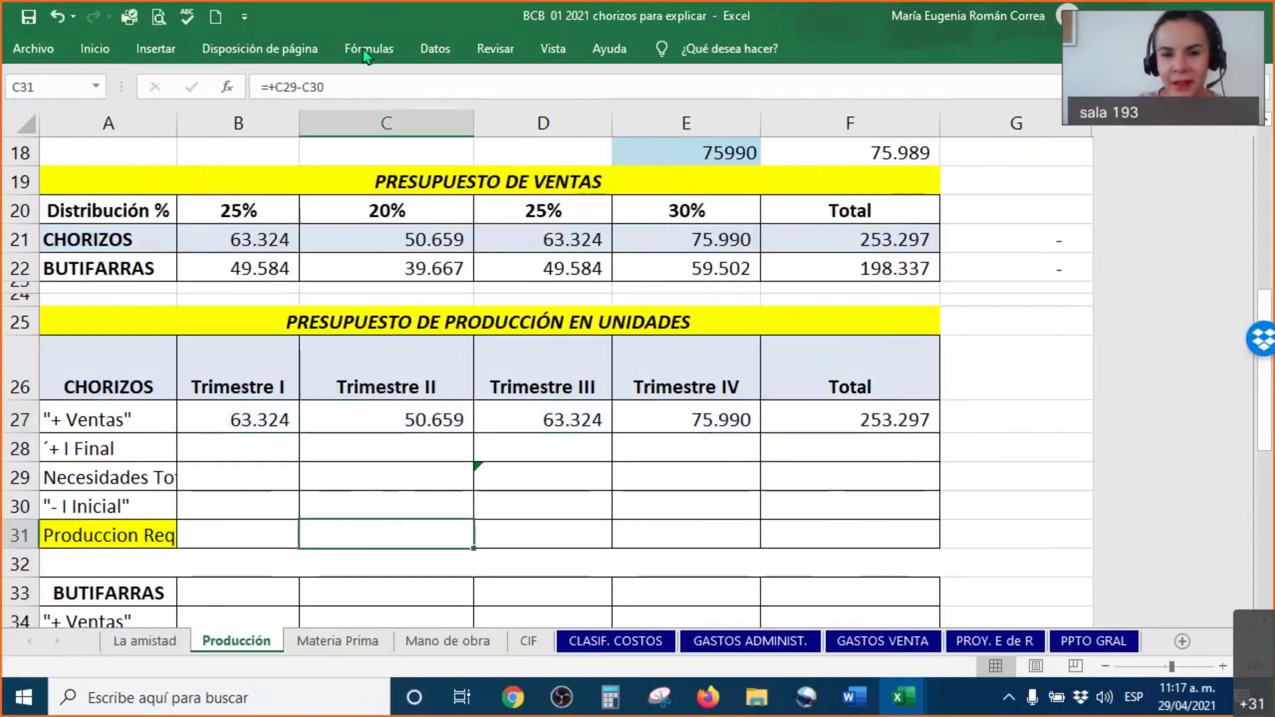
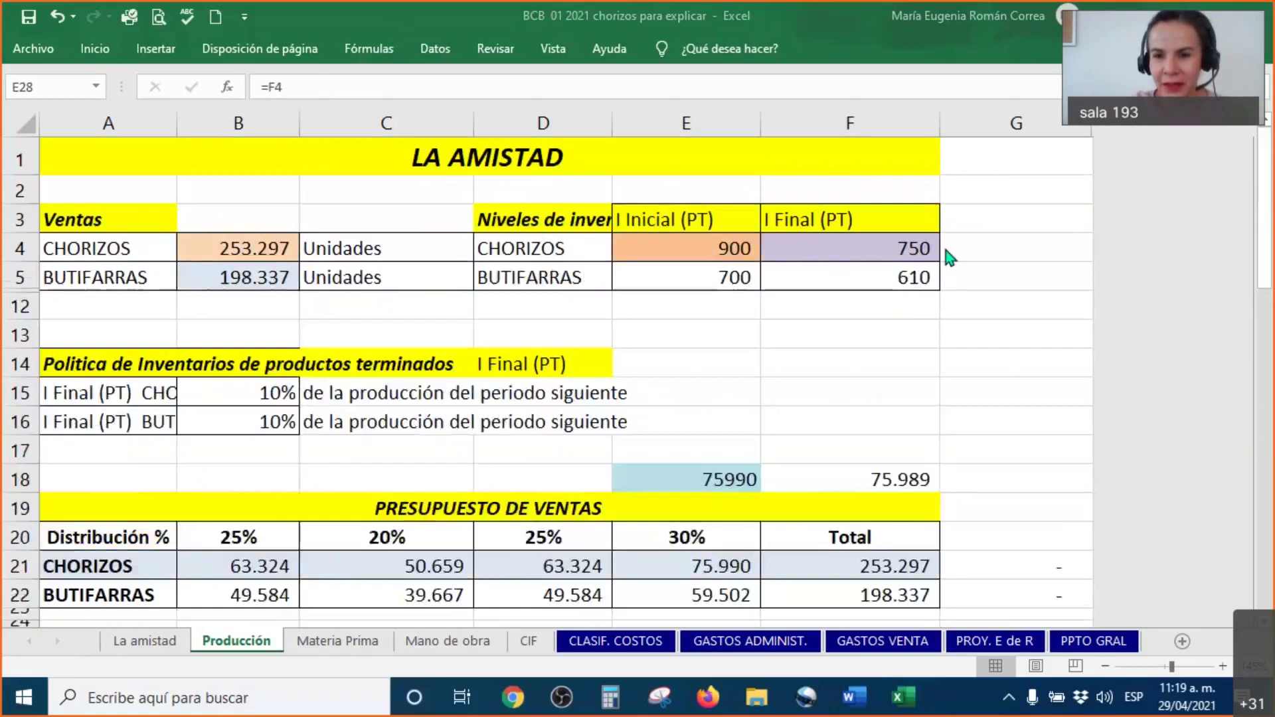
Mark the CHORIZOS final inventory, the inventory policy and the inventory levels heading with screen annotations, and clear them.
{"action": "mouse_move", "coordinate": [784, 209]}
{"action": "left_mouse_down"}
{"action": "mouse_move", "coordinate": [778, 258]}
{"action": "mouse_move", "coordinate": [970, 209]}
{"action": "mouse_move", "coordinate": [774, 202]}
{"action": "left_mouse_up"}
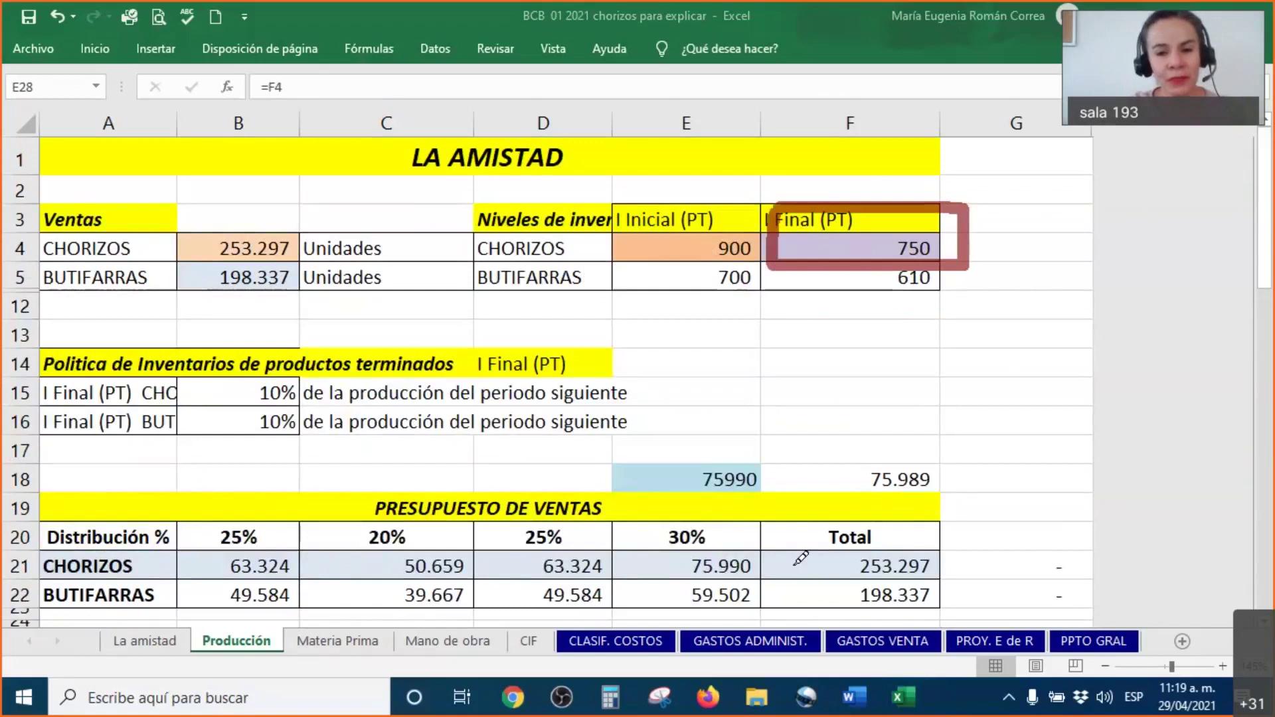
{"action": "mouse_move", "coordinate": [643, 347]}
{"action": "left_mouse_down"}
{"action": "mouse_move", "coordinate": [555, 402]}
{"action": "mouse_move", "coordinate": [339, 407]}
{"action": "left_mouse_up"}
{"action": "mouse_move", "coordinate": [230, 401]}
{"action": "left_mouse_down"}
{"action": "mouse_move", "coordinate": [10, 408]}
{"action": "mouse_move", "coordinate": [66, 330]}
{"action": "mouse_move", "coordinate": [416, 331]}
{"action": "mouse_move", "coordinate": [644, 352]}
{"action": "left_mouse_up"}
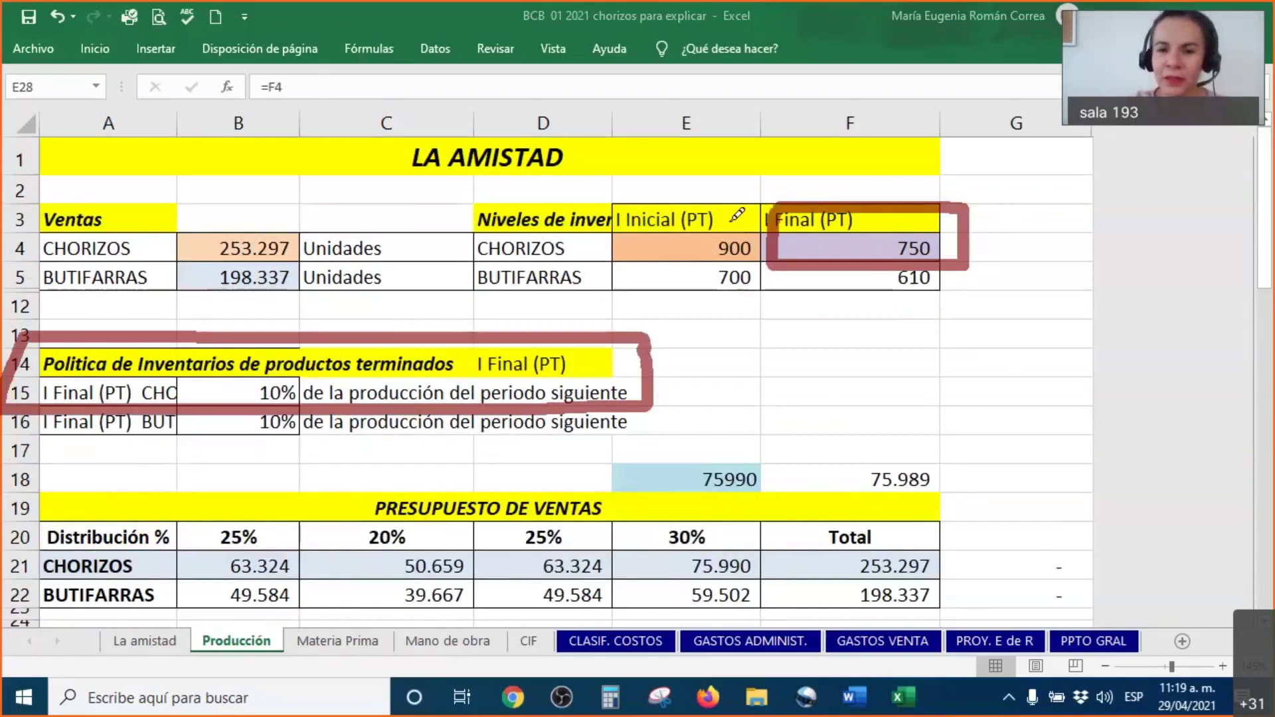
{"action": "mouse_move", "coordinate": [469, 228]}
{"action": "left_mouse_down"}
{"action": "mouse_move", "coordinate": [551, 227]}
{"action": "mouse_move", "coordinate": [641, 186]}
{"action": "mouse_move", "coordinate": [505, 184]}
{"action": "mouse_move", "coordinate": [465, 229]}
{"action": "left_mouse_up"}
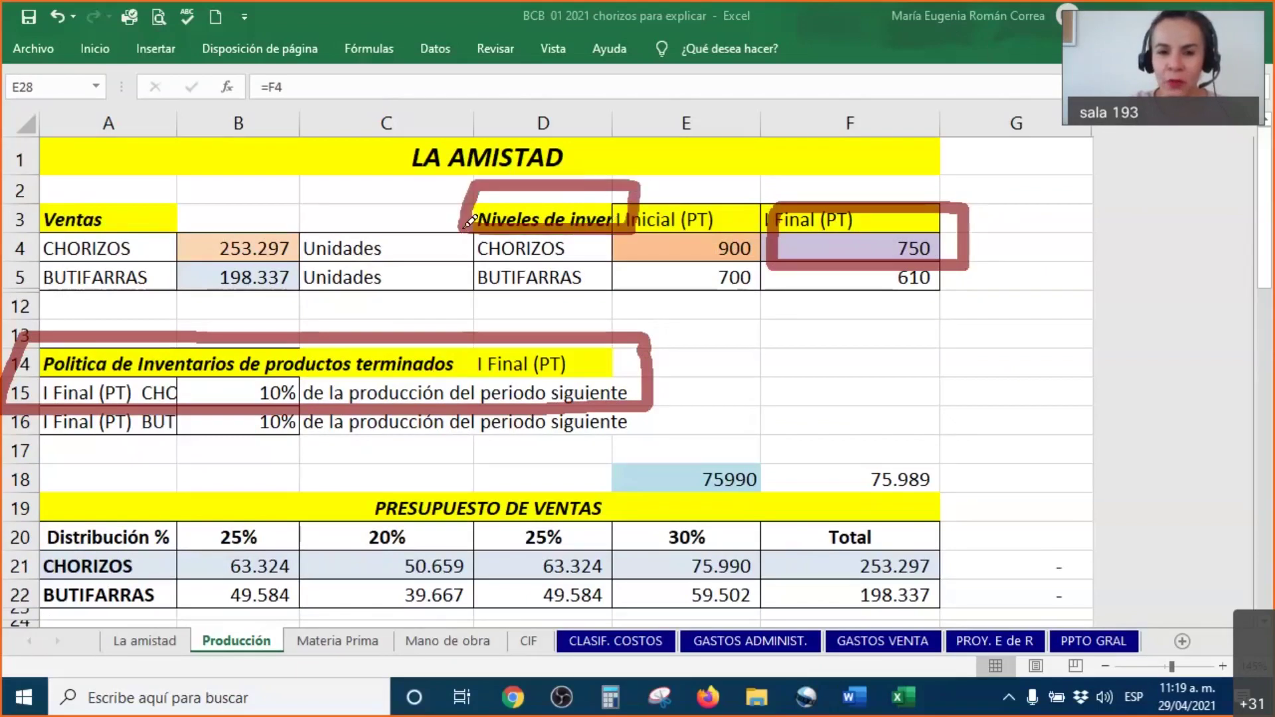
{"action": "left_click_drag", "start_coordinate": [992, 219], "coordinate": [1206, 151]}
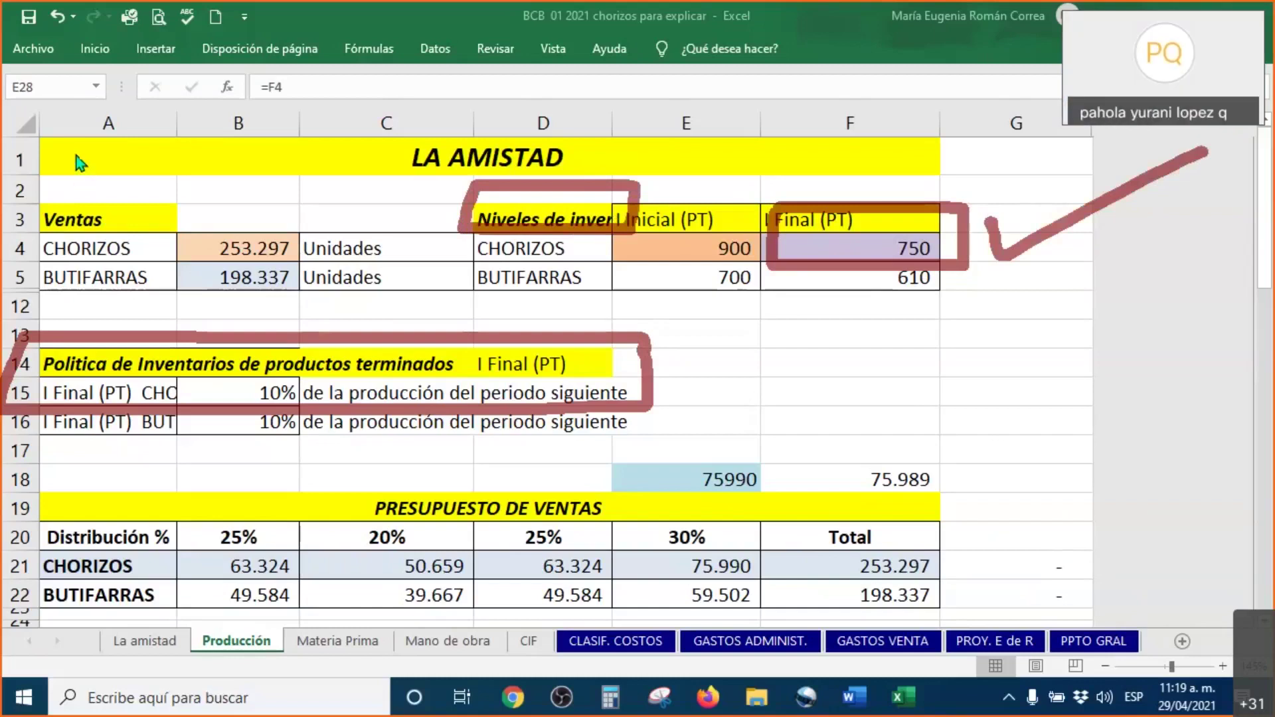
{"action": "key", "text": "Escape"}
Split the window below row 5 and after column G, with the PRESUPUESTO DE PRODUCCIÓN table in the lower pane.
{"action": "left_click", "coordinate": [846, 248]}
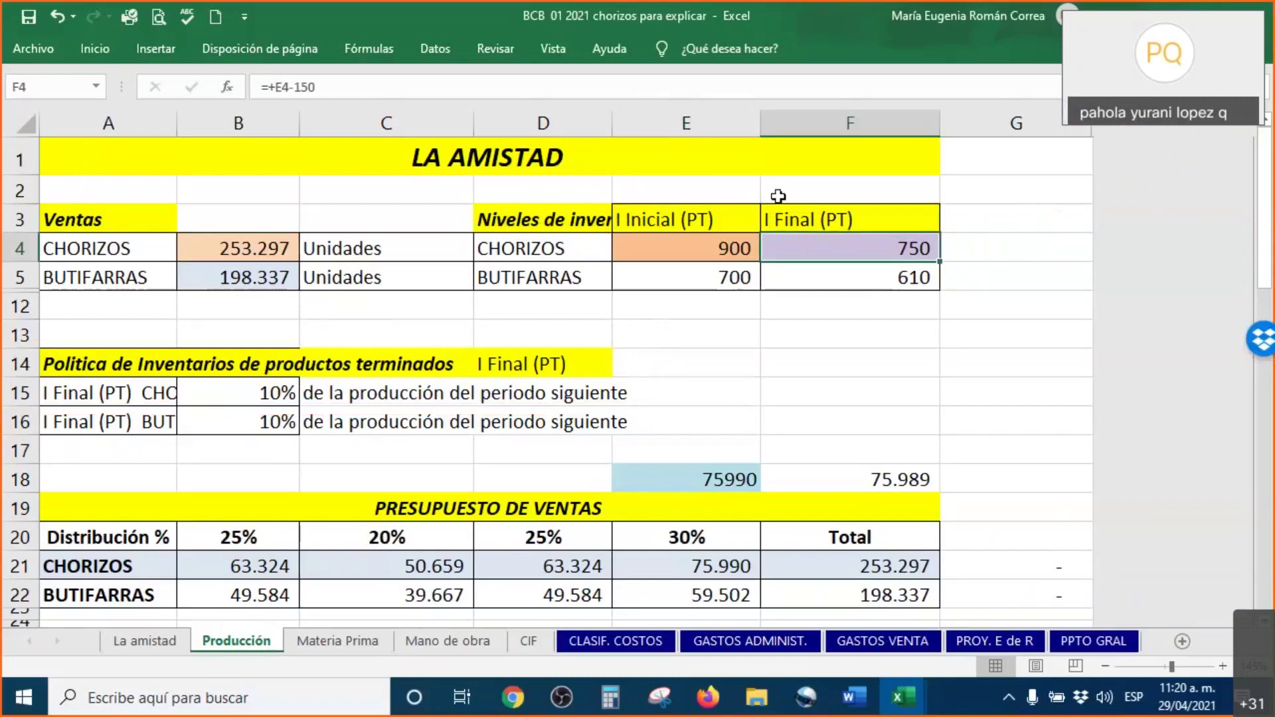
{"action": "left_click", "coordinate": [561, 50]}
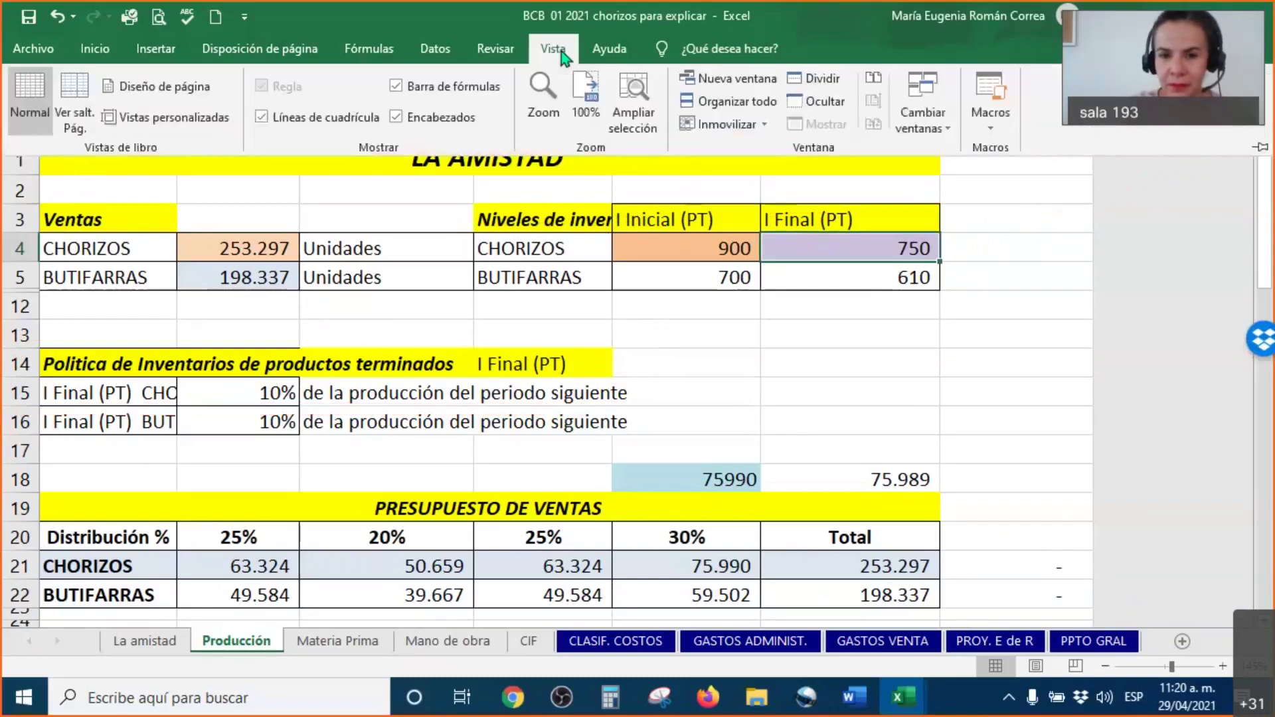
{"action": "left_click", "coordinate": [820, 83]}
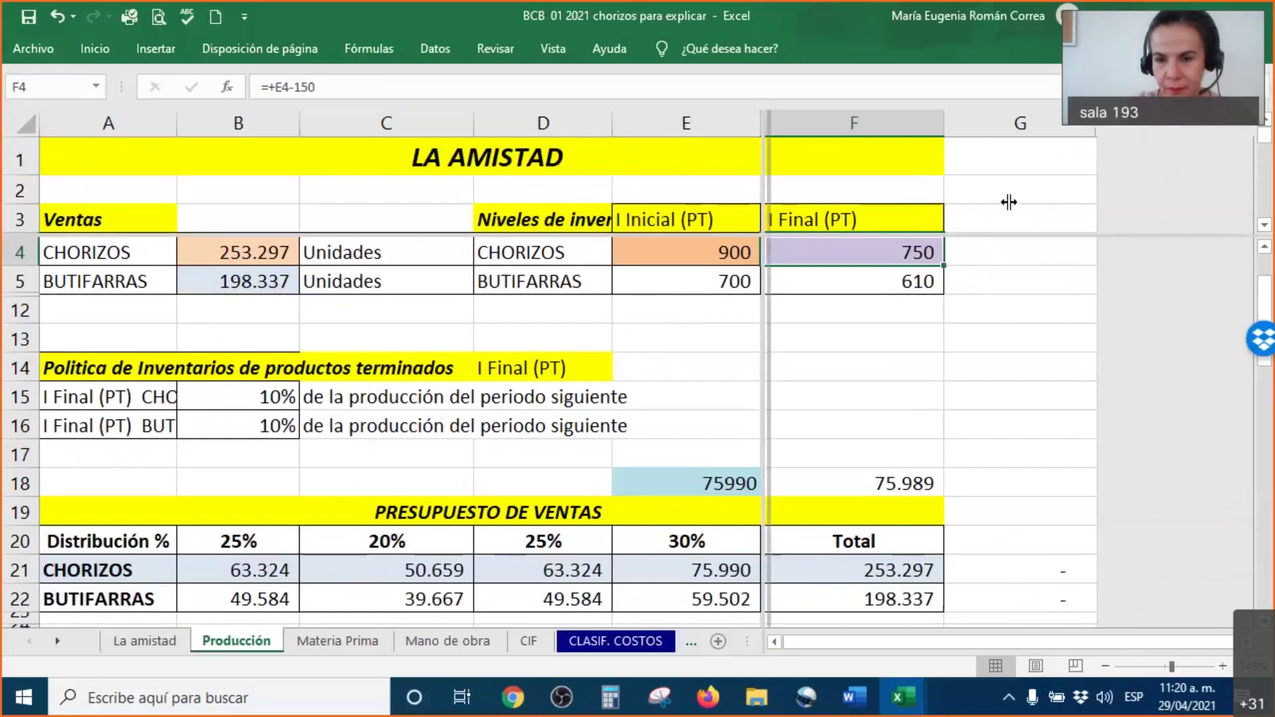
{"action": "left_click_drag", "start_coordinate": [1009, 202], "coordinate": [1095, 202]}
{"action": "key", "text": "shift+Up"}
{"action": "left_click_drag", "start_coordinate": [742, 289], "coordinate": [744, 296]}
{"action": "left_click", "coordinate": [695, 376]}
{"action": "scroll", "coordinate": [695, 379], "scroll_direction": "down", "scroll_amount": 5}
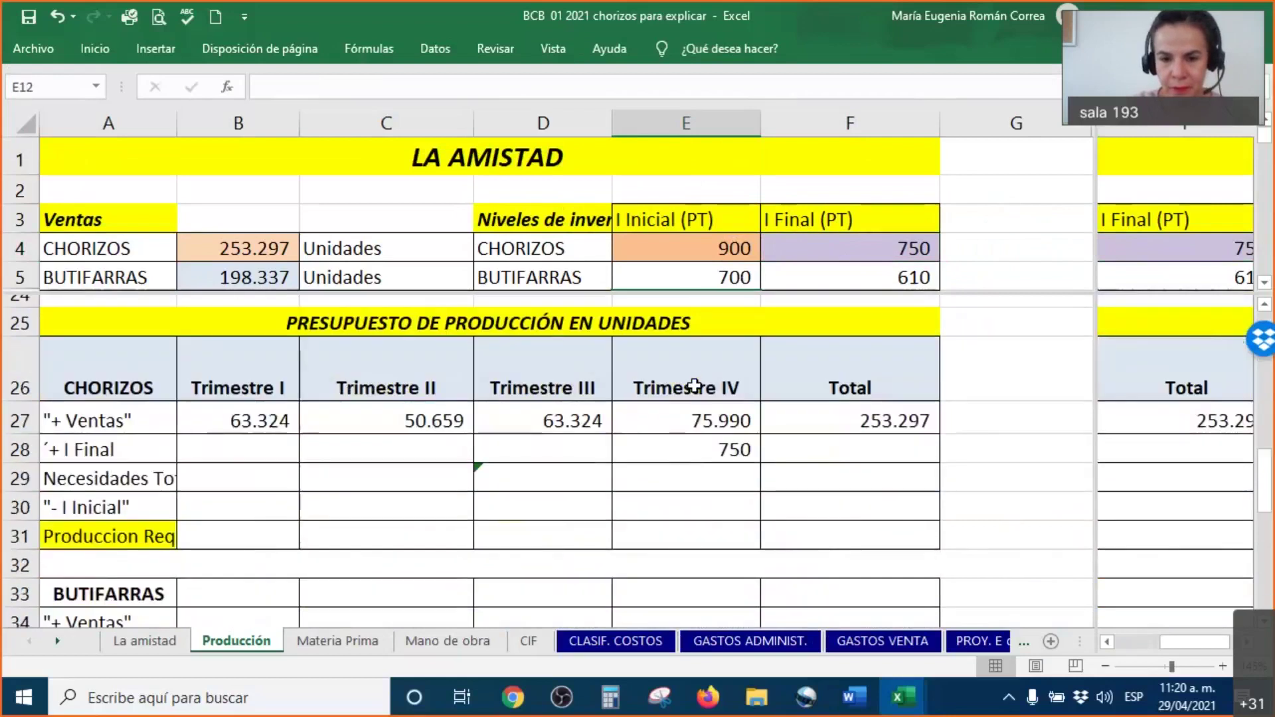
Copy the purple cell format of the CHORIZOS final inventory in F4 to the Trimestre IV "+ I Final" cell E28.
{"action": "left_click", "coordinate": [895, 237]}
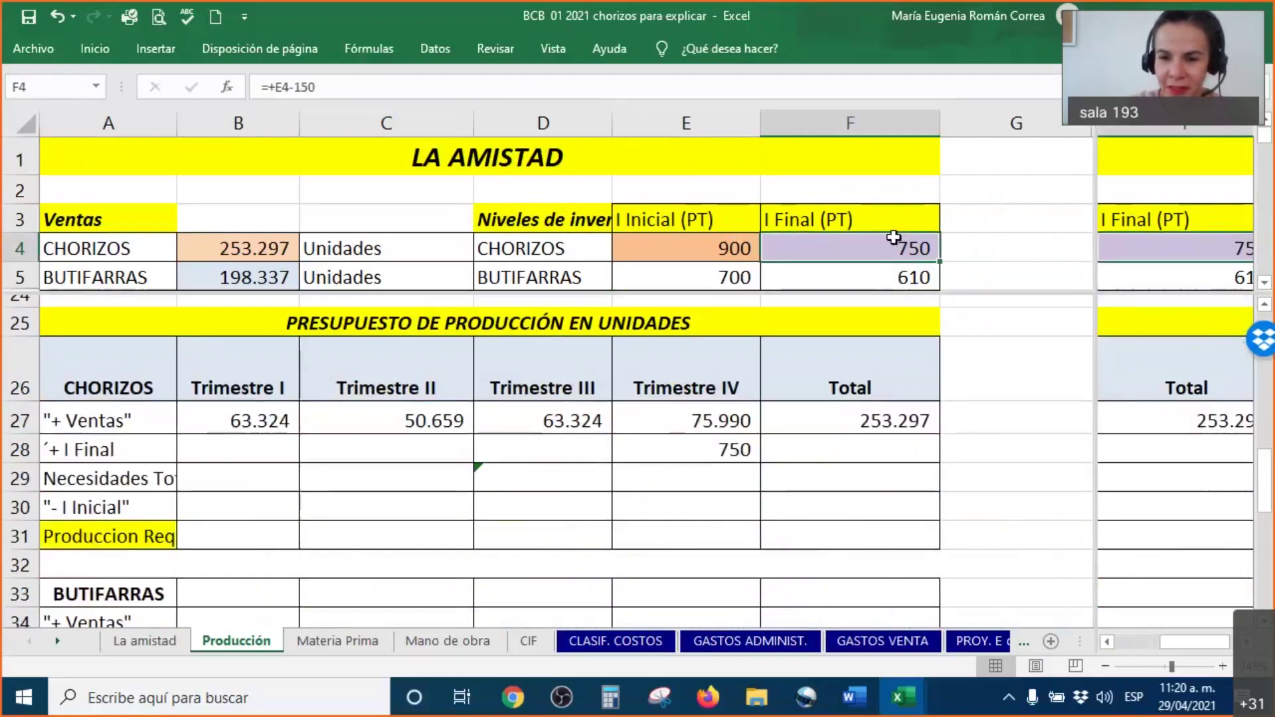
{"action": "right_click", "coordinate": [894, 237]}
{"action": "left_click", "coordinate": [1123, 193]}
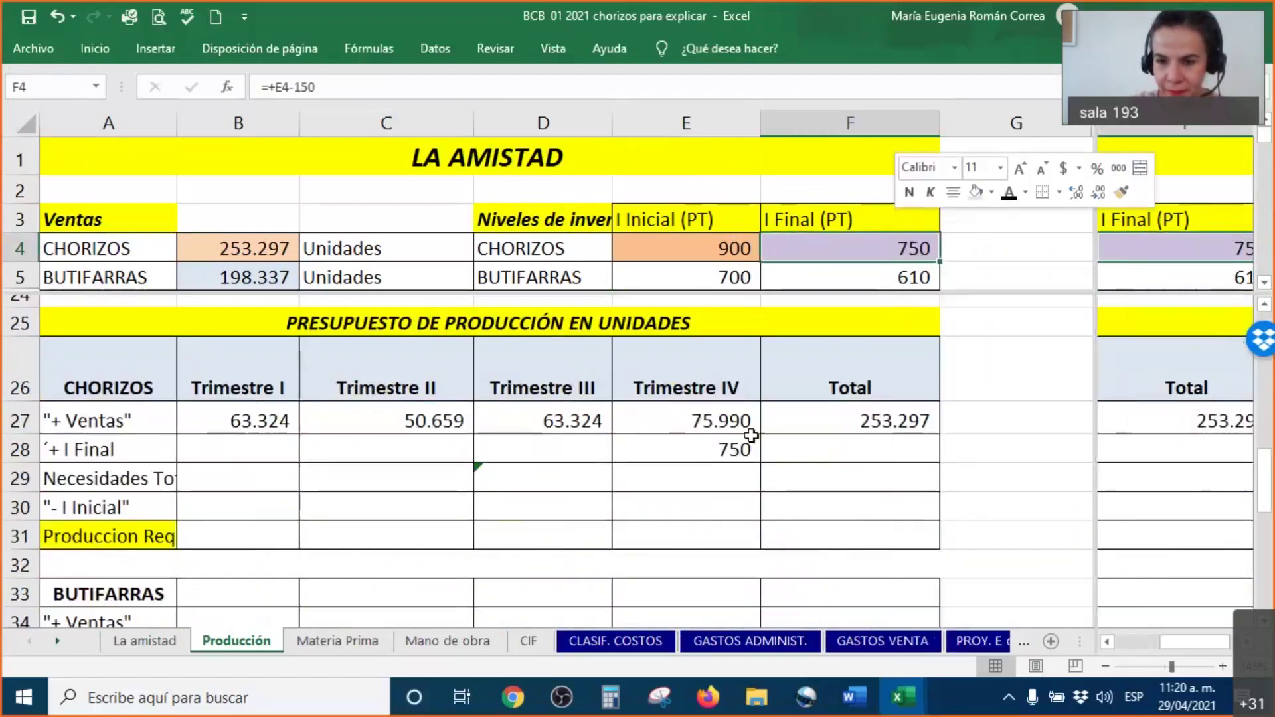
{"action": "left_click", "coordinate": [723, 449]}
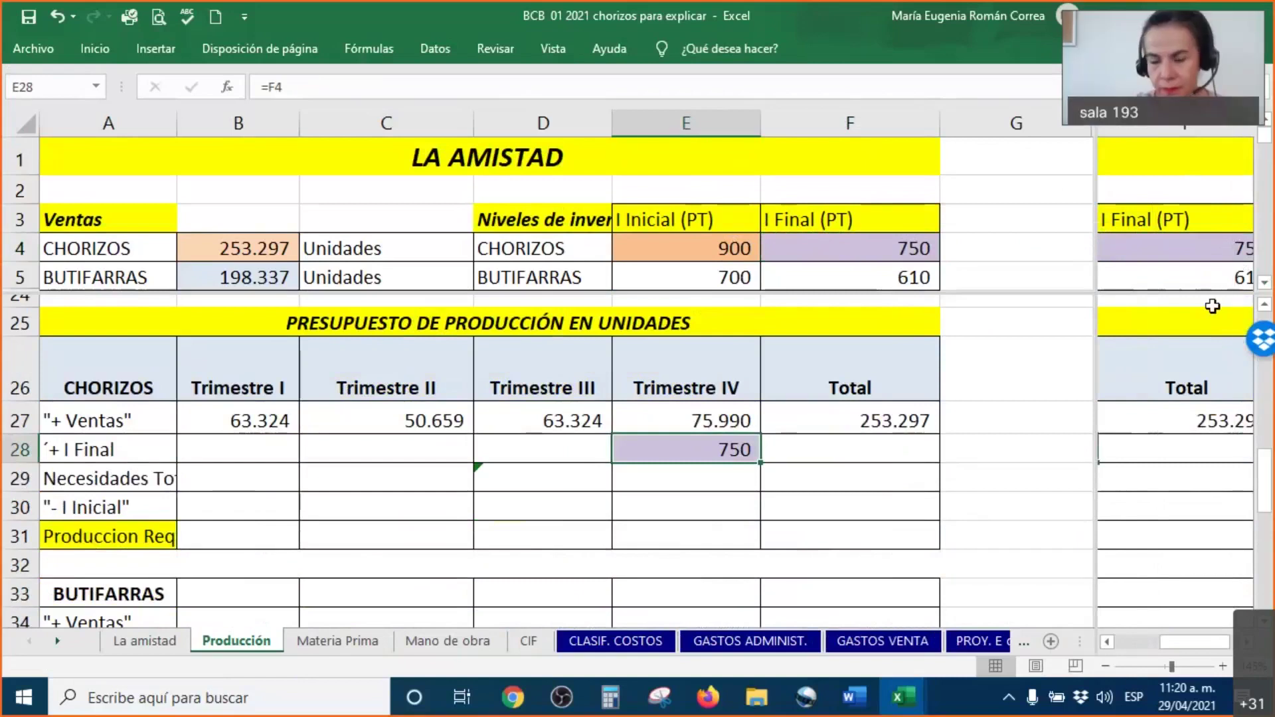
Bring the finished-product inventory policy in rows 14 to 16 into the upper pane above the production budget.
{"action": "left_click_drag", "start_coordinate": [271, 446], "coordinate": [589, 450]}
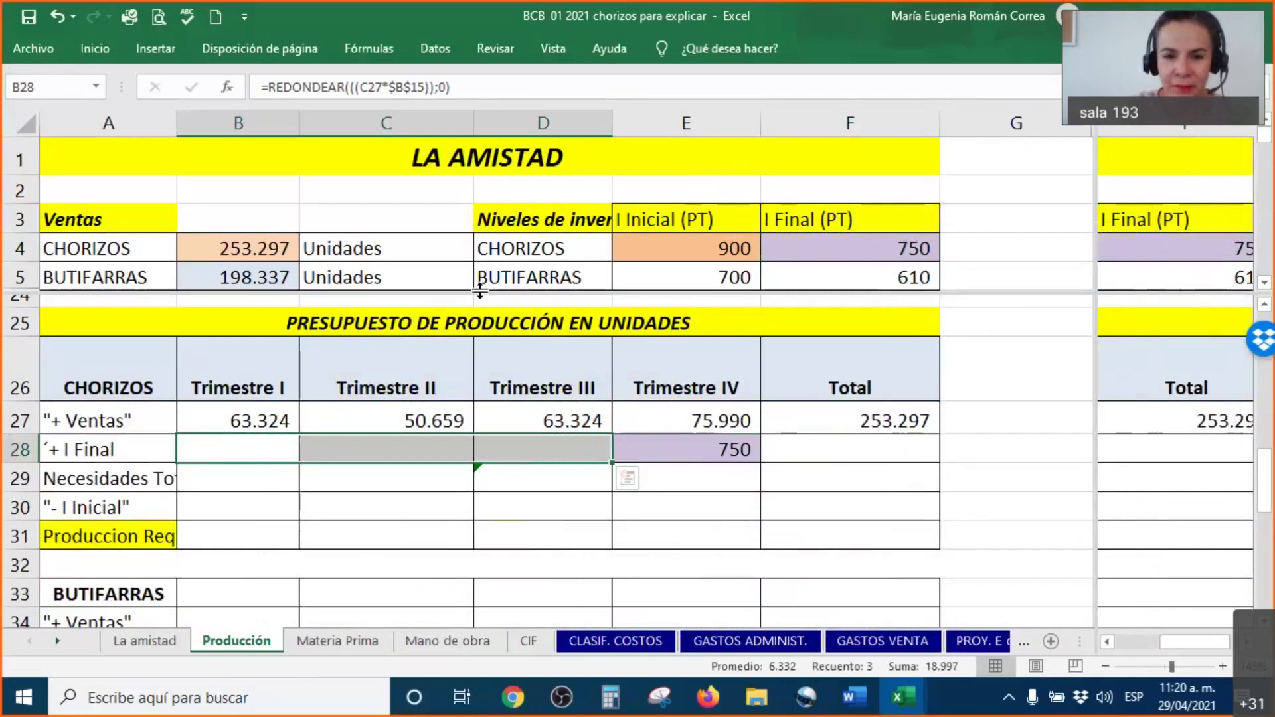
{"action": "left_click", "coordinate": [510, 244]}
{"action": "left_click", "coordinate": [441, 256]}
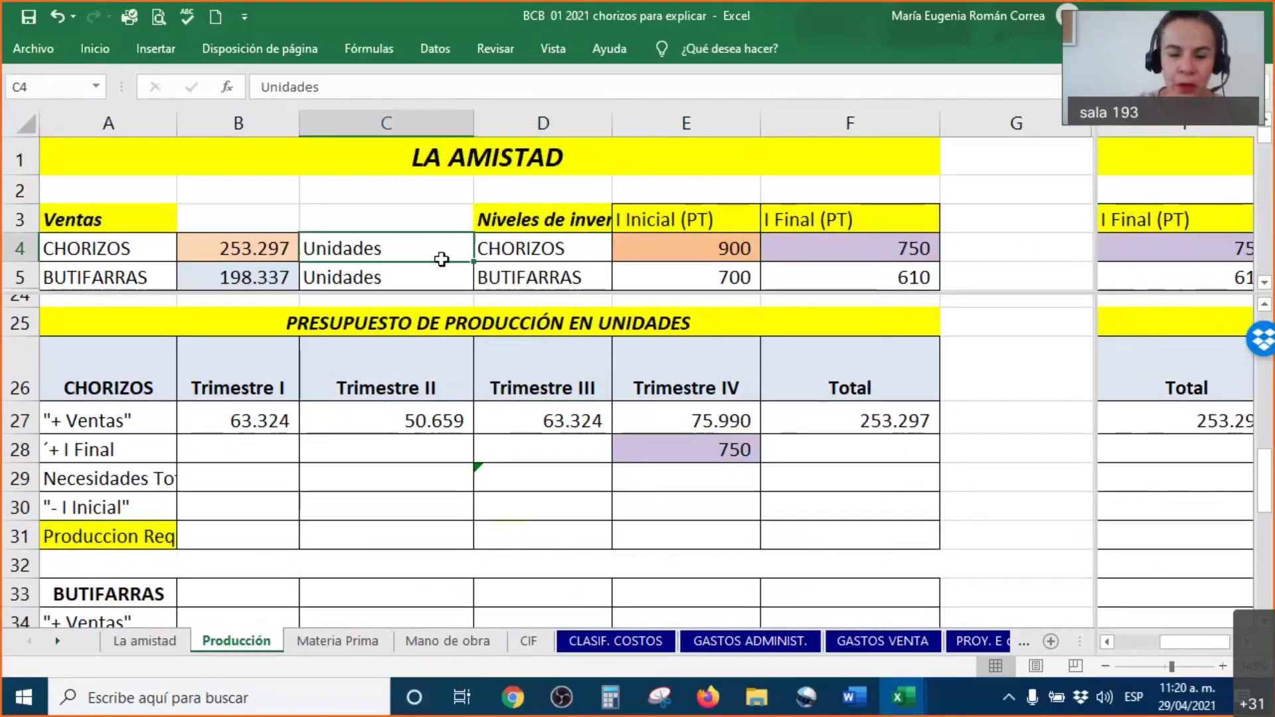
{"action": "key", "text": "Down"}
{"action": "key", "text": "Down"}
{"action": "key", "text": "Down"}
{"action": "key", "text": "Down"}
{"action": "key", "text": "Down"}
{"action": "key", "text": "Down"}
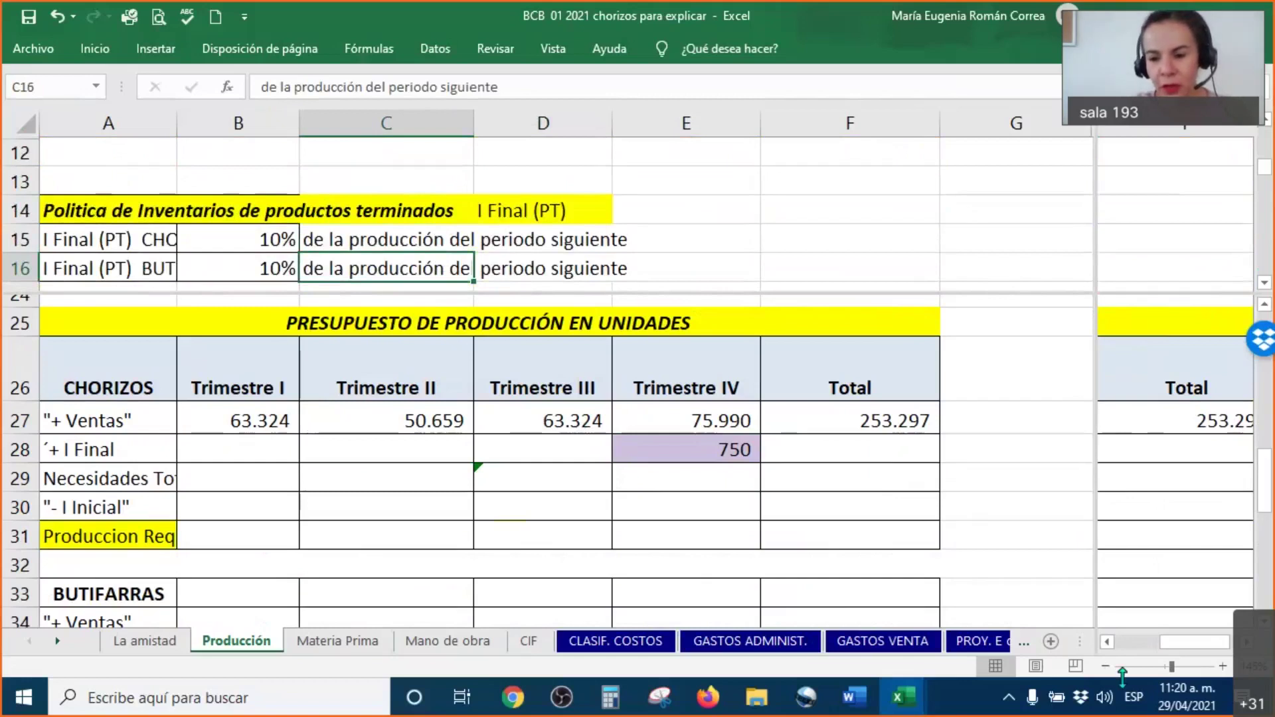
Move the vertical window split within column G closer to the Total column.
{"action": "left_click_drag", "start_coordinate": [1194, 643], "coordinate": [1219, 650]}
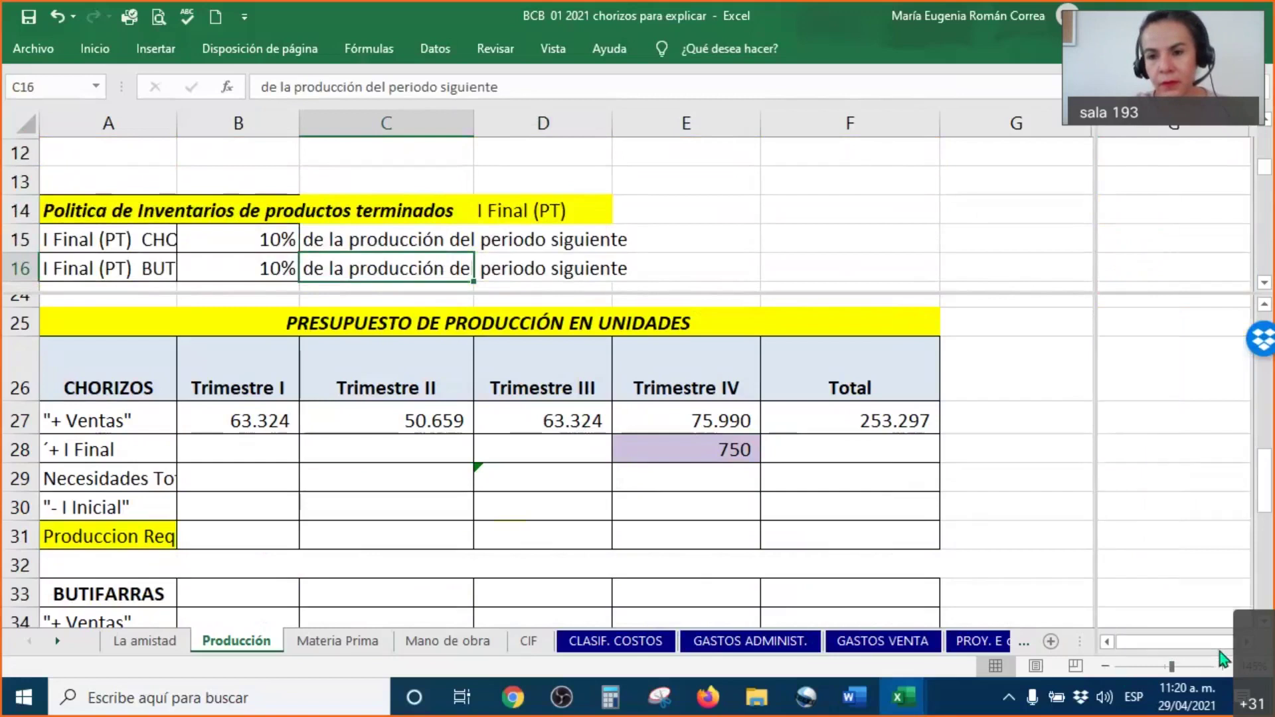
{"action": "left_click_drag", "start_coordinate": [1187, 131], "coordinate": [1109, 197]}
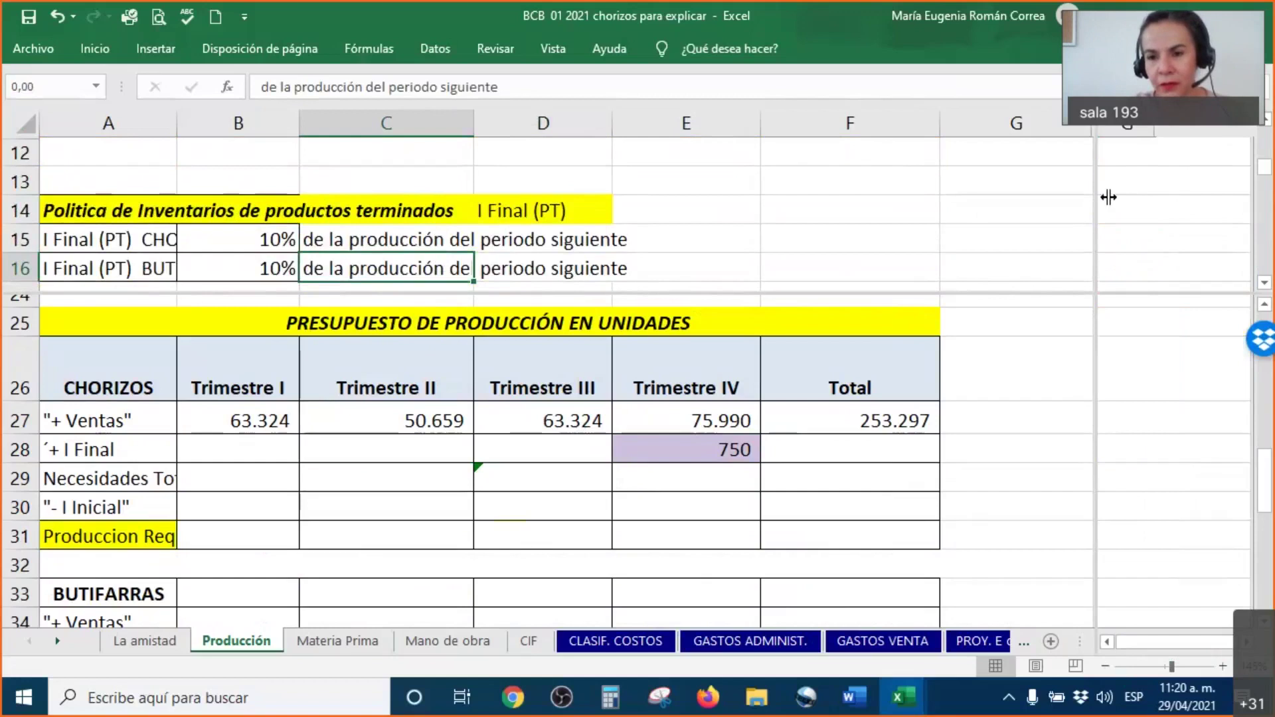
{"action": "left_click_drag", "start_coordinate": [1096, 346], "coordinate": [998, 426]}
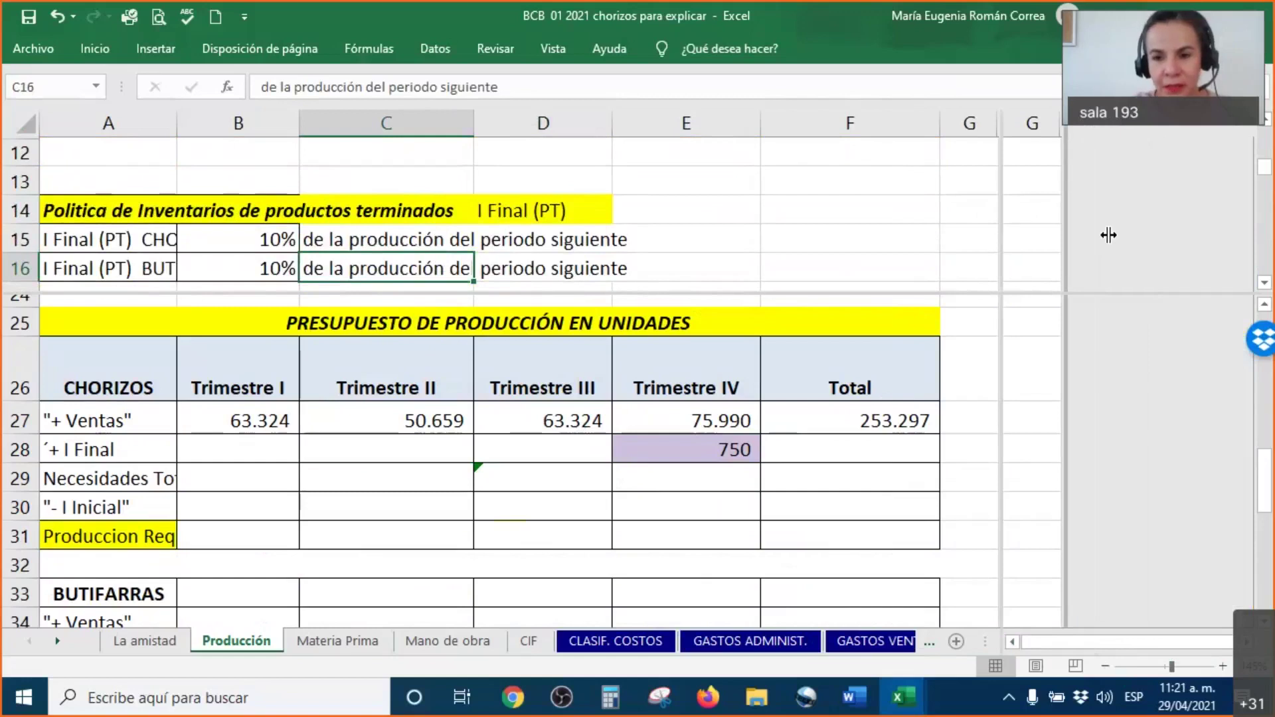
Select B28, outline the 10% CHORIZOS inventory policy with a screen annotation, and clear it.
{"action": "left_click", "coordinate": [196, 456]}
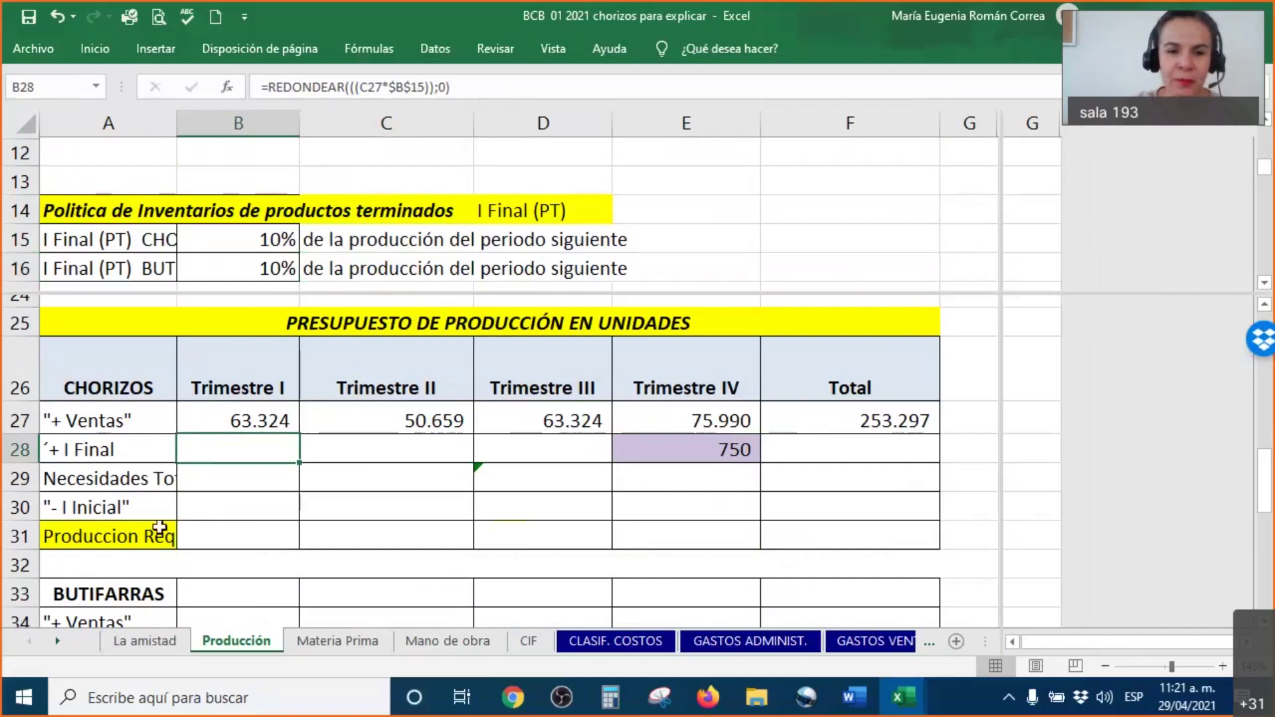
{"action": "left_click", "coordinate": [947, 14]}
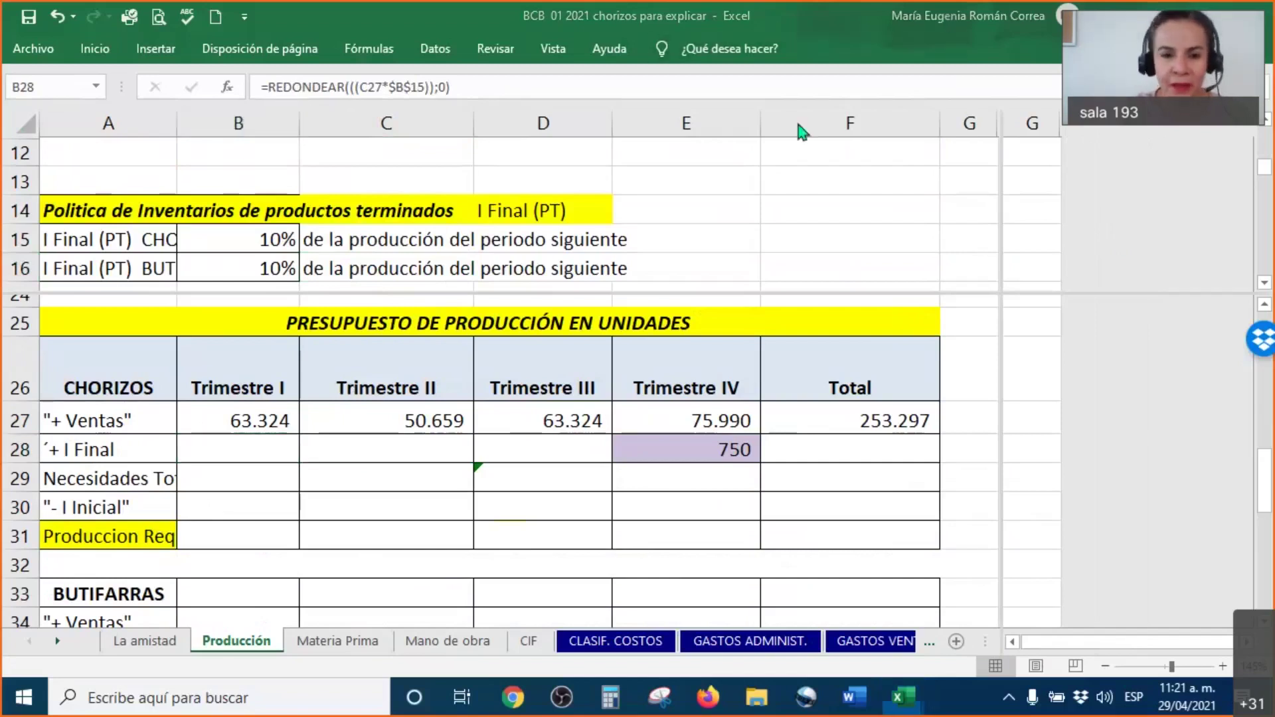
{"action": "mouse_move", "coordinate": [224, 250]}
{"action": "left_mouse_down"}
{"action": "mouse_move", "coordinate": [668, 248]}
{"action": "mouse_move", "coordinate": [597, 158]}
{"action": "mouse_move", "coordinate": [263, 154]}
{"action": "mouse_move", "coordinate": [233, 247]}
{"action": "left_mouse_up"}
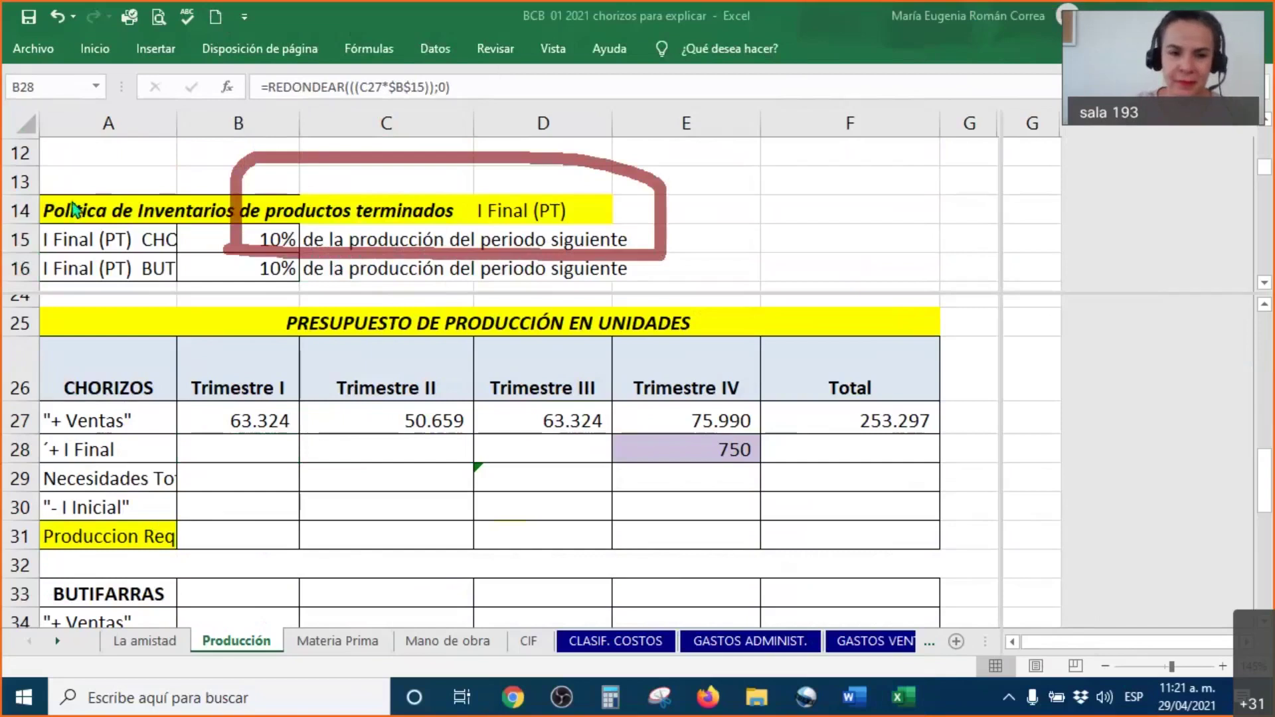
Set the font colour of the "+ I Final" formulas for Trimestre I to III (B28:D28) to black.
{"action": "right_click", "coordinate": [253, 441]}
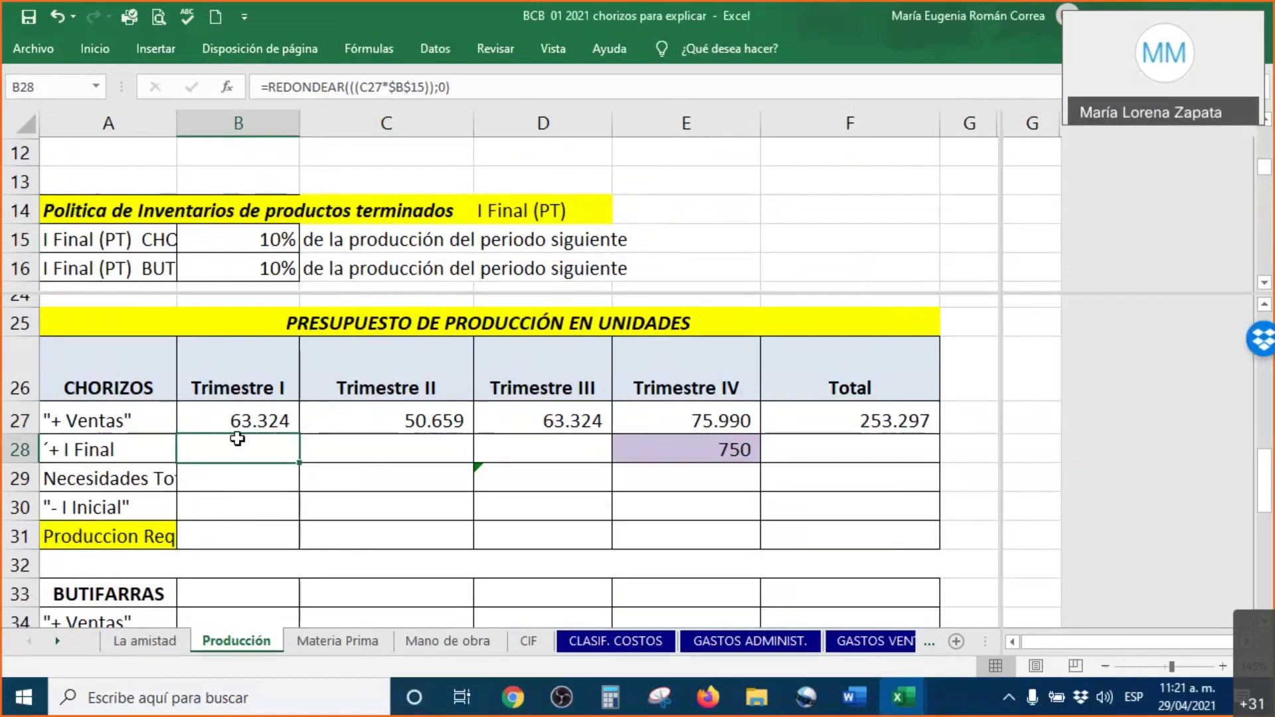
{"action": "left_click", "coordinate": [350, 200]}
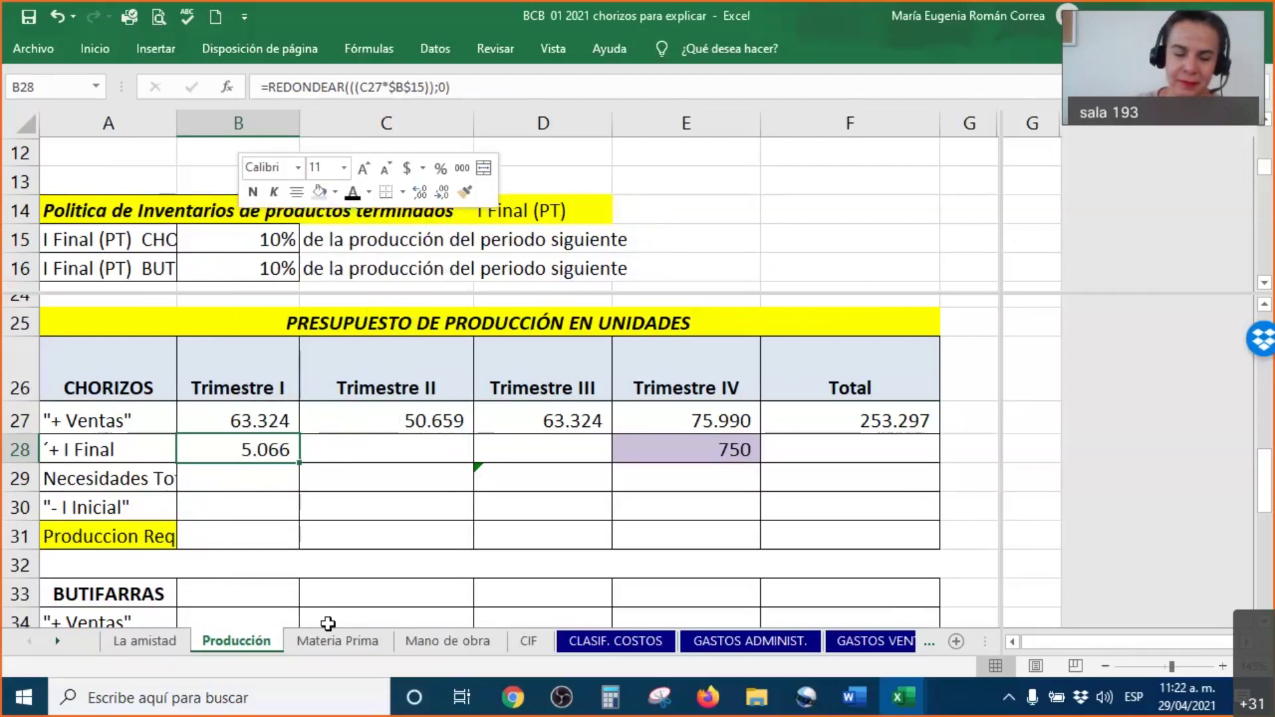
{"action": "left_click", "coordinate": [390, 450]}
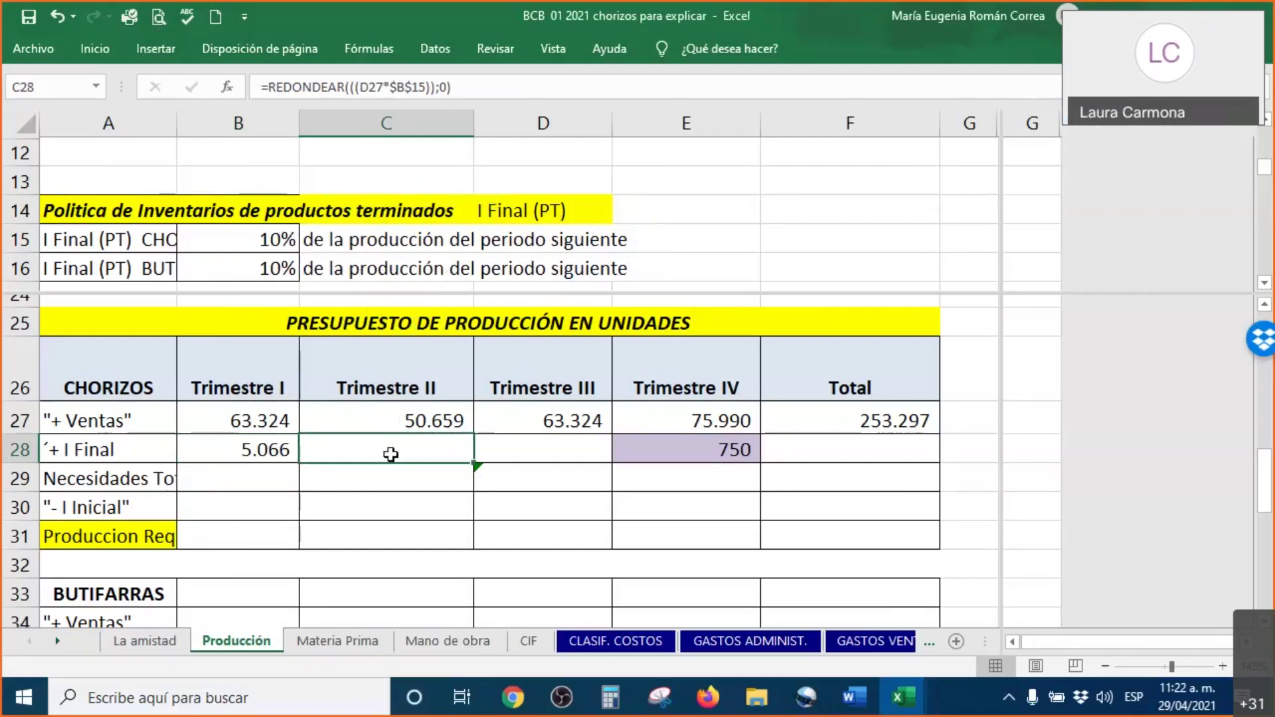
{"action": "right_click", "coordinate": [392, 454]}
{"action": "left_click", "coordinate": [521, 510]}
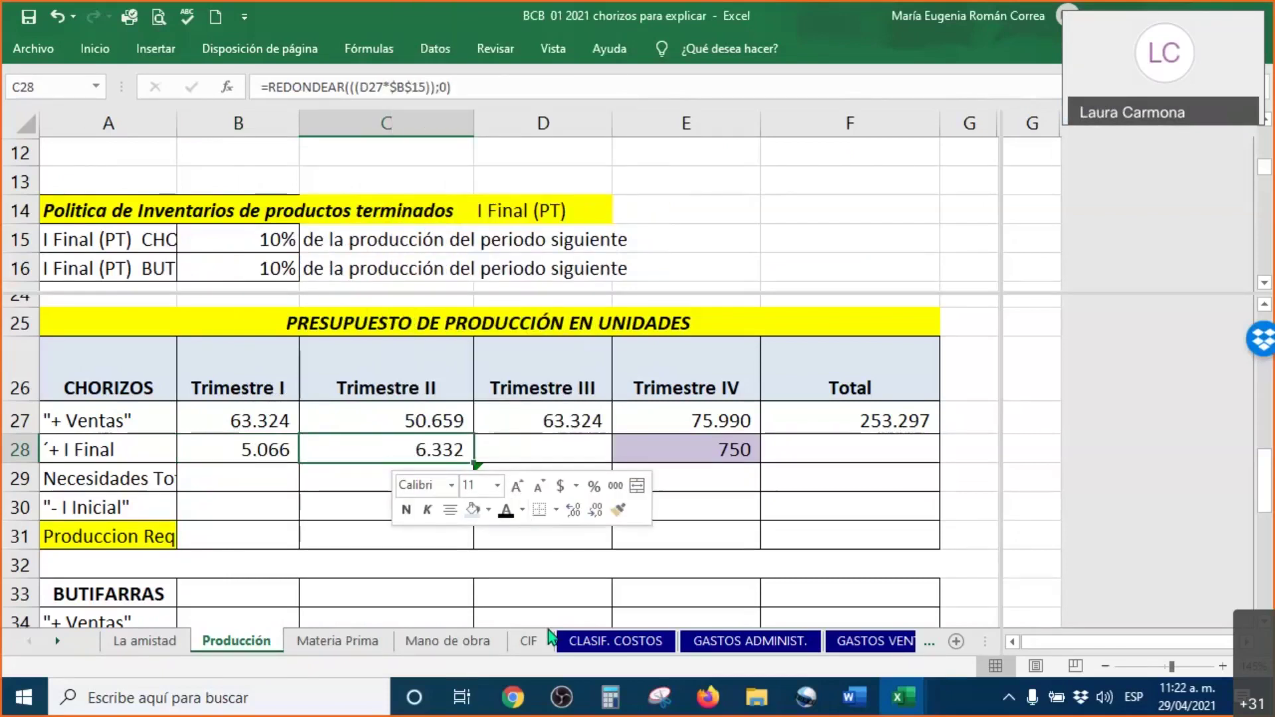
{"action": "left_click", "coordinate": [552, 585]}
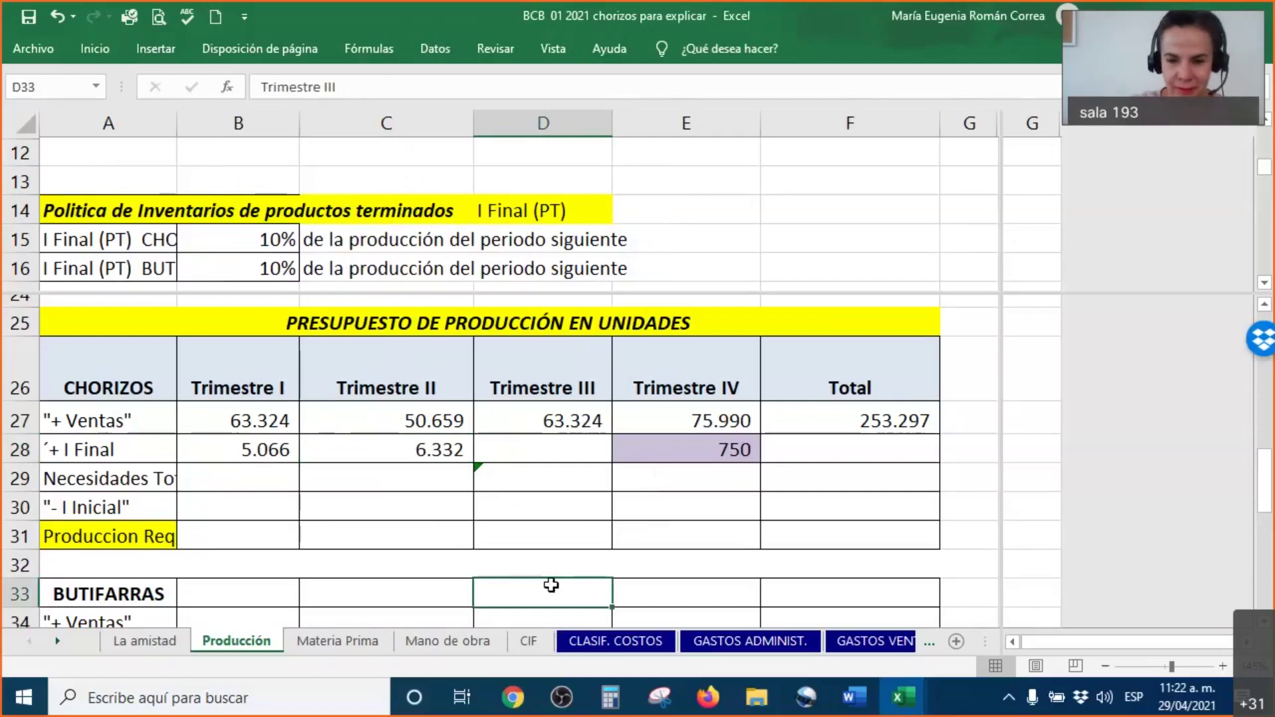
{"action": "right_click", "coordinate": [518, 456]}
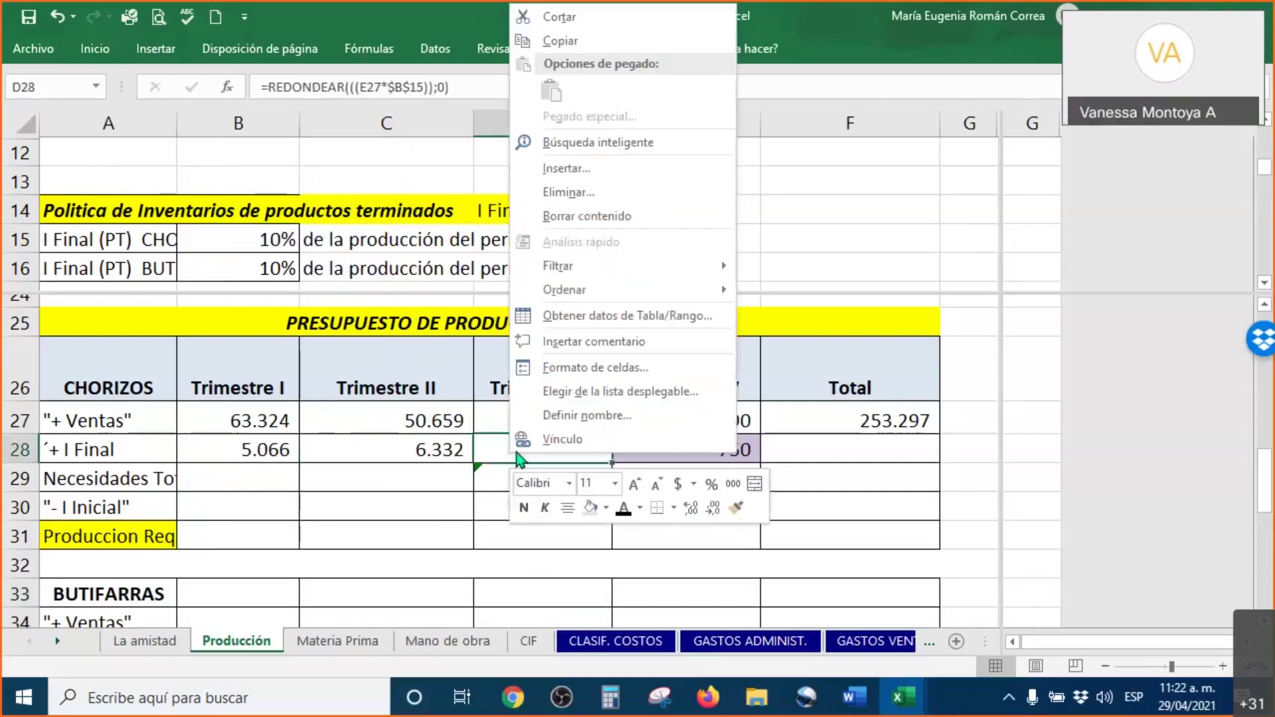
{"action": "left_click", "coordinate": [657, 508]}
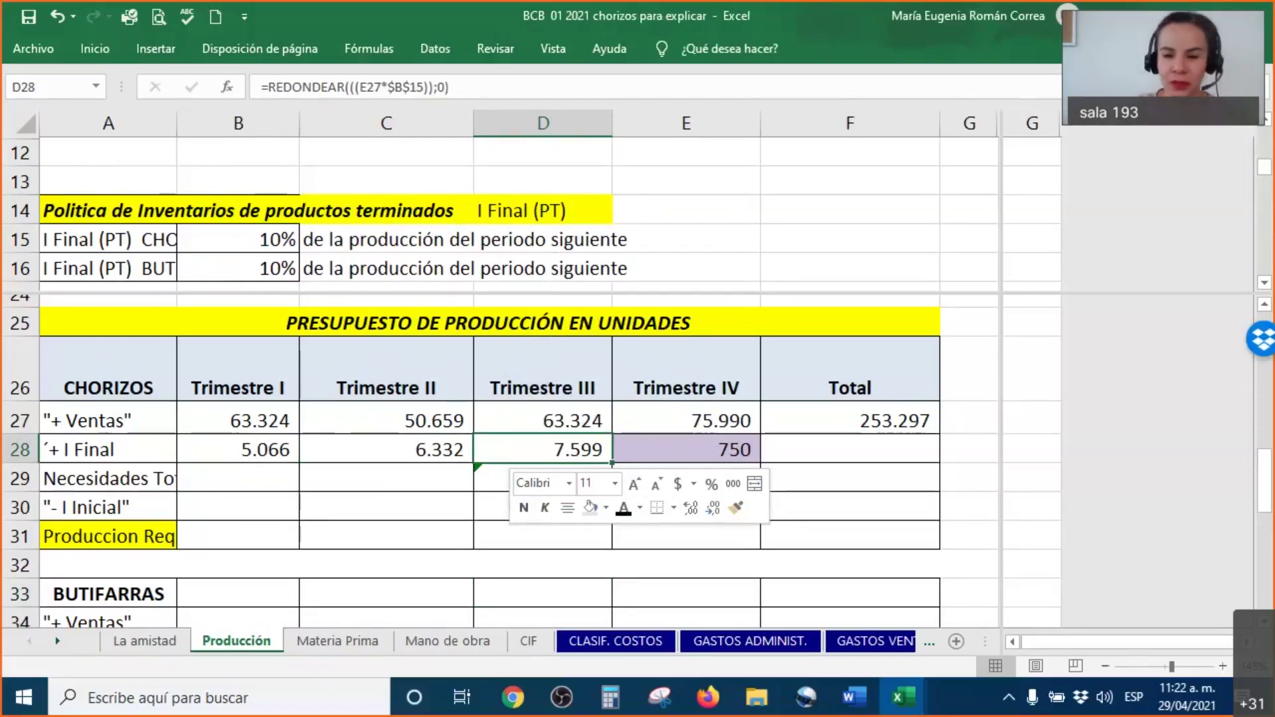
Set the "+ I Final" total in F28 to a black font and copy the purple format of E28 to it.
{"action": "left_click", "coordinate": [874, 446]}
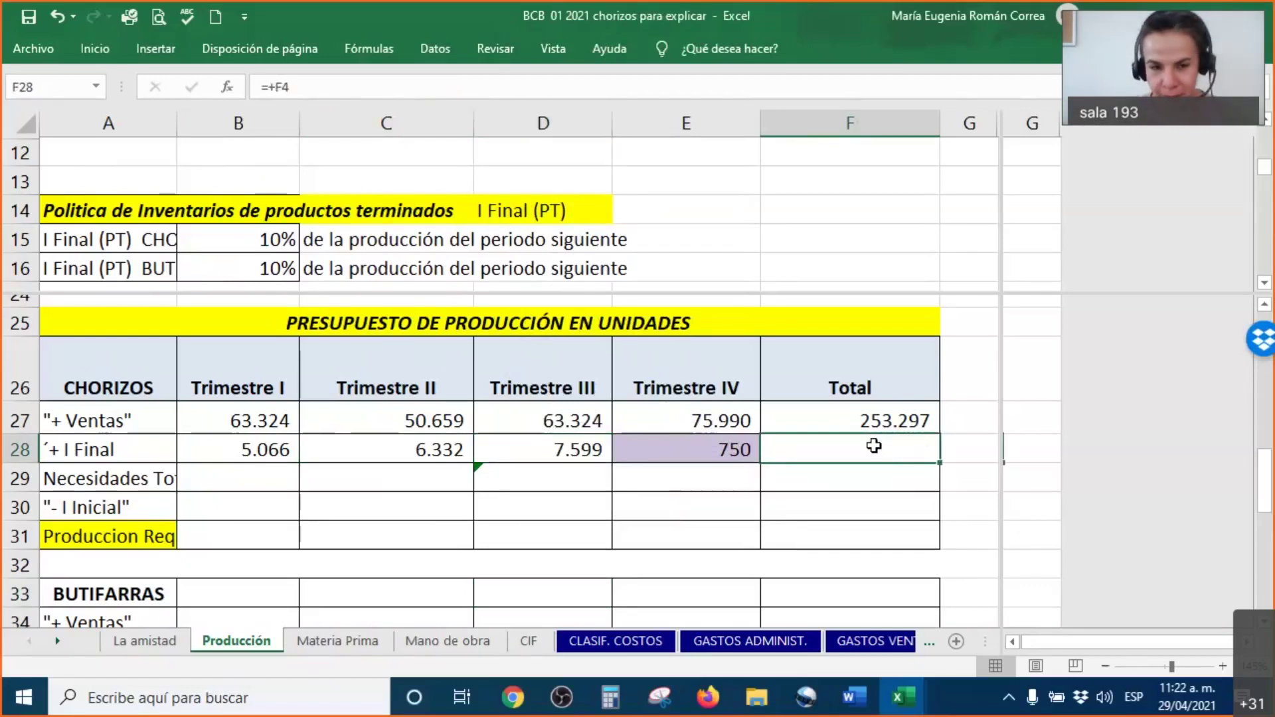
{"action": "right_click", "coordinate": [874, 446]}
{"action": "left_click", "coordinate": [907, 321]}
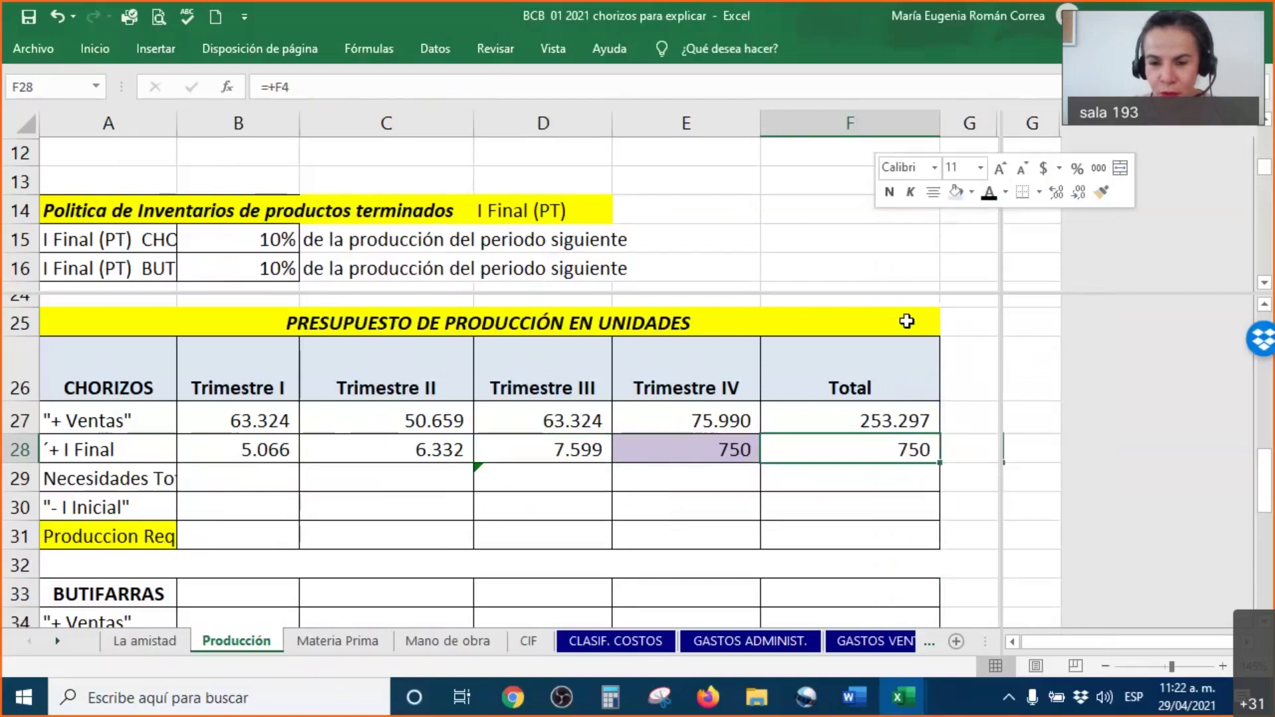
{"action": "left_click", "coordinate": [1101, 193]}
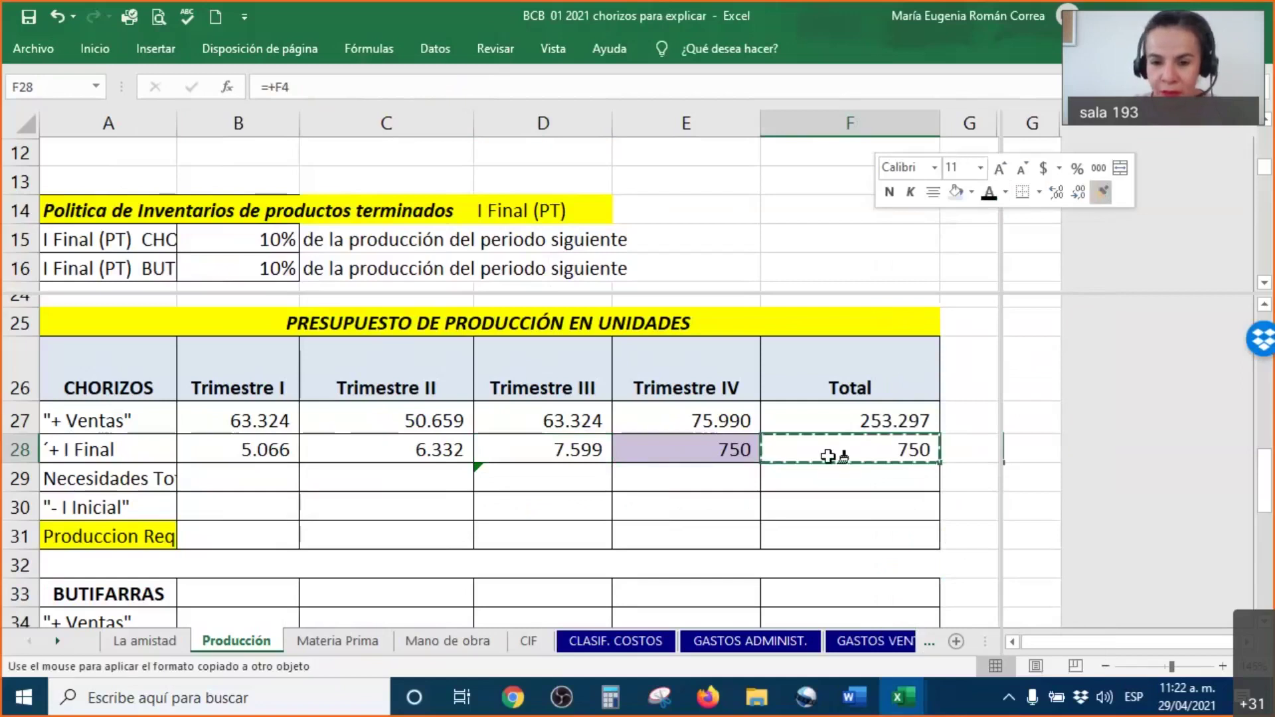
{"action": "left_click", "coordinate": [876, 452]}
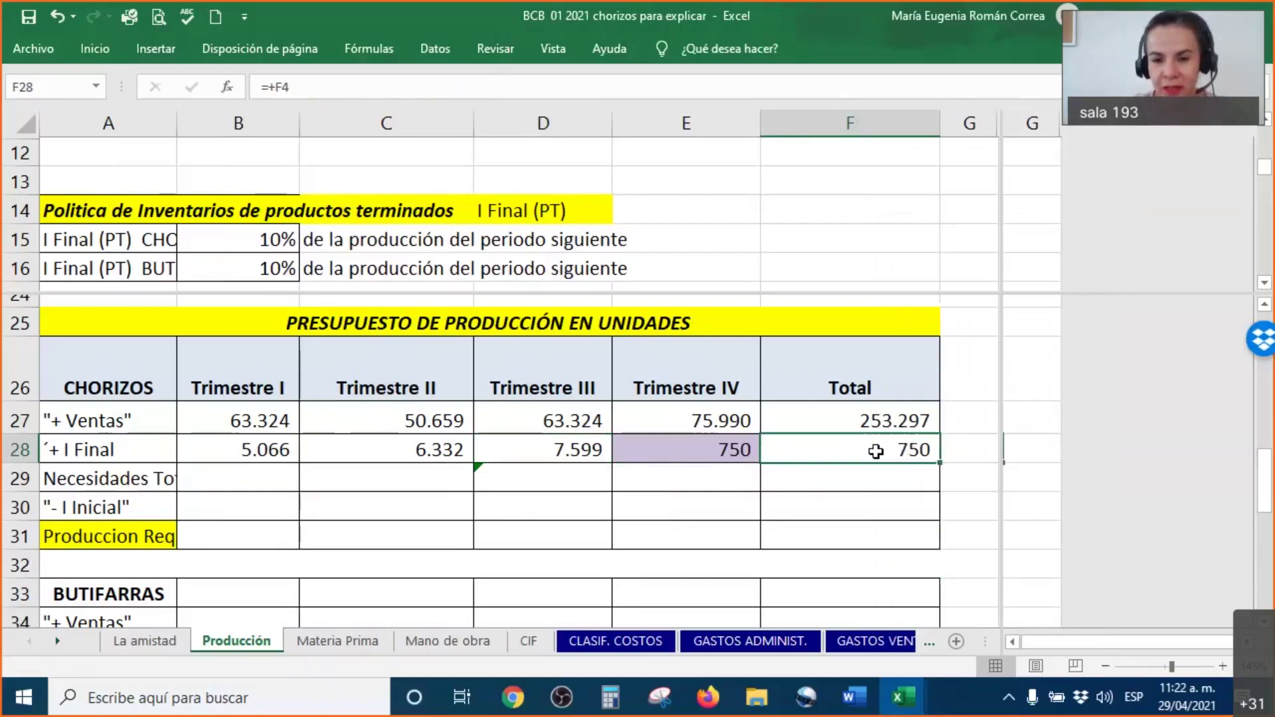
{"action": "left_click", "coordinate": [735, 449]}
{"action": "right_click", "coordinate": [735, 448]}
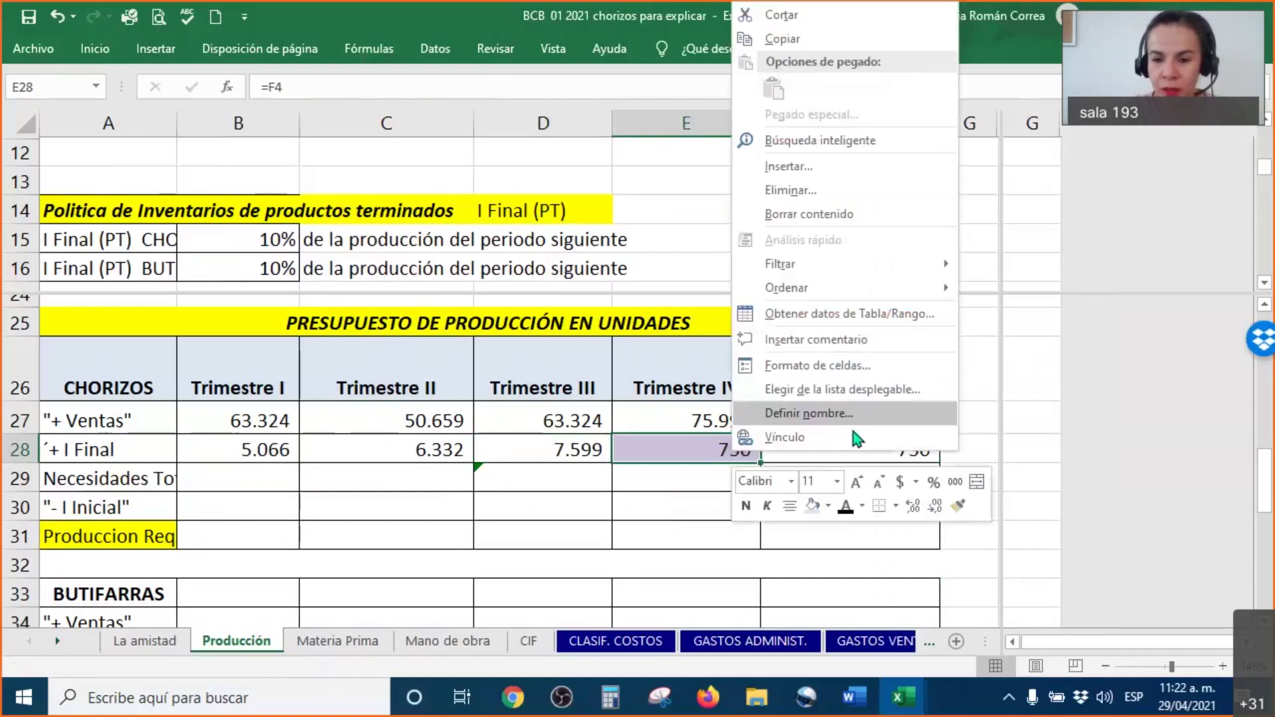
{"action": "left_click", "coordinate": [957, 507]}
{"action": "left_click", "coordinate": [917, 450]}
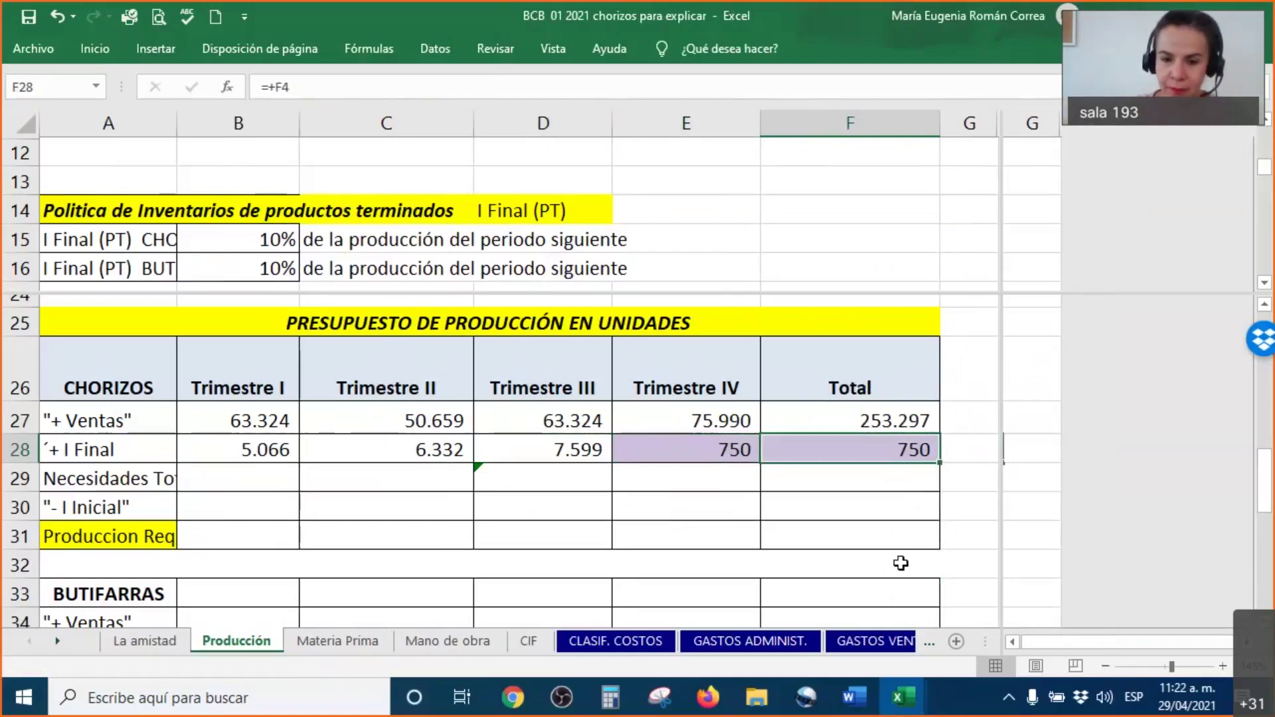
Compare the Trimestre IV "+ I Final" cell with its total in F28 and the sales total in F27.
{"action": "left_click", "coordinate": [708, 452]}
{"action": "left_click", "coordinate": [843, 457]}
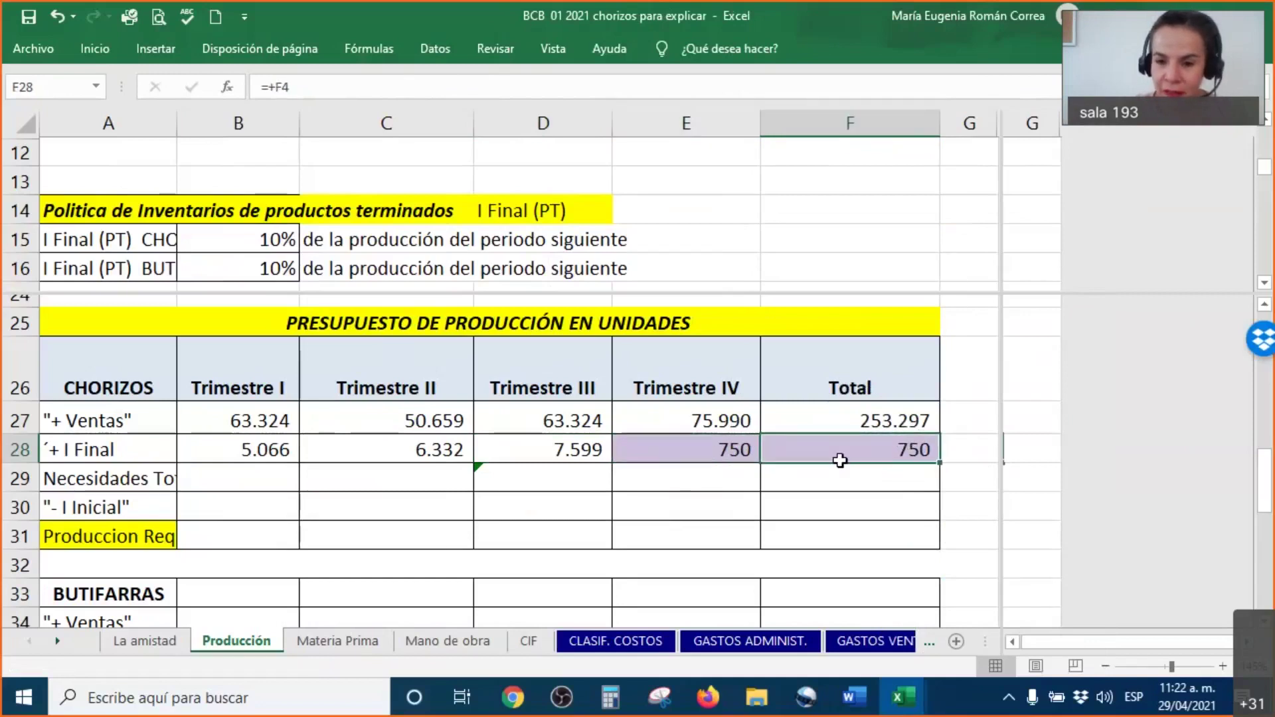
{"action": "left_click", "coordinate": [876, 420]}
{"action": "left_click_drag", "start_coordinate": [875, 463], "coordinate": [888, 420]}
{"action": "left_click", "coordinate": [927, 448]}
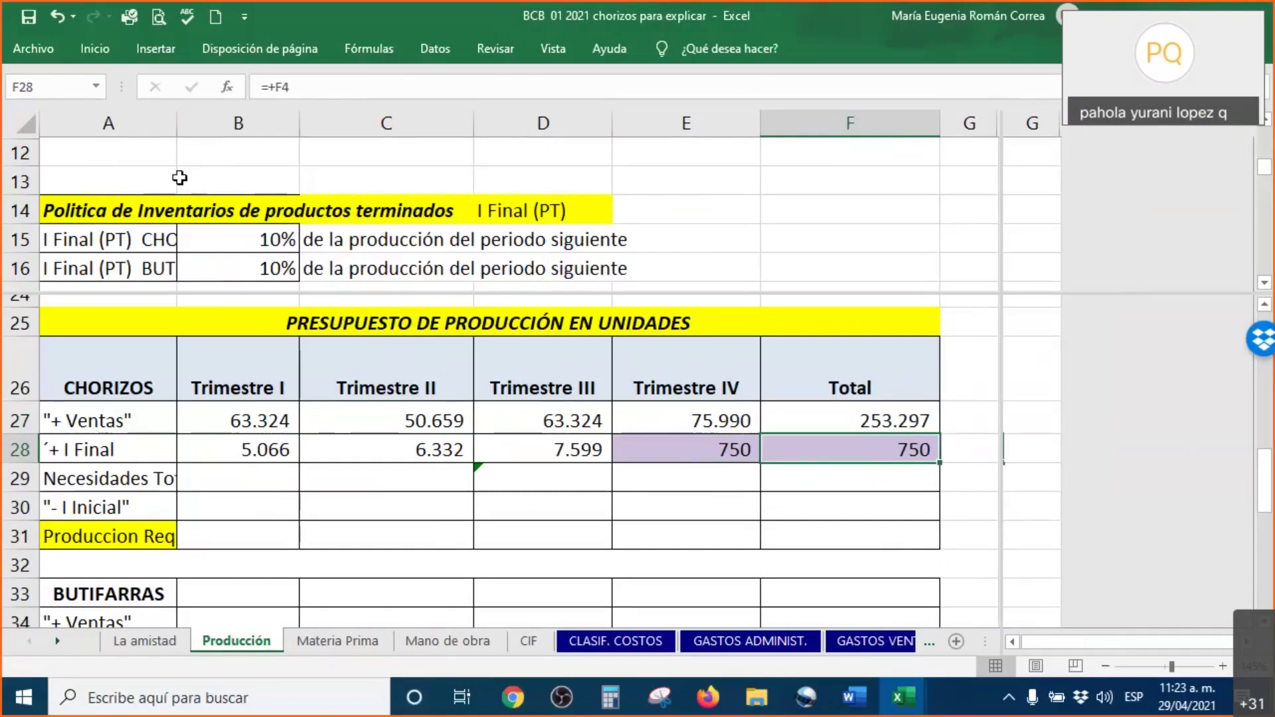
Widen column A to fit the production budget's row labels, and remove the vertical window split.
{"action": "left_click_drag", "start_coordinate": [173, 125], "coordinate": [231, 126]}
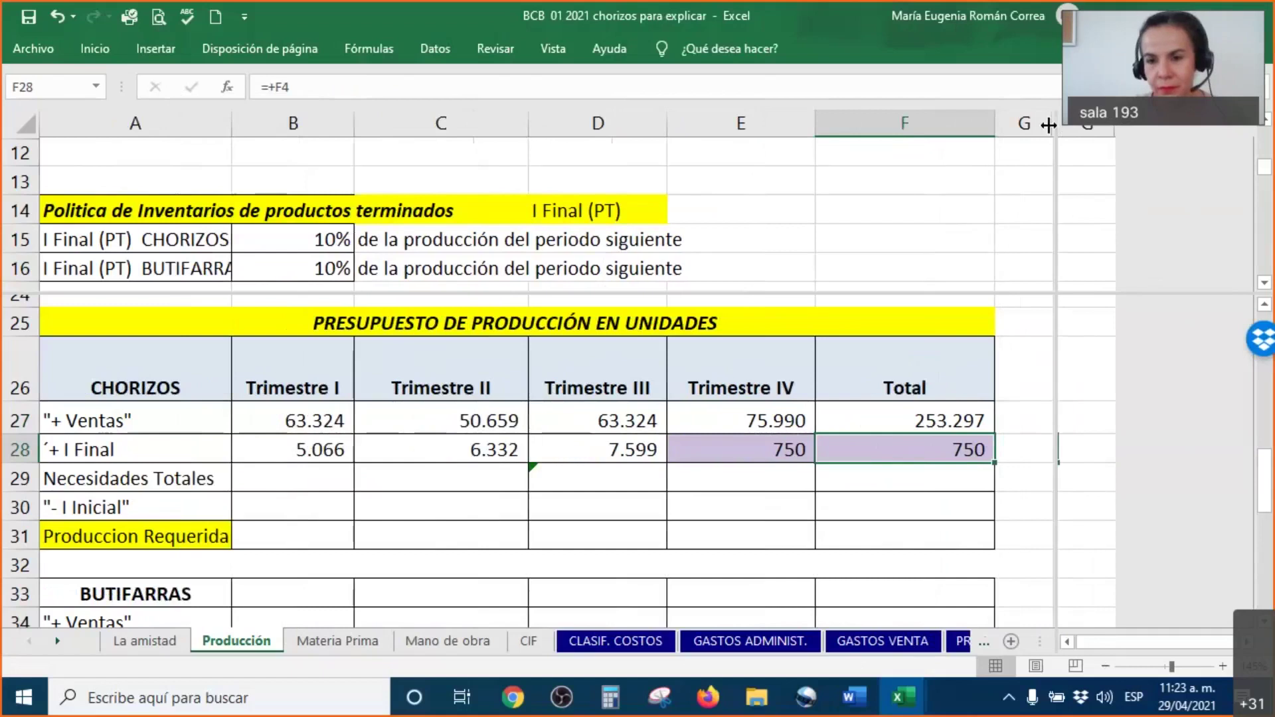
{"action": "double_click", "coordinate": [1055, 213]}
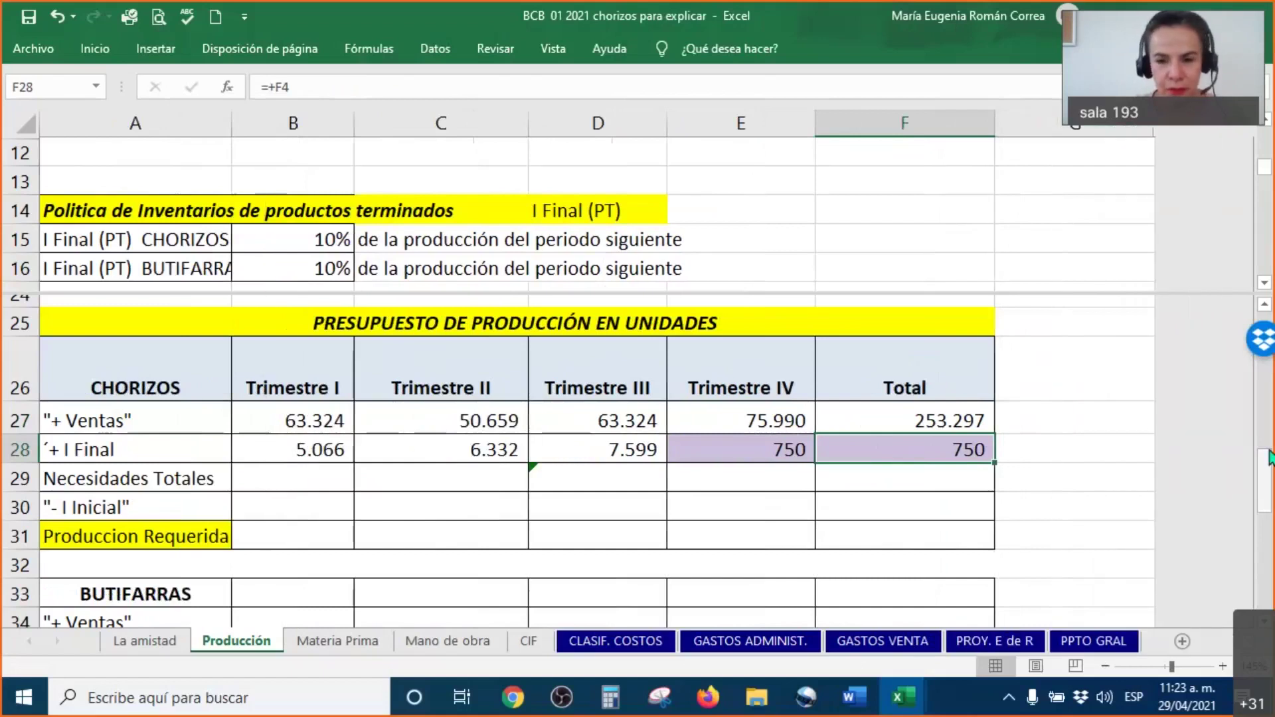
Select the Necesidades Totales label in A29, then annotate the "+ Ventas" and "+ I Final" rows with a bracket and tick B28 and C28.
{"action": "key", "text": "Down"}
{"action": "key", "text": "Down"}
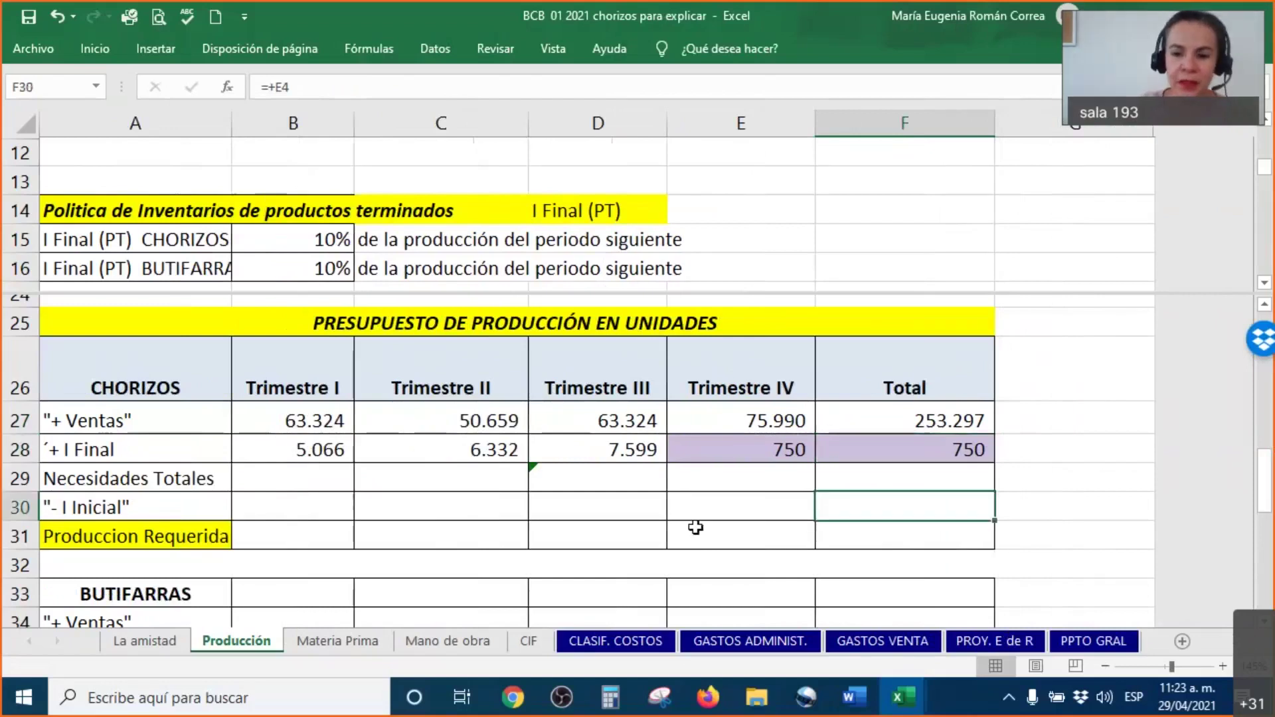
{"action": "key", "text": "Left"}
{"action": "key", "text": "Left"}
{"action": "key", "text": "Left"}
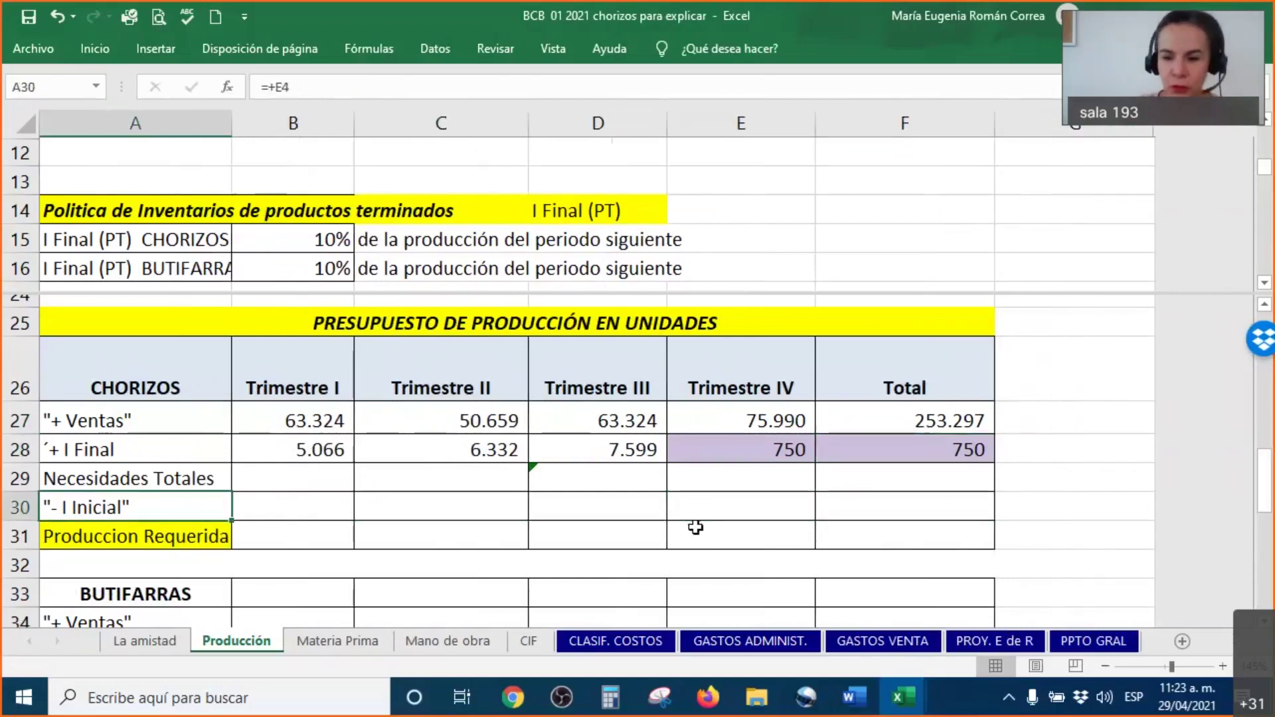
{"action": "key", "text": "Up"}
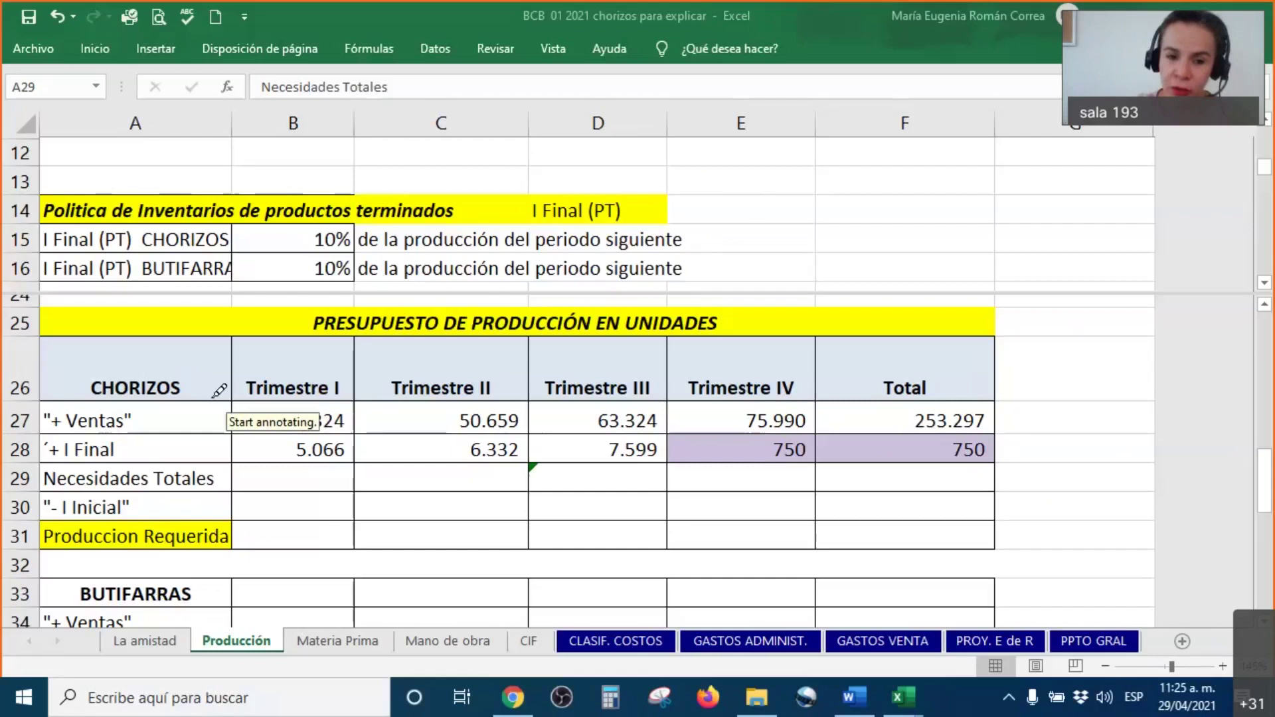
{"action": "mouse_move", "coordinate": [240, 390]}
{"action": "left_mouse_down"}
{"action": "mouse_move", "coordinate": [203, 388]}
{"action": "mouse_move", "coordinate": [207, 424]}
{"action": "mouse_move", "coordinate": [180, 427]}
{"action": "mouse_move", "coordinate": [196, 465]}
{"action": "mouse_move", "coordinate": [232, 462]}
{"action": "left_mouse_up"}
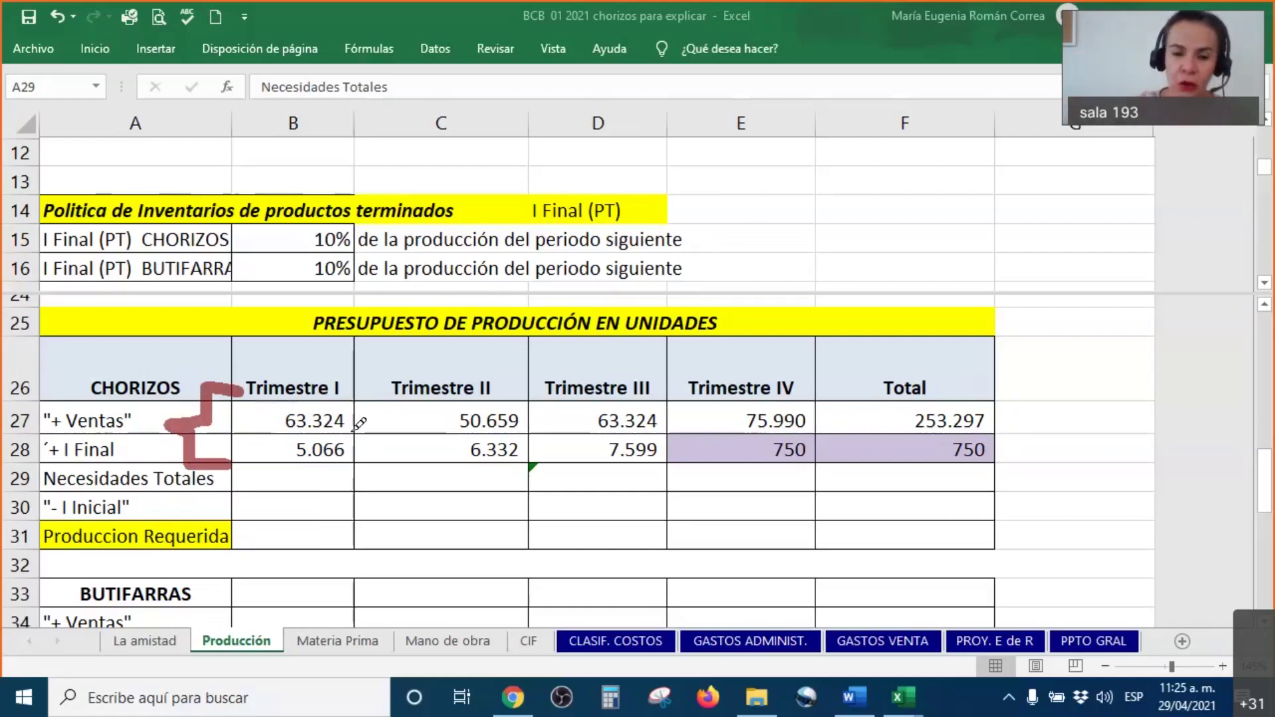
{"action": "left_click_drag", "start_coordinate": [345, 458], "coordinate": [384, 425]}
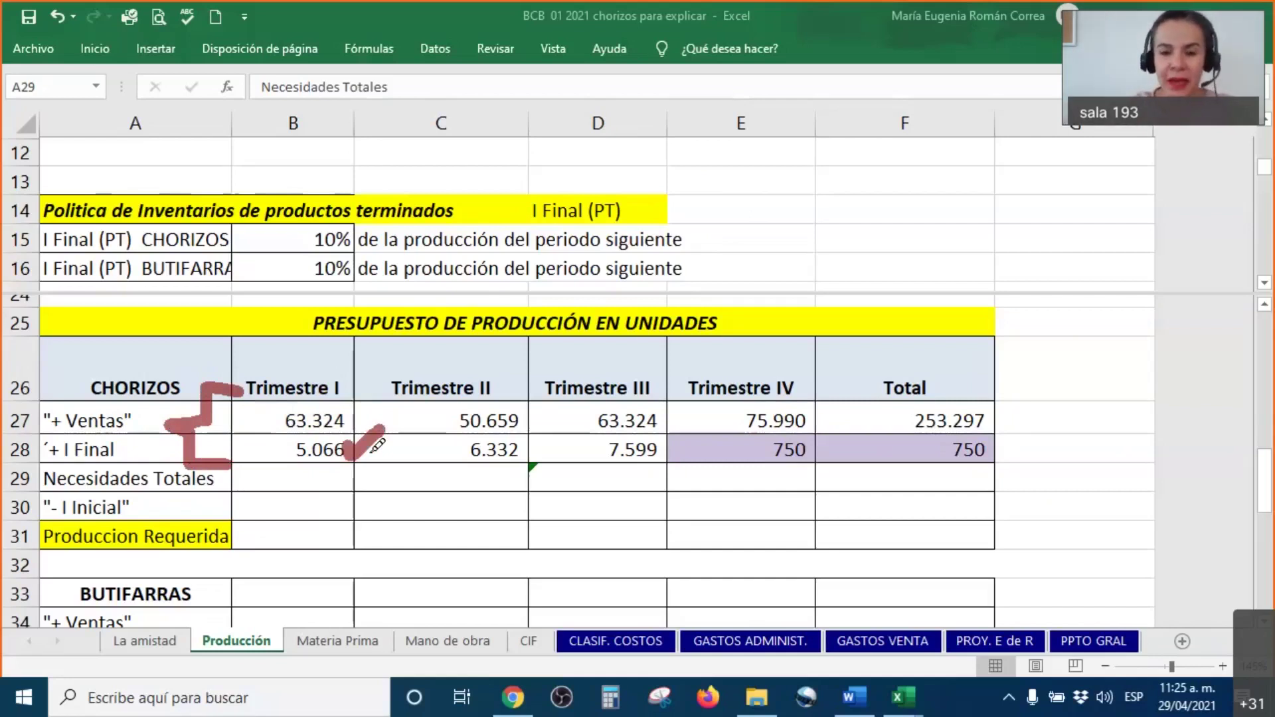
{"action": "left_click_drag", "start_coordinate": [521, 457], "coordinate": [550, 429]}
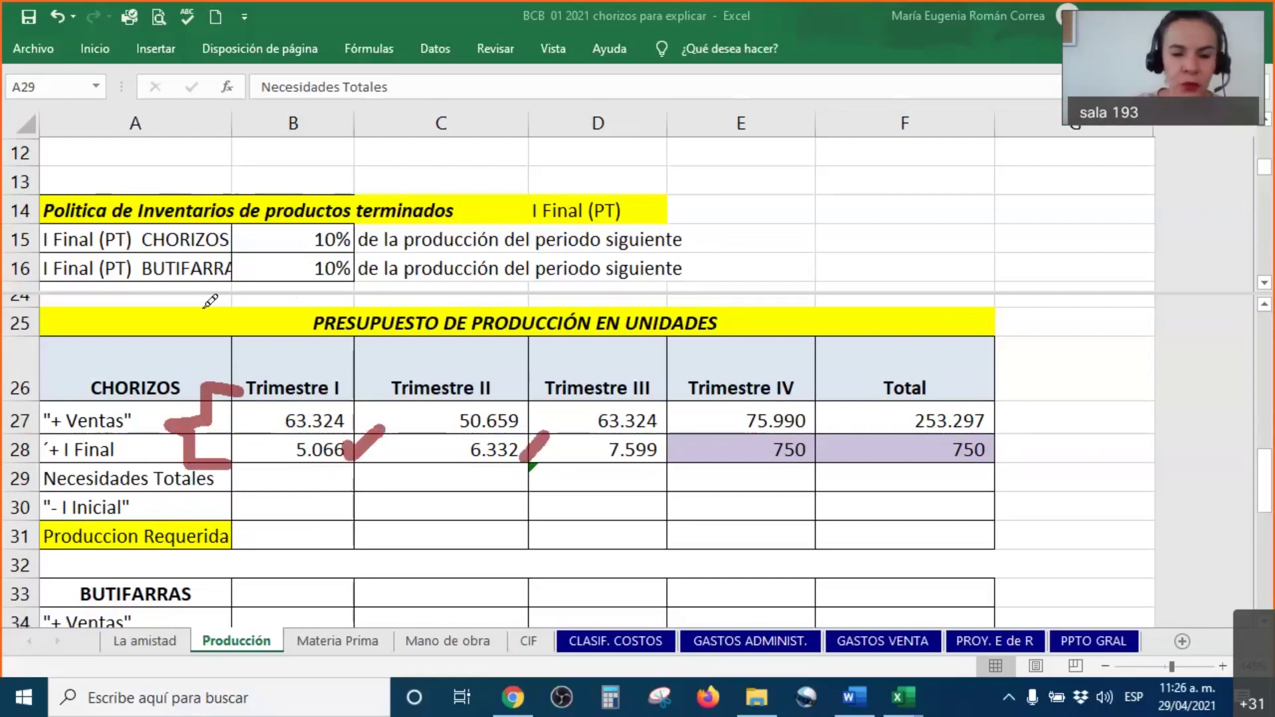
Clear the annotations, review B27 and B28, and show the Necesidades Totales figures in B29:E29.
{"action": "key", "text": "Escape"}
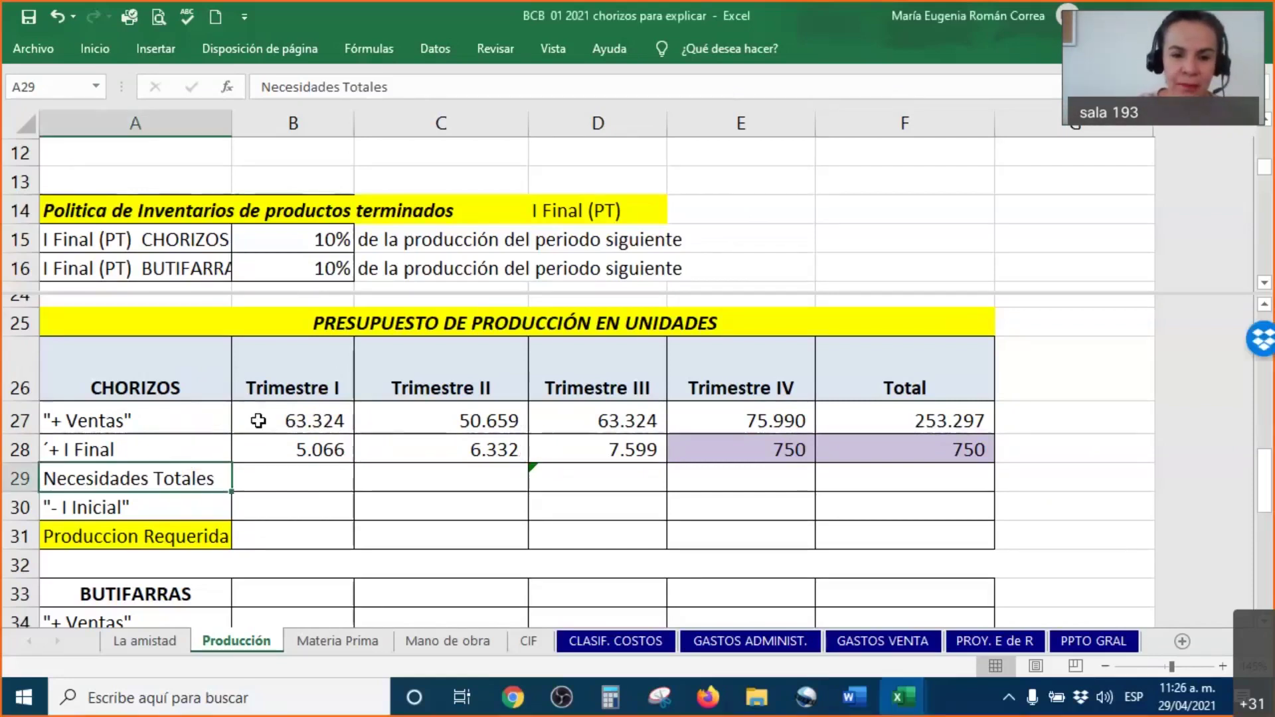
{"action": "left_click", "coordinate": [272, 422]}
{"action": "left_click_drag", "start_coordinate": [273, 438], "coordinate": [266, 455]}
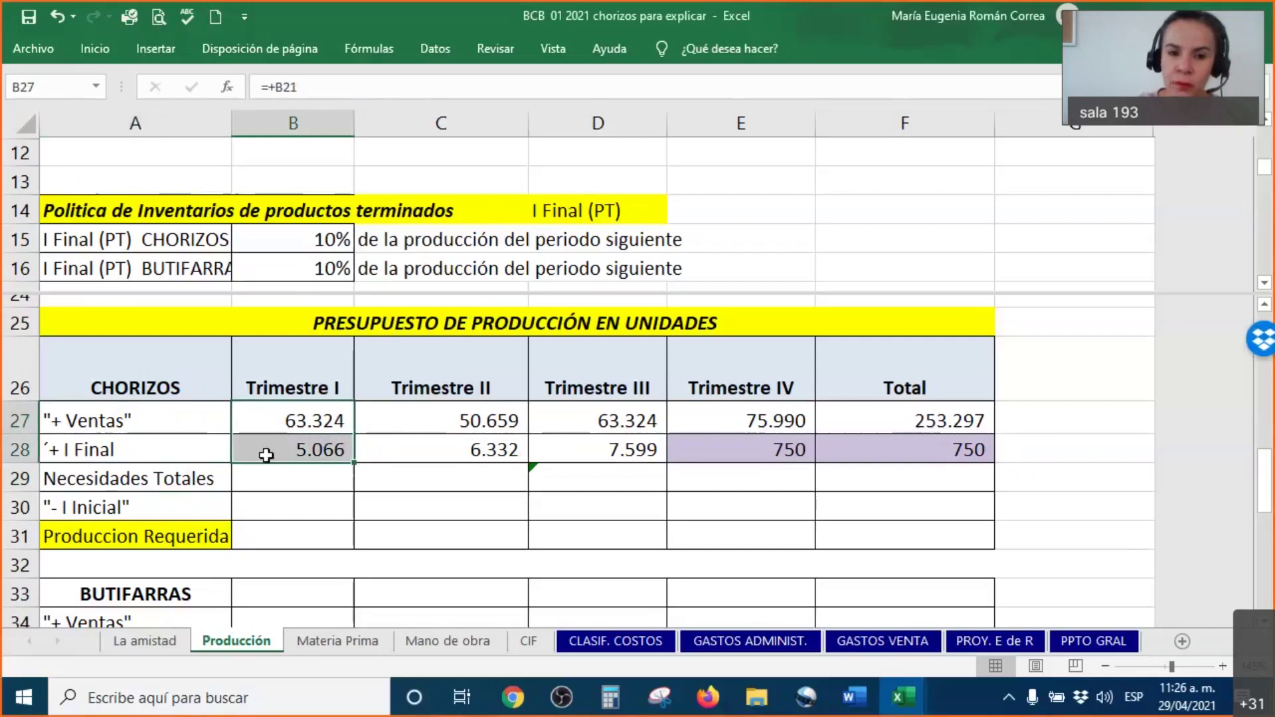
{"action": "left_click", "coordinate": [274, 488]}
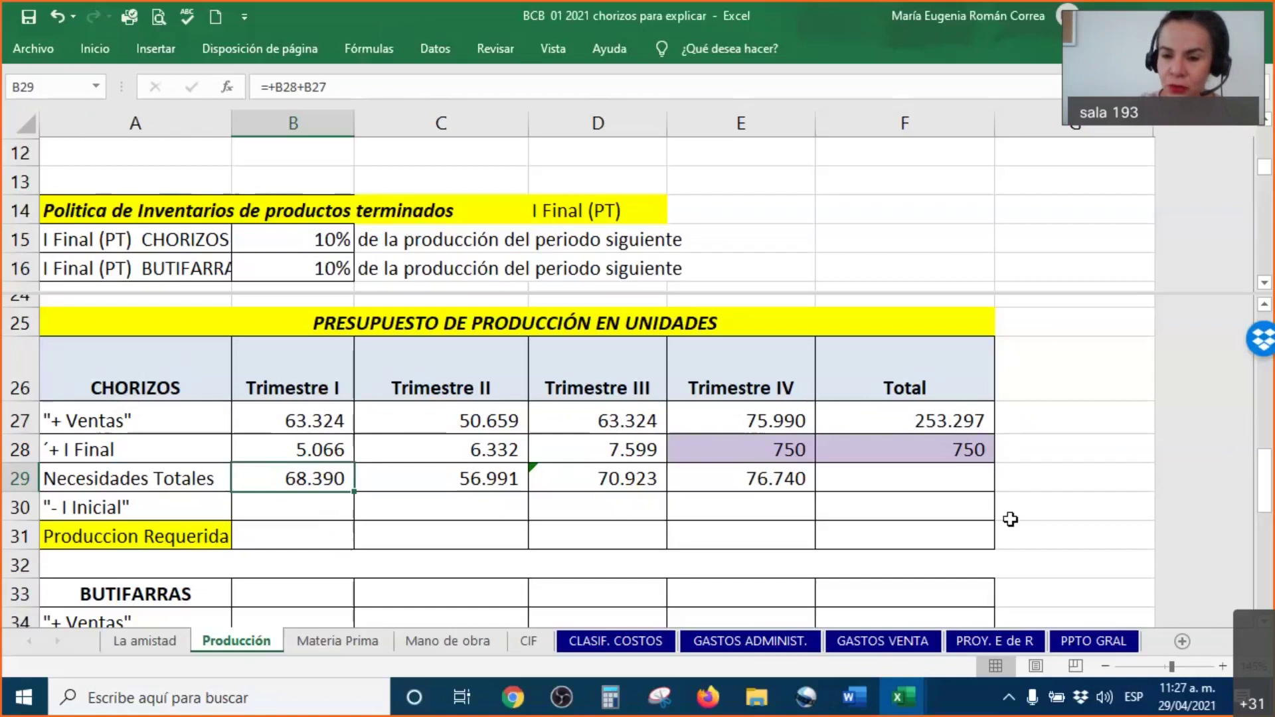
Set the Necesidades Totales total in F29 to a black font and check its formula =+F28+F27 against the two totals above.
{"action": "left_click", "coordinate": [962, 423]}
{"action": "left_click_drag", "start_coordinate": [962, 423], "coordinate": [963, 451]}
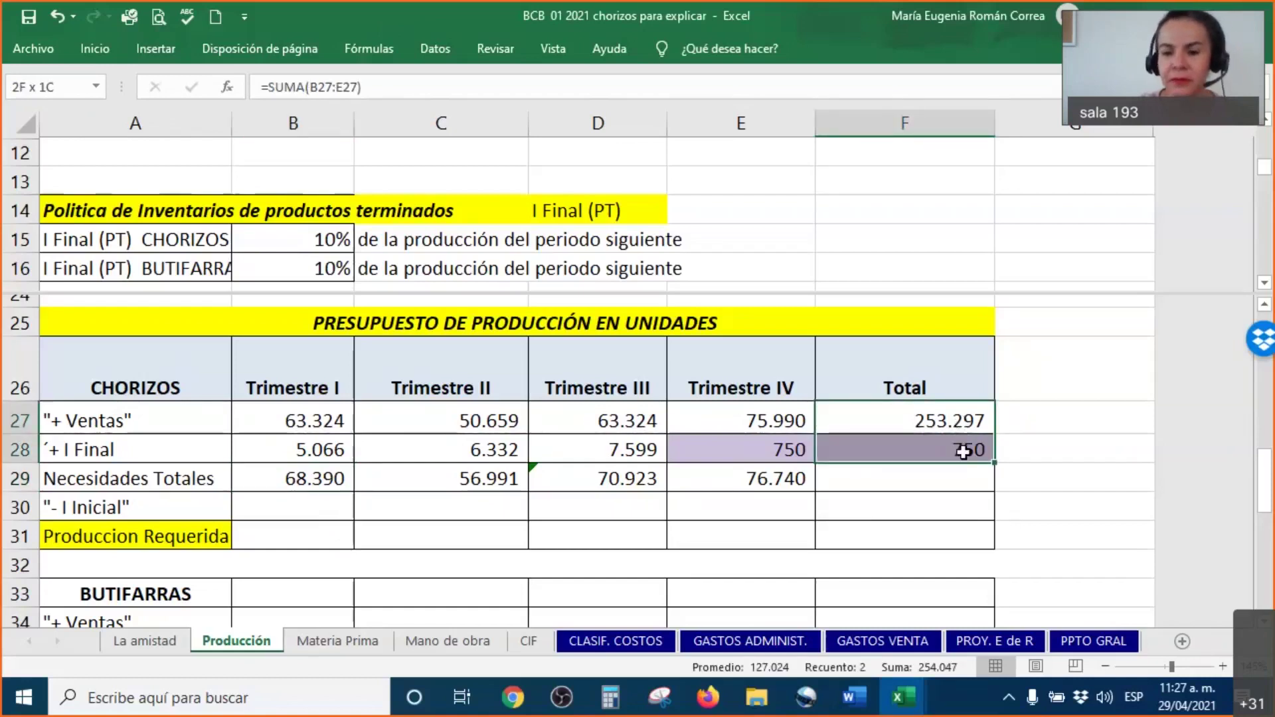
{"action": "left_click", "coordinate": [975, 477]}
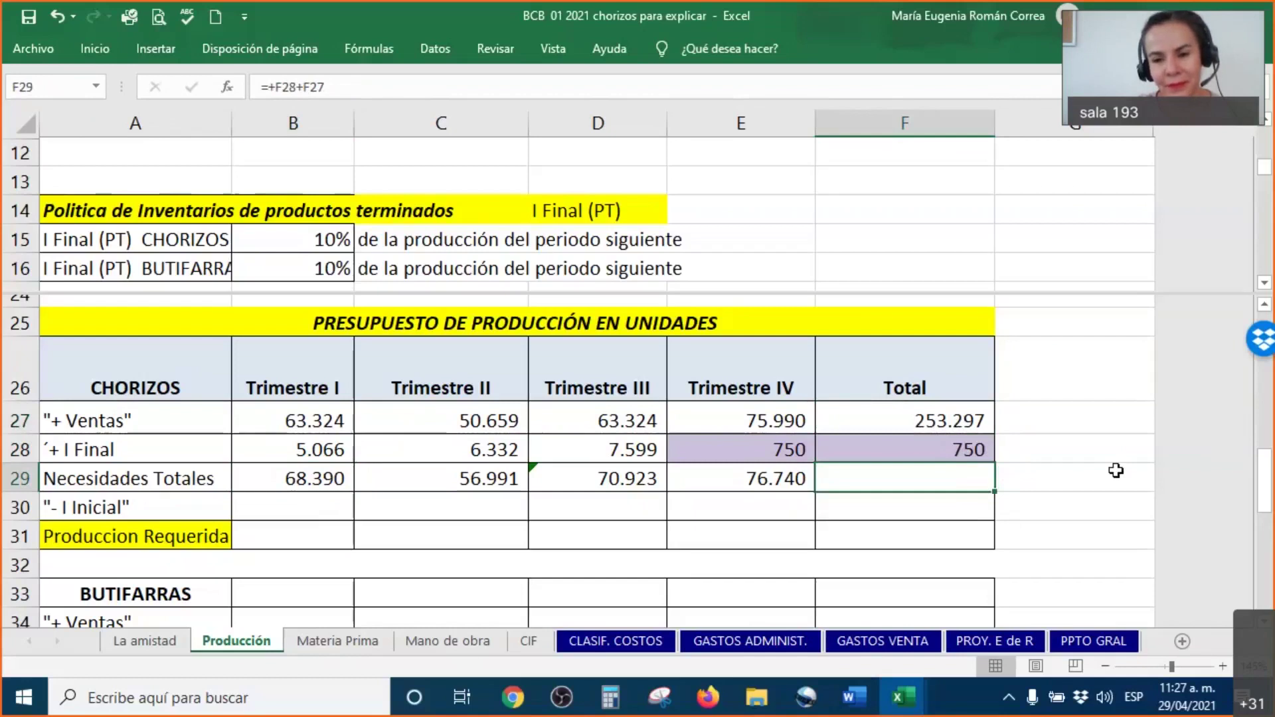
{"action": "right_click", "coordinate": [949, 473]}
{"action": "left_click", "coordinate": [1063, 531]}
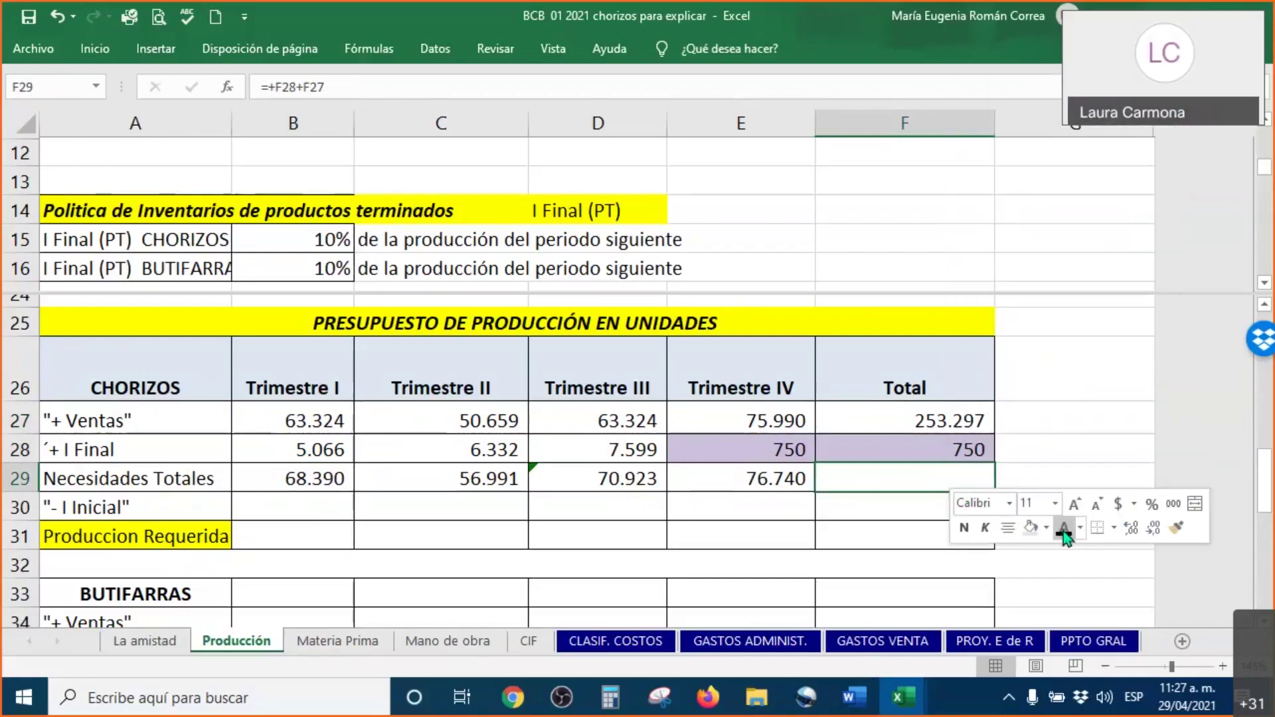
{"action": "double_click", "coordinate": [943, 473]}
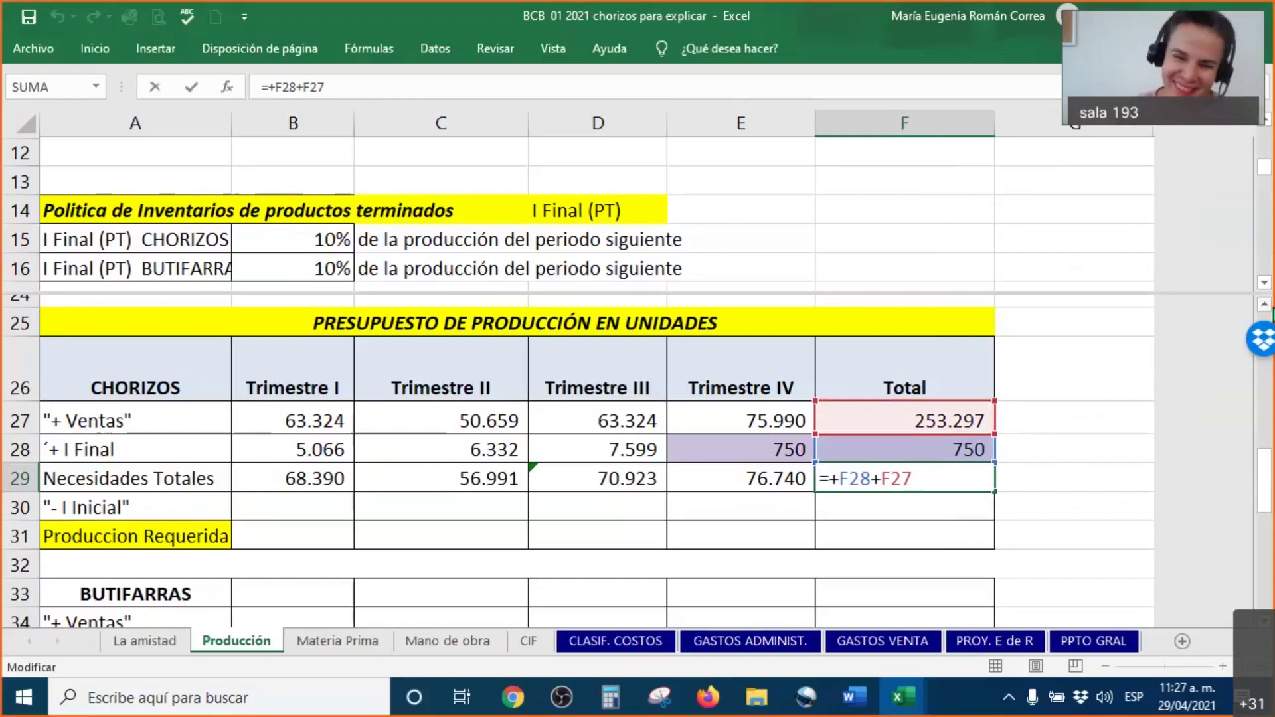
{"action": "key", "text": "Return"}
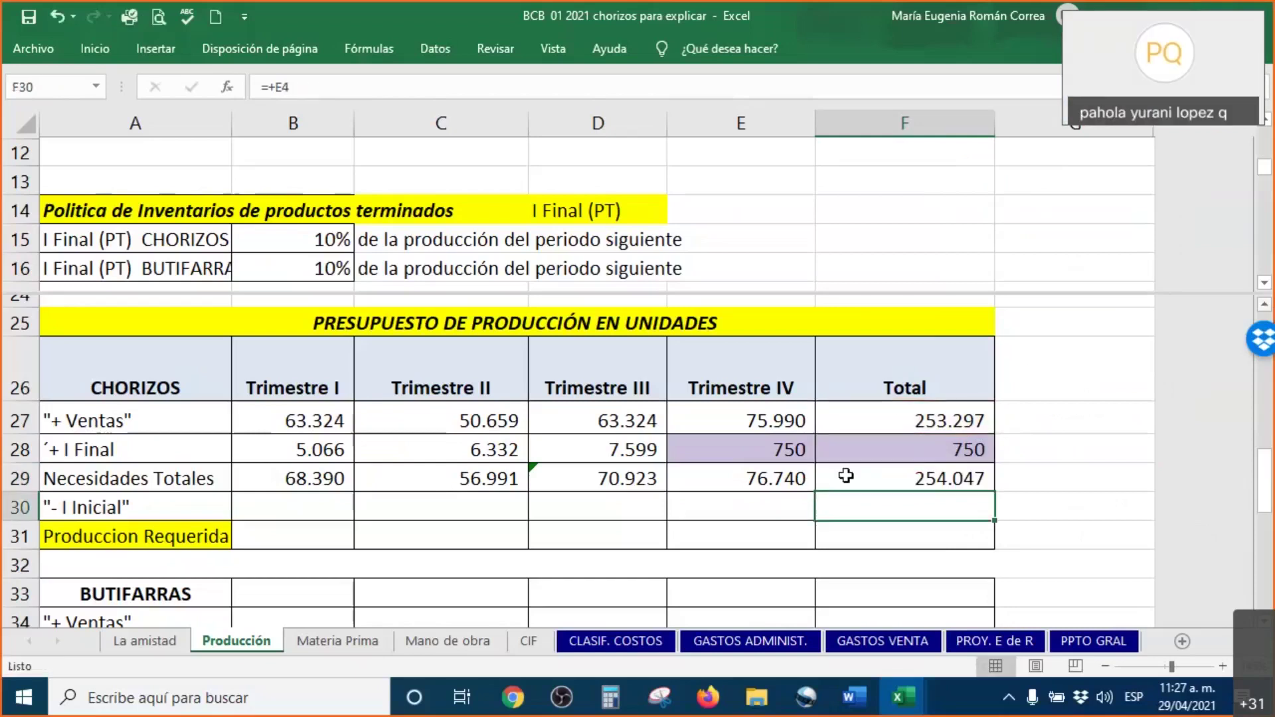
{"action": "left_click", "coordinate": [898, 423]}
{"action": "left_click", "coordinate": [904, 447]}
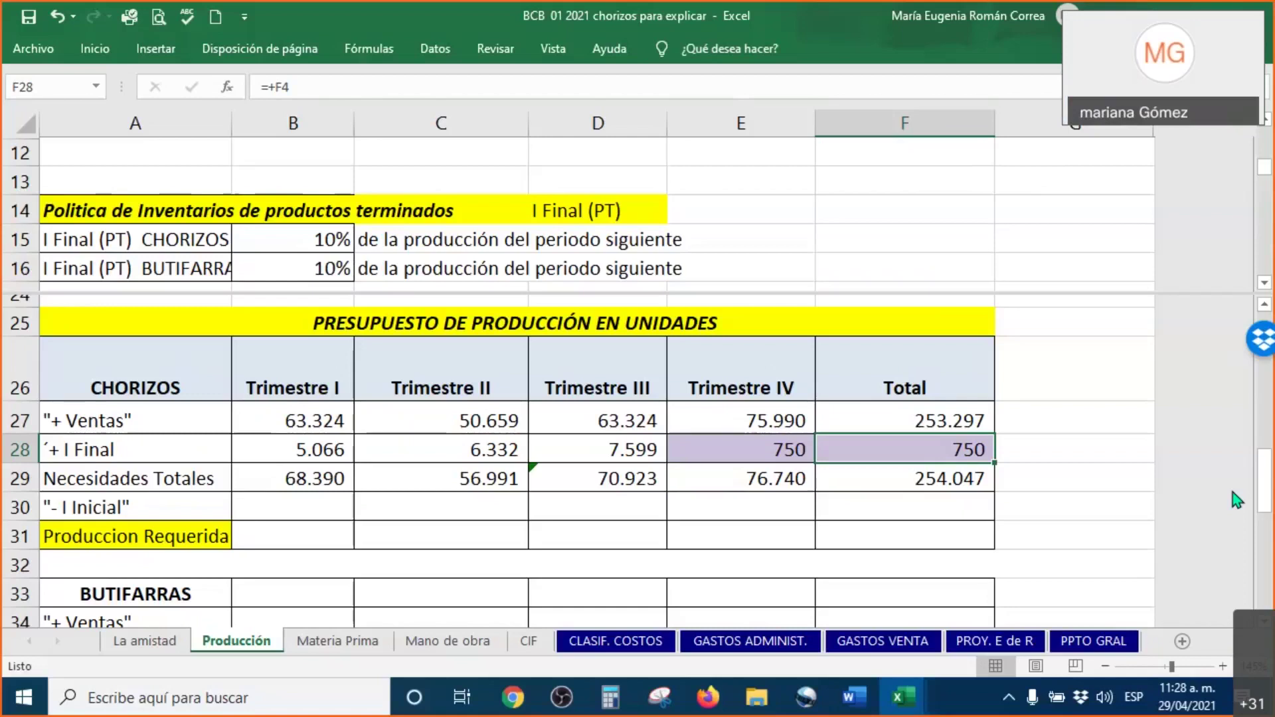
Set the Trimestre I "- I Inicial" cell B30 to a black font.
{"action": "left_click", "coordinate": [290, 505]}
{"action": "right_click", "coordinate": [290, 505]}
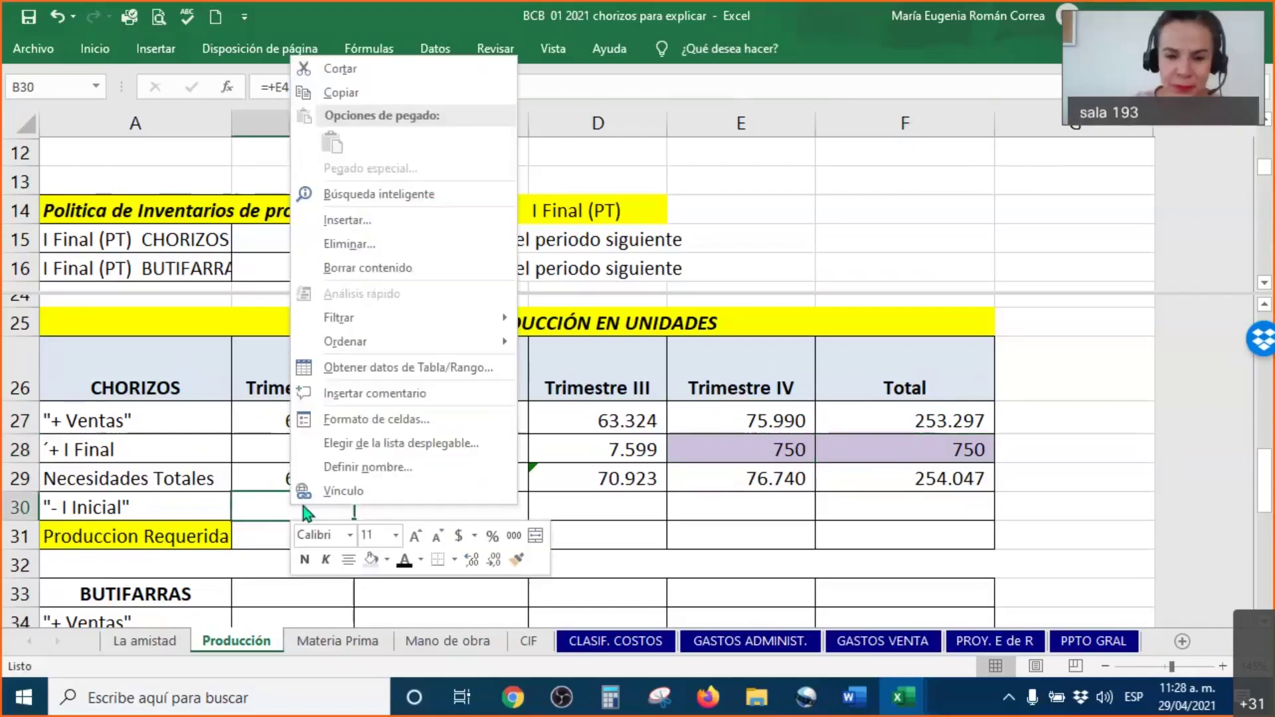
{"action": "left_click", "coordinate": [404, 560]}
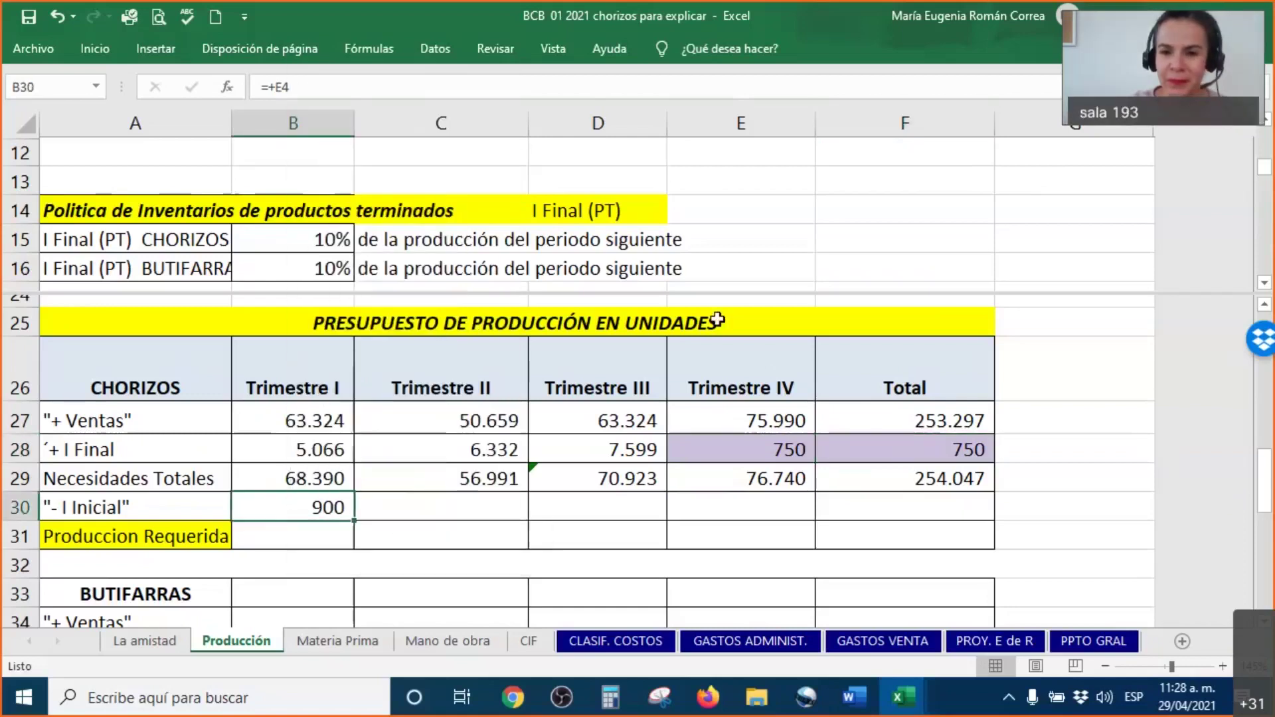
Locate the CHORIZOS initial inventory in E4, circle it and annotate a line from it to B30.
{"action": "left_click", "coordinate": [849, 265]}
{"action": "scroll", "coordinate": [1044, 231], "scroll_direction": "up", "scroll_amount": 4}
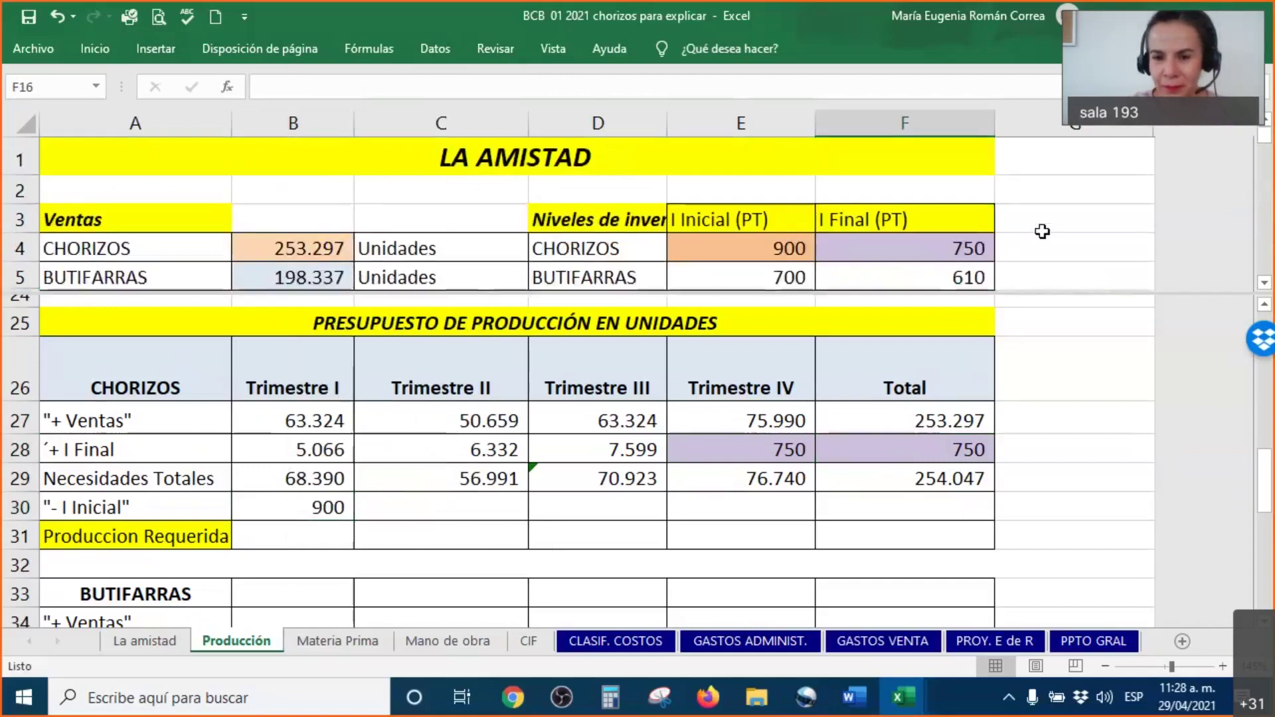
{"action": "left_click", "coordinate": [775, 251]}
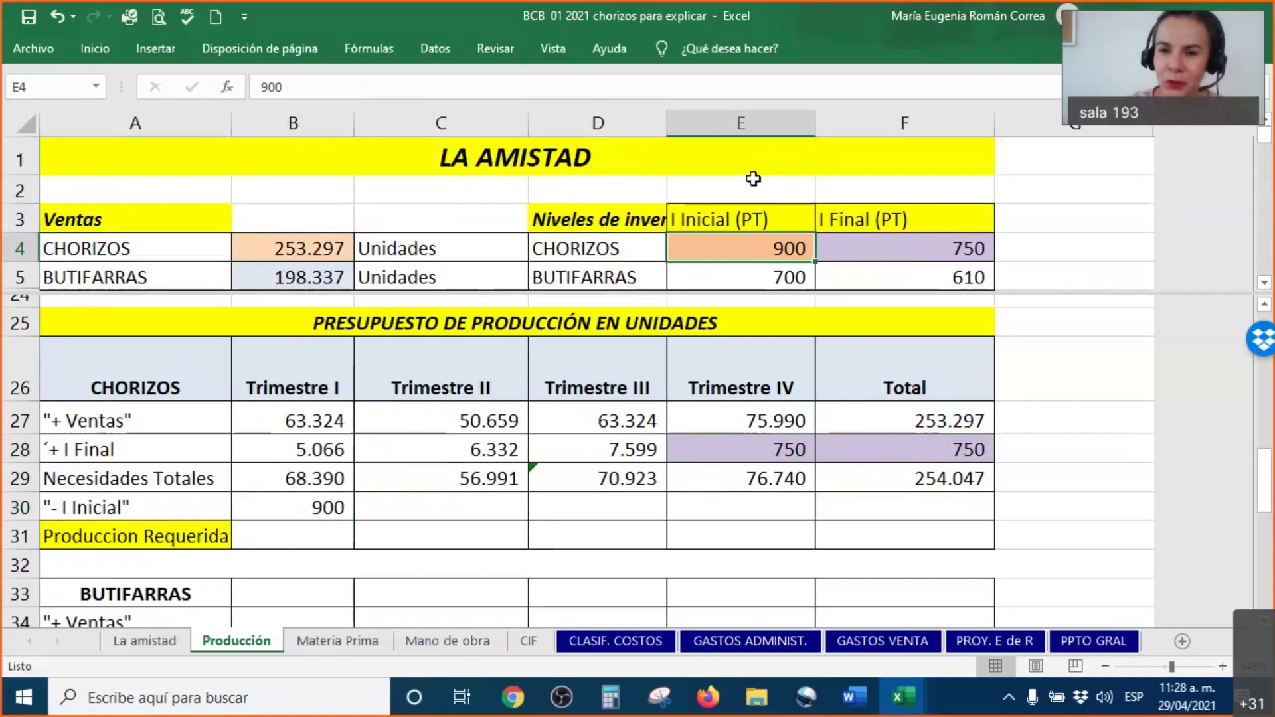
{"action": "key", "text": "ctrl+shift+a"}
{"action": "mouse_move", "coordinate": [760, 195]}
{"action": "left_mouse_down"}
{"action": "mouse_move", "coordinate": [677, 232]}
{"action": "mouse_move", "coordinate": [814, 266]}
{"action": "mouse_move", "coordinate": [764, 189]}
{"action": "mouse_move", "coordinate": [412, 274]}
{"action": "mouse_move", "coordinate": [273, 452]}
{"action": "mouse_move", "coordinate": [289, 511]}
{"action": "left_mouse_up"}
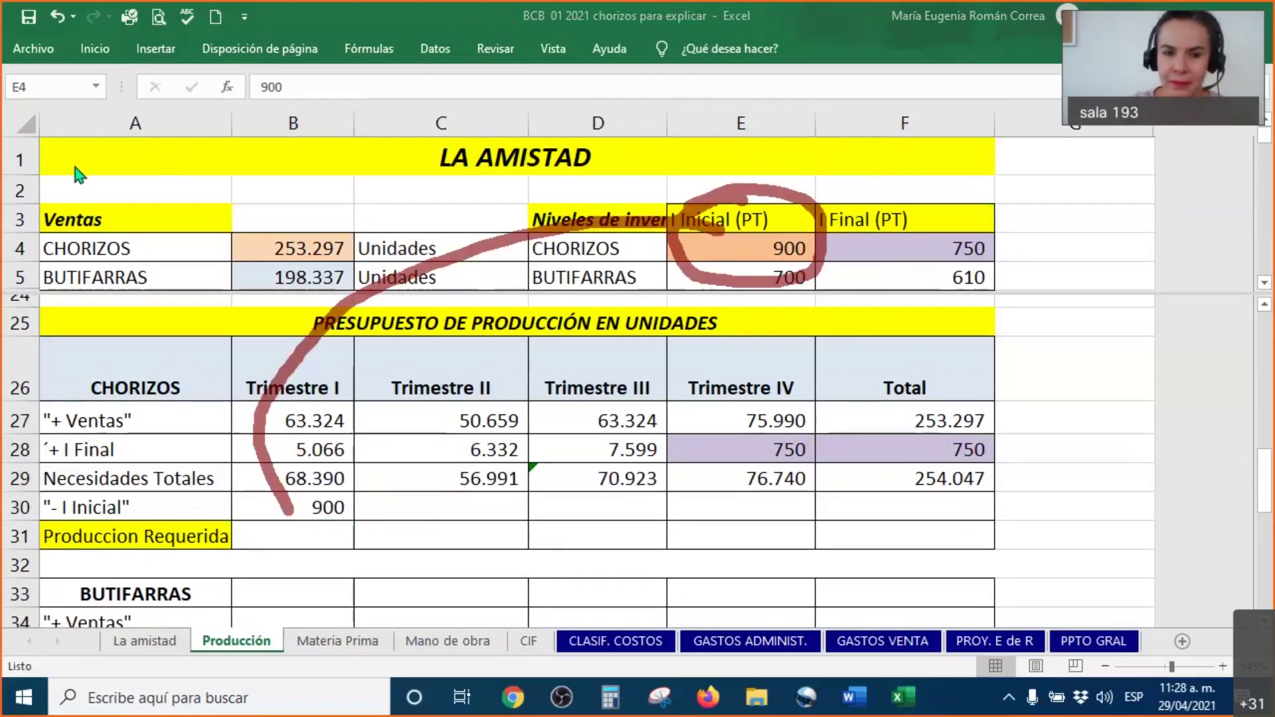
Copy the orange format of the CHORIZOS initial inventory in E4 to B30.
{"action": "right_click", "coordinate": [766, 227]}
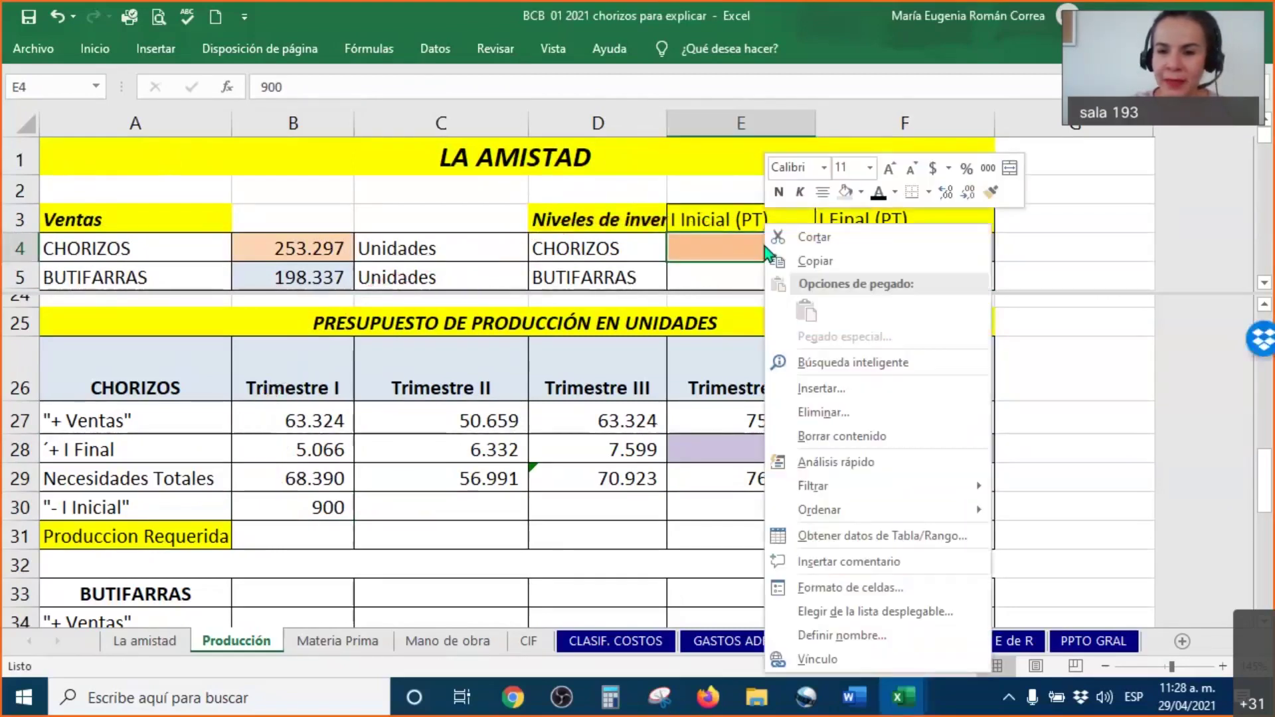
{"action": "left_click", "coordinate": [991, 192]}
{"action": "left_click", "coordinate": [299, 508]}
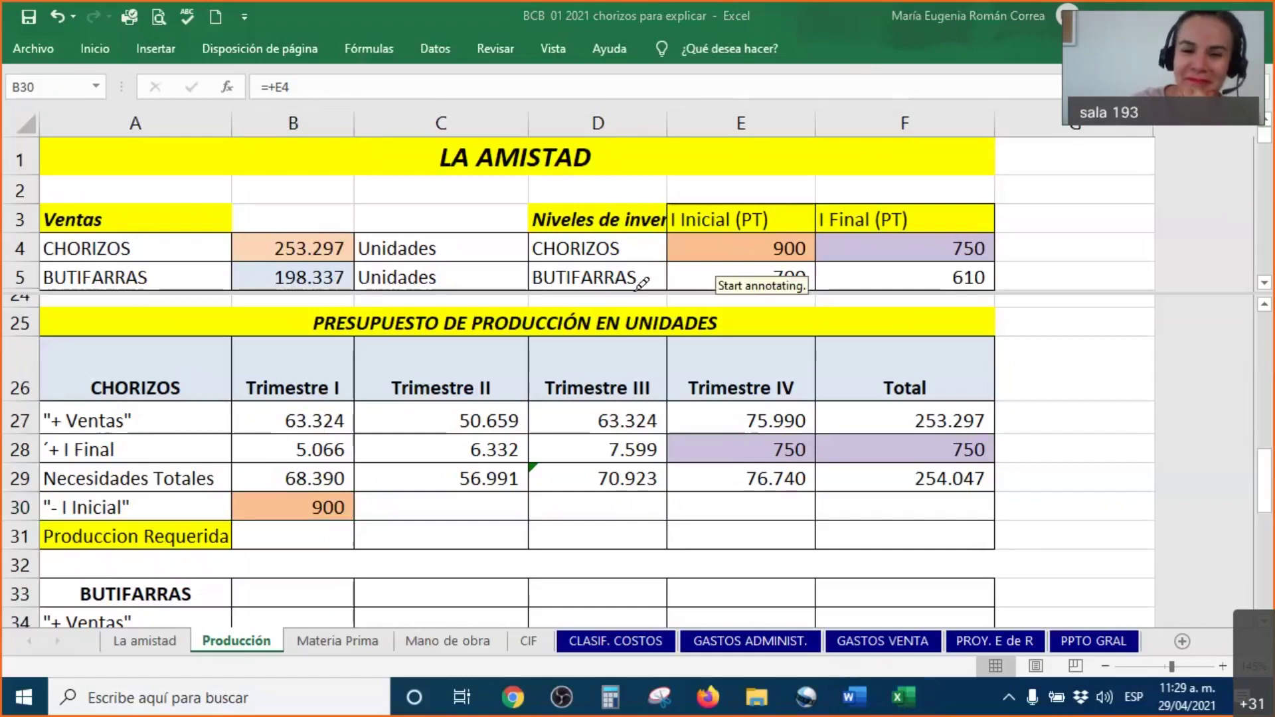
Annotate an arrow from B28 to C30, box the "+ I Final" label, and show C30 in a black font.
{"action": "mouse_move", "coordinate": [342, 455]}
{"action": "left_mouse_down"}
{"action": "mouse_move", "coordinate": [398, 527]}
{"action": "mouse_move", "coordinate": [403, 496]}
{"action": "left_mouse_up"}
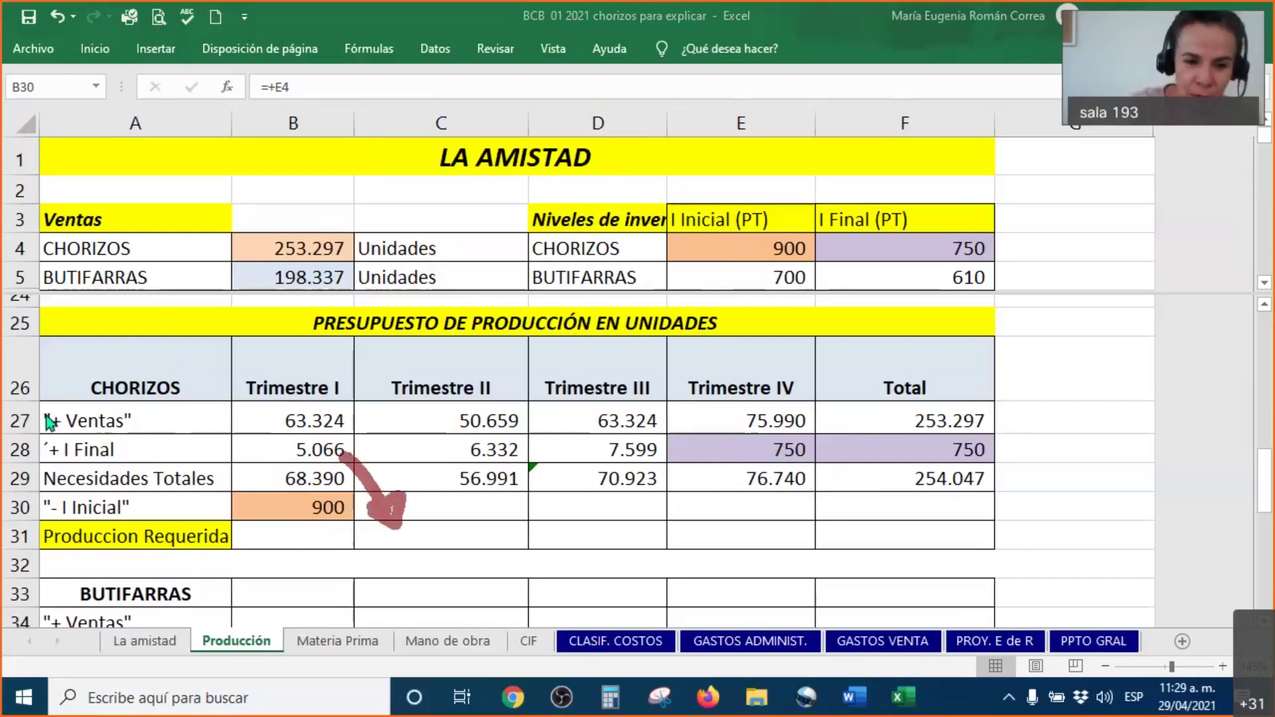
{"action": "mouse_move", "coordinate": [37, 430]}
{"action": "left_mouse_down"}
{"action": "mouse_move", "coordinate": [40, 475]}
{"action": "mouse_move", "coordinate": [256, 473]}
{"action": "mouse_move", "coordinate": [229, 428]}
{"action": "mouse_move", "coordinate": [30, 433]}
{"action": "left_mouse_up"}
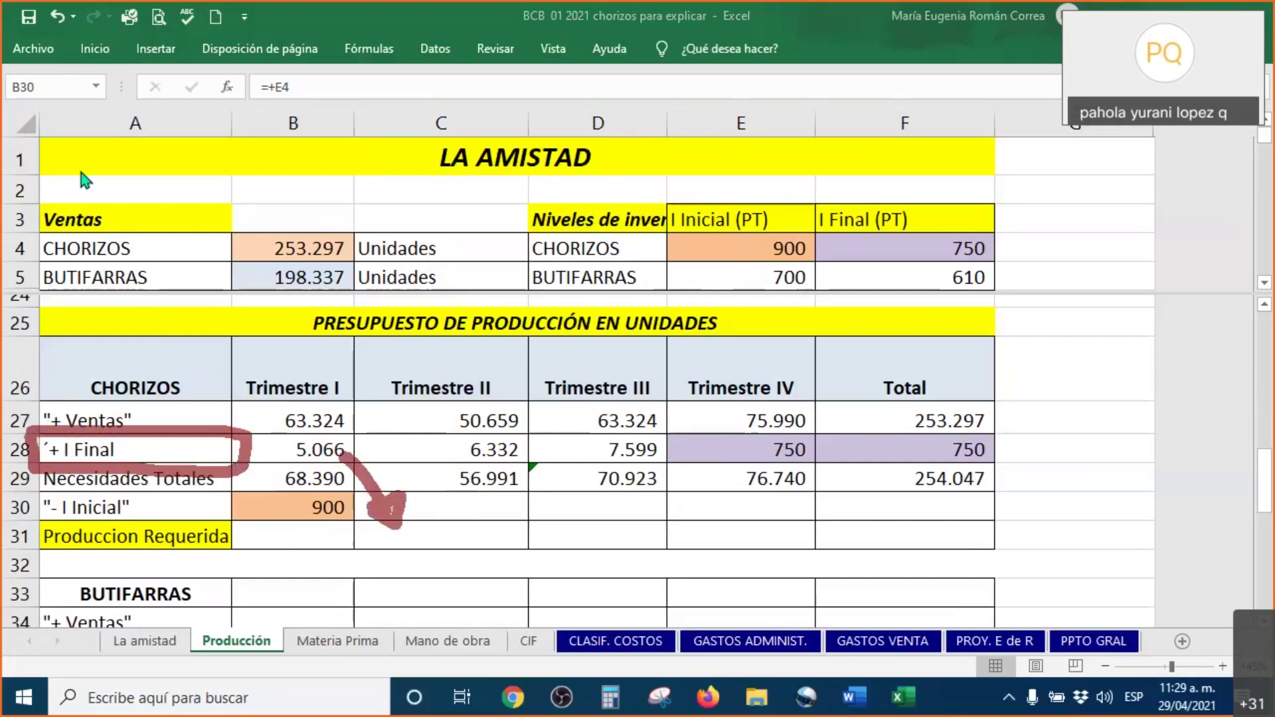
{"action": "right_click", "coordinate": [426, 512]}
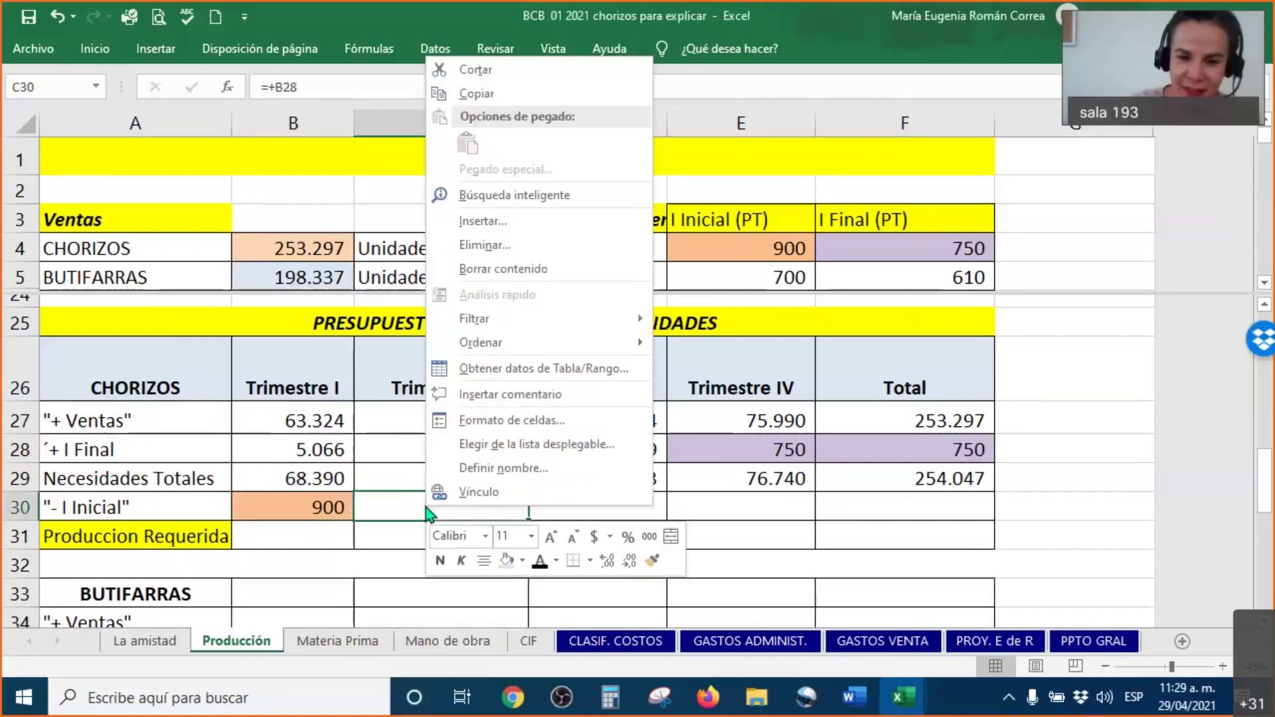
{"action": "key", "text": "Escape"}
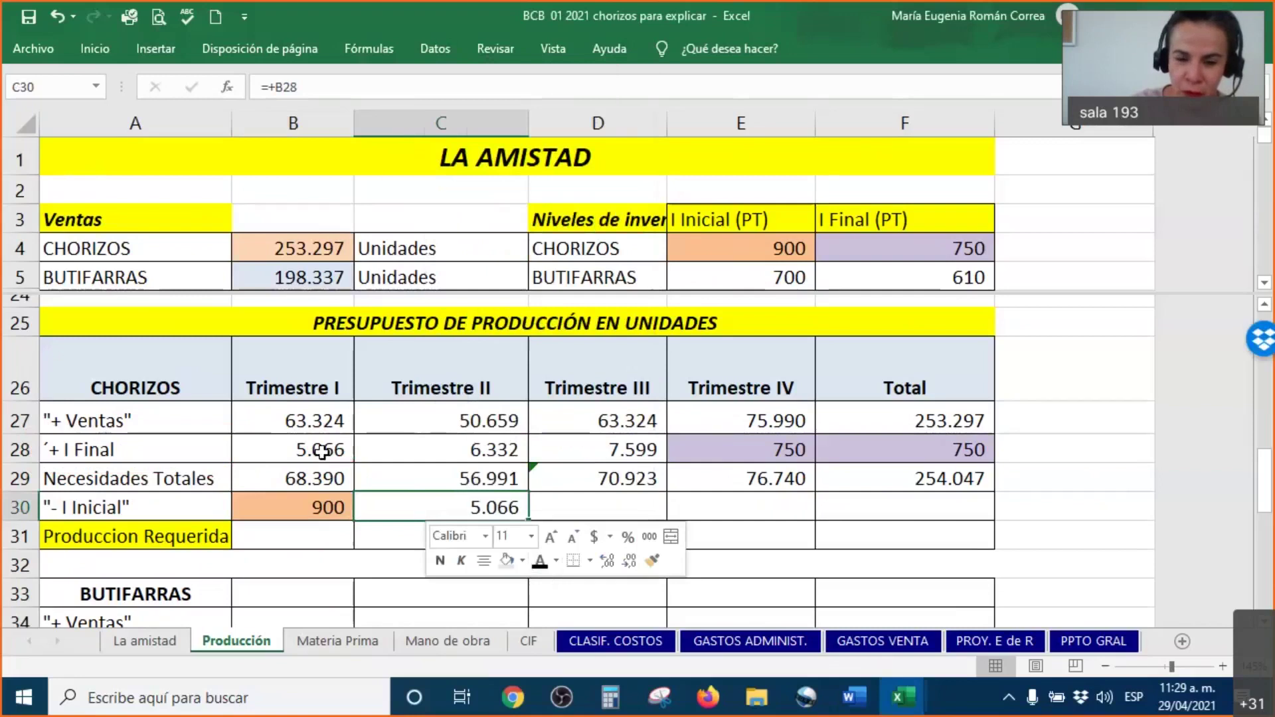
Compare the Trimestre I "+ I Final" cell B28 with the Trimestre II "- I Inicial" cell C30 and its formula.
{"action": "left_click", "coordinate": [322, 451]}
{"action": "left_click", "coordinate": [399, 511]}
{"action": "left_click", "coordinate": [340, 444]}
{"action": "left_click", "coordinate": [386, 499]}
{"action": "key", "text": "Up"}
{"action": "key", "text": "Up"}
{"action": "key", "text": "Left"}
{"action": "left_click", "coordinate": [430, 518]}
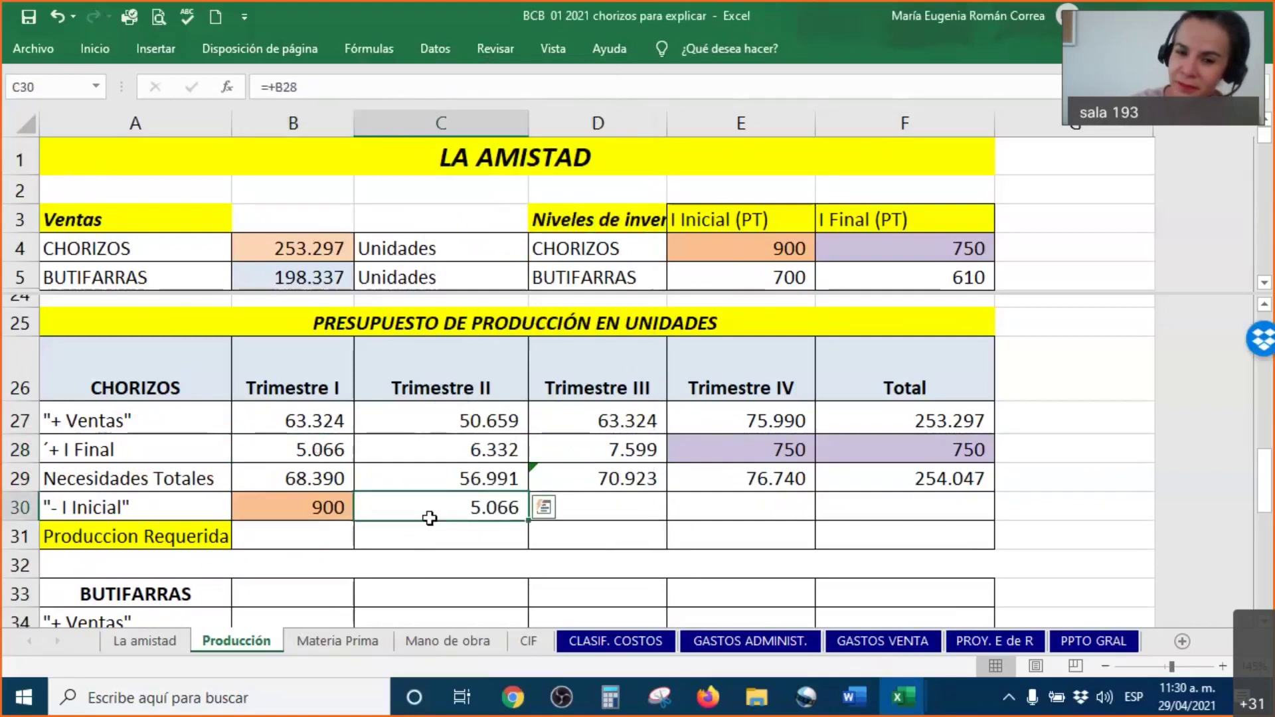
Fill the Trimestre I "+ I Final" cell B28 with light aqua.
{"action": "right_click", "coordinate": [340, 450]}
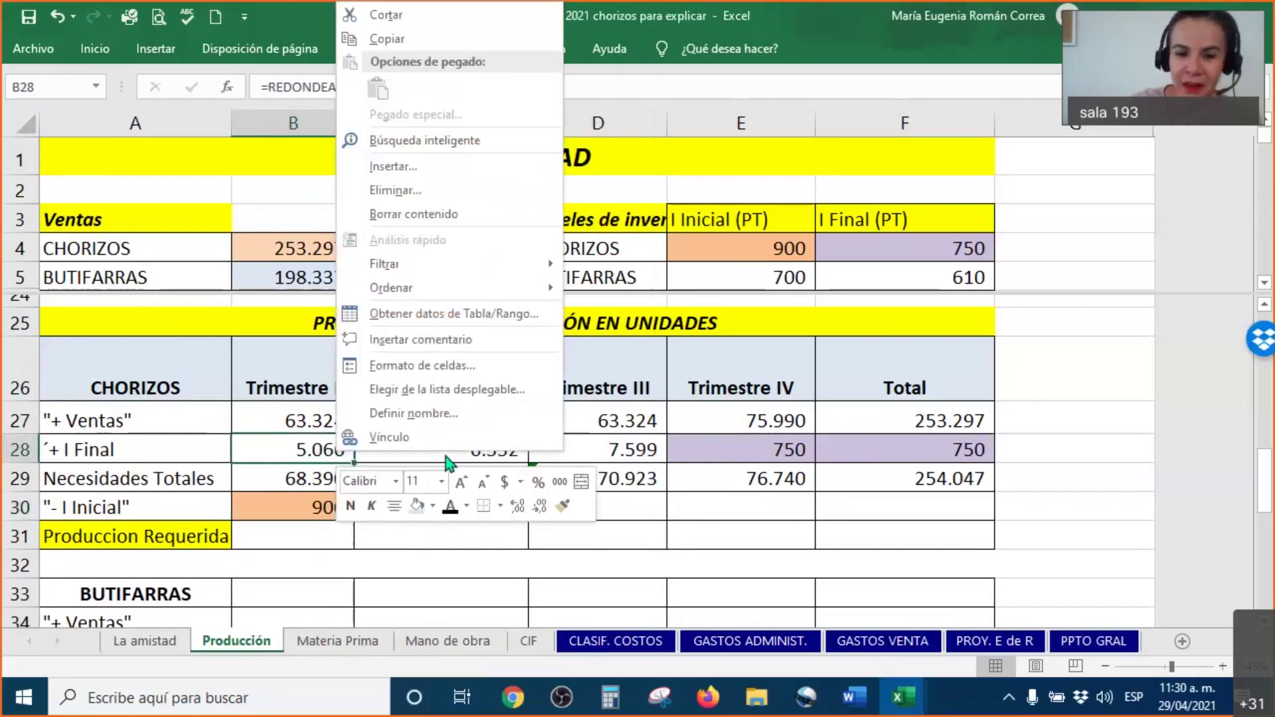
{"action": "left_click", "coordinate": [433, 506]}
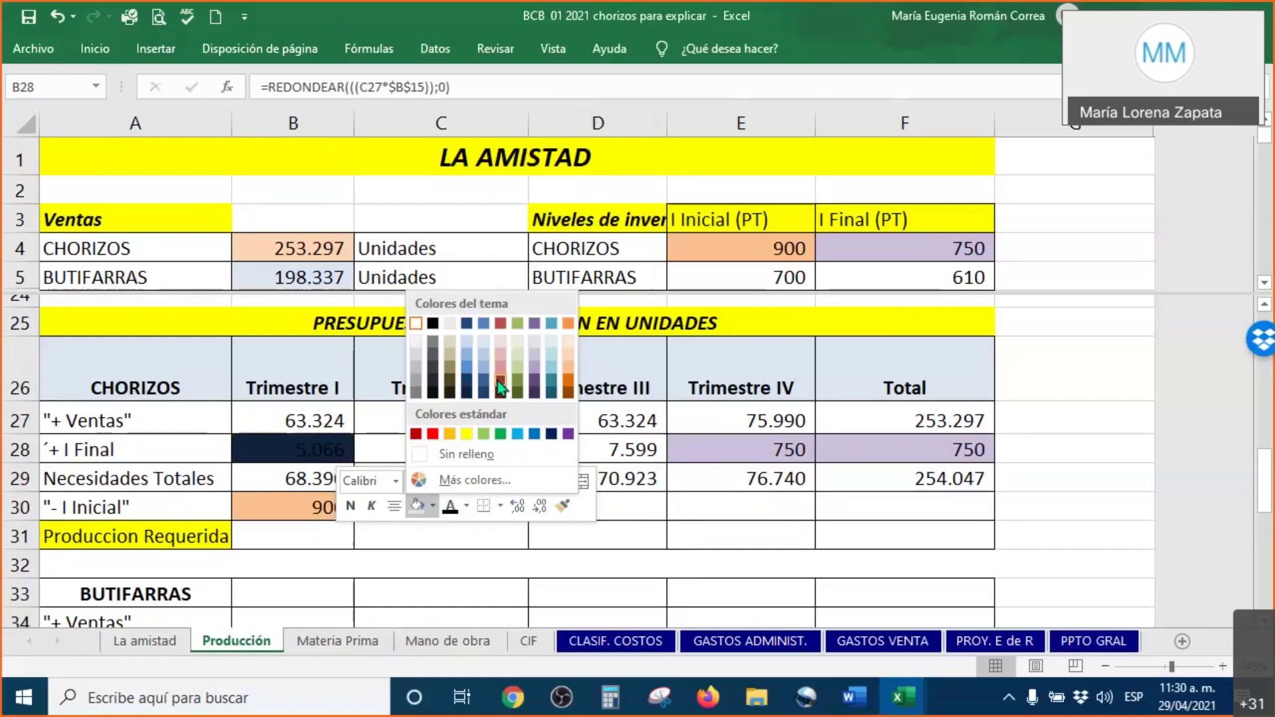
{"action": "left_click", "coordinate": [540, 366]}
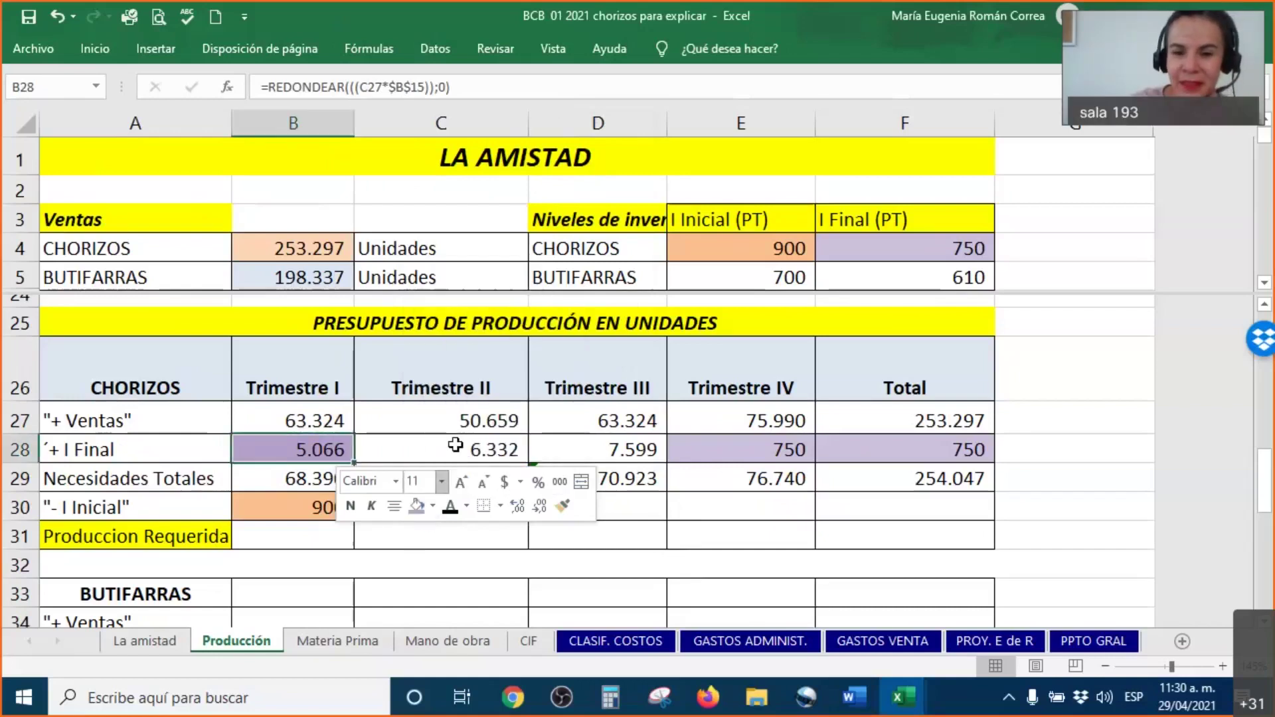
{"action": "left_click", "coordinate": [433, 506]}
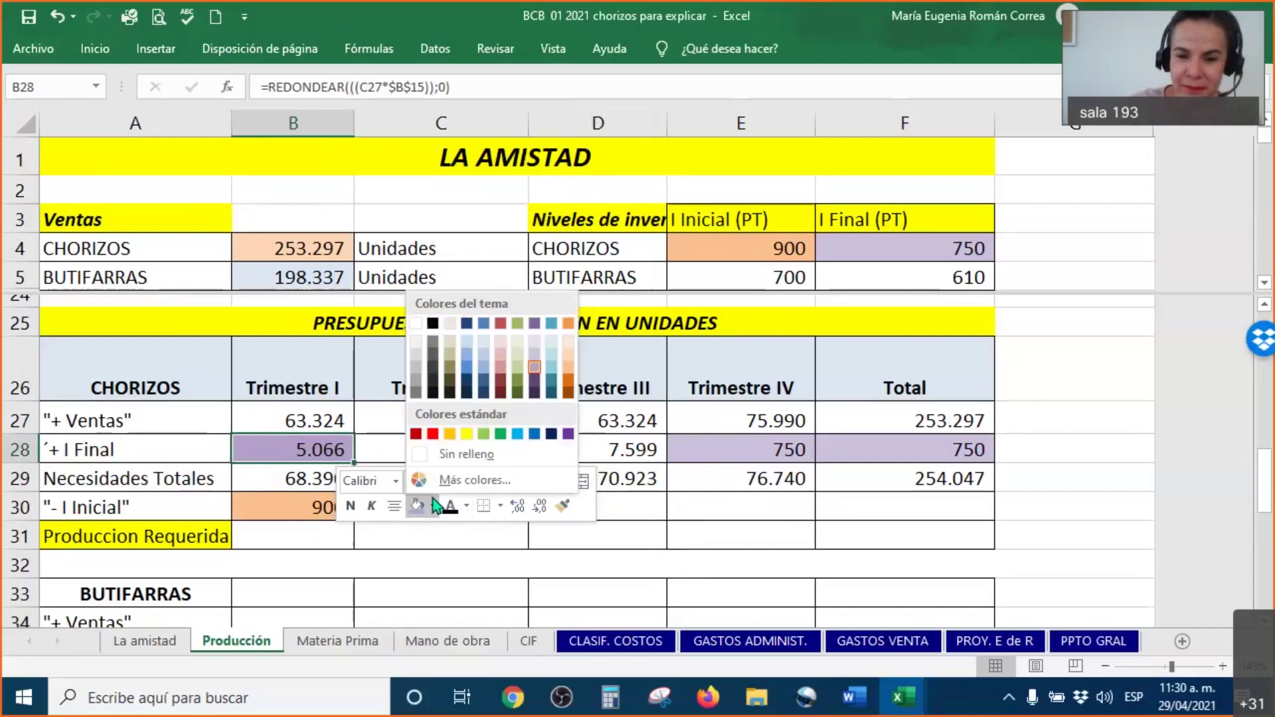
{"action": "left_click", "coordinate": [556, 359]}
Fill C30 with the same light aqua and format it with a thousands separator and no decimals.
{"action": "left_click", "coordinate": [438, 504]}
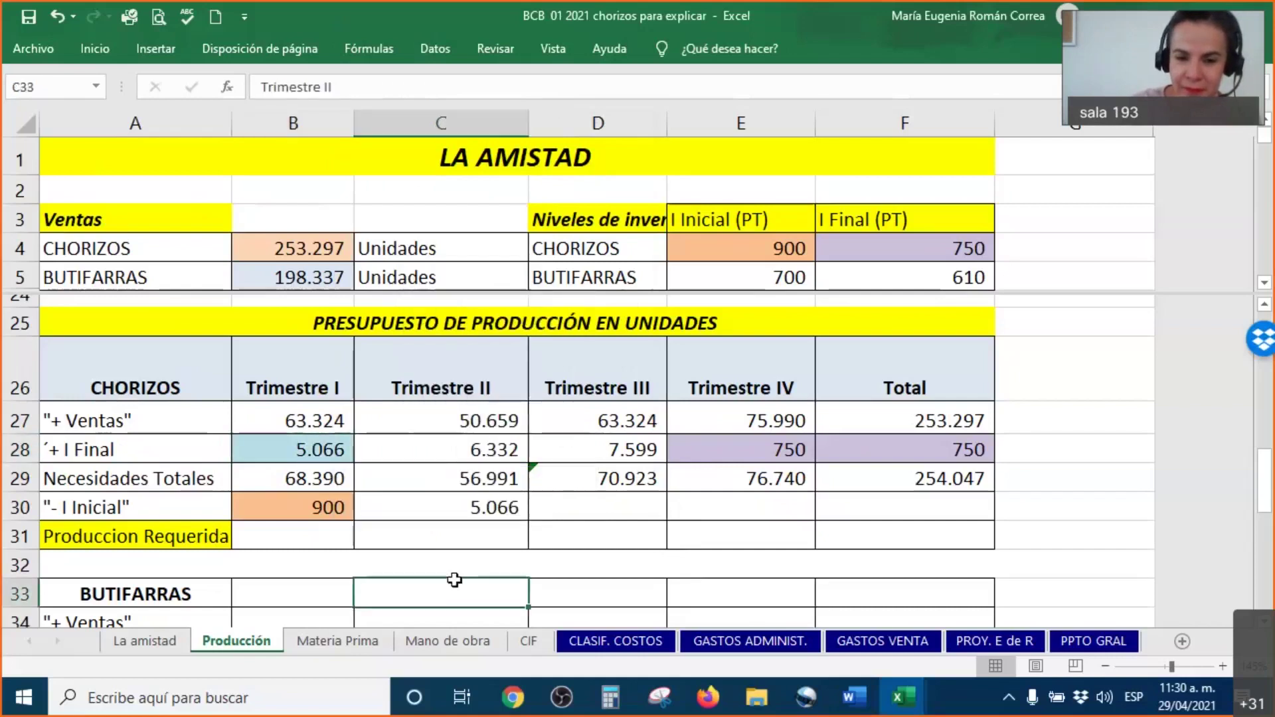
{"action": "right_click", "coordinate": [438, 503]}
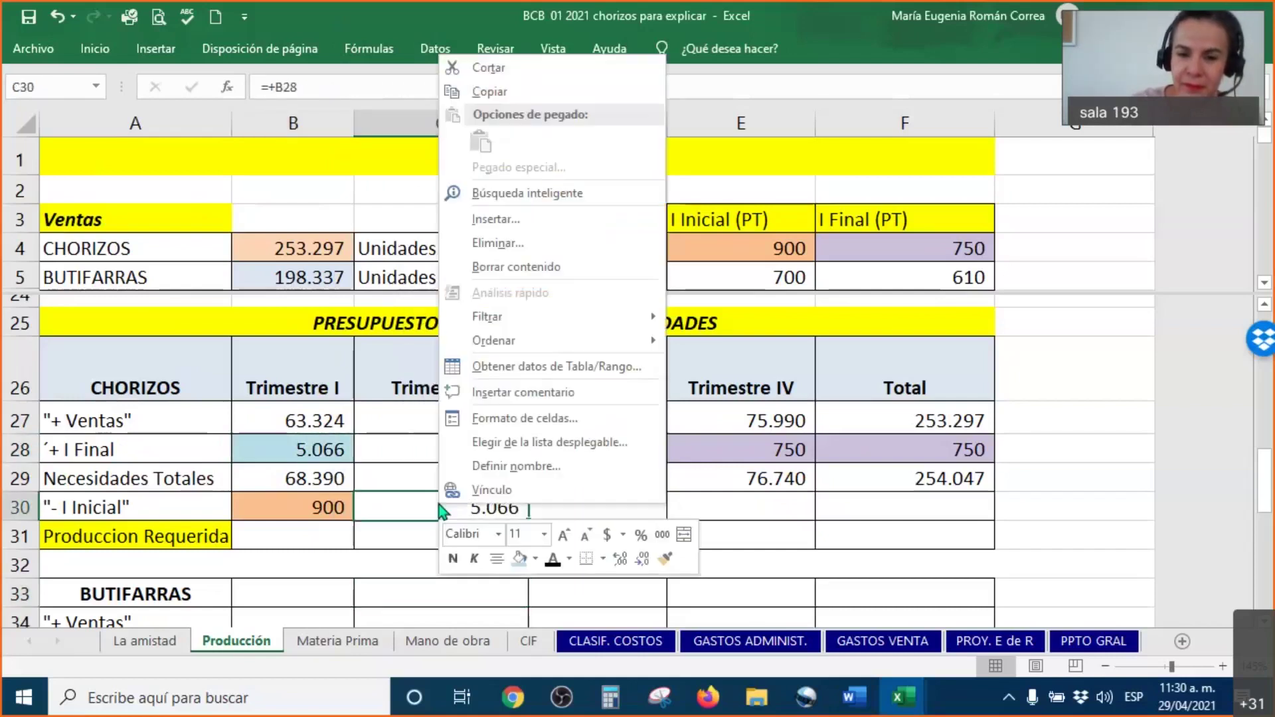
{"action": "left_click", "coordinate": [518, 559]}
{"action": "left_click", "coordinate": [653, 533]}
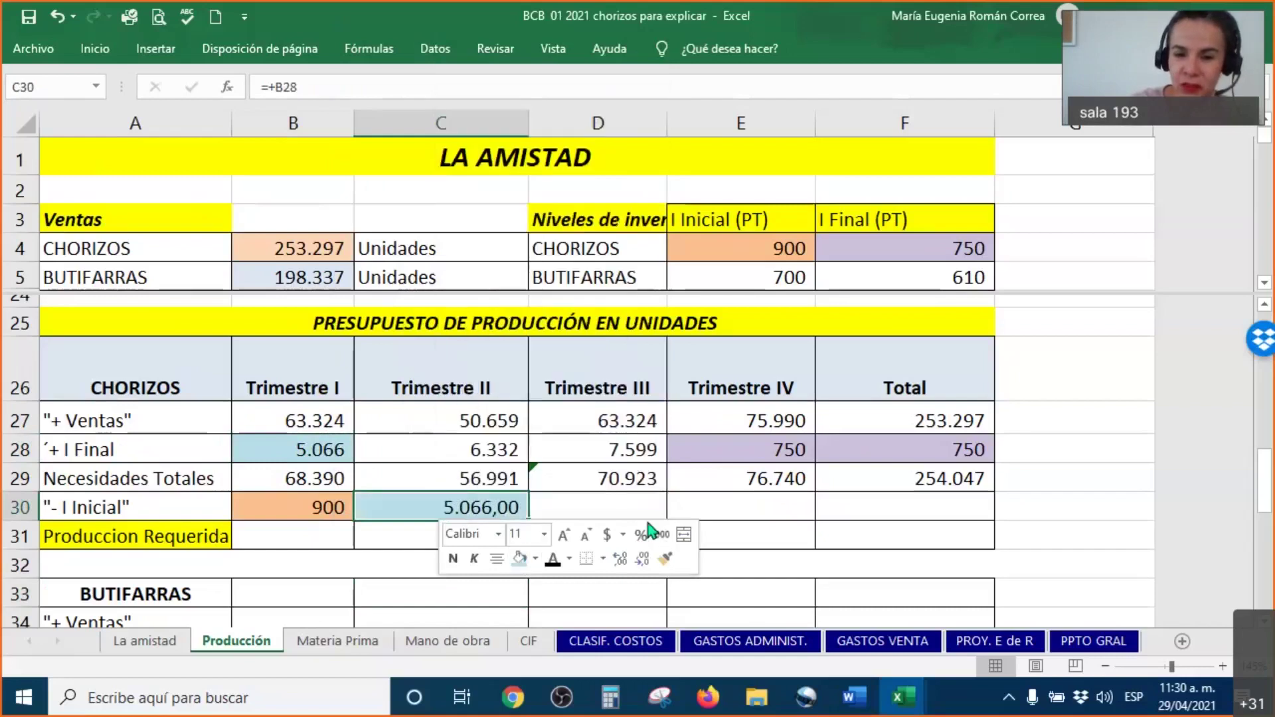
{"action": "double_click", "coordinate": [644, 561]}
Set the Trimestre III and IV "- I Inicial" cells D30:E30 to a black font.
{"action": "left_click", "coordinate": [565, 509]}
{"action": "left_click", "coordinate": [598, 449]}
{"action": "left_click", "coordinate": [563, 513]}
{"action": "left_click_drag", "start_coordinate": [563, 513], "coordinate": [694, 516]}
{"action": "right_click", "coordinate": [694, 515]}
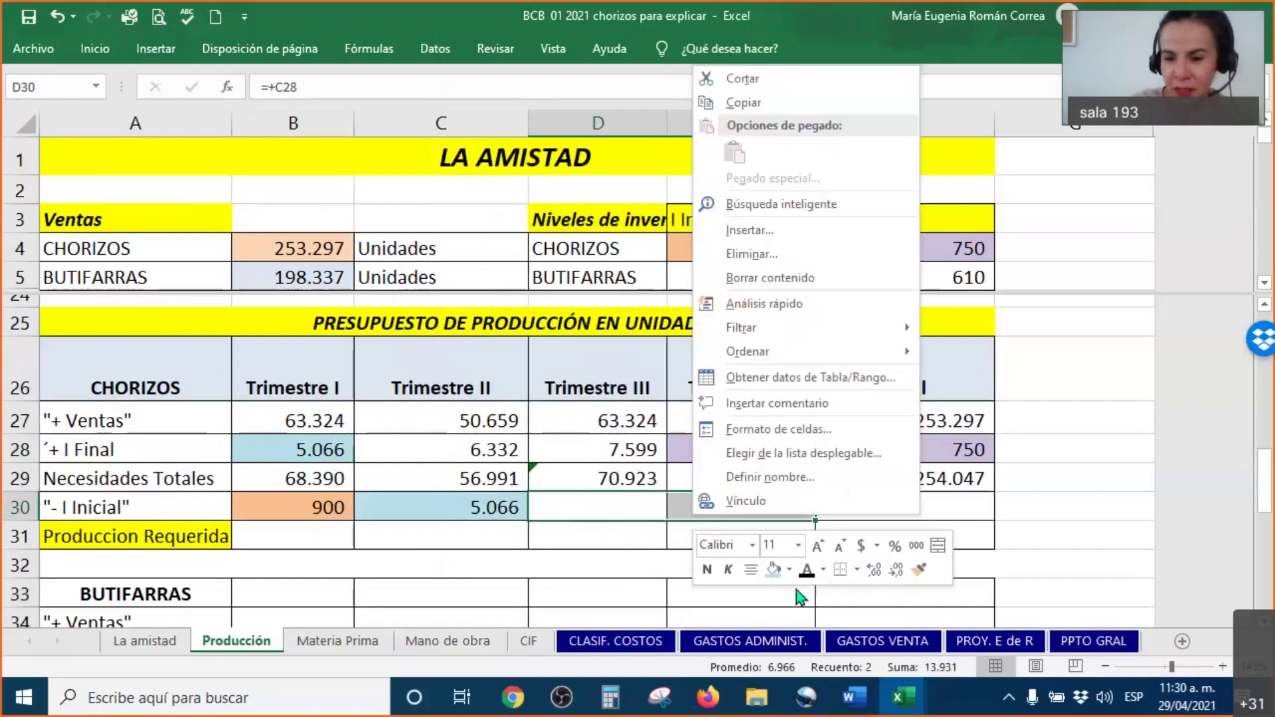
{"action": "left_click", "coordinate": [808, 568]}
{"action": "left_click", "coordinate": [602, 564]}
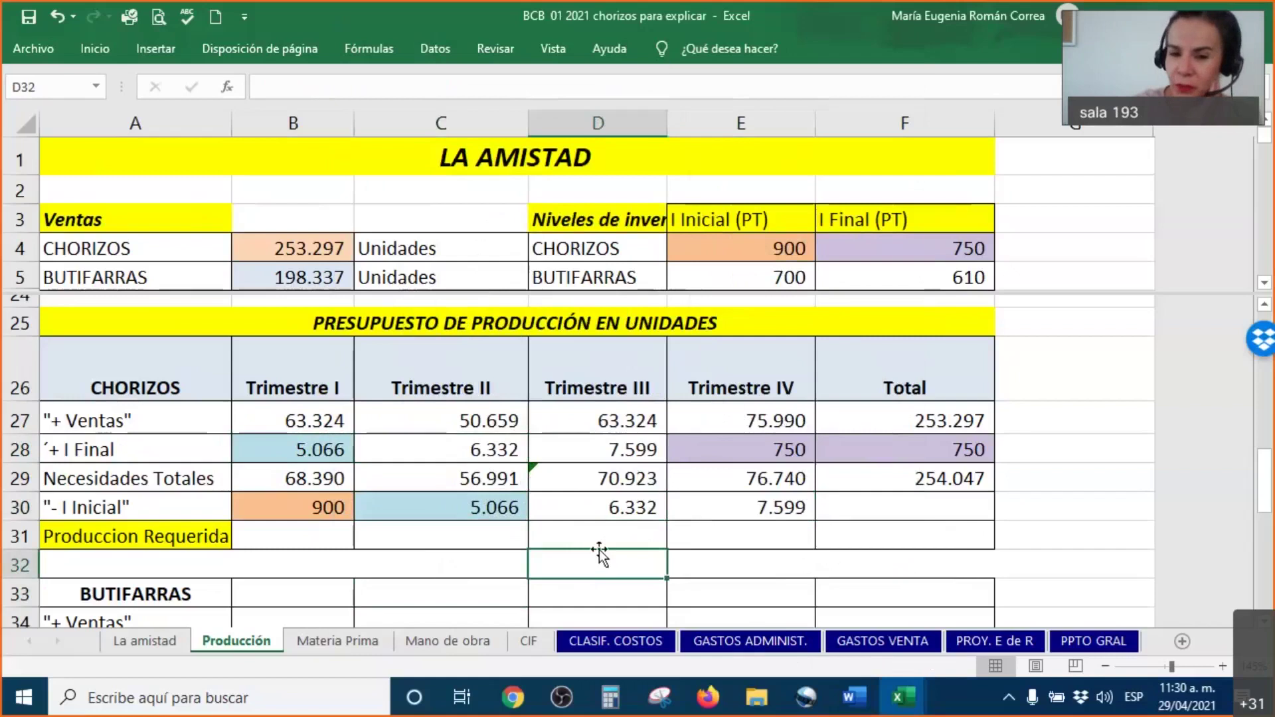
Review the "- I Inicial" cells C30:F30, select the Produccion Requerida cell B31, and move the horizontal window split upward.
{"action": "left_click_drag", "start_coordinate": [716, 513], "coordinate": [489, 506]}
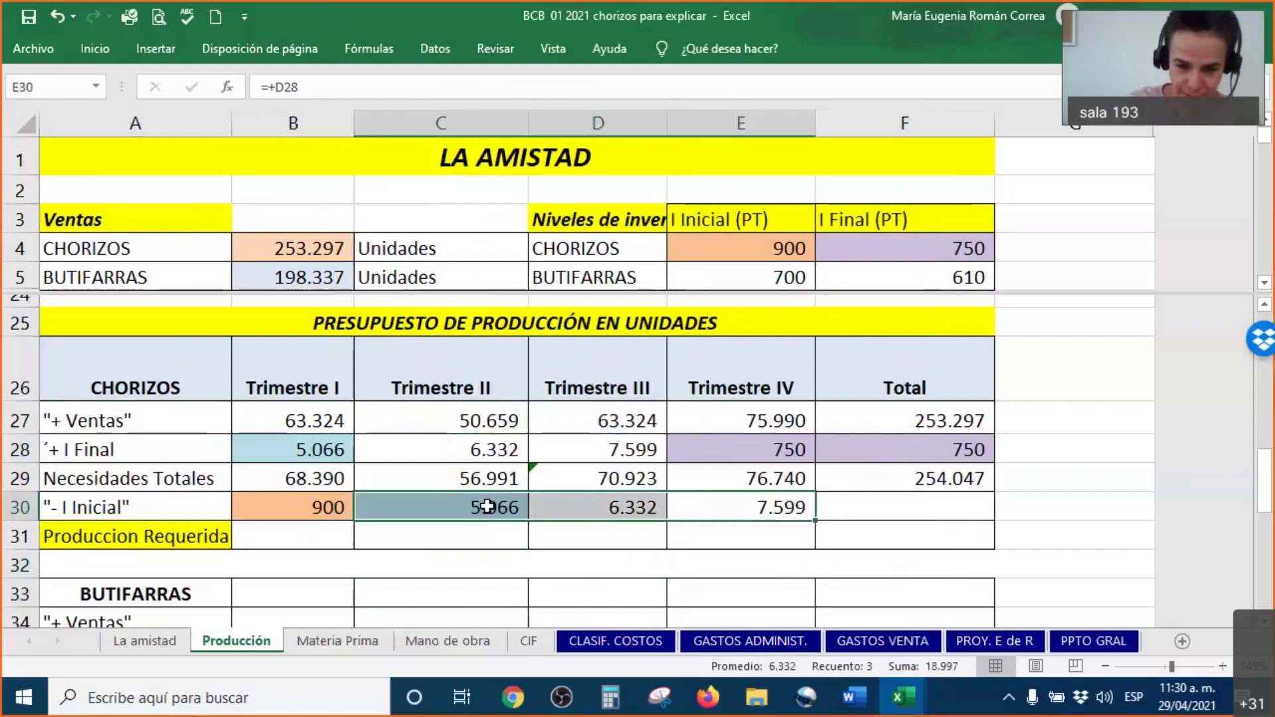
{"action": "left_click", "coordinate": [943, 509]}
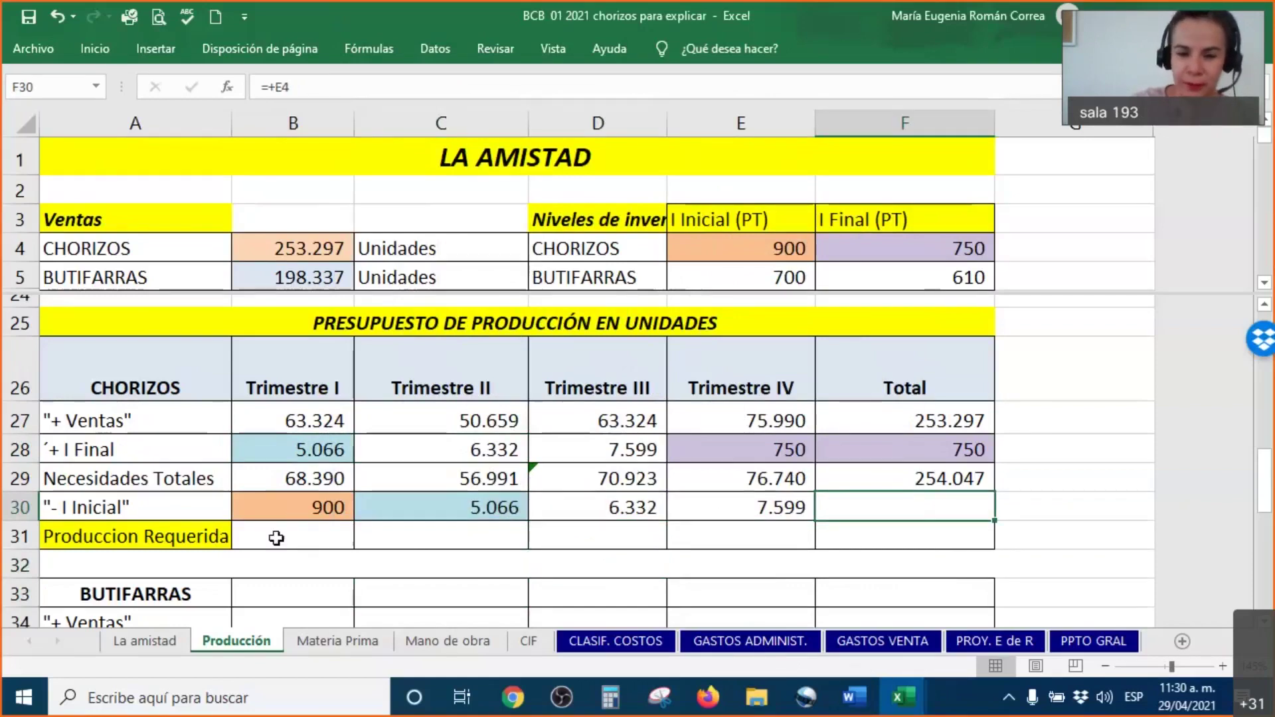
{"action": "left_click", "coordinate": [110, 538]}
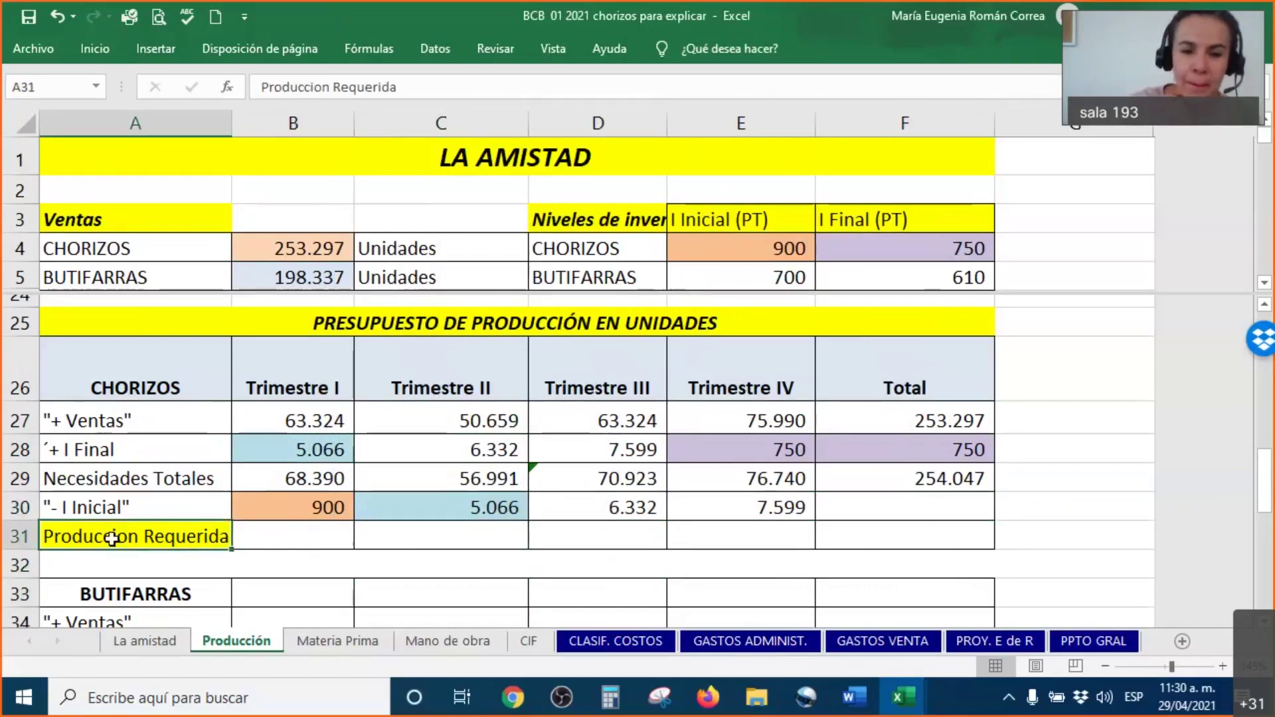
{"action": "left_click", "coordinate": [303, 539]}
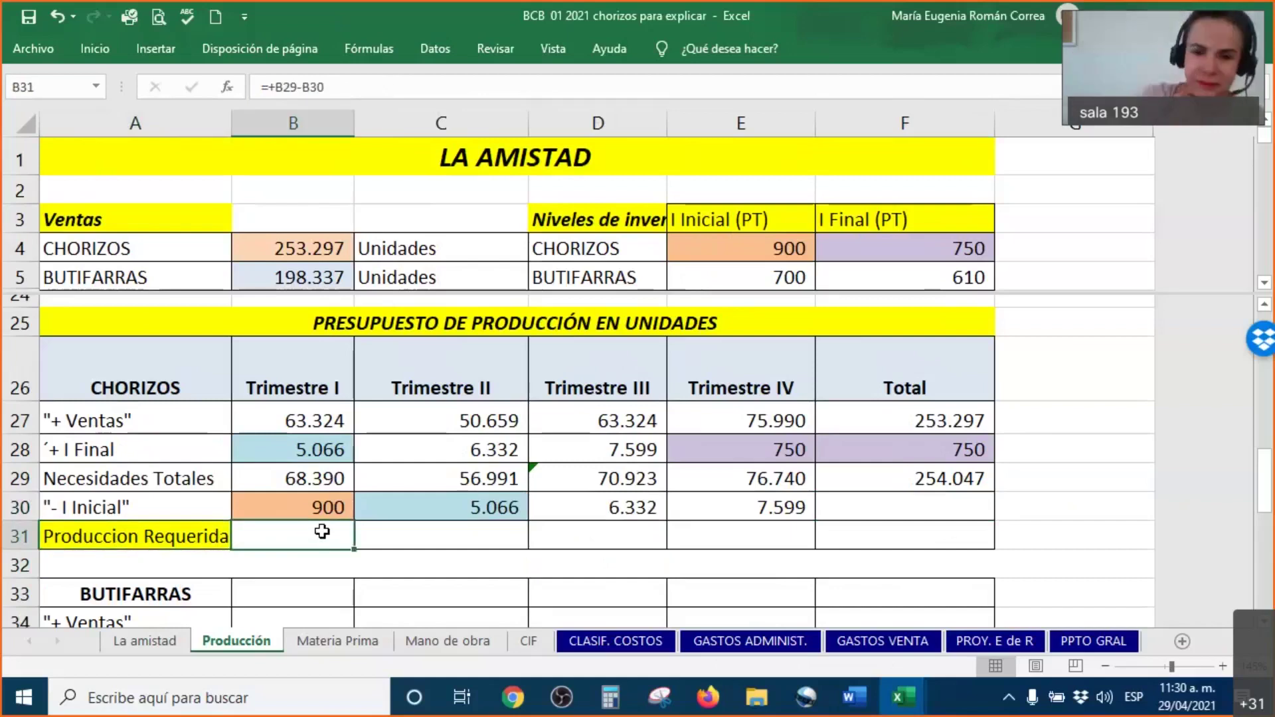
{"action": "left_click_drag", "start_coordinate": [357, 291], "coordinate": [429, 157]}
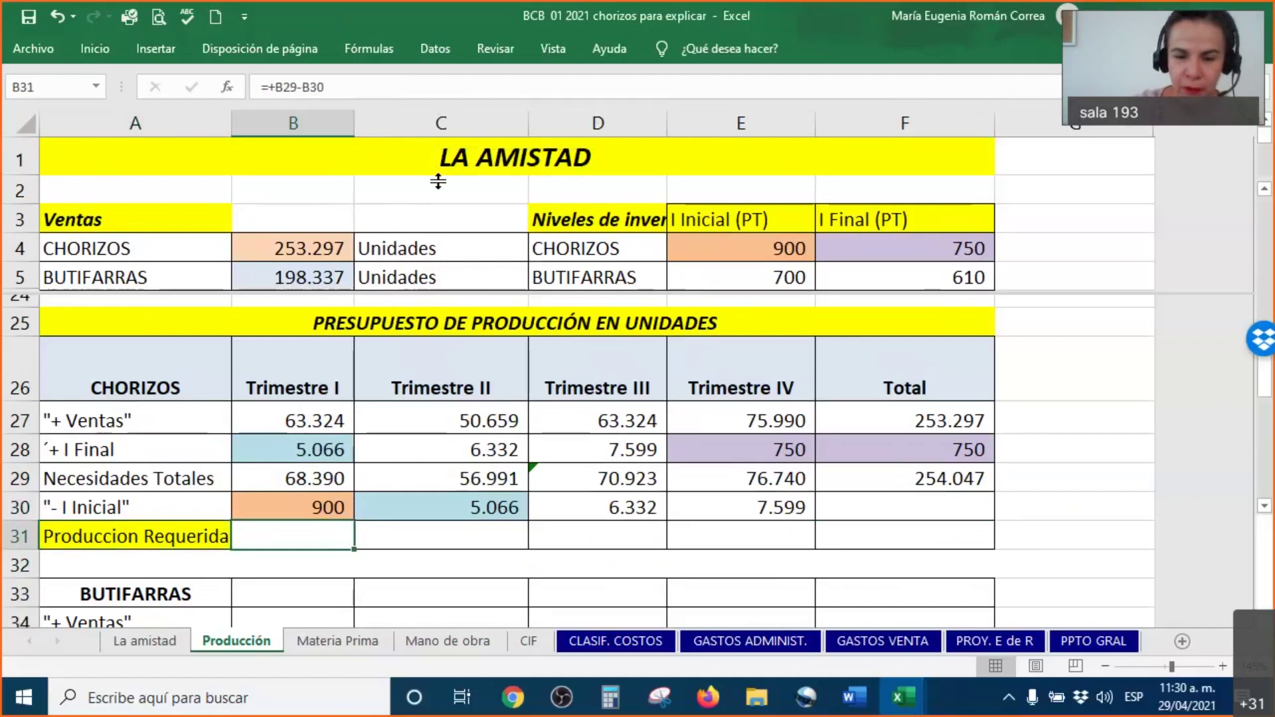
Set the Trimestre I Produccion Requerida cell B31 in the CHORIZOS table to a black font.
{"action": "left_click", "coordinate": [441, 330]}
{"action": "scroll", "coordinate": [441, 330], "scroll_direction": "down", "scroll_amount": 2}
{"action": "scroll", "coordinate": [441, 330], "scroll_direction": "up", "scroll_amount": 1}
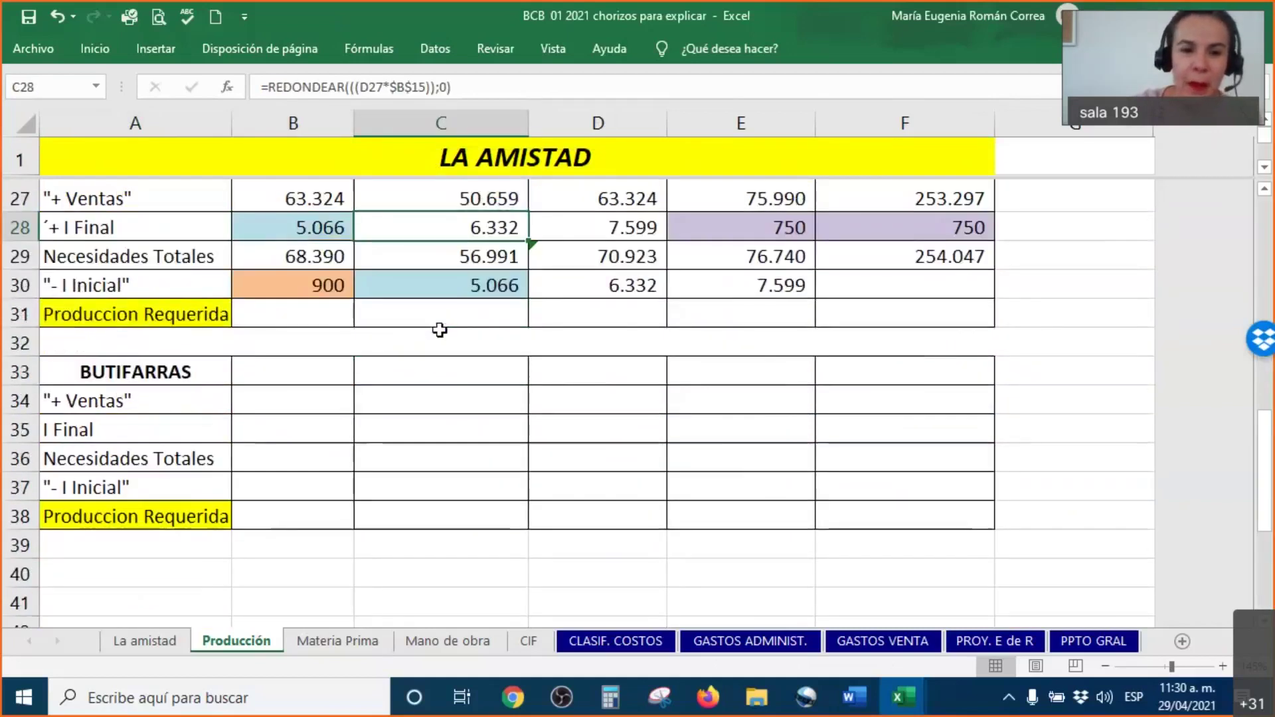
{"action": "scroll", "coordinate": [440, 330], "scroll_direction": "up", "scroll_amount": 1}
{"action": "left_click", "coordinate": [300, 413]}
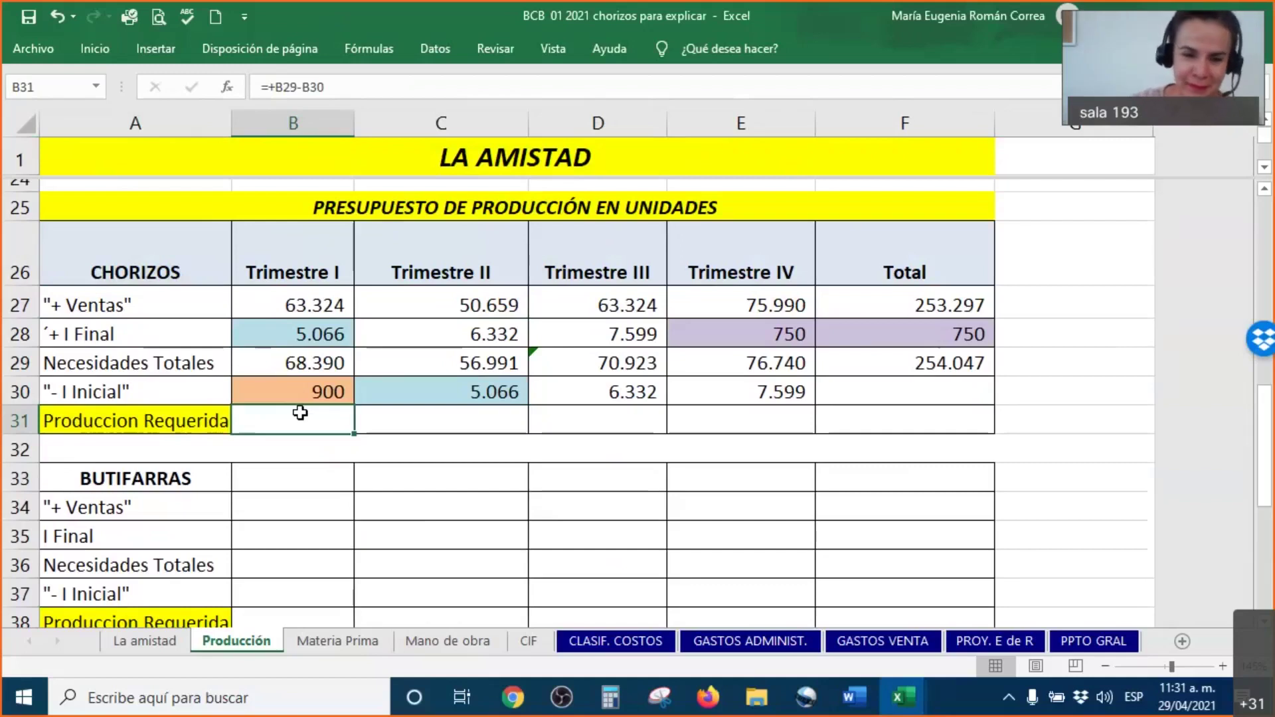
{"action": "right_click", "coordinate": [299, 417]}
{"action": "left_click", "coordinate": [358, 307]}
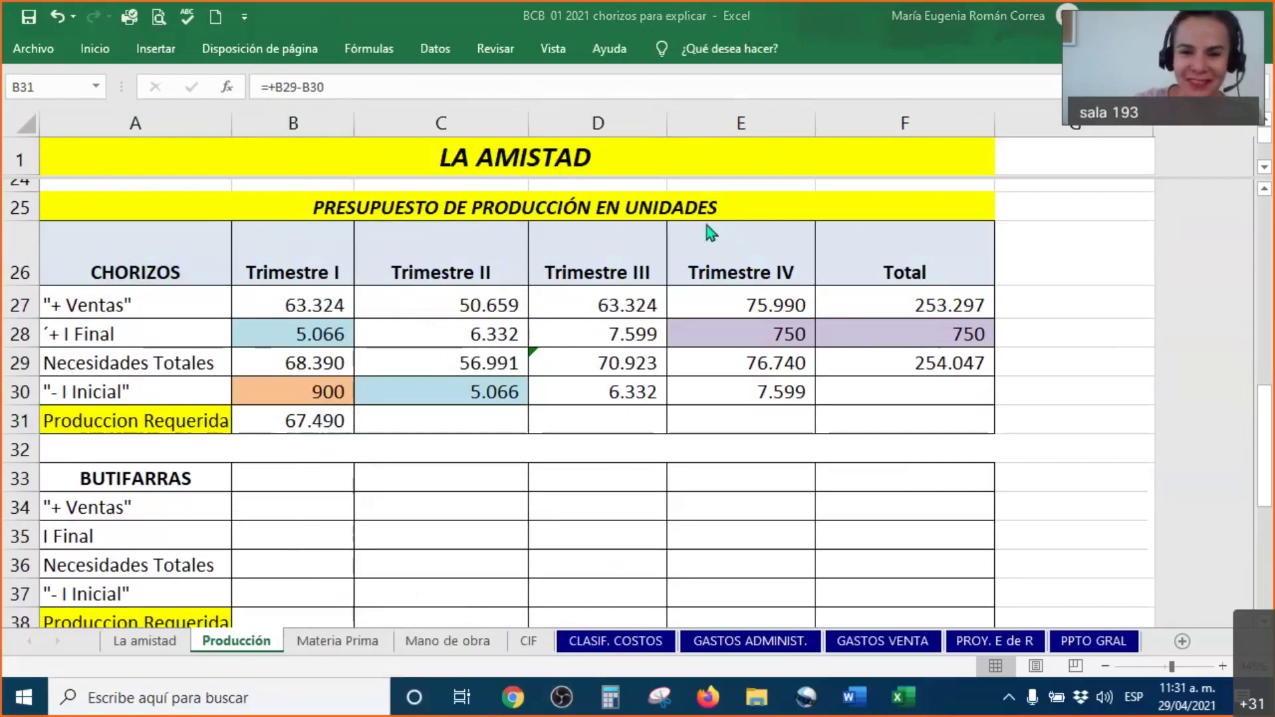
Set the Trimestre II to IV Produccion Requerida cells C31:E31 to a black font.
{"action": "left_click", "coordinate": [407, 413]}
{"action": "left_click_drag", "start_coordinate": [413, 419], "coordinate": [770, 415]}
{"action": "right_click", "coordinate": [771, 415]}
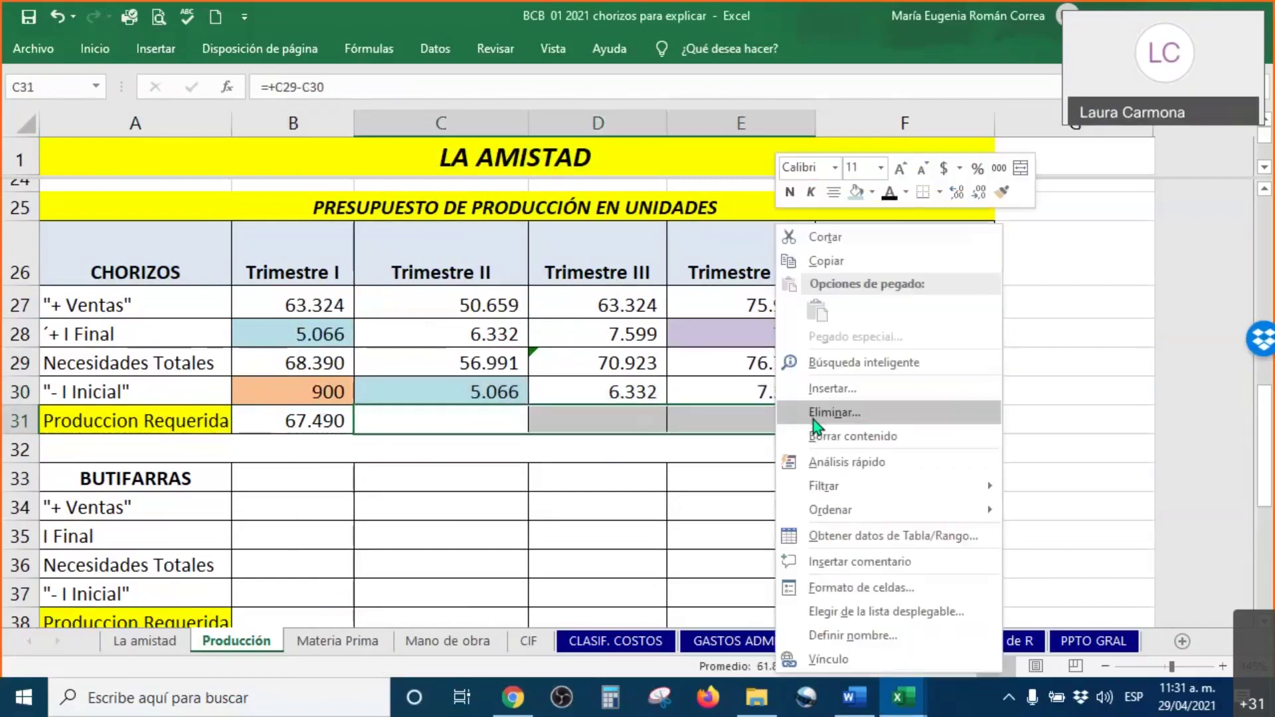
{"action": "left_click", "coordinate": [889, 198]}
{"action": "left_click", "coordinate": [578, 482]}
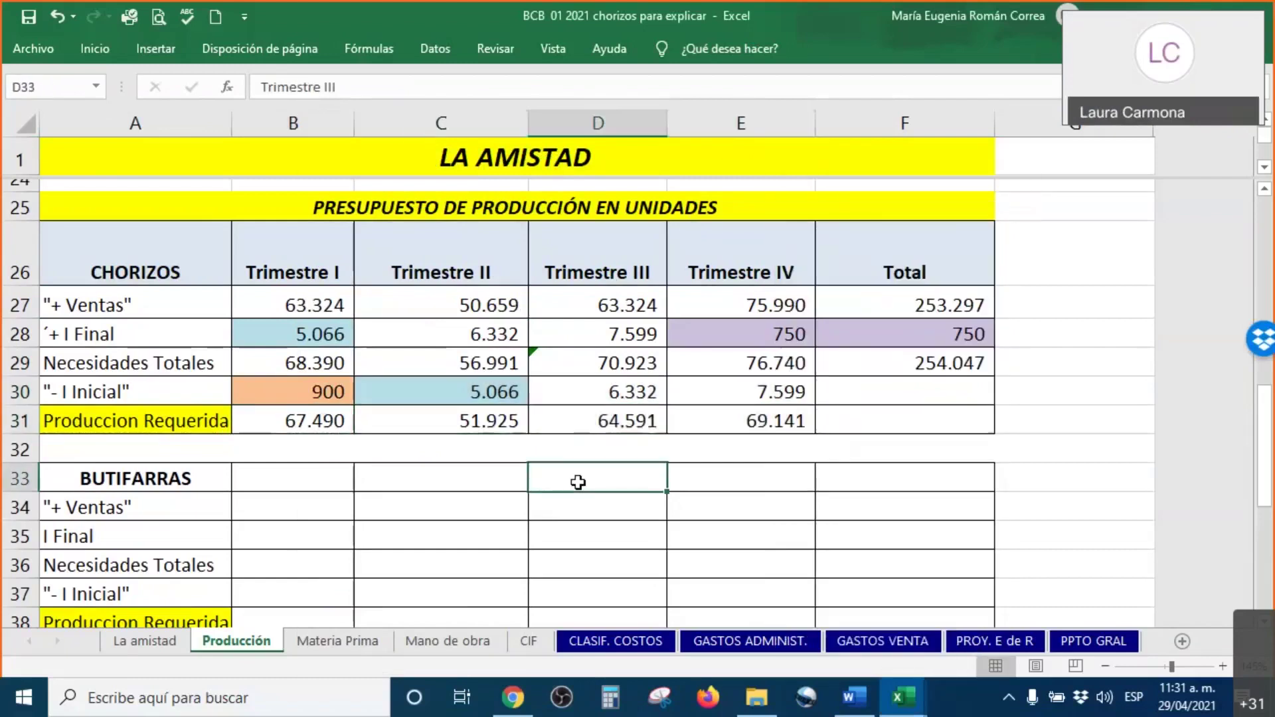
Set the Total column's Produccion Requerida cell F31 and "- I Inicial" cell F30 to a black font.
{"action": "left_click", "coordinate": [903, 422]}
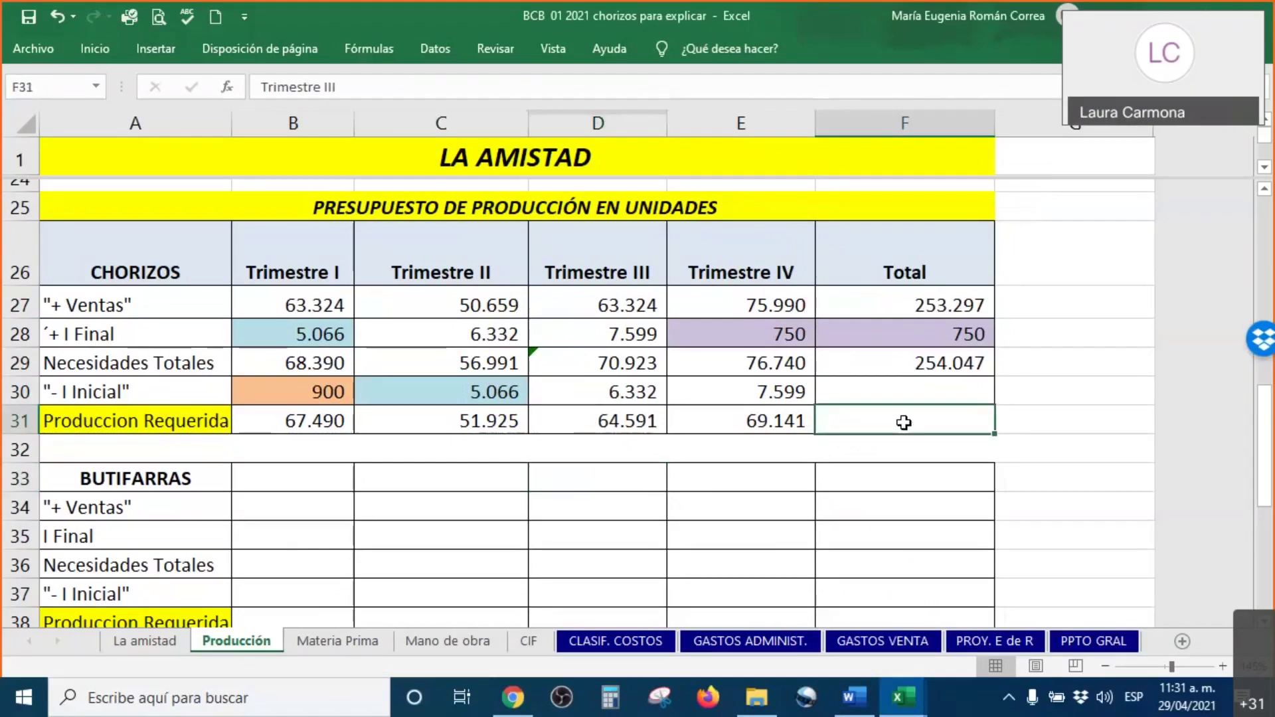
{"action": "right_click", "coordinate": [903, 422]}
{"action": "left_click", "coordinate": [1019, 193]}
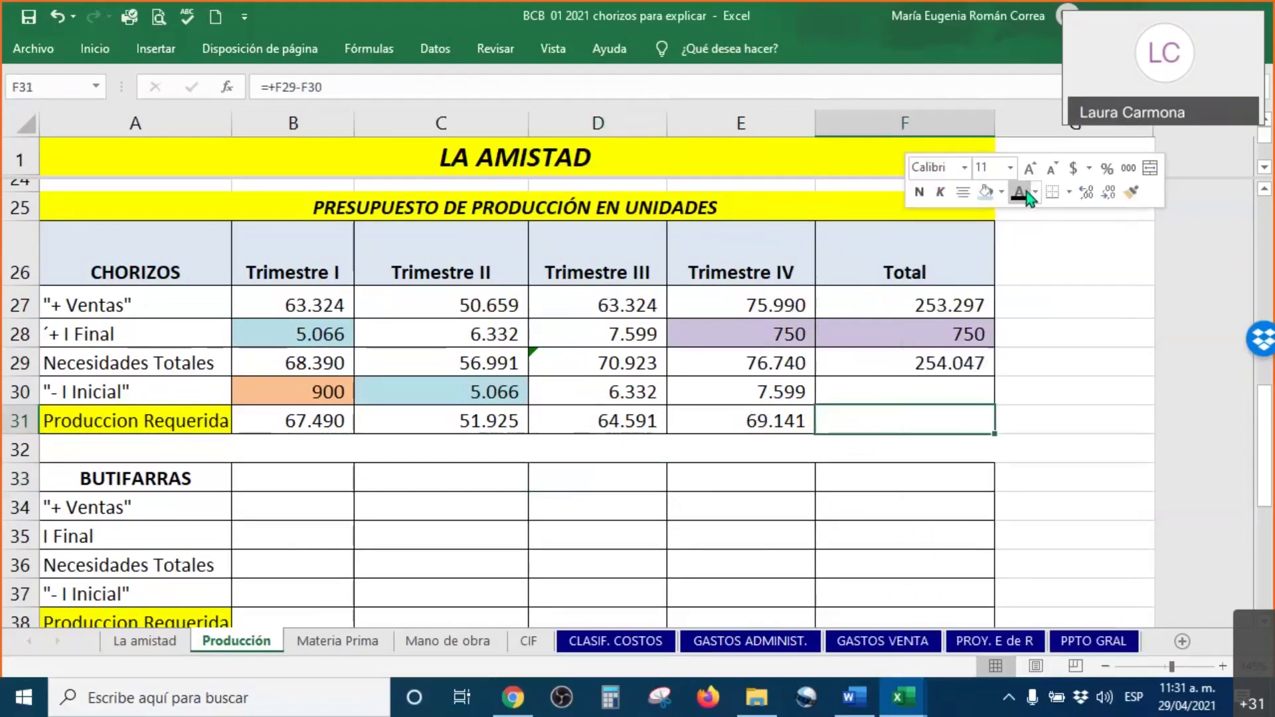
{"action": "right_click", "coordinate": [949, 386]}
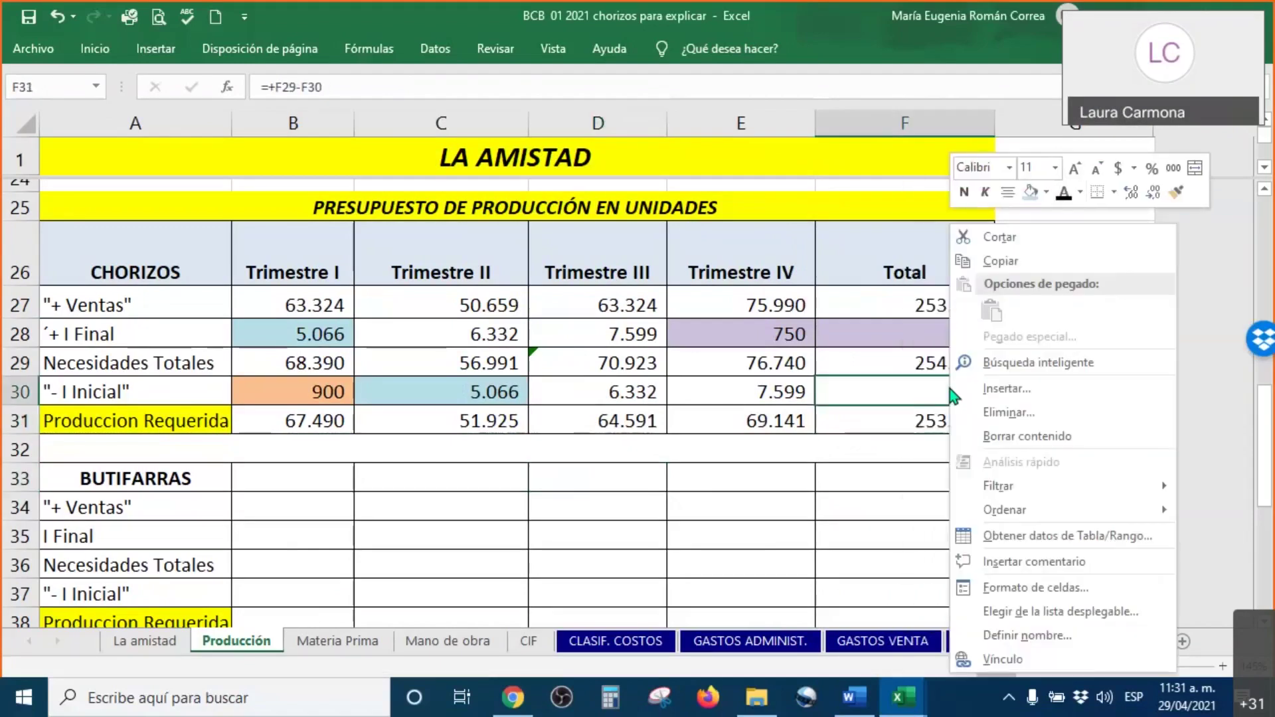
{"action": "left_click", "coordinate": [1063, 193]}
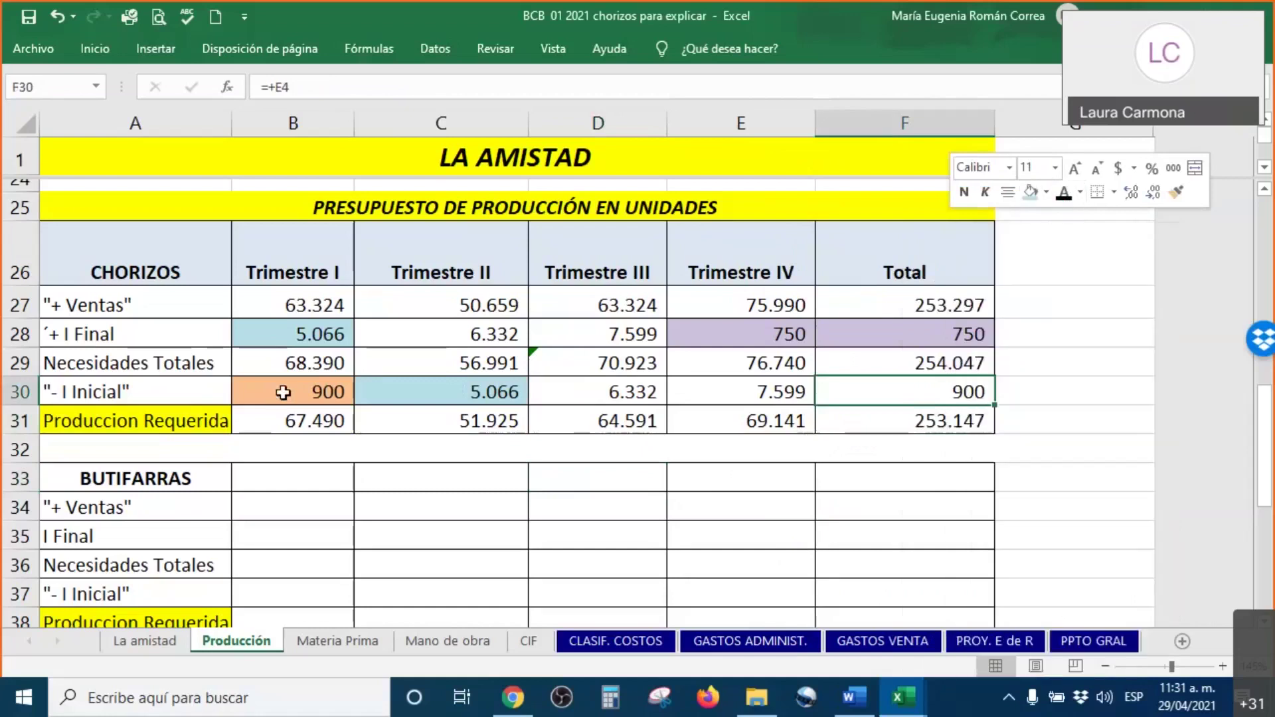
Copy the orange fill formatting of the Trimestre I "- I Inicial" cell B30 to the Total cell F30.
{"action": "right_click", "coordinate": [286, 398]}
{"action": "left_click", "coordinate": [511, 192]}
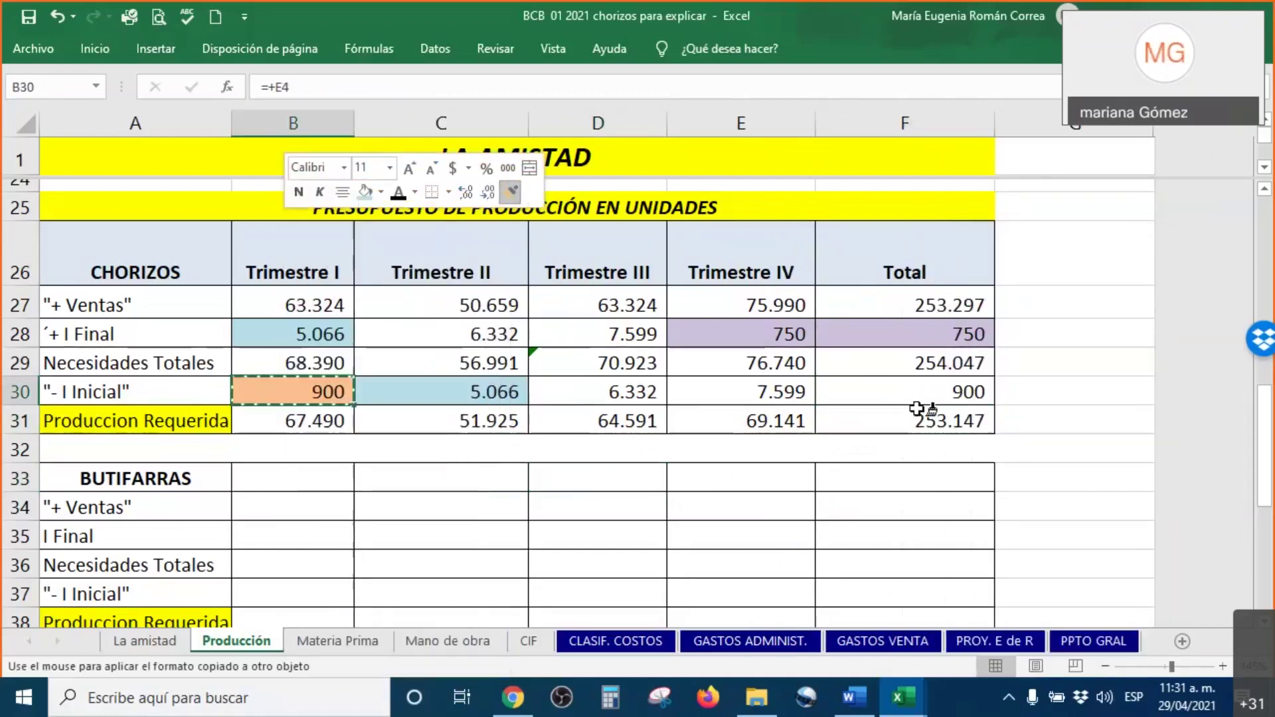
{"action": "left_click", "coordinate": [956, 398]}
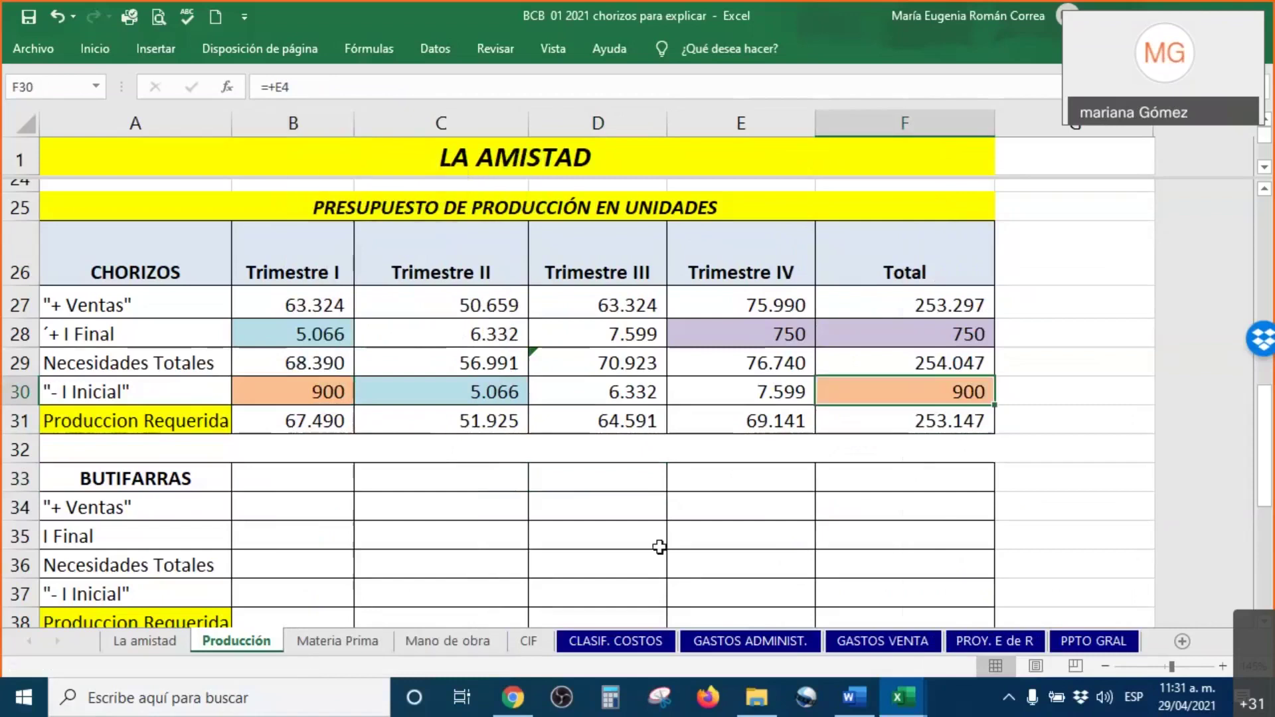
{"action": "left_click", "coordinate": [744, 22]}
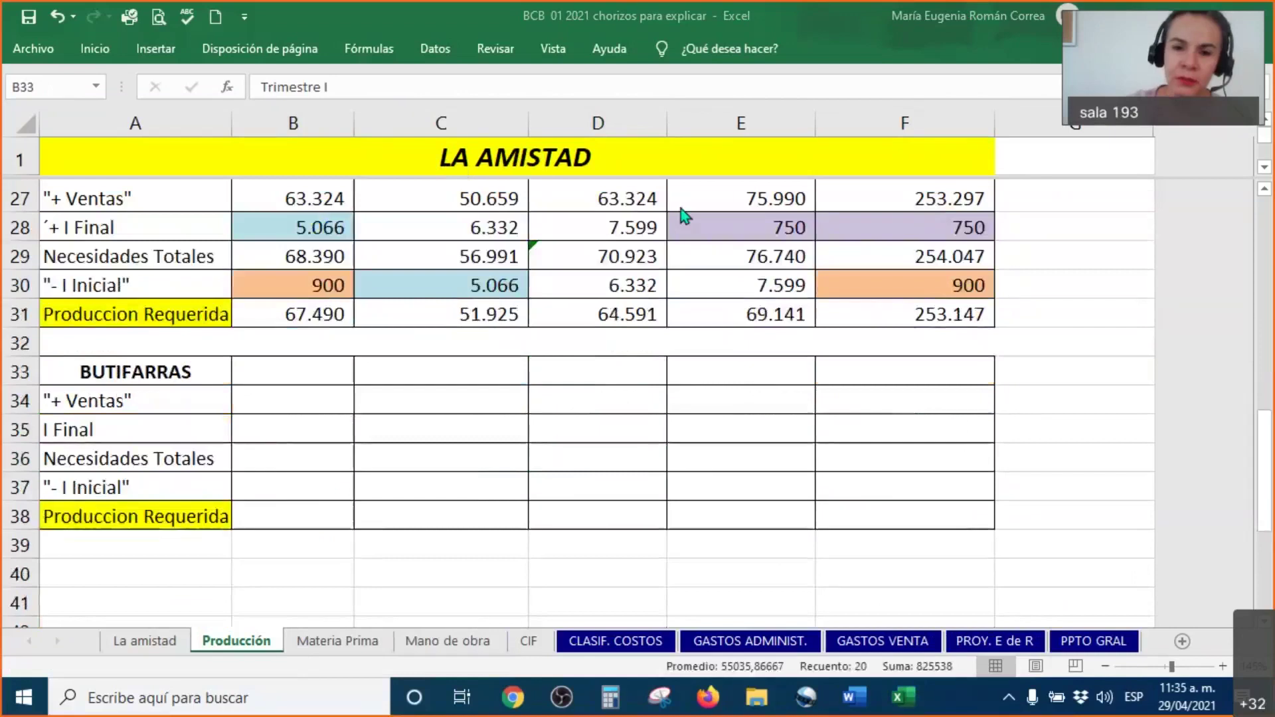
Select the BUTIFARRAS budget block B33:F38 to show the area that remains to work out.
{"action": "left_click_drag", "start_coordinate": [292, 371], "coordinate": [904, 488]}
{"action": "left_click", "coordinate": [310, 419]}
{"action": "left_click_drag", "start_coordinate": [279, 367], "coordinate": [926, 512]}
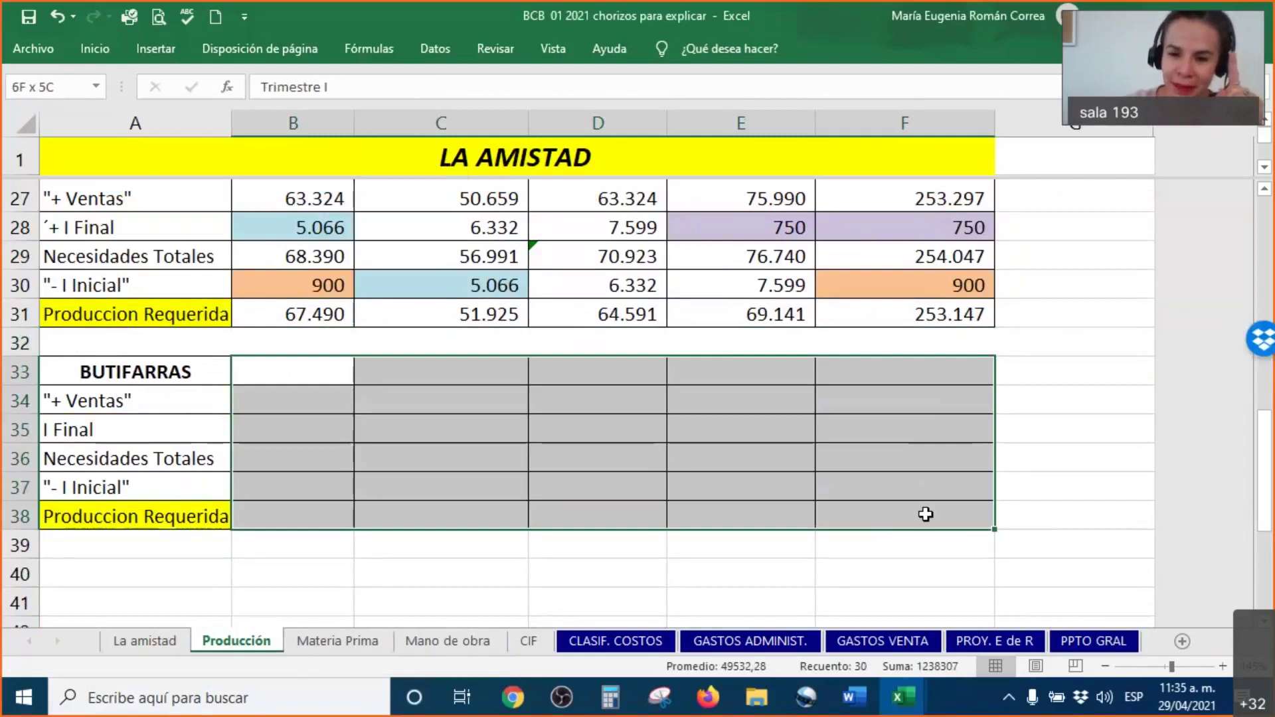
{"action": "left_click", "coordinate": [926, 514]}
{"action": "right_click", "coordinate": [926, 514]}
{"action": "left_click", "coordinate": [765, 519]}
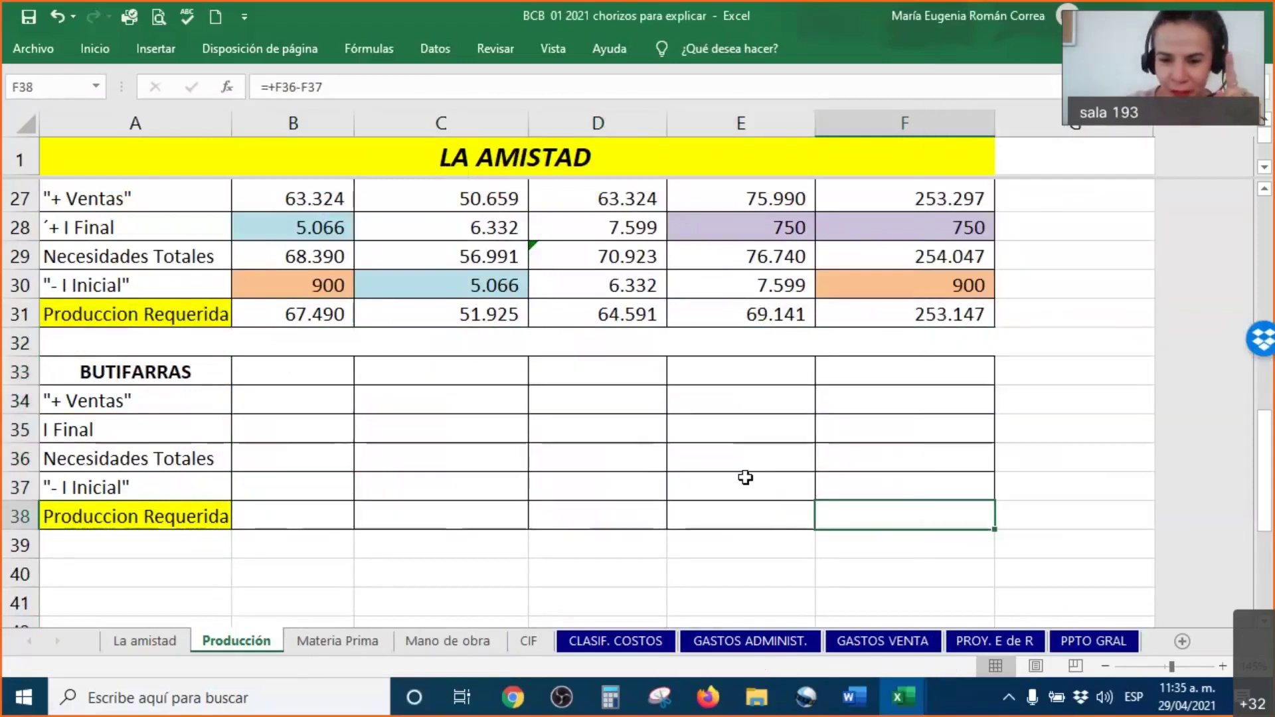
Set the Trimestre IV "- I Inicial" cell E37 in the BUTIFARRAS table to a black font.
{"action": "left_click", "coordinate": [741, 485]}
{"action": "right_click", "coordinate": [742, 484]}
{"action": "left_click", "coordinate": [856, 543]}
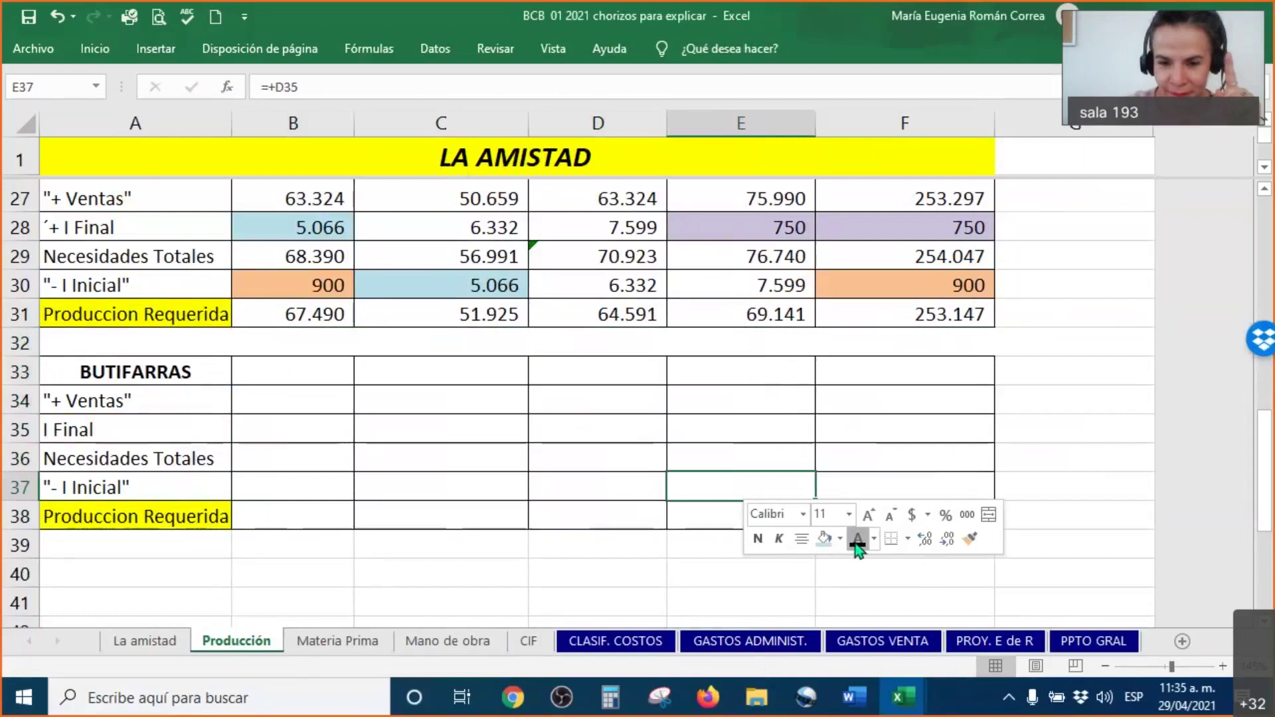
{"action": "left_click", "coordinate": [661, 546]}
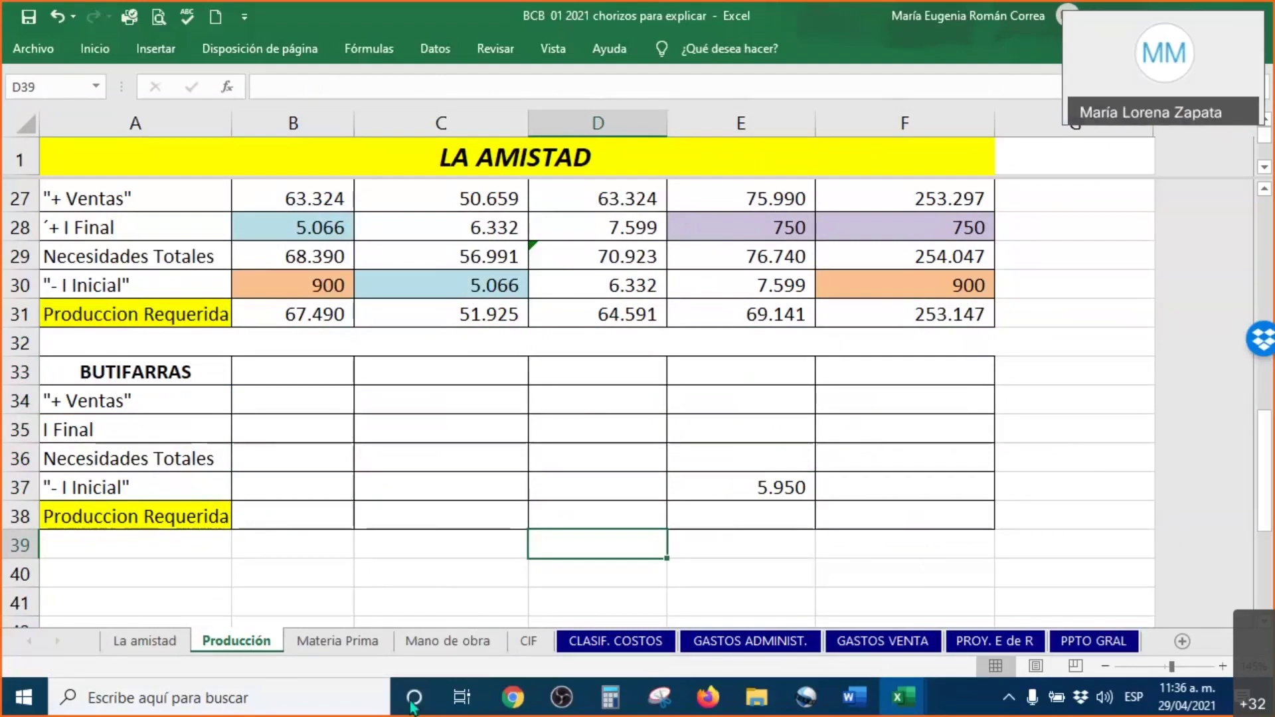
Switch to the Presupuestos course page in Chrome and open the "Taller práctico y seguimientos" resource under Sesión 7.
{"action": "left_click", "coordinate": [513, 697]}
{"action": "scroll", "coordinate": [776, 467], "scroll_direction": "up", "scroll_amount": 15}
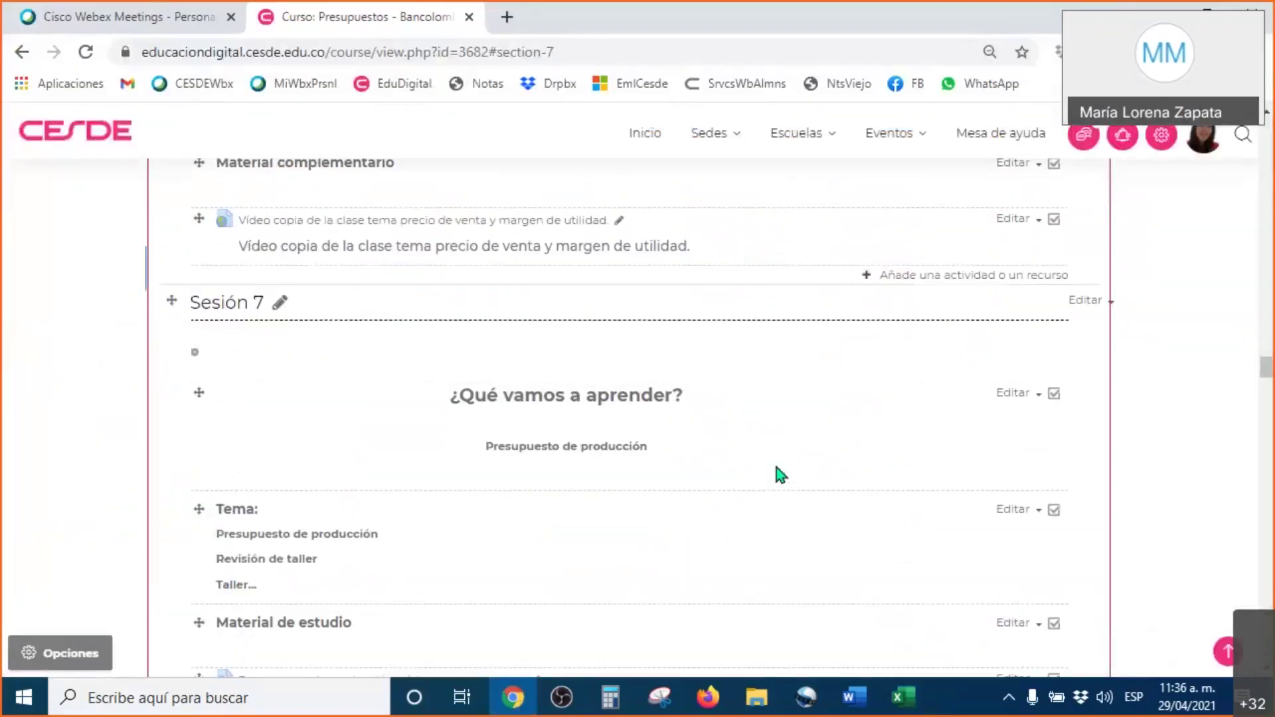
{"action": "scroll", "coordinate": [776, 468], "scroll_direction": "down", "scroll_amount": 9}
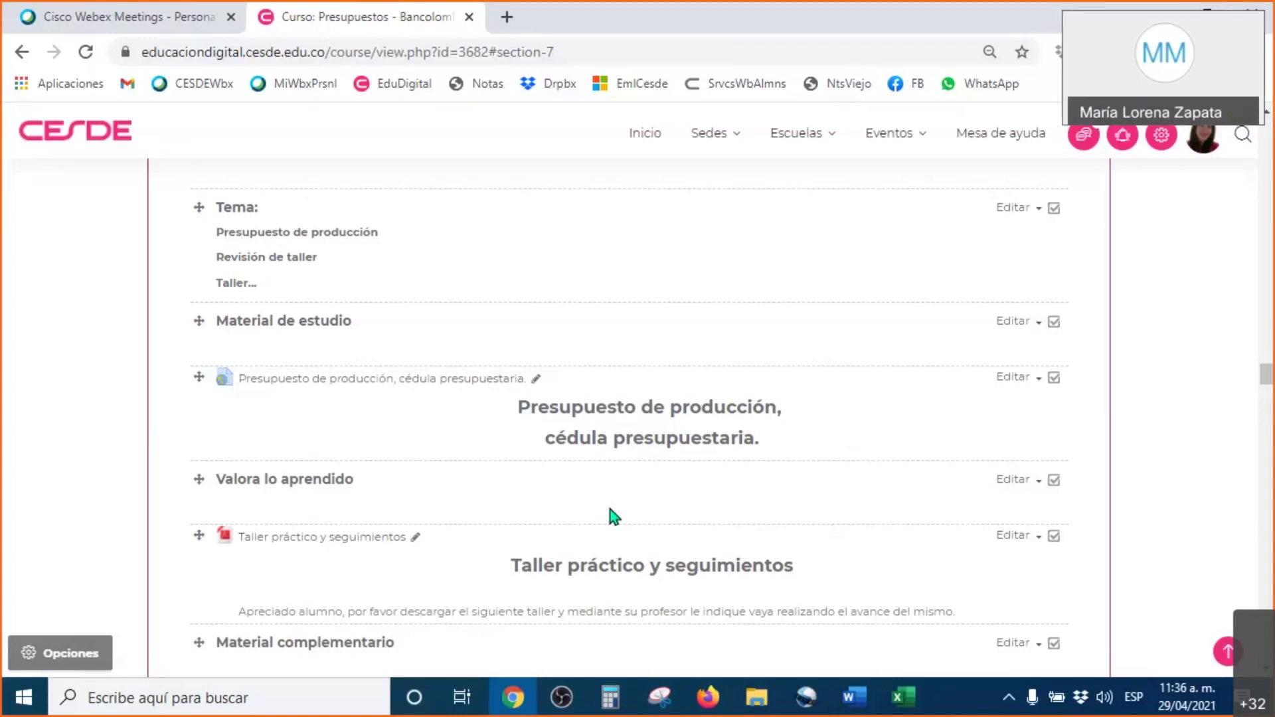
{"action": "scroll", "coordinate": [531, 481], "scroll_direction": "down", "scroll_amount": 2}
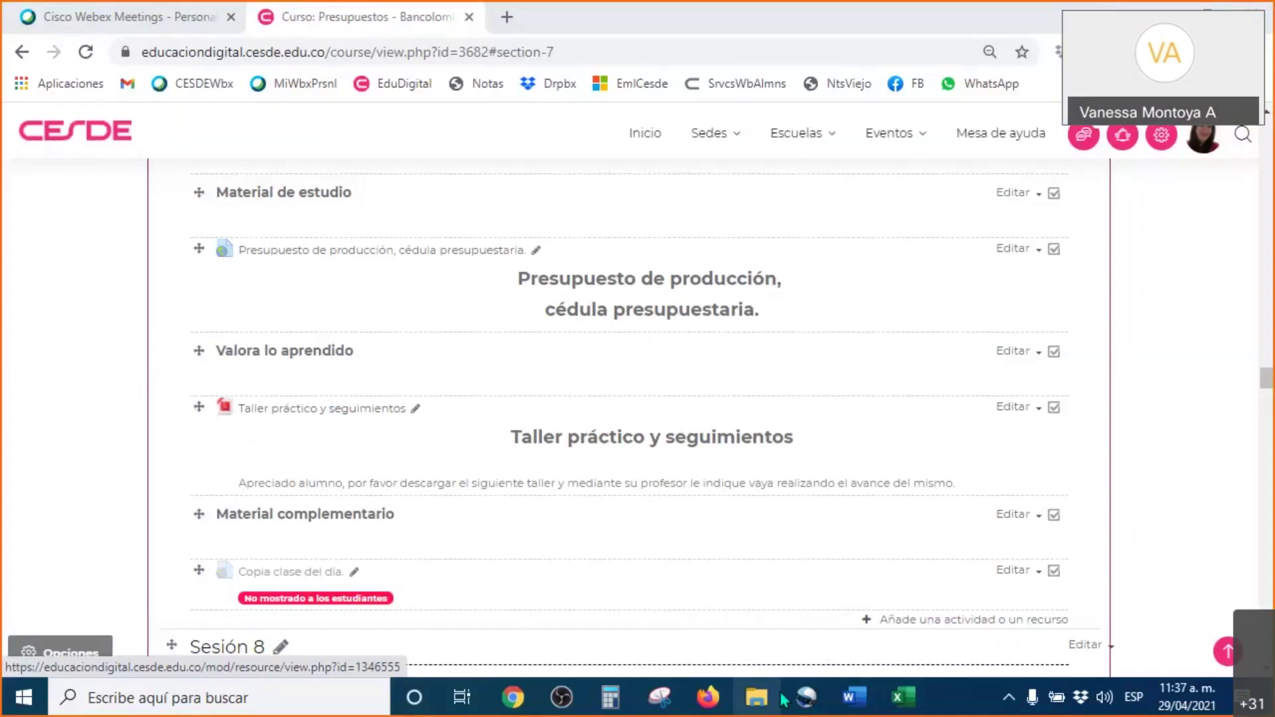
{"action": "left_click", "coordinate": [341, 409]}
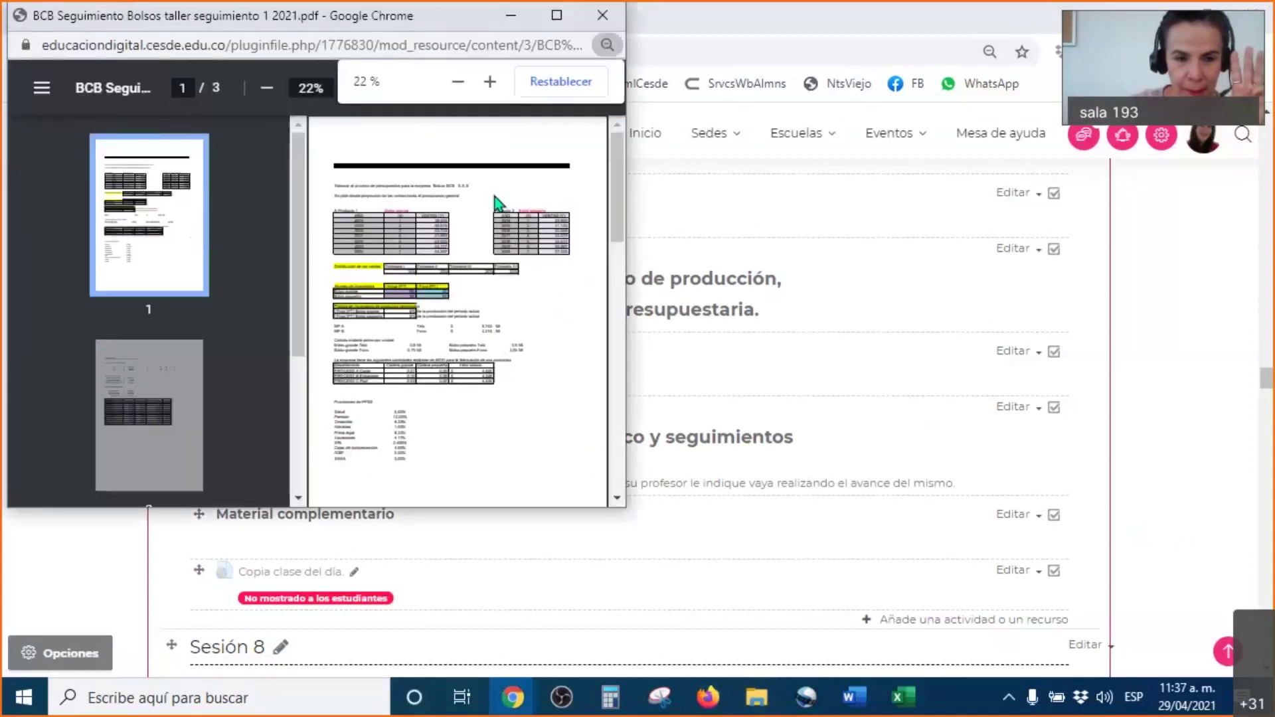
Save the workshop PDF to Descargas as "BCB Seguimiento Bolsos taller seguimiento 1 2021" and open the downloaded copy.
{"action": "left_click", "coordinate": [166, 244]}
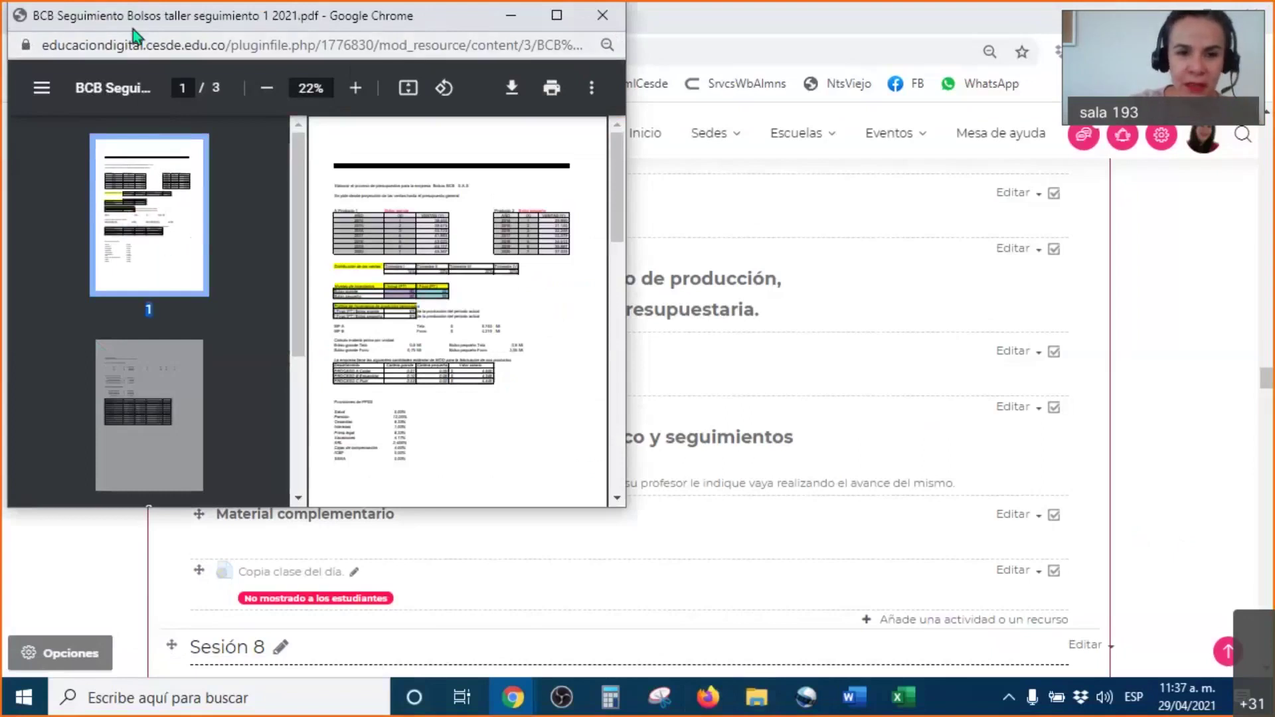
{"action": "left_click_drag", "start_coordinate": [490, 15], "coordinate": [609, 233]}
{"action": "left_click", "coordinate": [672, 237]}
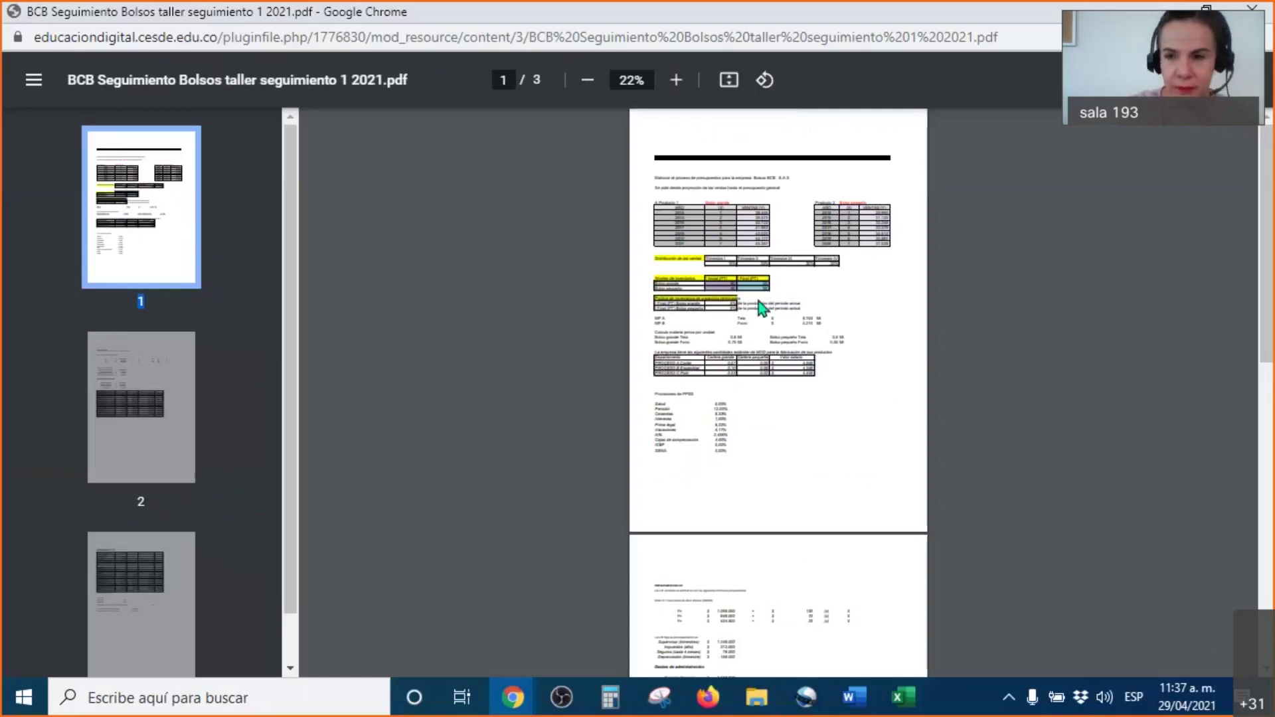
{"action": "key", "text": "ctrl+s"}
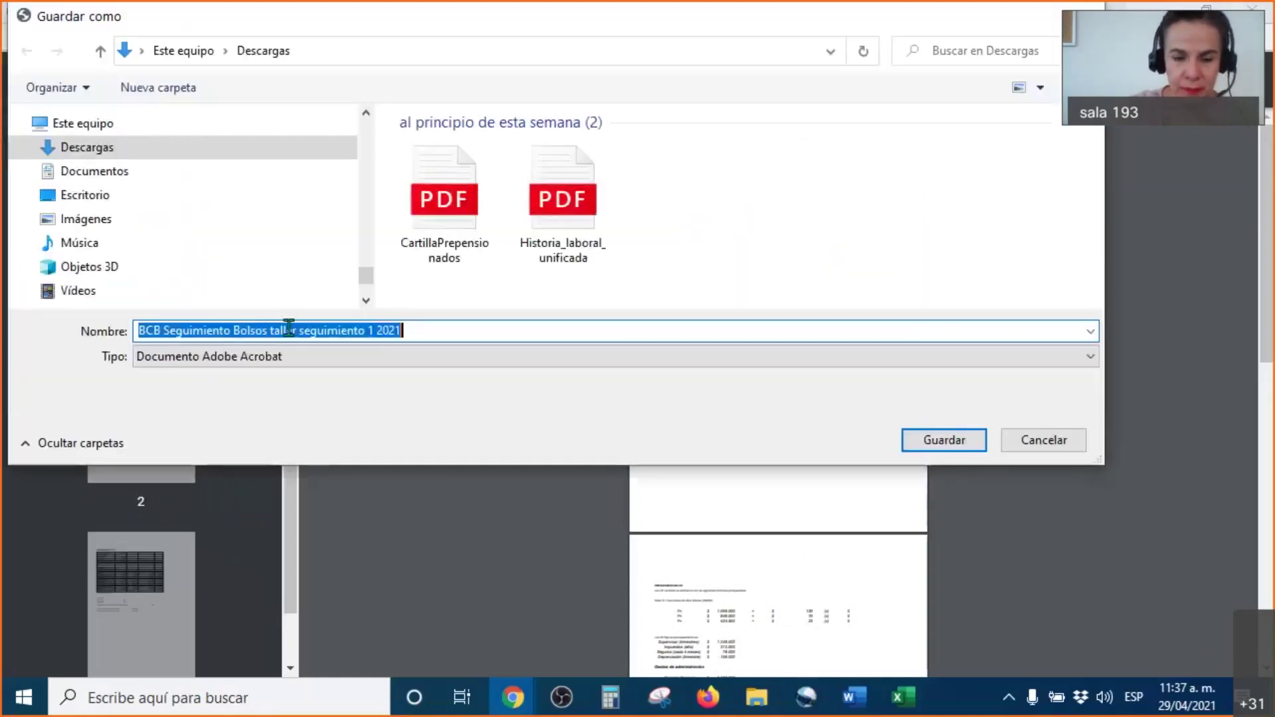
{"action": "left_click", "coordinate": [927, 452]}
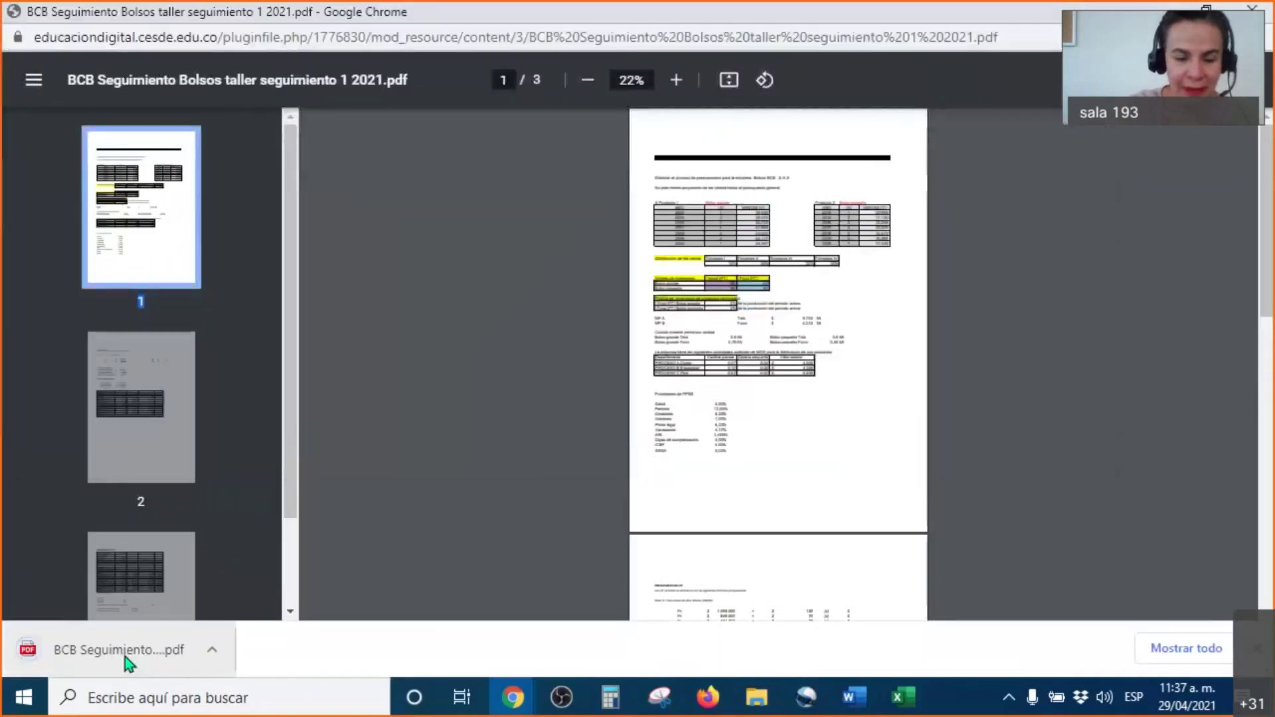
{"action": "left_click", "coordinate": [125, 656]}
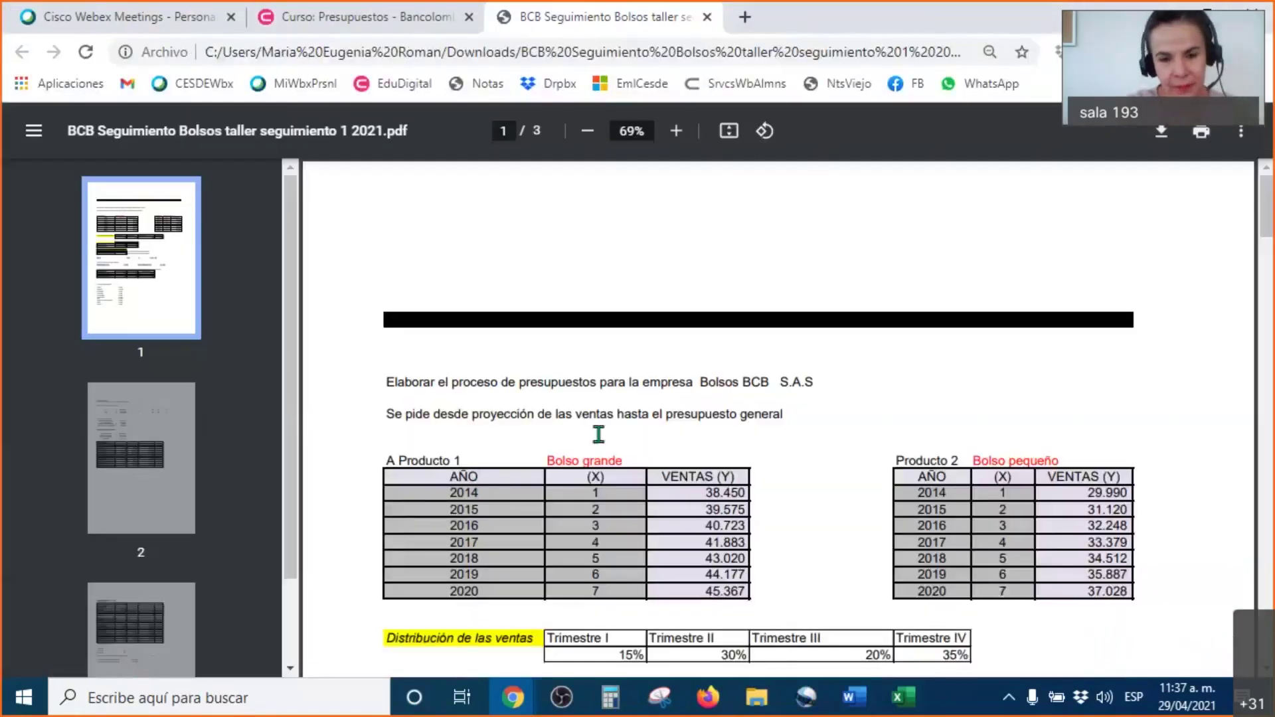
Examine the Bolso grande and Bolso pequeño sales history and the Niveles de inventarios table in the workshop PDF.
{"action": "scroll", "coordinate": [574, 421], "scroll_direction": "up", "scroll_amount": 2}
{"action": "scroll", "coordinate": [574, 421], "scroll_direction": "down", "scroll_amount": 3}
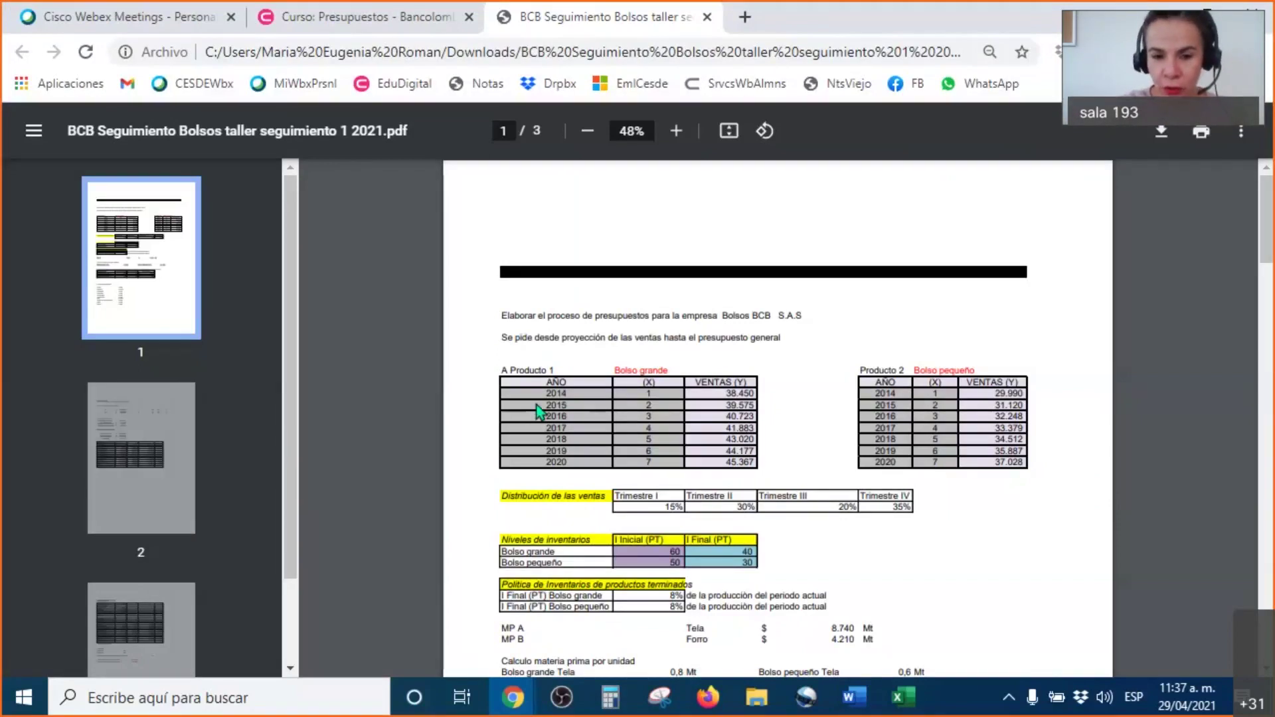
{"action": "scroll", "coordinate": [520, 367], "scroll_direction": "down", "scroll_amount": 3}
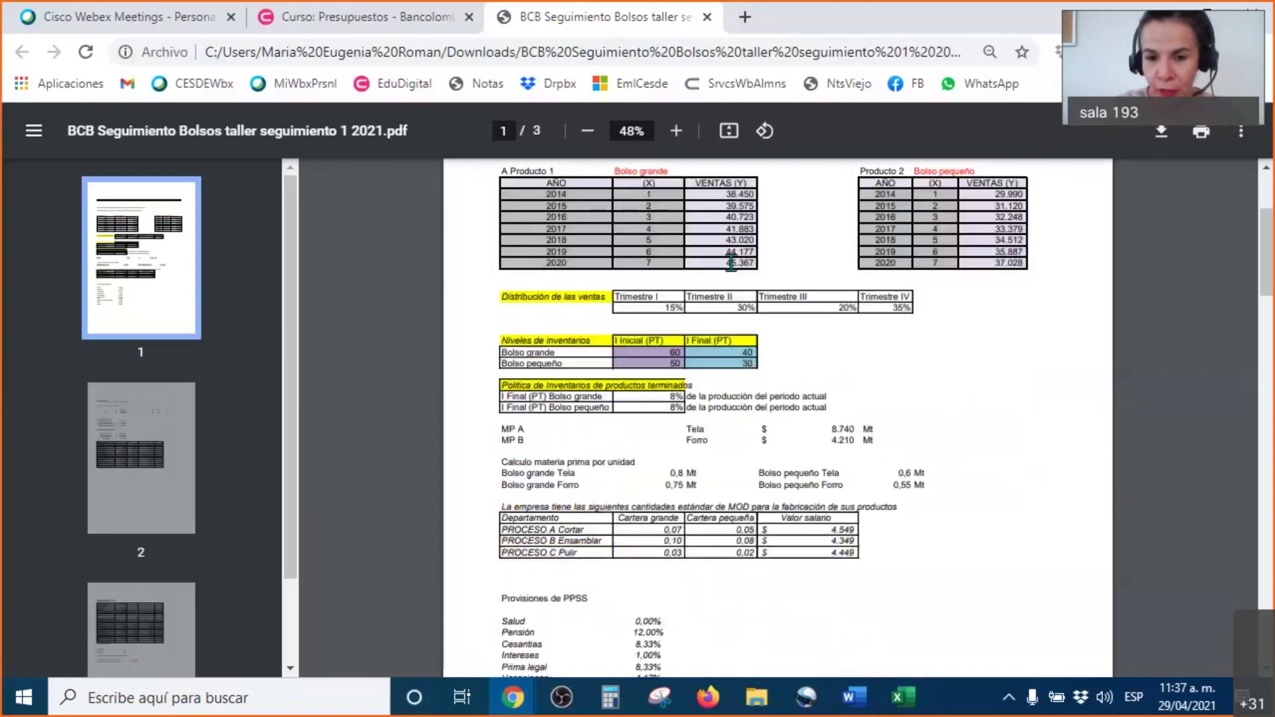
{"action": "left_click_drag", "start_coordinate": [726, 193], "coordinate": [756, 264]}
{"action": "scroll", "coordinate": [576, 419], "scroll_direction": "up", "scroll_amount": 3}
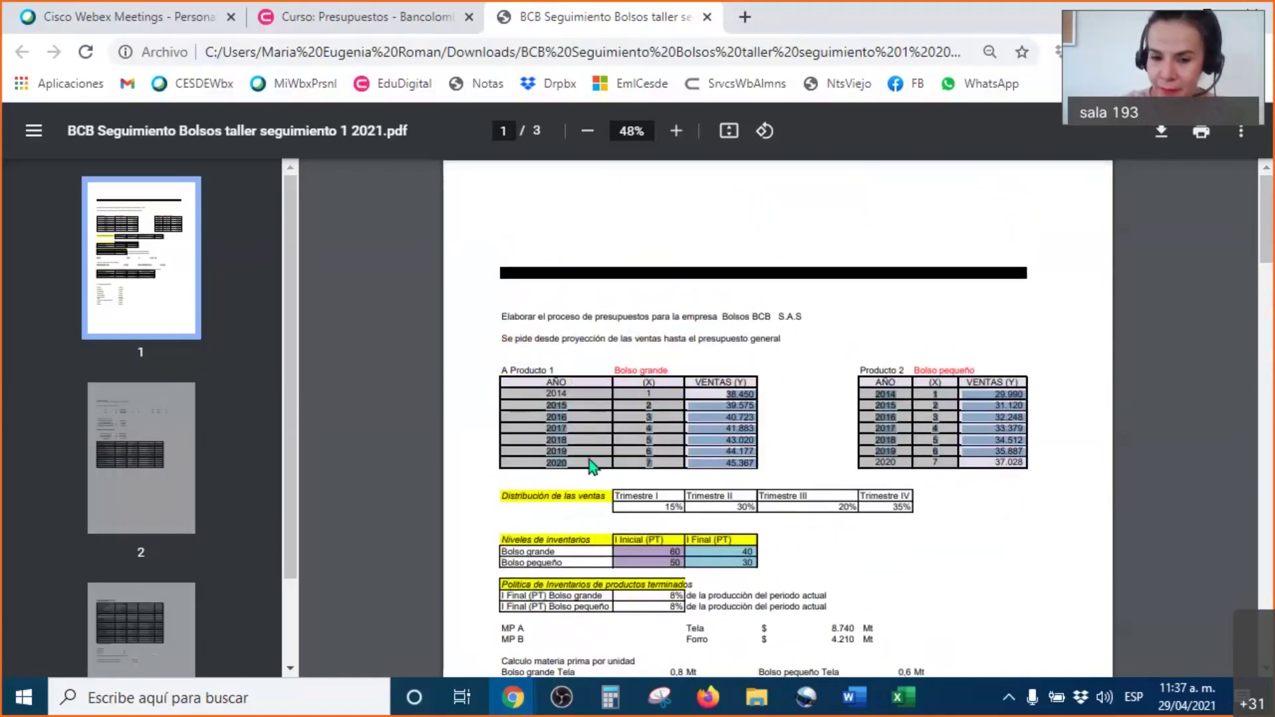
{"action": "scroll", "coordinate": [589, 459], "scroll_direction": "down", "scroll_amount": 3}
{"action": "left_click", "coordinate": [503, 352]}
{"action": "left_click_drag", "start_coordinate": [504, 353], "coordinate": [747, 369]}
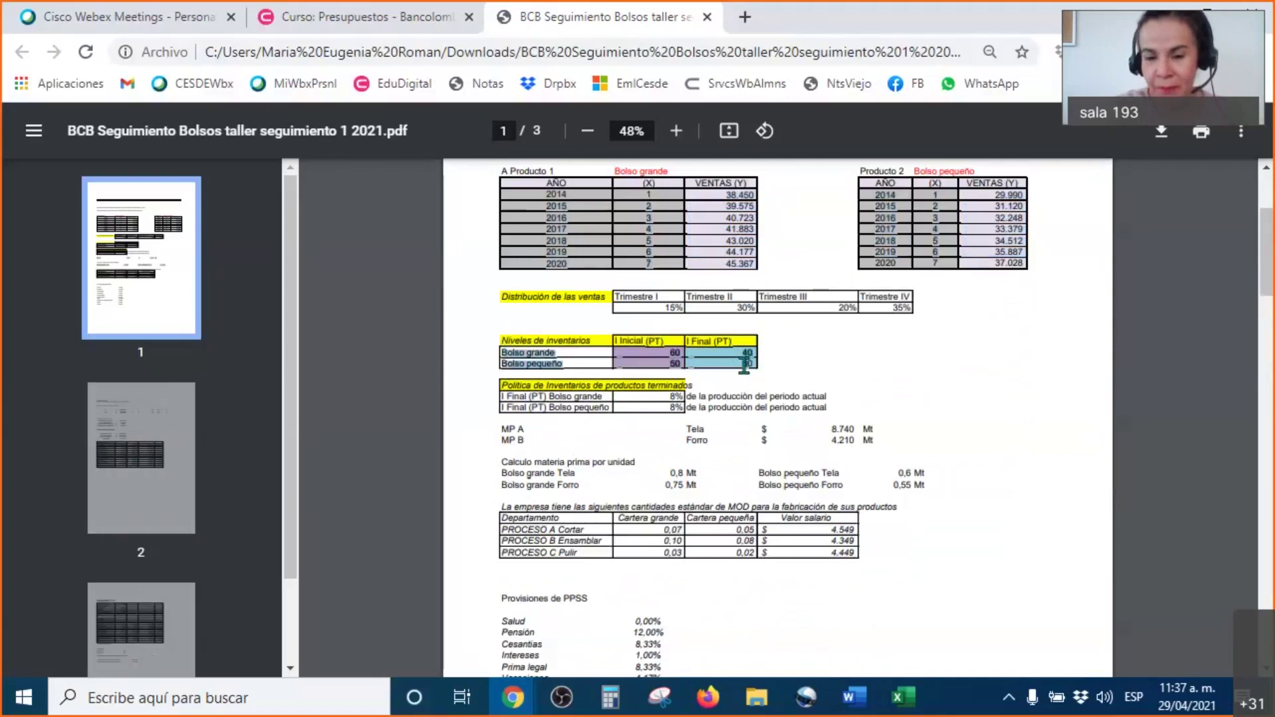
{"action": "left_click", "coordinate": [598, 458]}
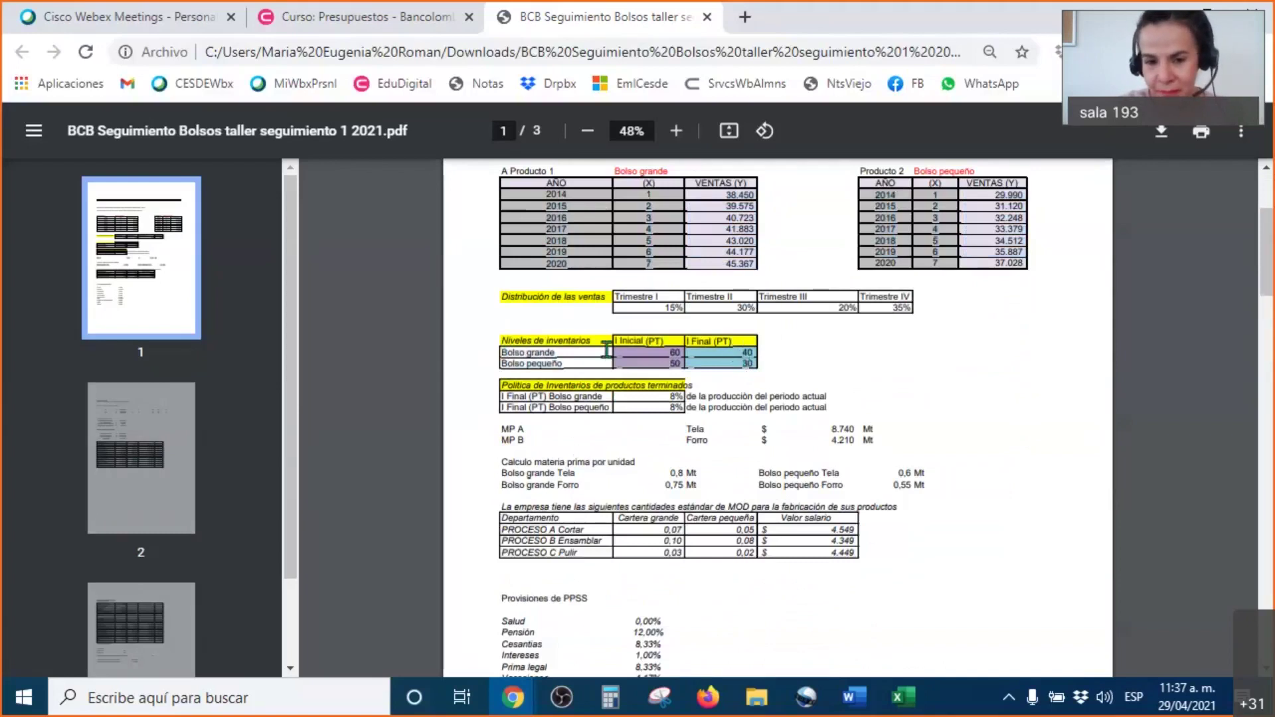
Look through the PDF's raw material, labour and provisions data and Gastos de ventas, returning to the first page.
{"action": "scroll", "coordinate": [701, 423], "scroll_direction": "down", "scroll_amount": 3}
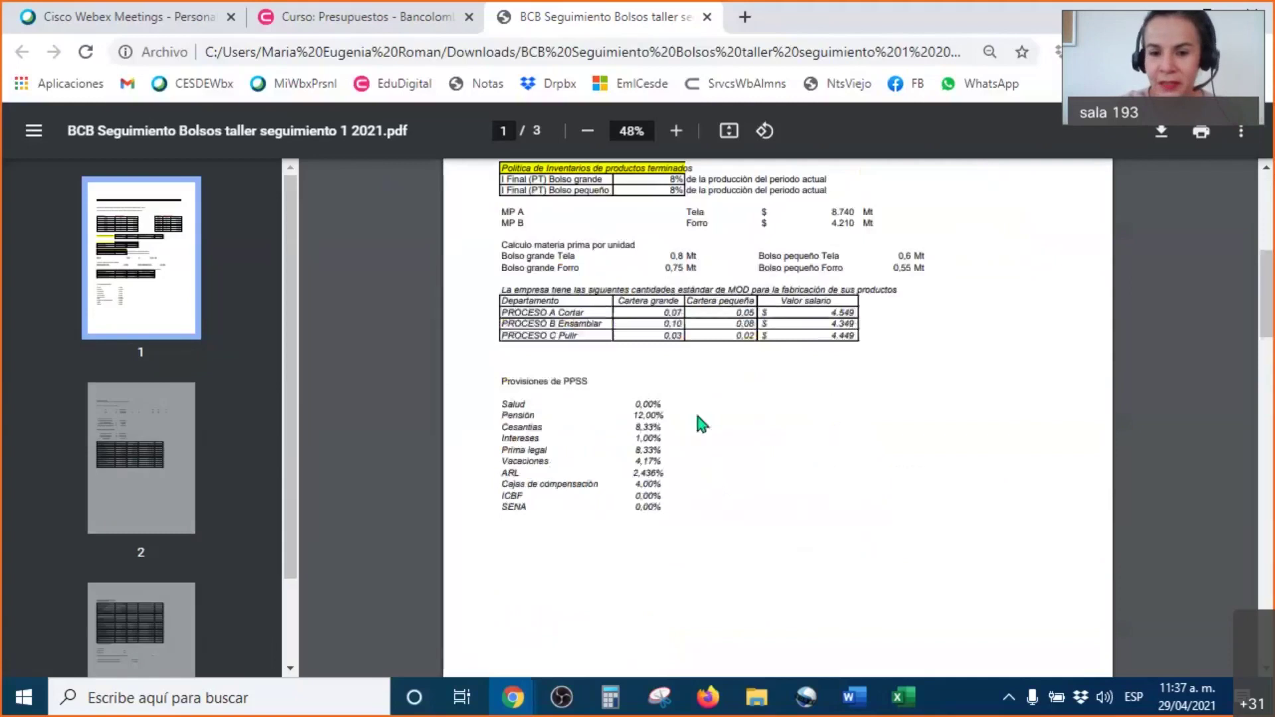
{"action": "scroll", "coordinate": [702, 423], "scroll_direction": "down", "scroll_amount": 20}
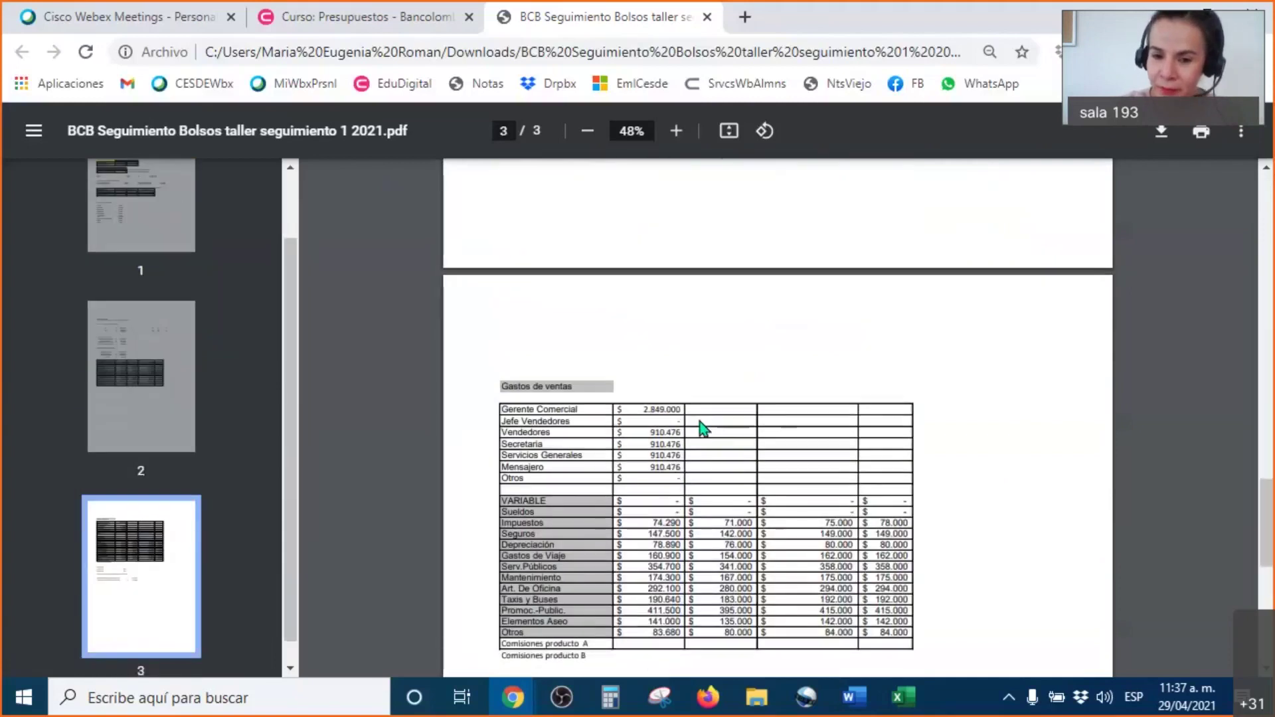
{"action": "scroll", "coordinate": [701, 425], "scroll_direction": "down", "scroll_amount": 3}
{"action": "scroll", "coordinate": [698, 422], "scroll_direction": "up", "scroll_amount": 20}
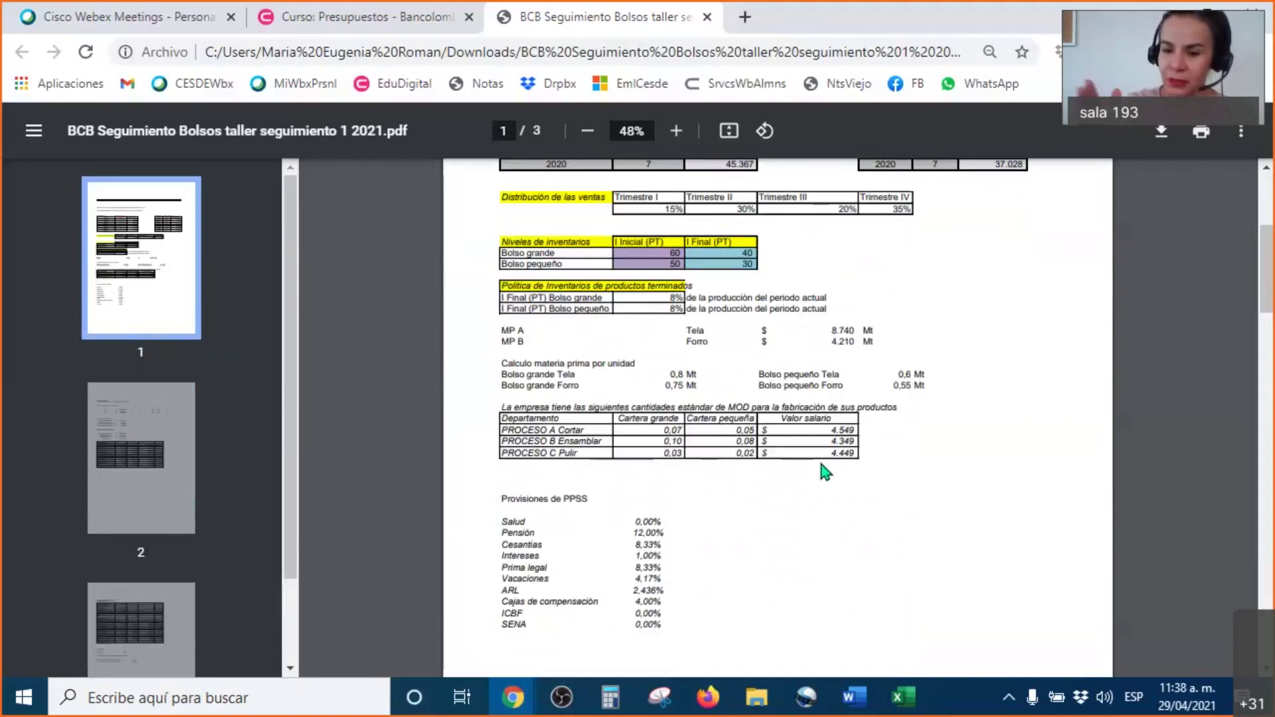
{"action": "scroll", "coordinate": [797, 398], "scroll_direction": "up", "scroll_amount": 5}
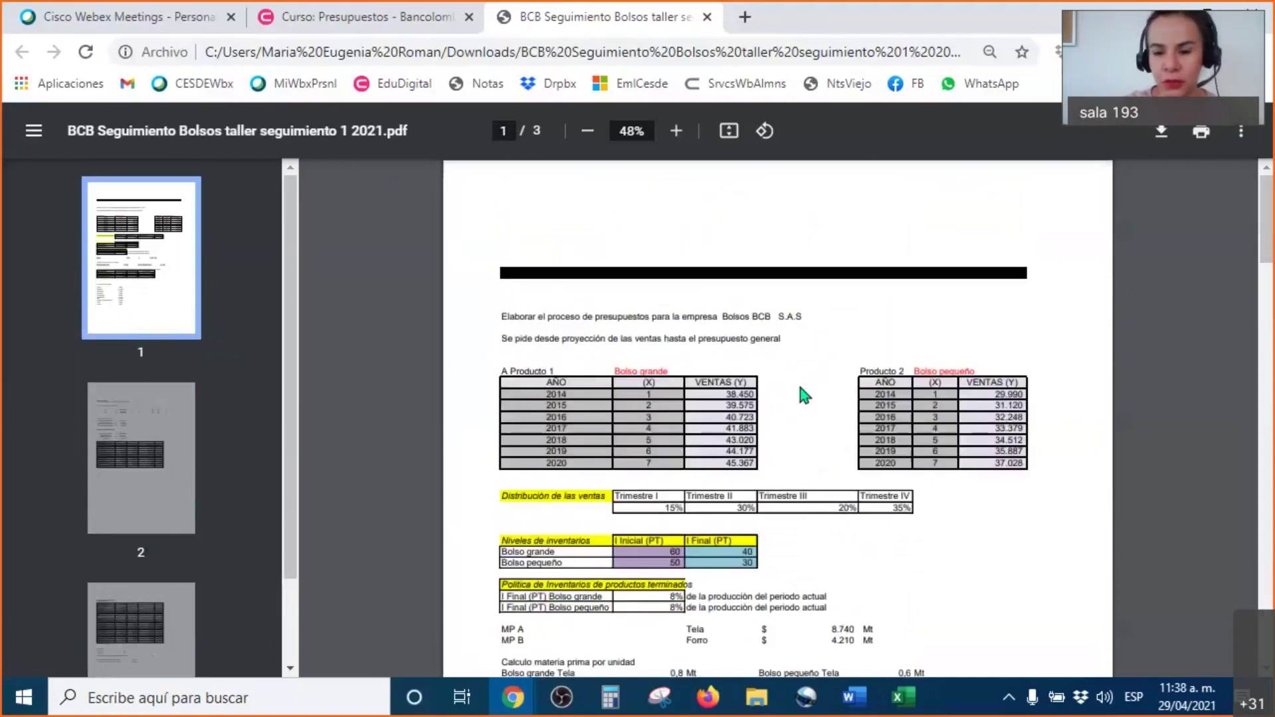
{"action": "scroll", "coordinate": [797, 465], "scroll_direction": "down", "scroll_amount": 4}
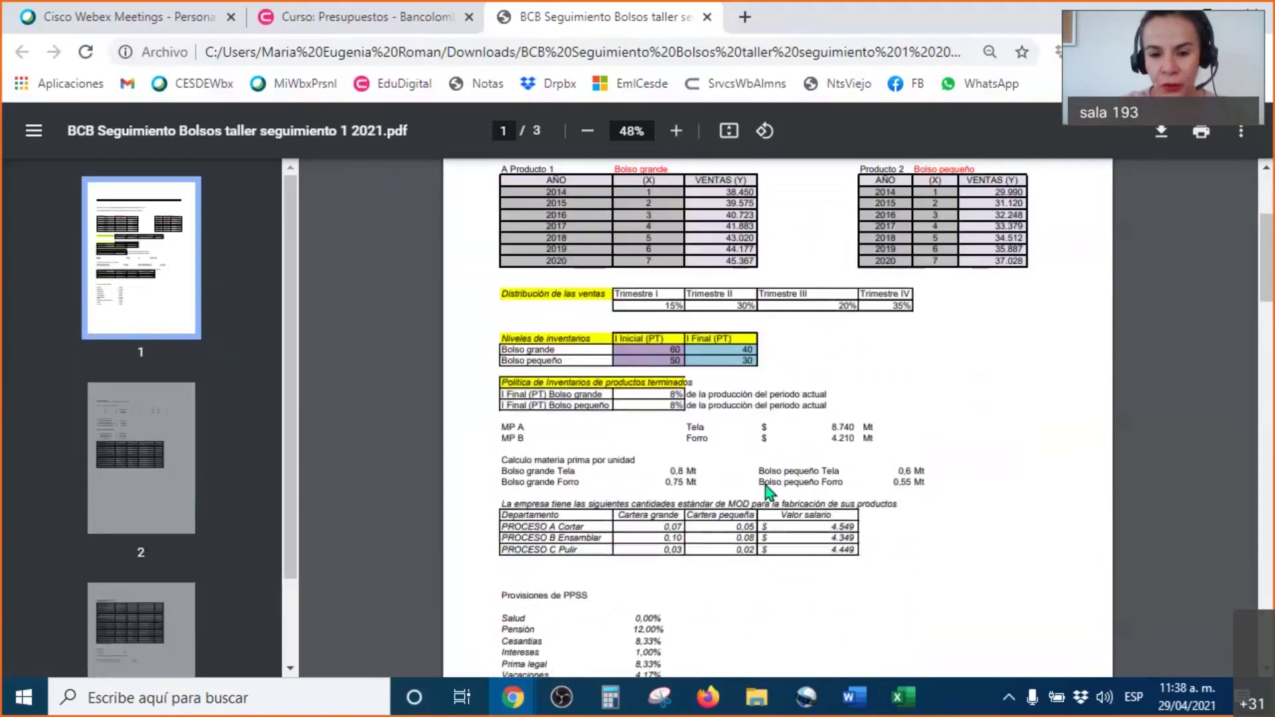
Mark check marks beside the Bolso grande table, the Bolso pequeño table and the Distribución de las ventas row on the PDF's first page.
{"action": "scroll", "coordinate": [942, 509], "scroll_direction": "up", "scroll_amount": 4}
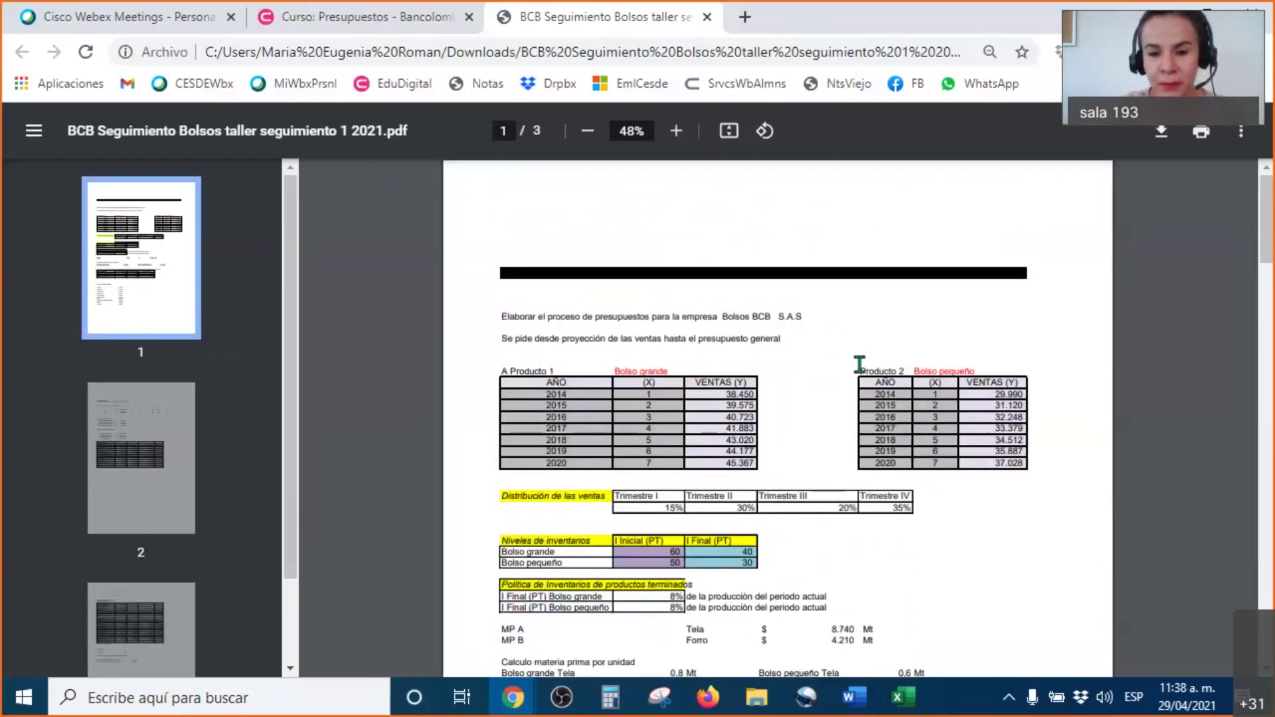
{"action": "scroll", "coordinate": [859, 366], "scroll_direction": "down", "scroll_amount": 1}
{"action": "scroll", "coordinate": [859, 366], "scroll_direction": "down", "scroll_amount": 1}
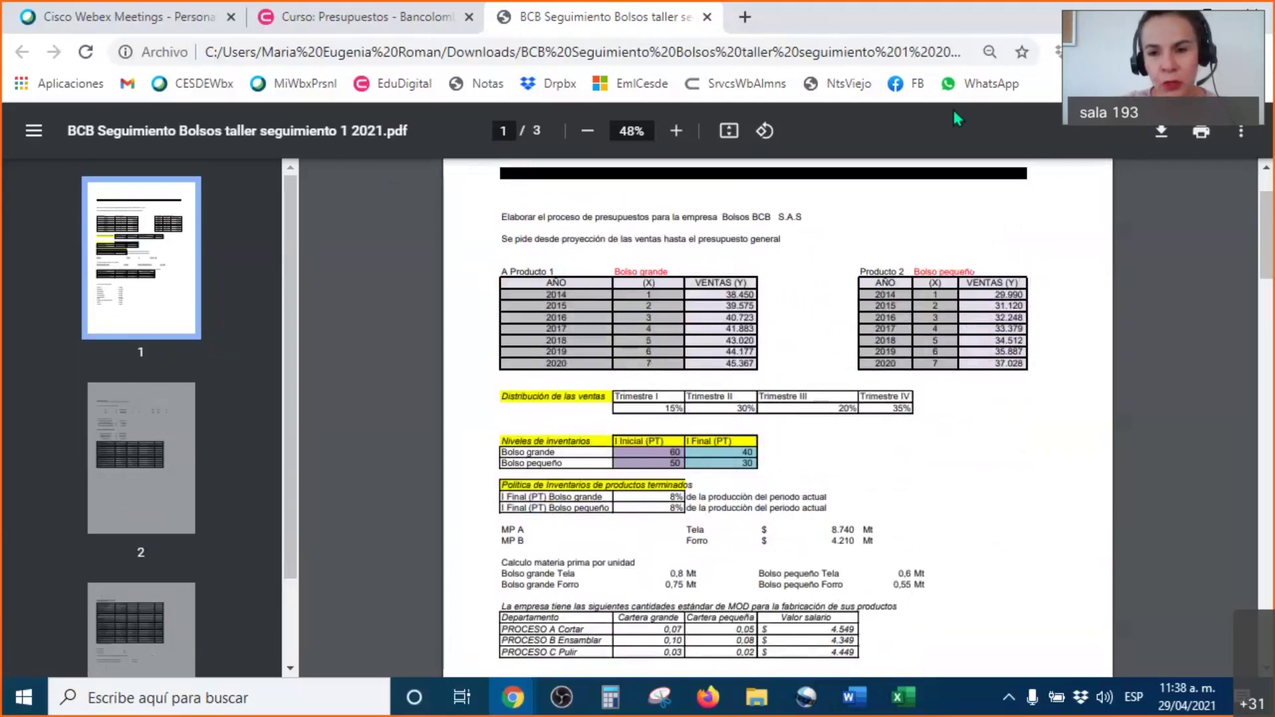
{"action": "left_click_drag", "start_coordinate": [671, 264], "coordinate": [751, 208]}
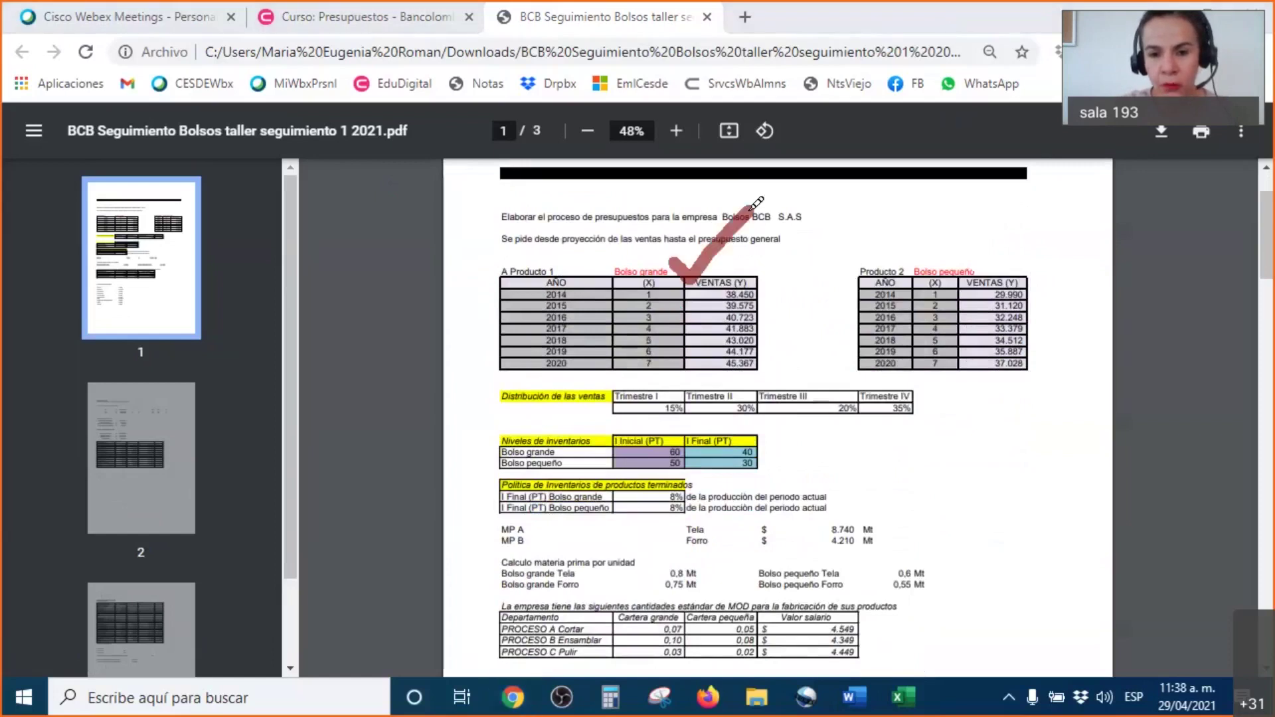
{"action": "left_click_drag", "start_coordinate": [1017, 260], "coordinate": [1115, 172]}
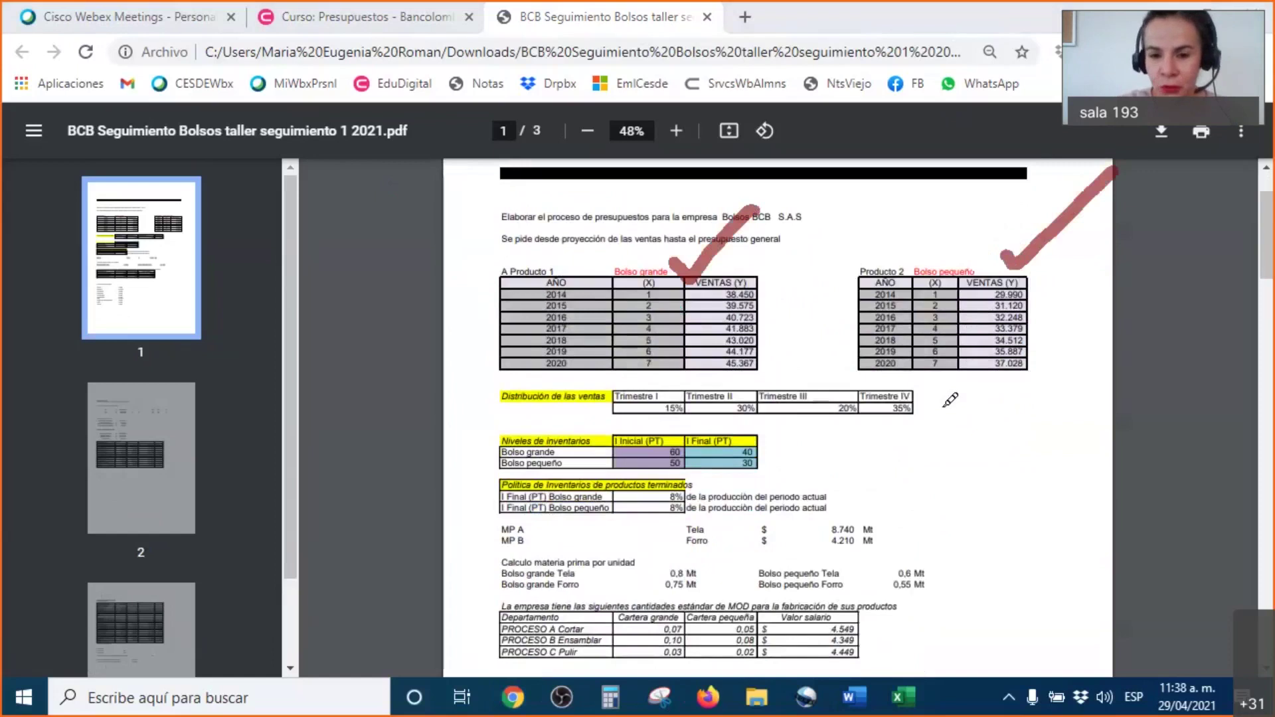
{"action": "left_click_drag", "start_coordinate": [941, 399], "coordinate": [1070, 359]}
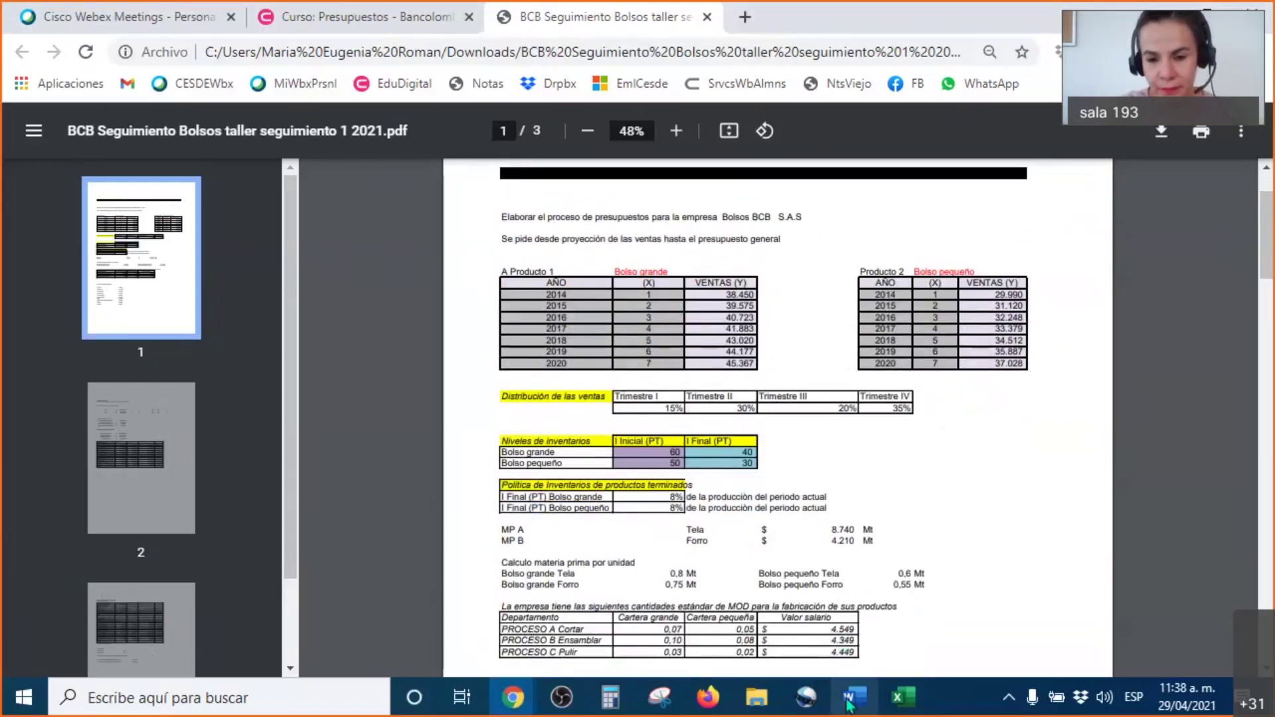
Switch to the Excel workbook "BCB 01 2021 chorizos para explicar" and select the BUTIFARRAS initial inventory cell D37 on the Producción sheet.
{"action": "left_click", "coordinate": [759, 707]}
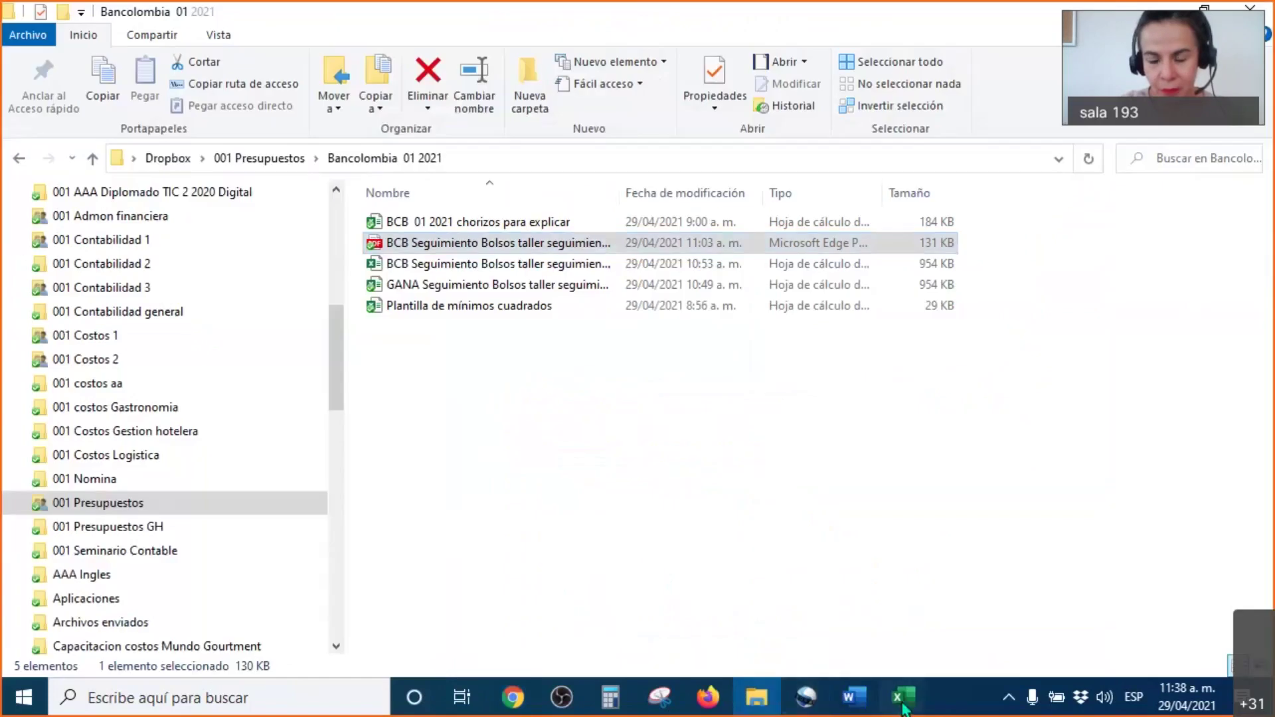
{"action": "mouse_move", "coordinate": [904, 698]}
{"action": "left_click", "coordinate": [1007, 626]}
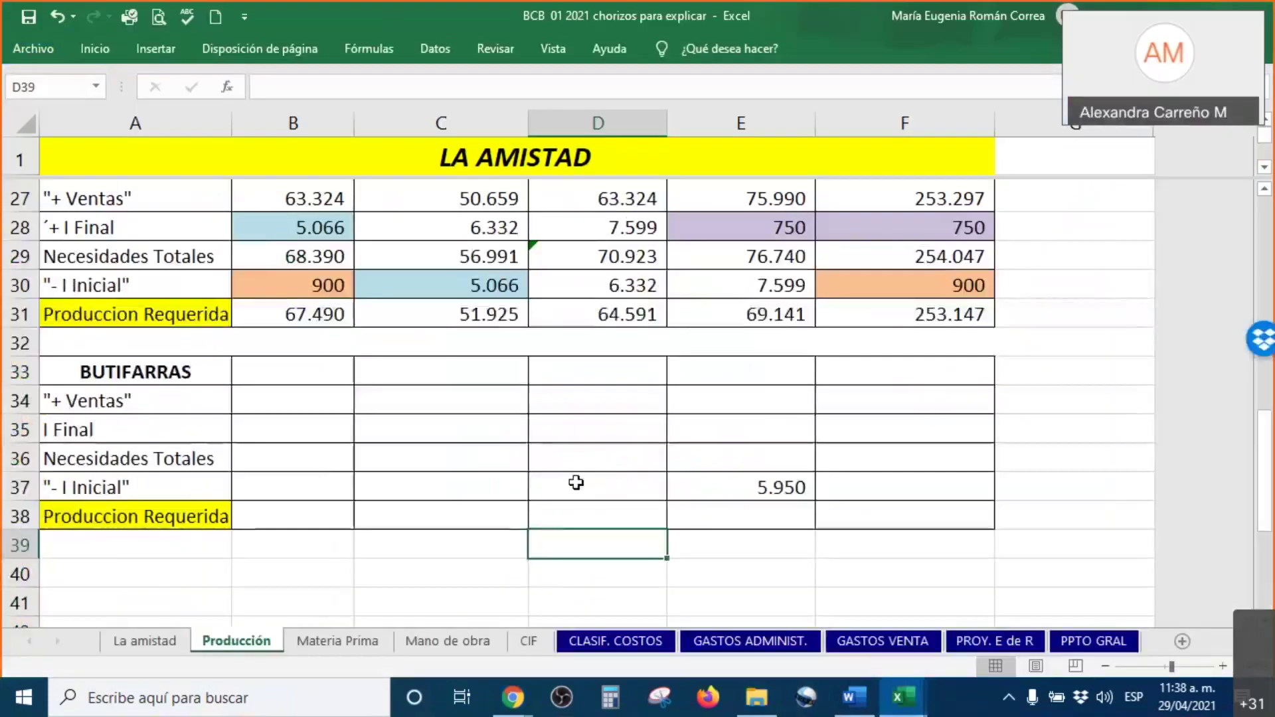
{"action": "left_click", "coordinate": [576, 483]}
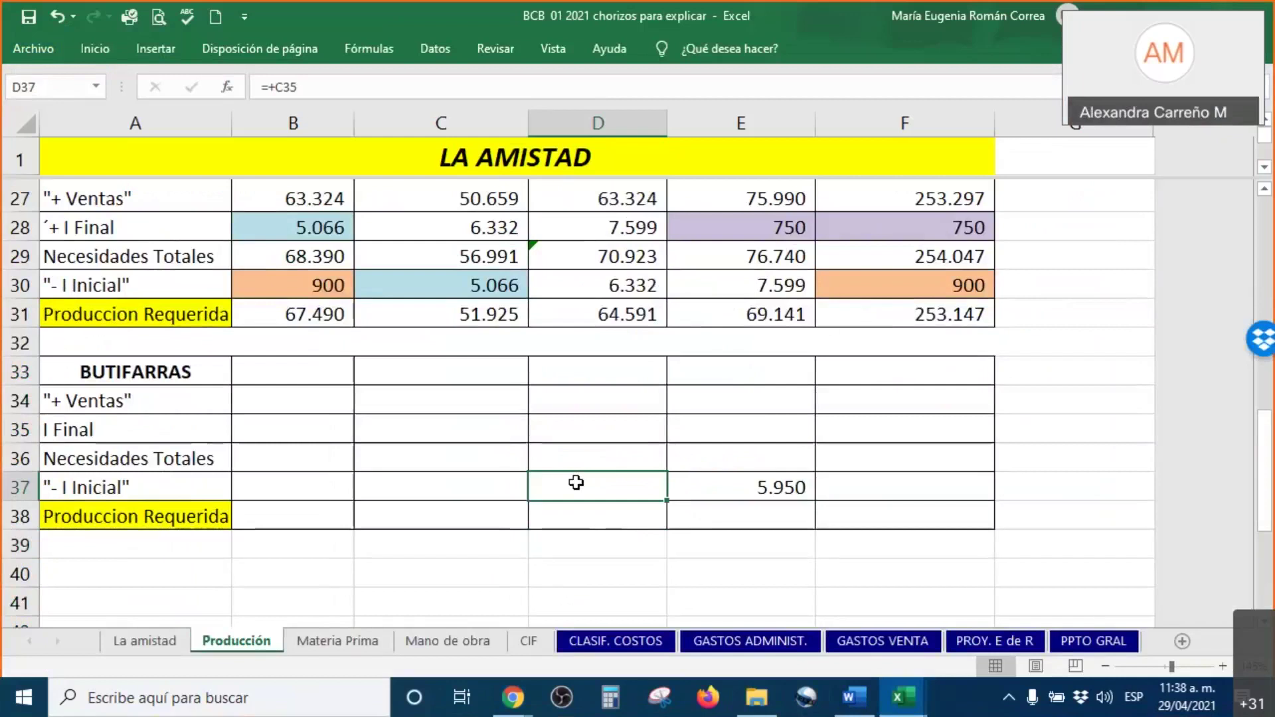
{"action": "scroll", "coordinate": [576, 483], "scroll_direction": "up", "scroll_amount": 1}
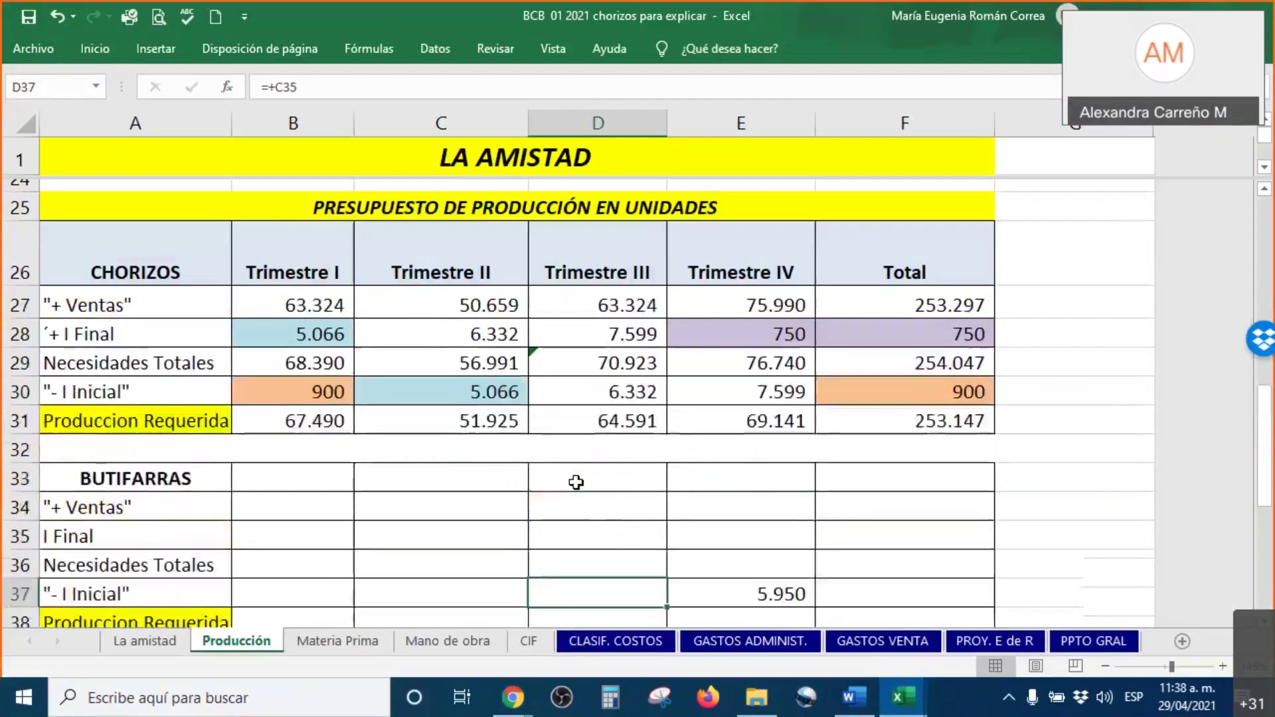
{"action": "scroll", "coordinate": [576, 482], "scroll_direction": "down", "scroll_amount": 1}
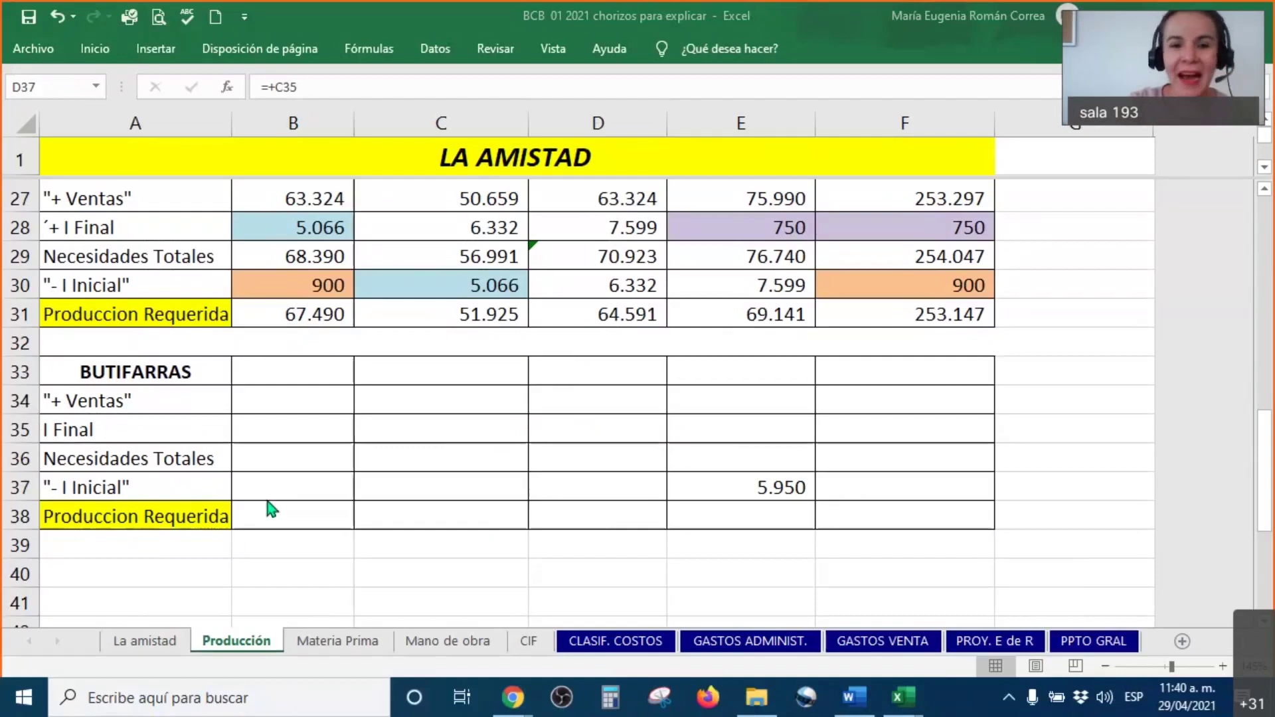
Select the Produccion Requerida row of the BUTIFARRAS table, A38:F38.
{"action": "left_click", "coordinate": [227, 516]}
{"action": "left_click_drag", "start_coordinate": [238, 515], "coordinate": [918, 517]}
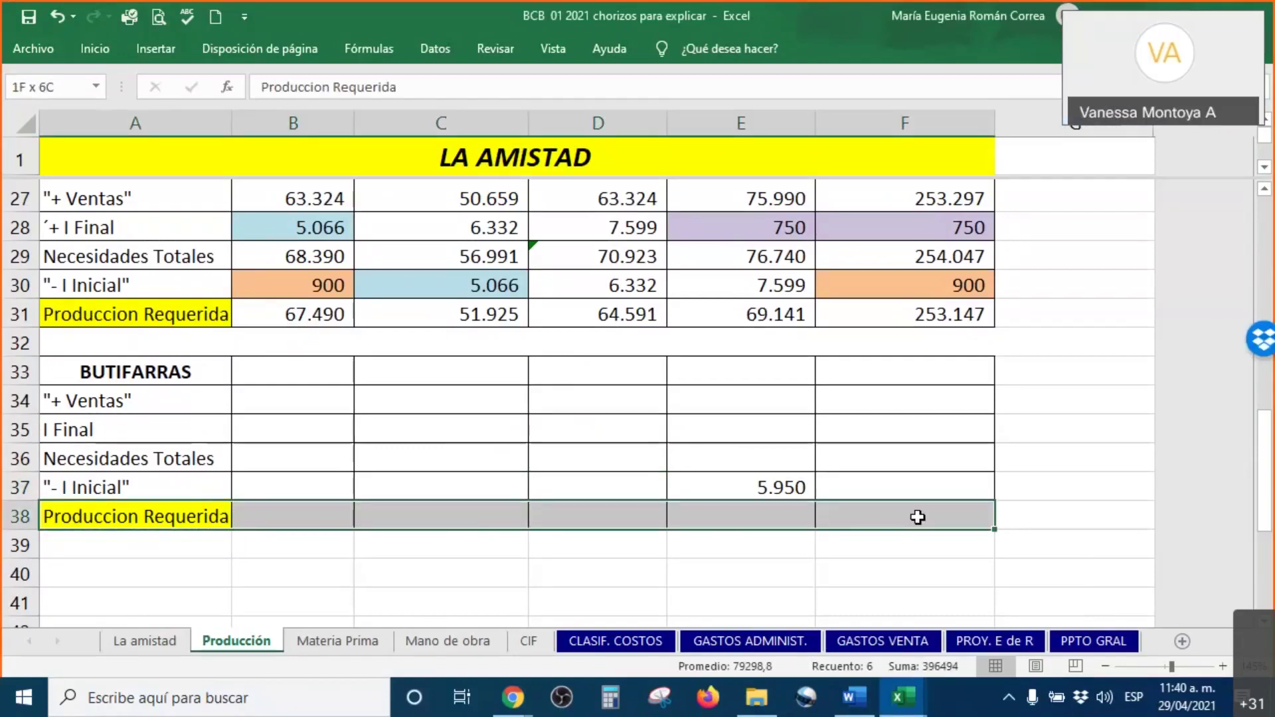
{"action": "left_click_drag", "start_coordinate": [918, 518], "coordinate": [912, 515]}
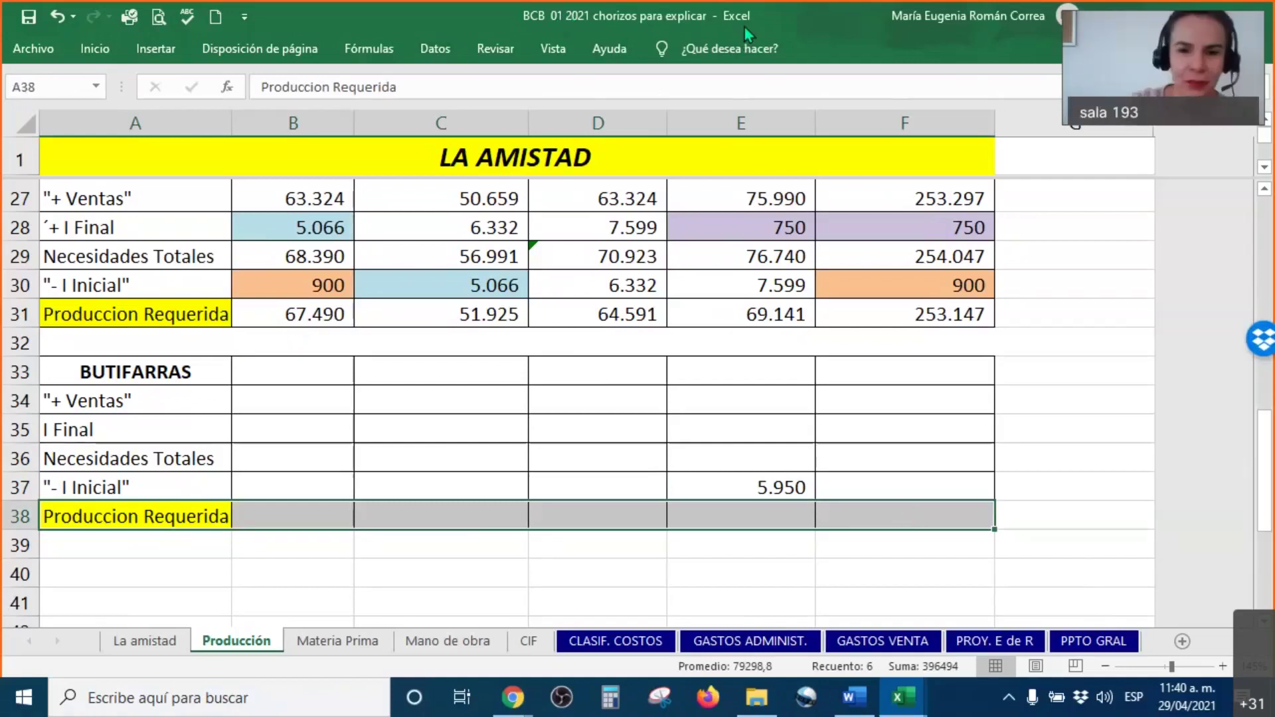